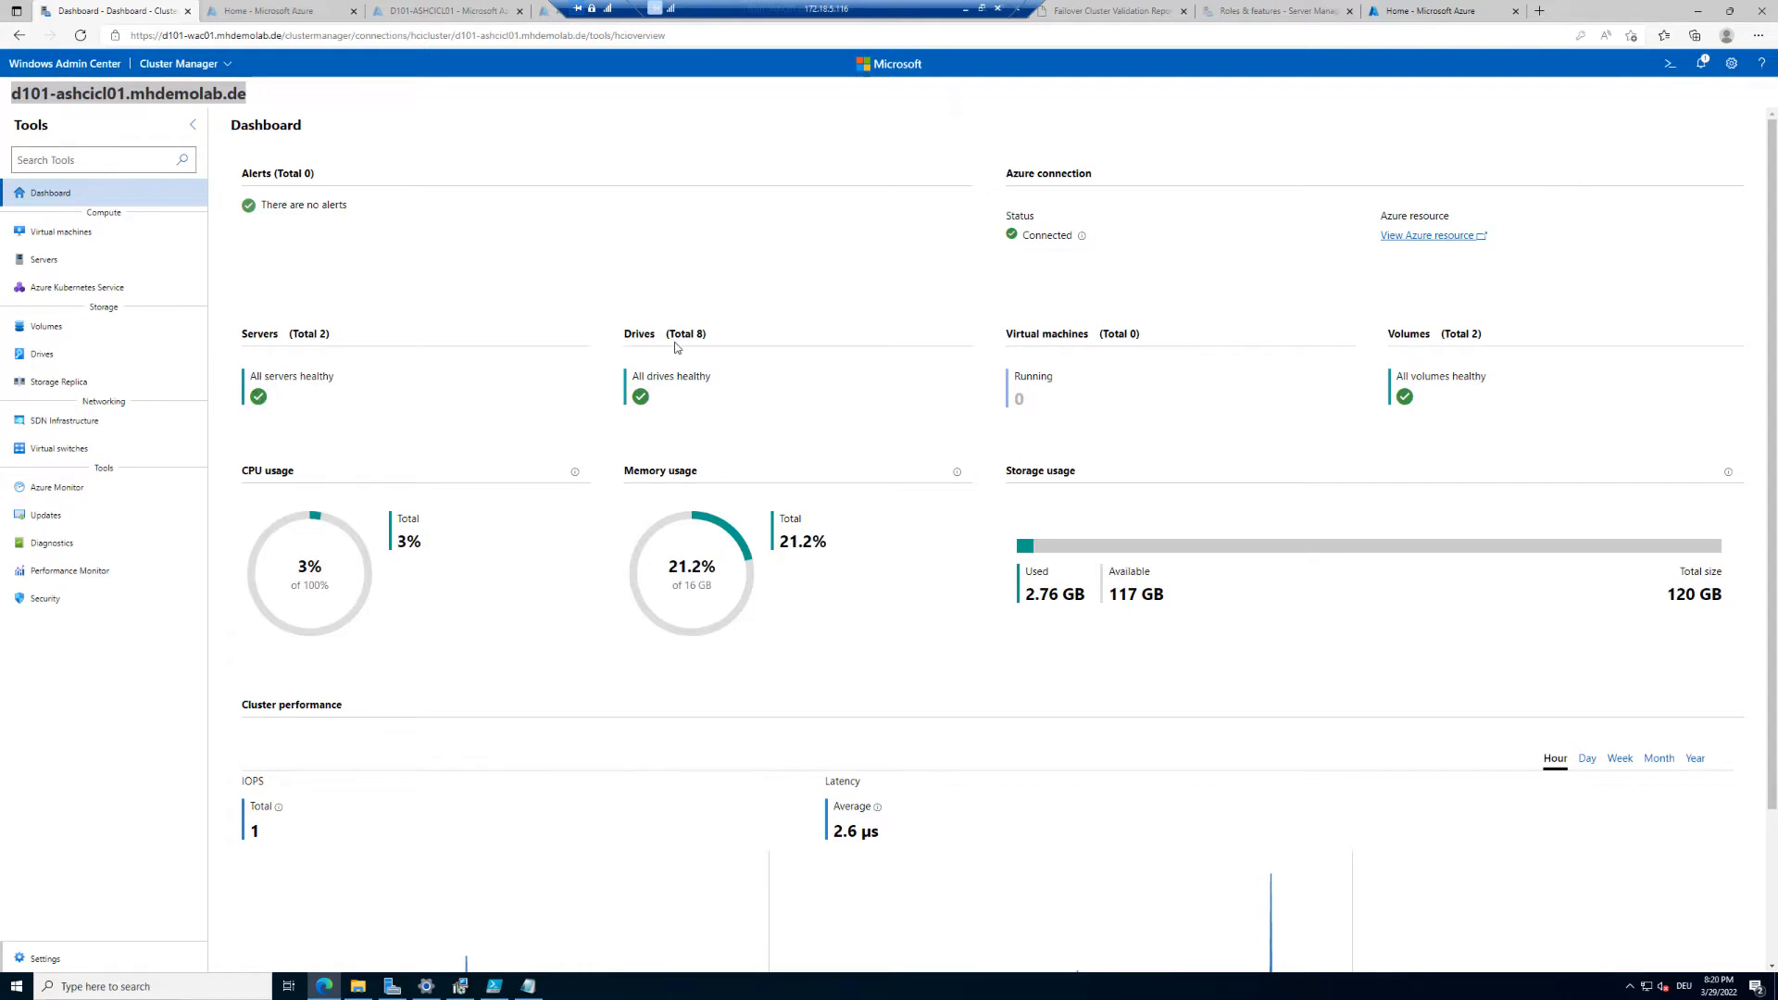
Step: Compare the dashboard's cluster performance charts across the Day, Week and Month time ranges
mouse_move(1083, 237)
scroll(929, 504, "down", 2)
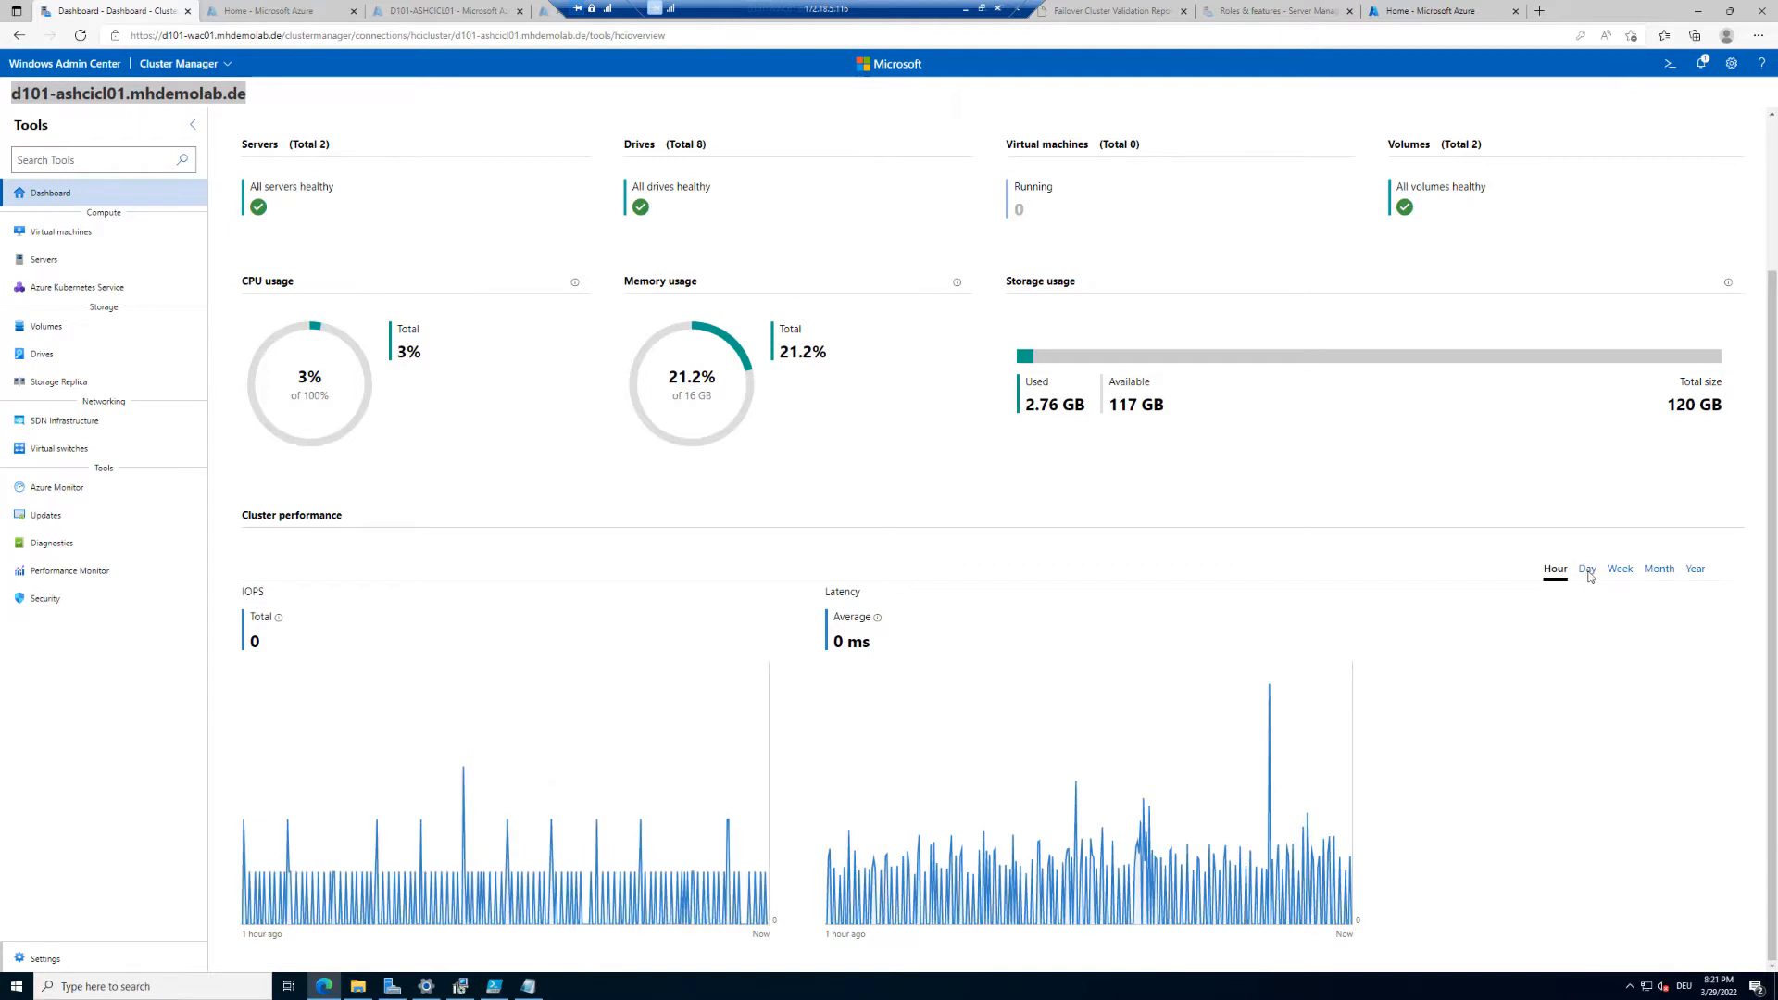
left_click(1586, 570)
left_click(1620, 582)
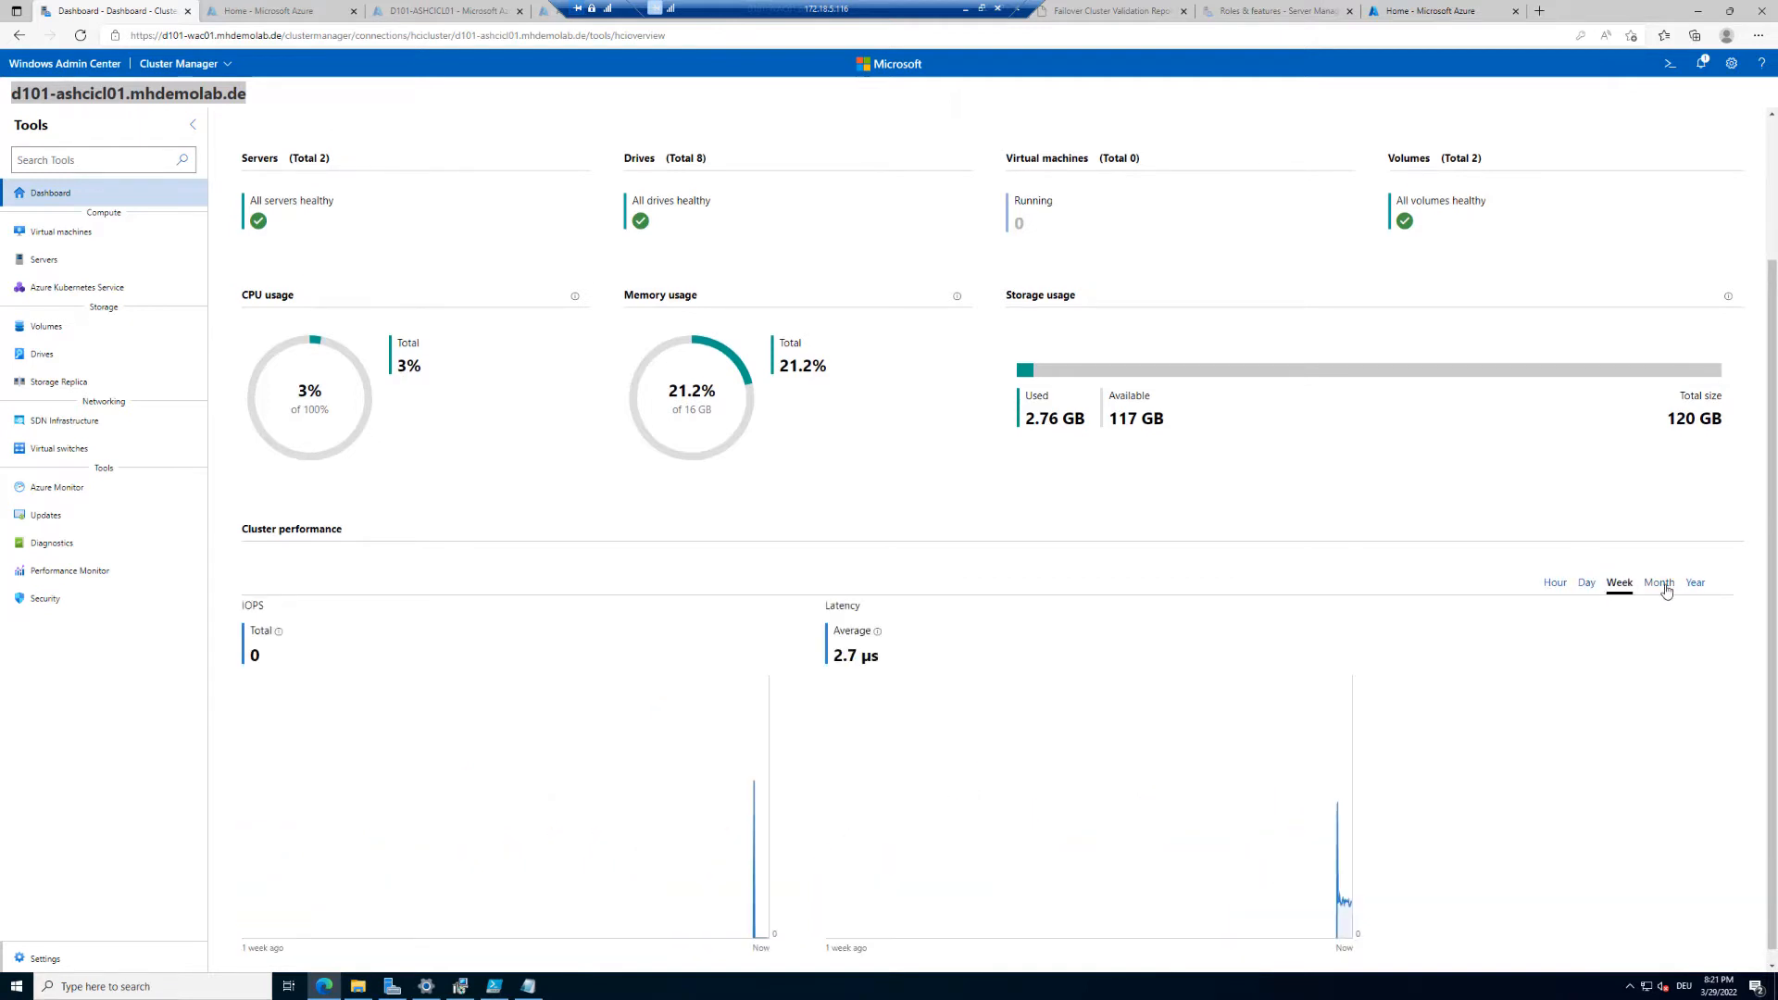
left_click(1660, 584)
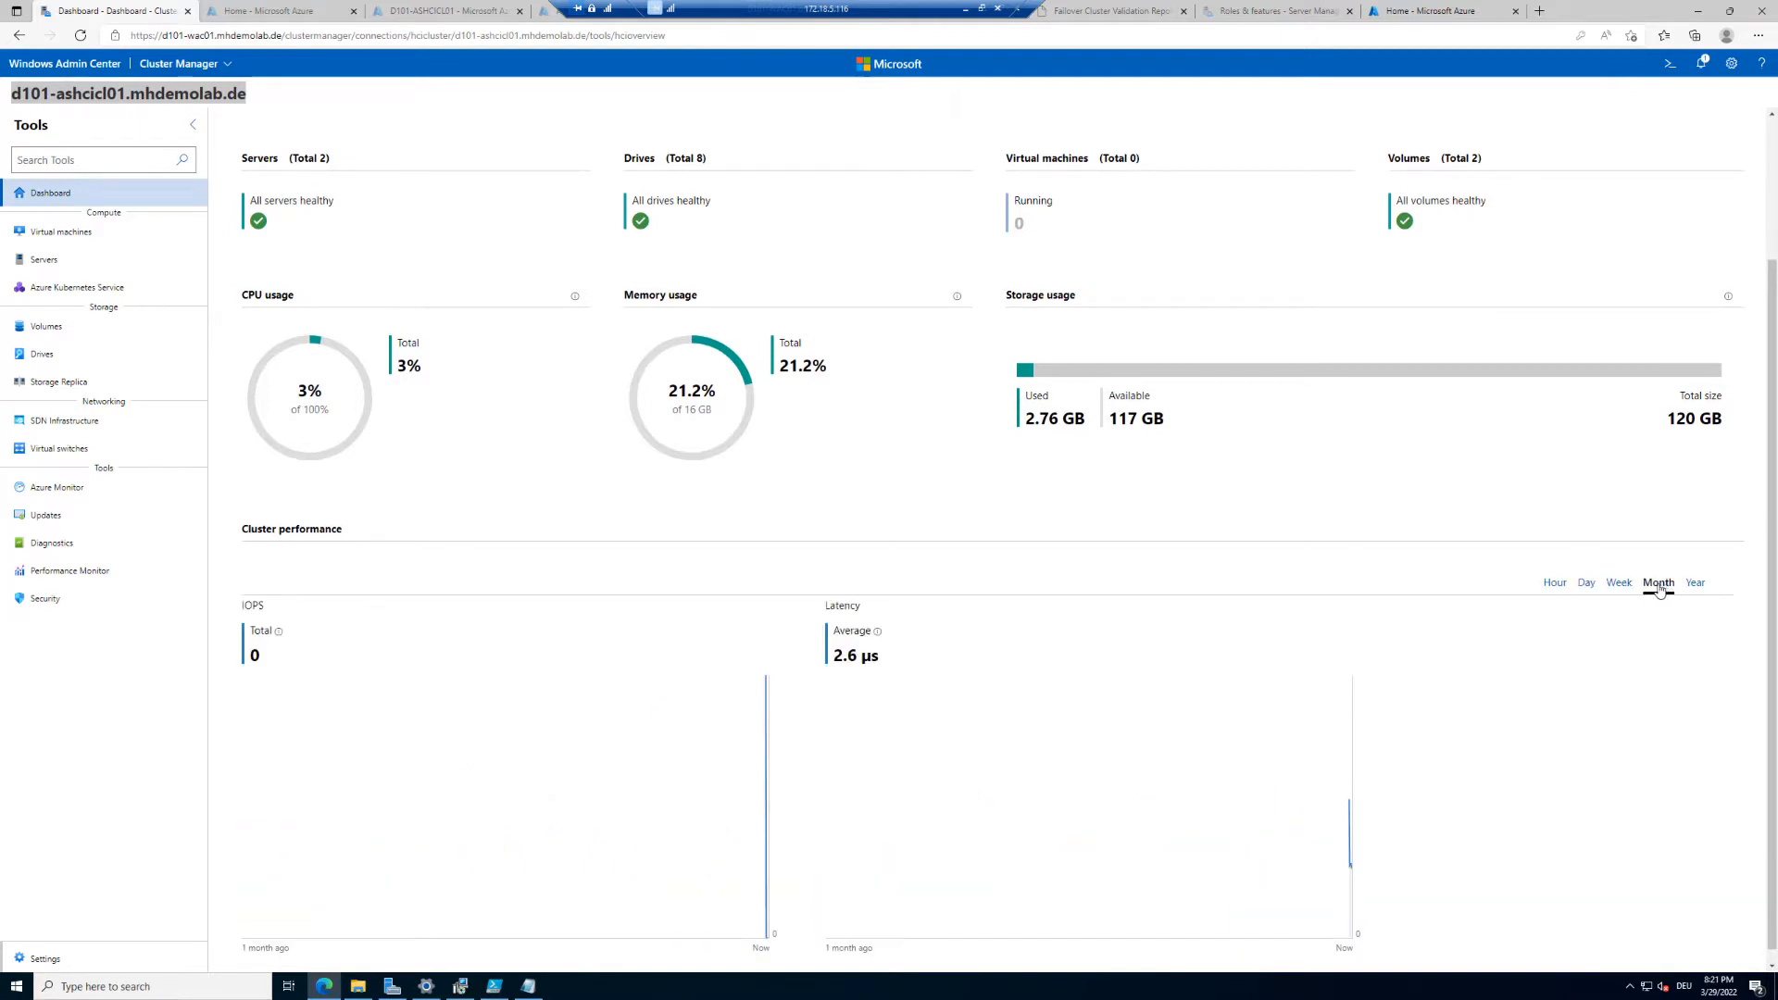
left_click(1622, 585)
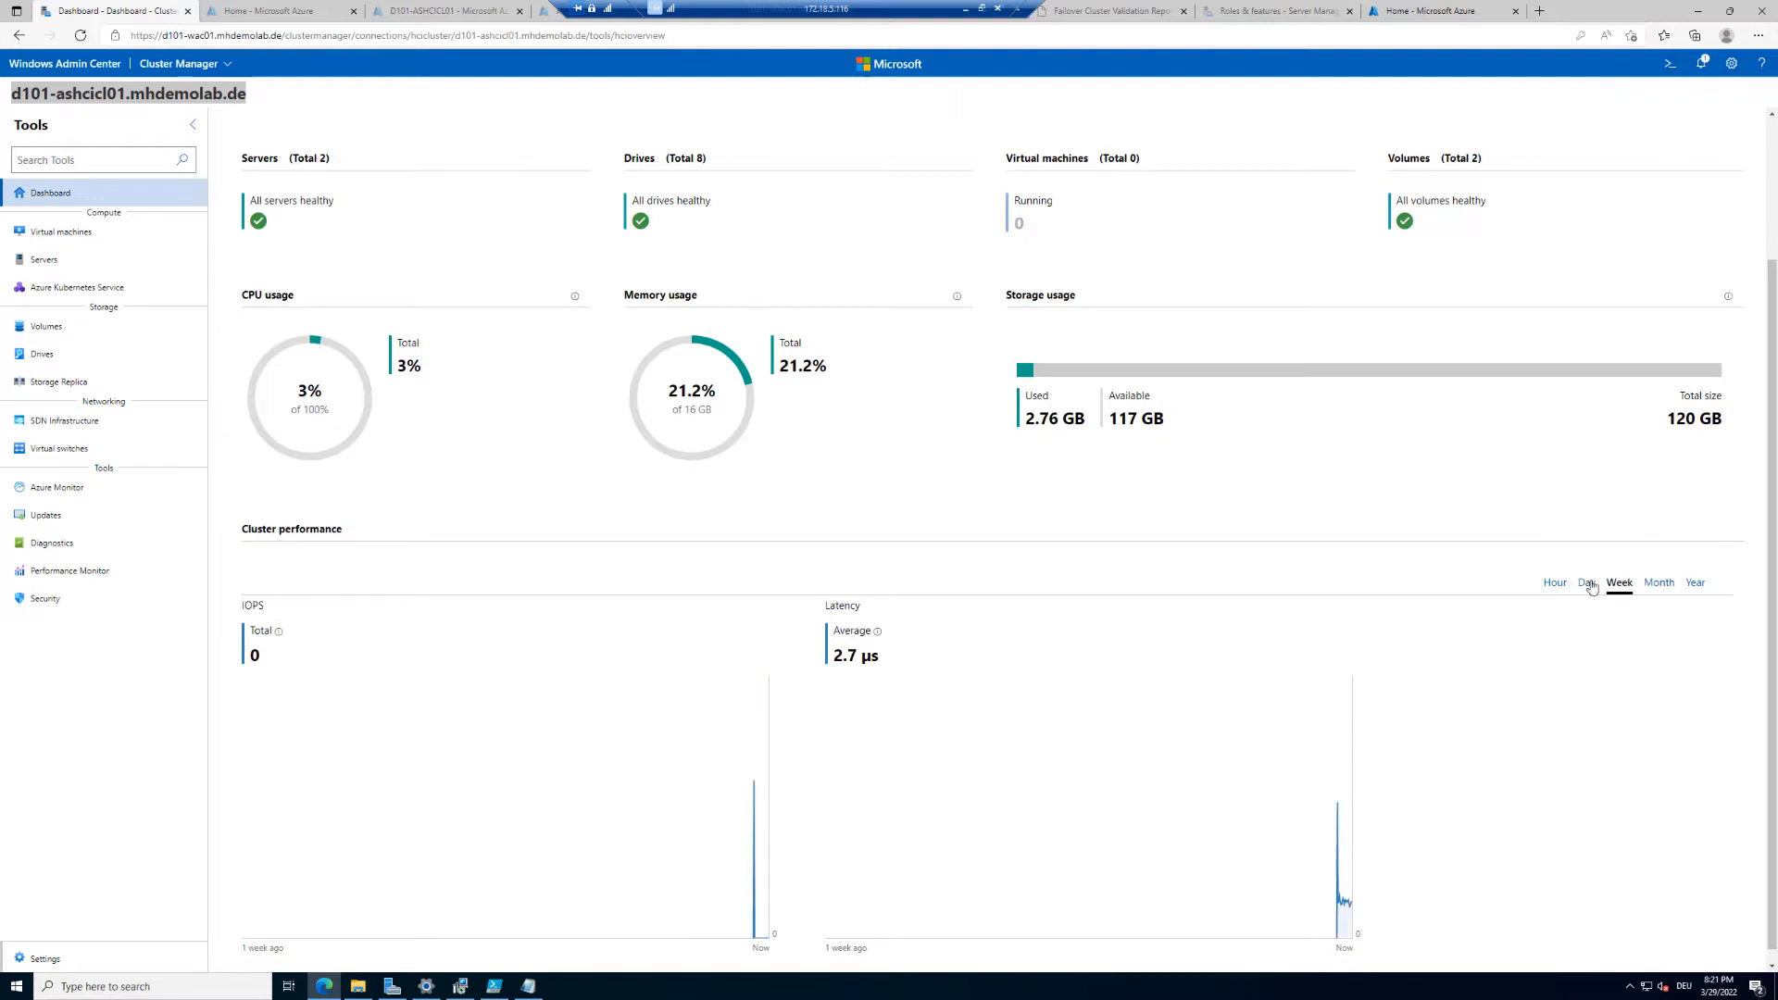
left_click(1589, 585)
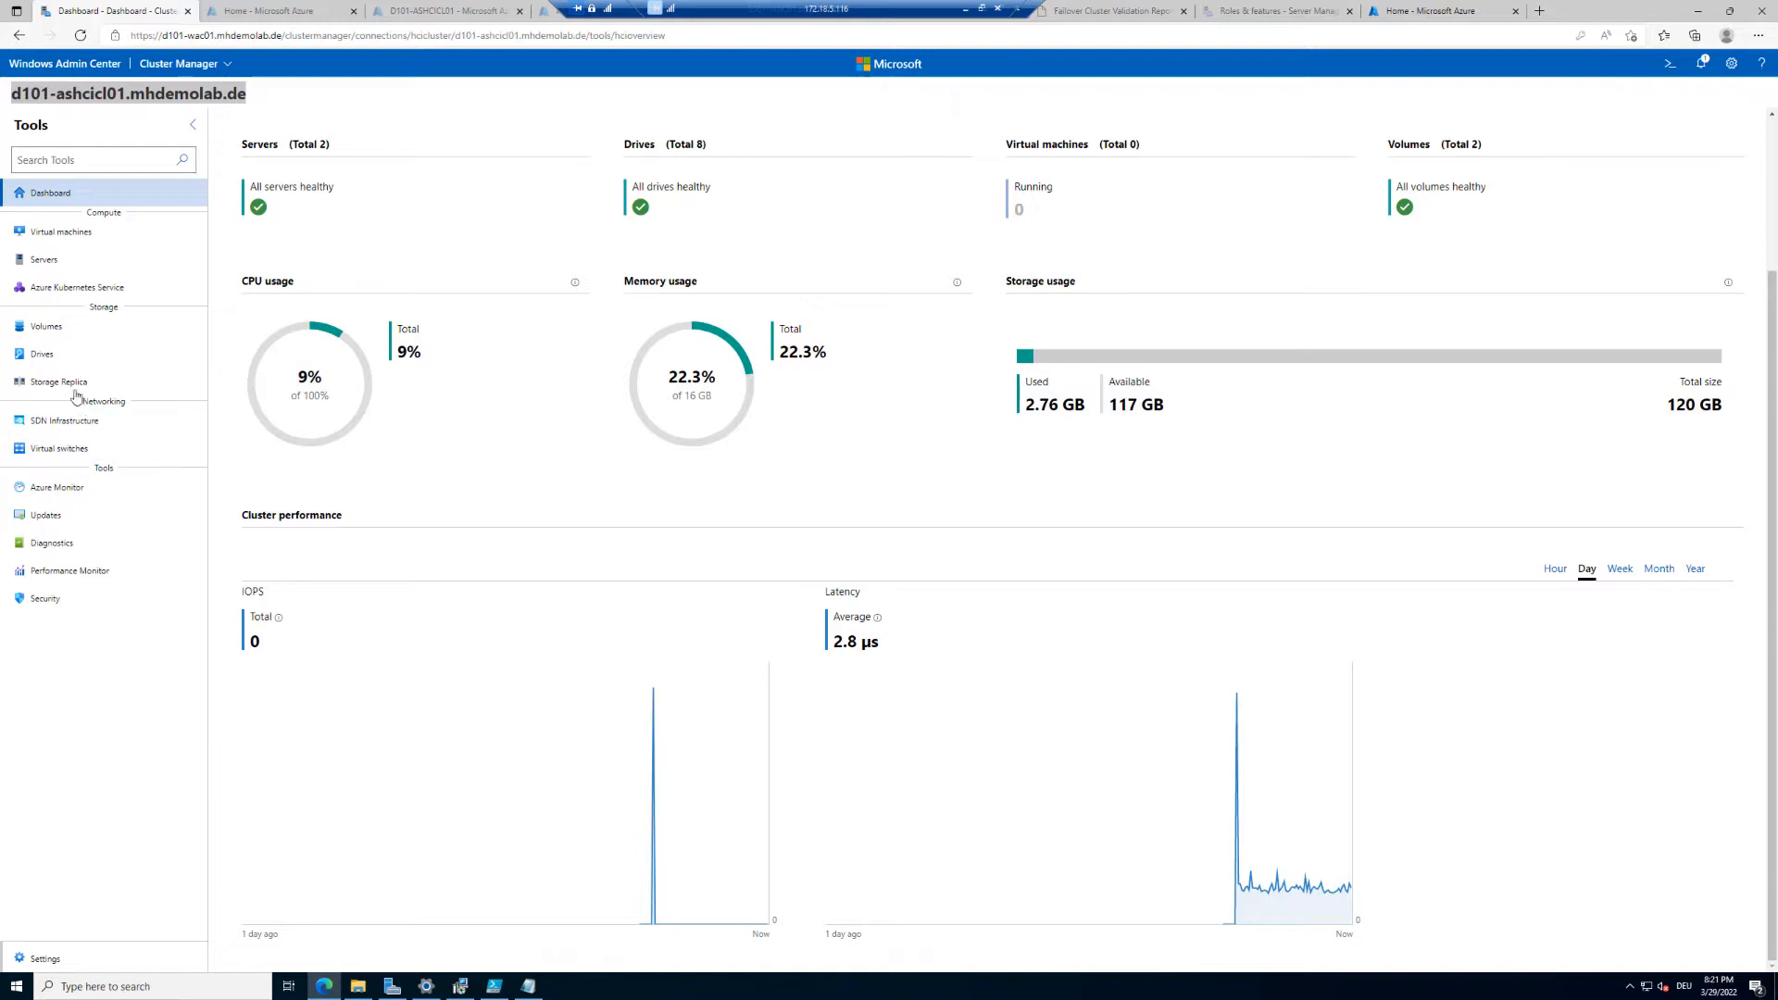
Step: Open the volume inventory and inspect the ClusterPerformanceHistory volume's properties and capacity
left_click(46, 329)
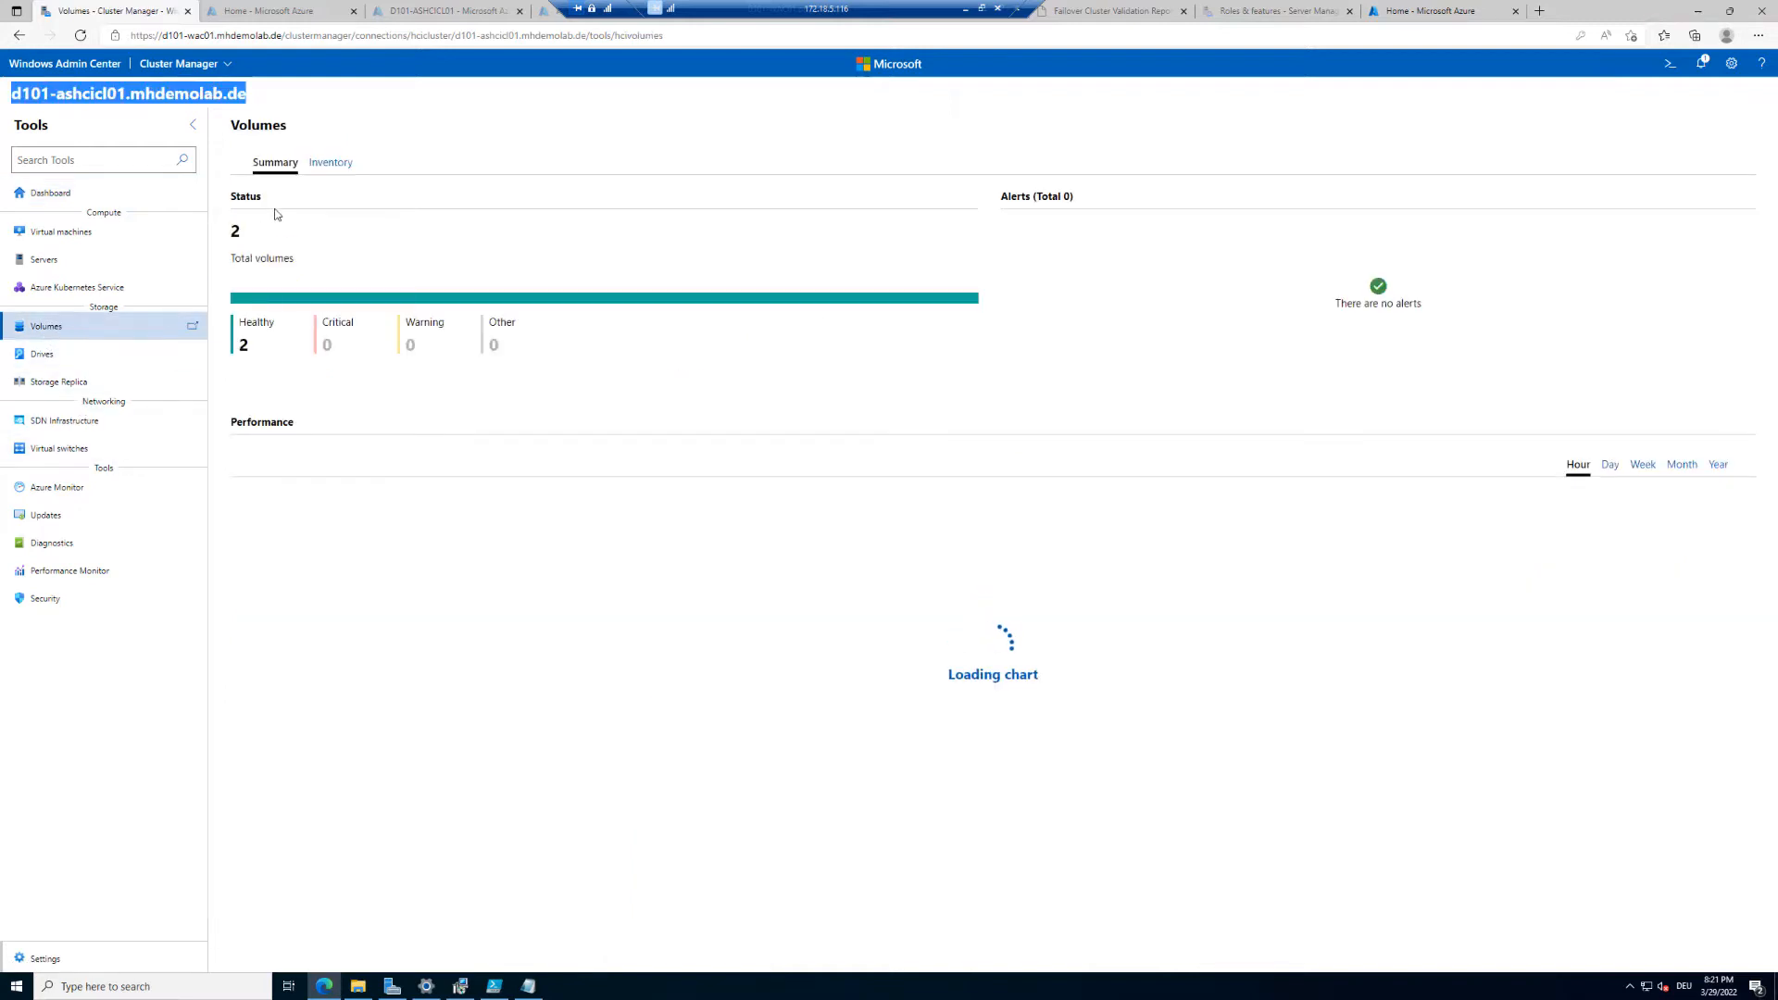
left_click(323, 164)
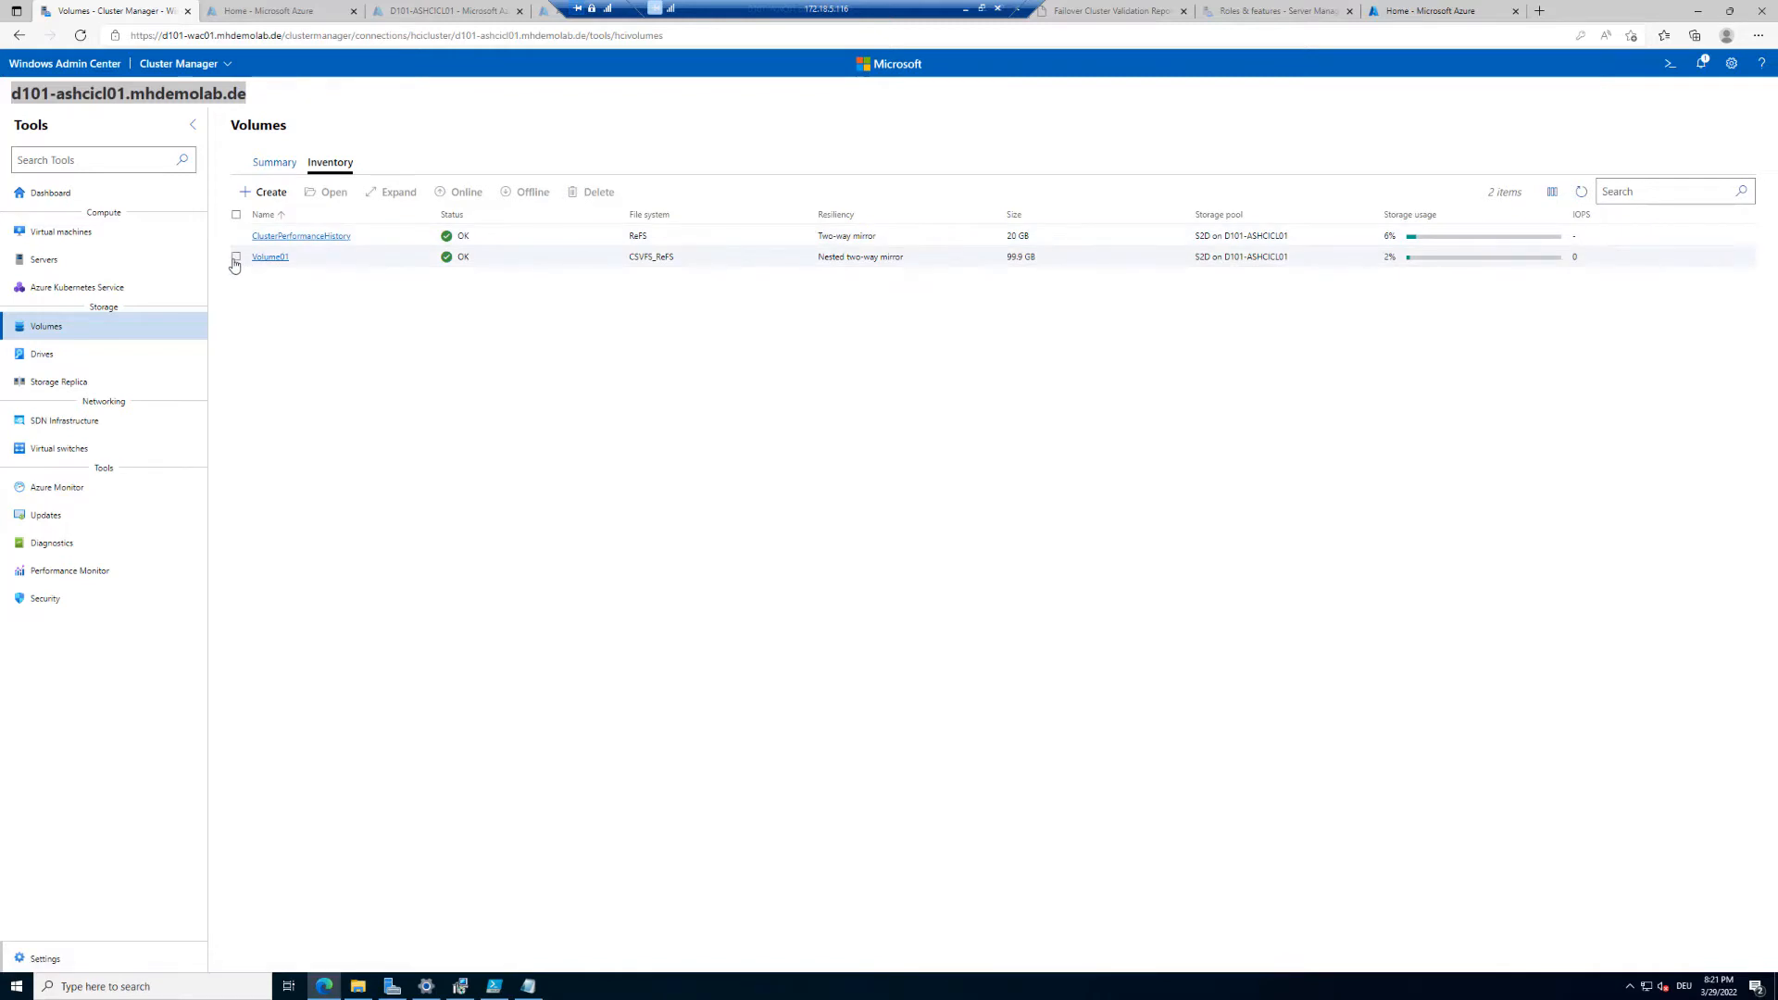
left_click(290, 239)
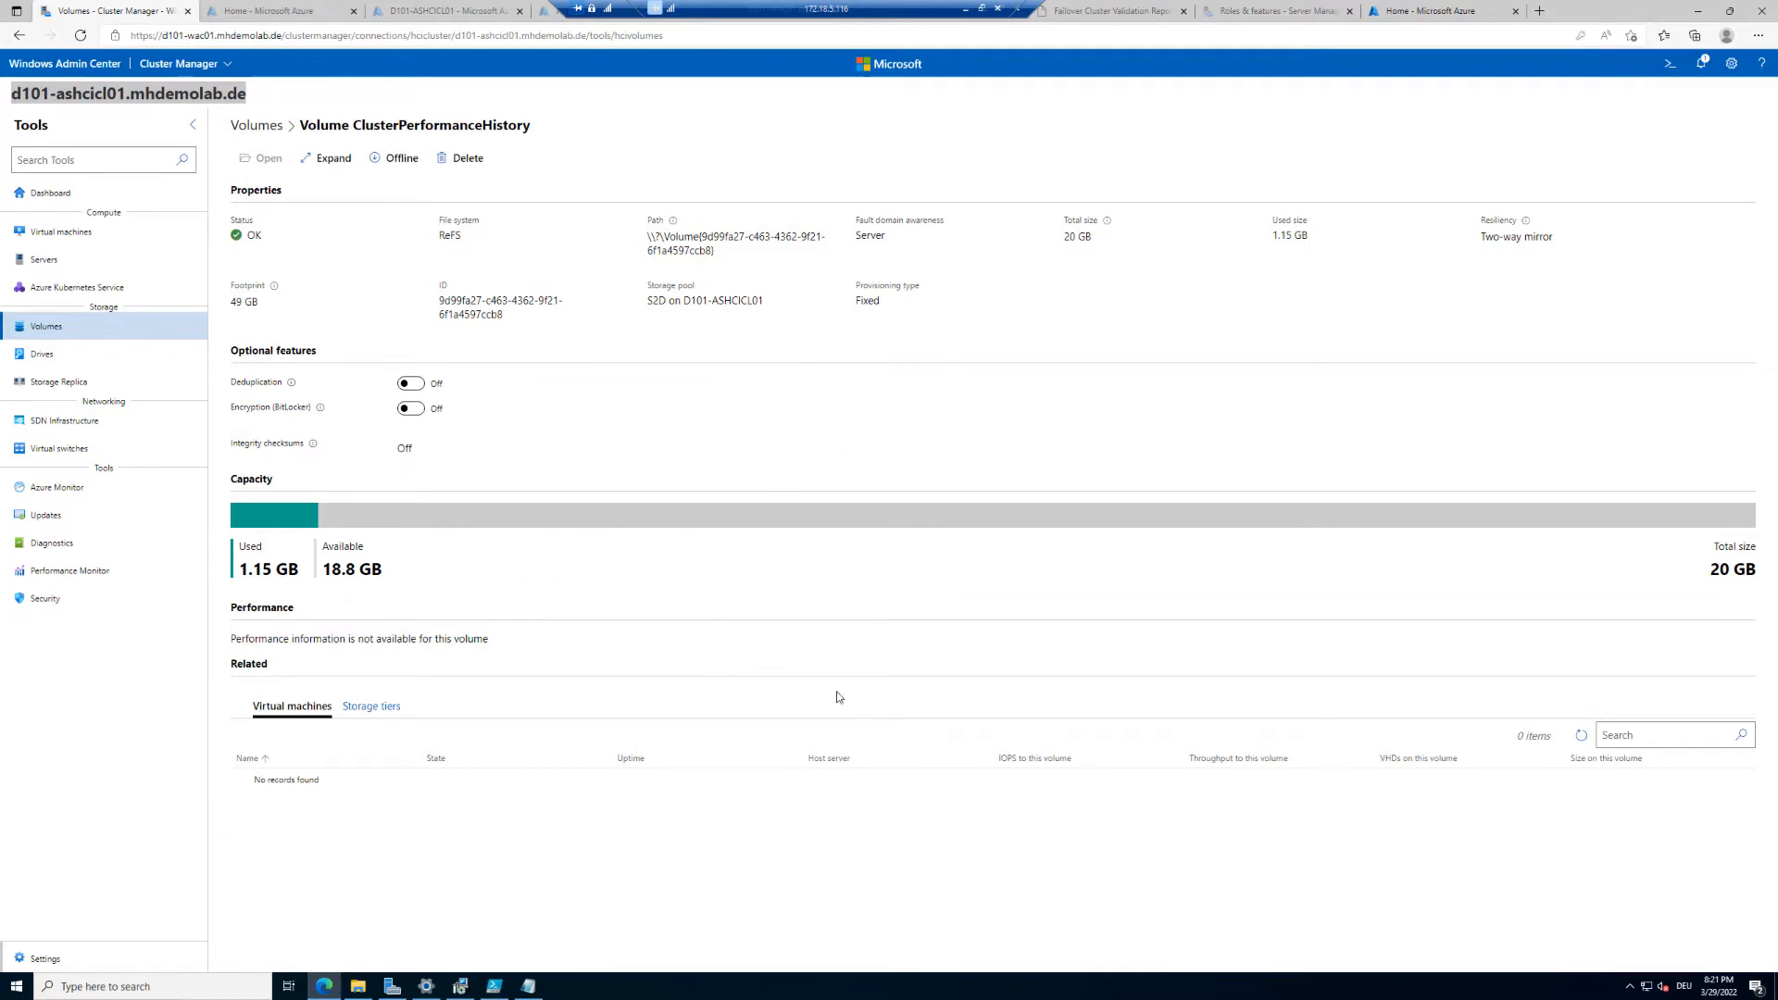
left_click_drag(325, 569, 367, 572)
left_click(791, 658)
left_click(39, 332)
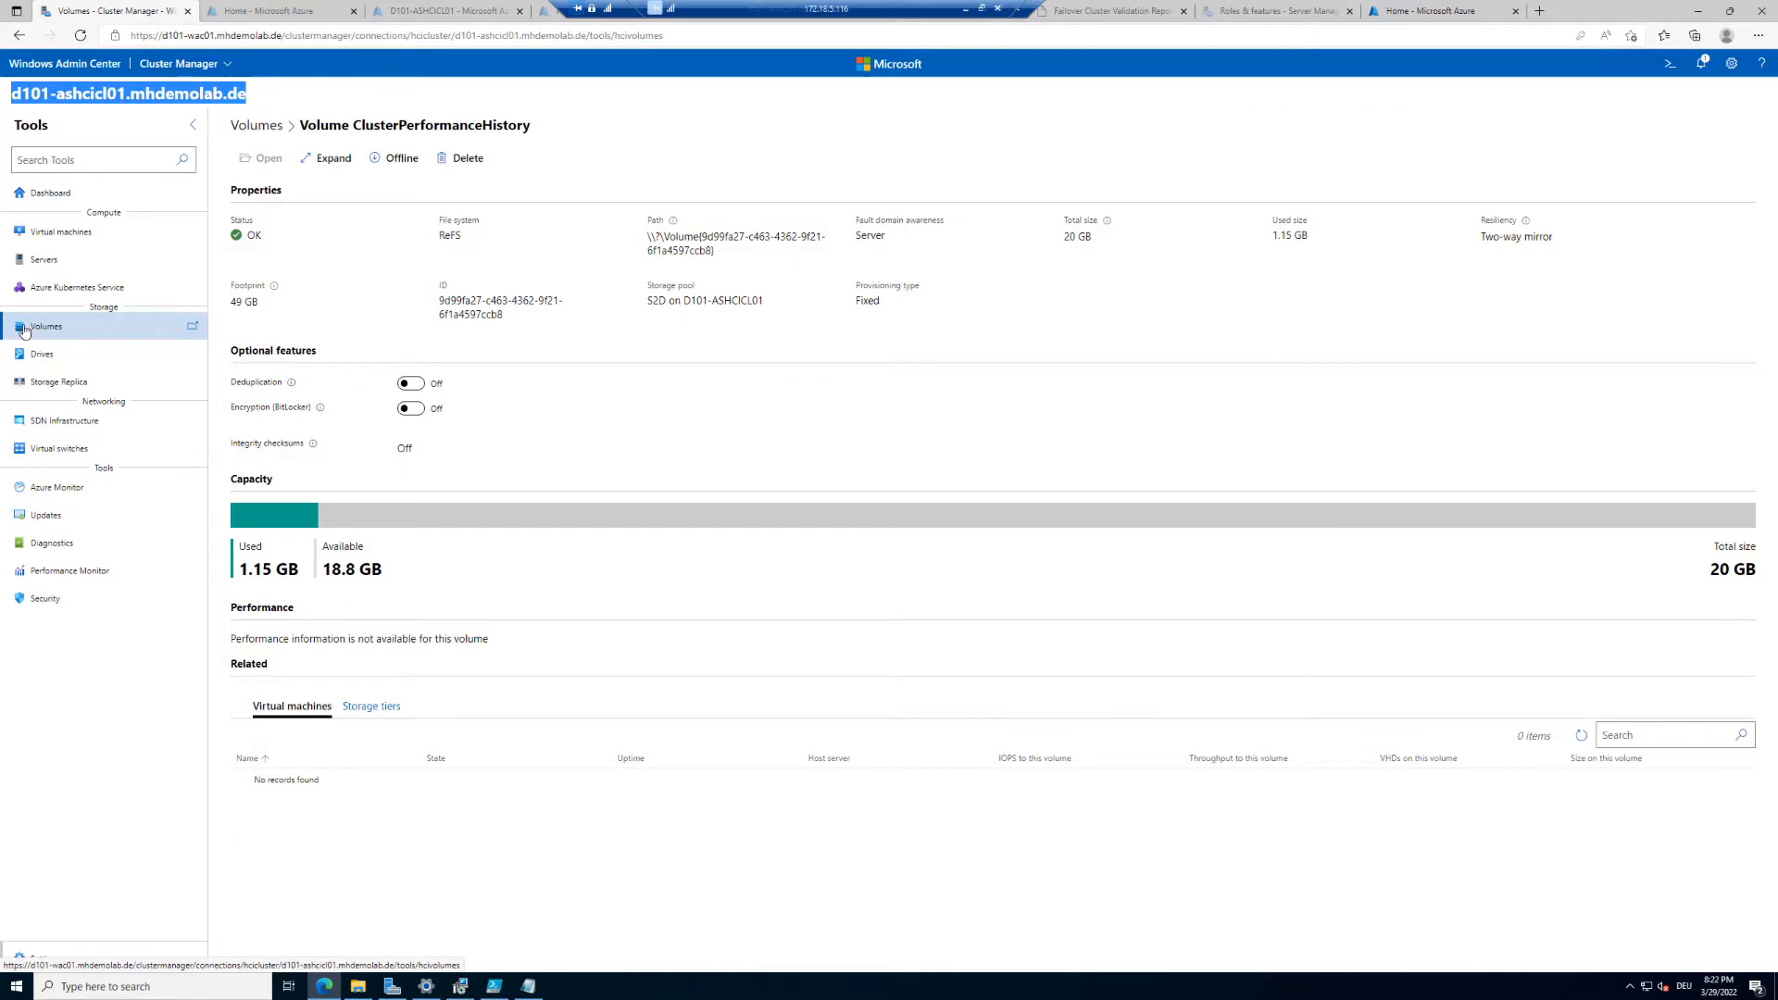
Step: Open the server inventory and review the first server's OS name, version, build number and core count
left_click(46, 262)
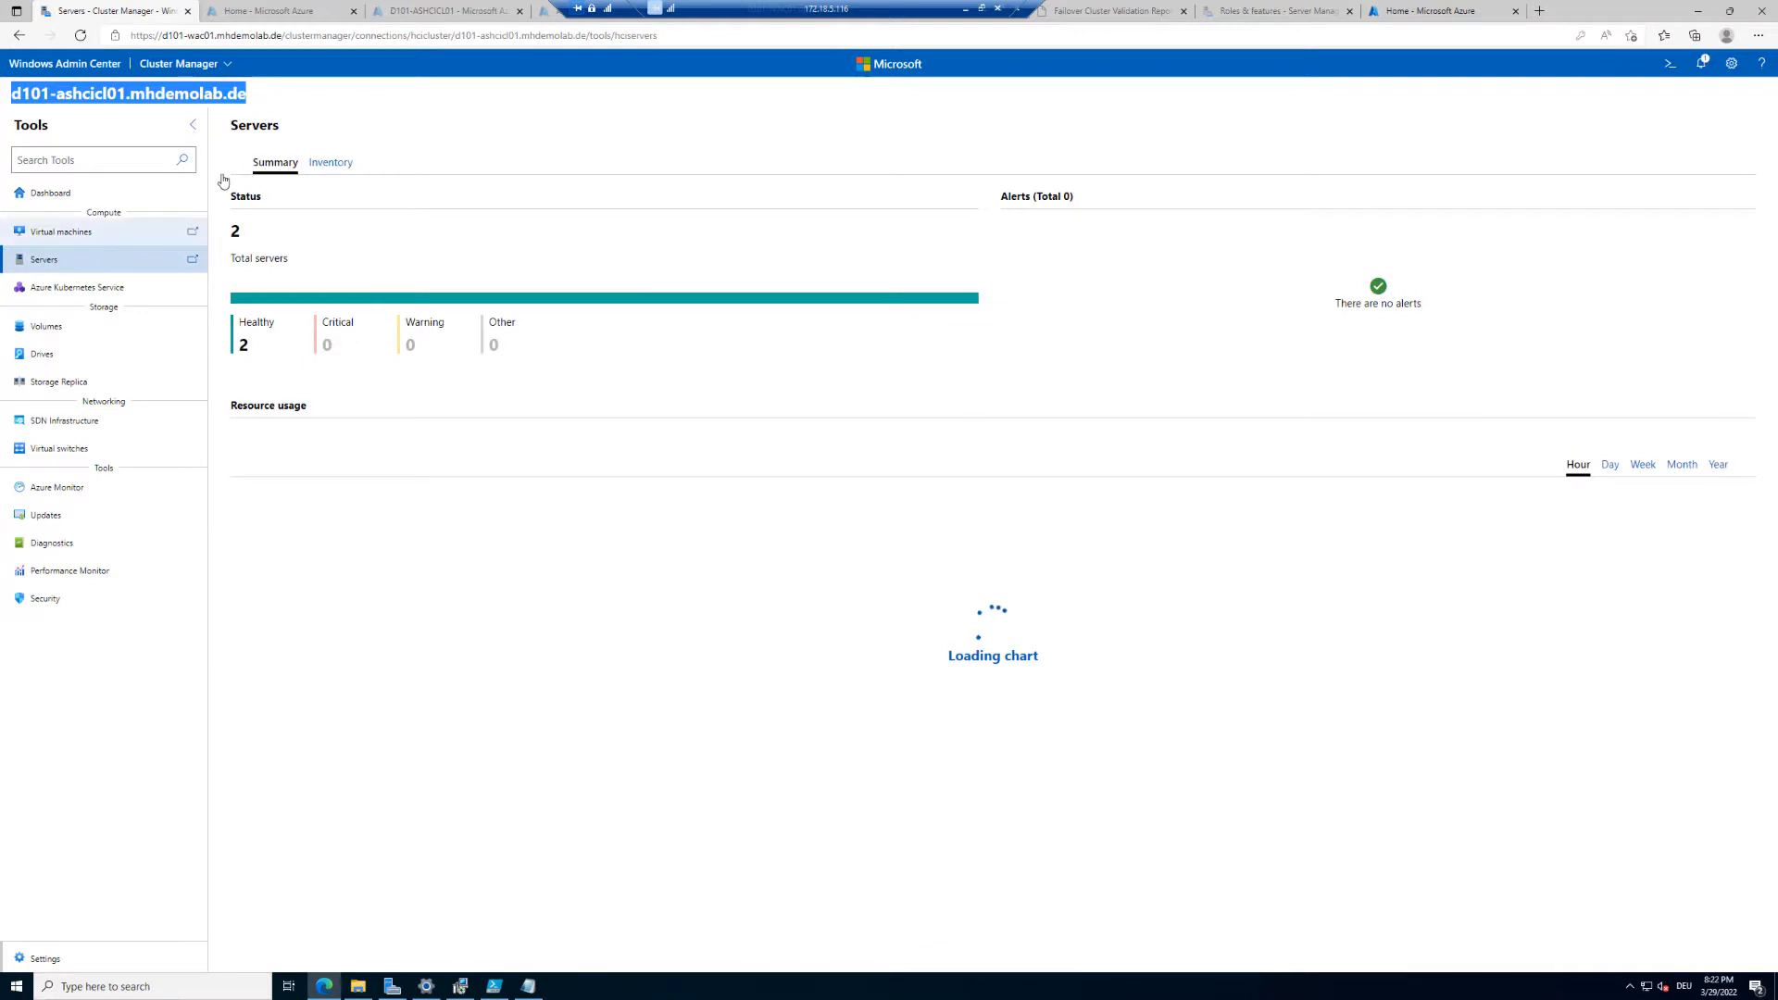
left_click(331, 167)
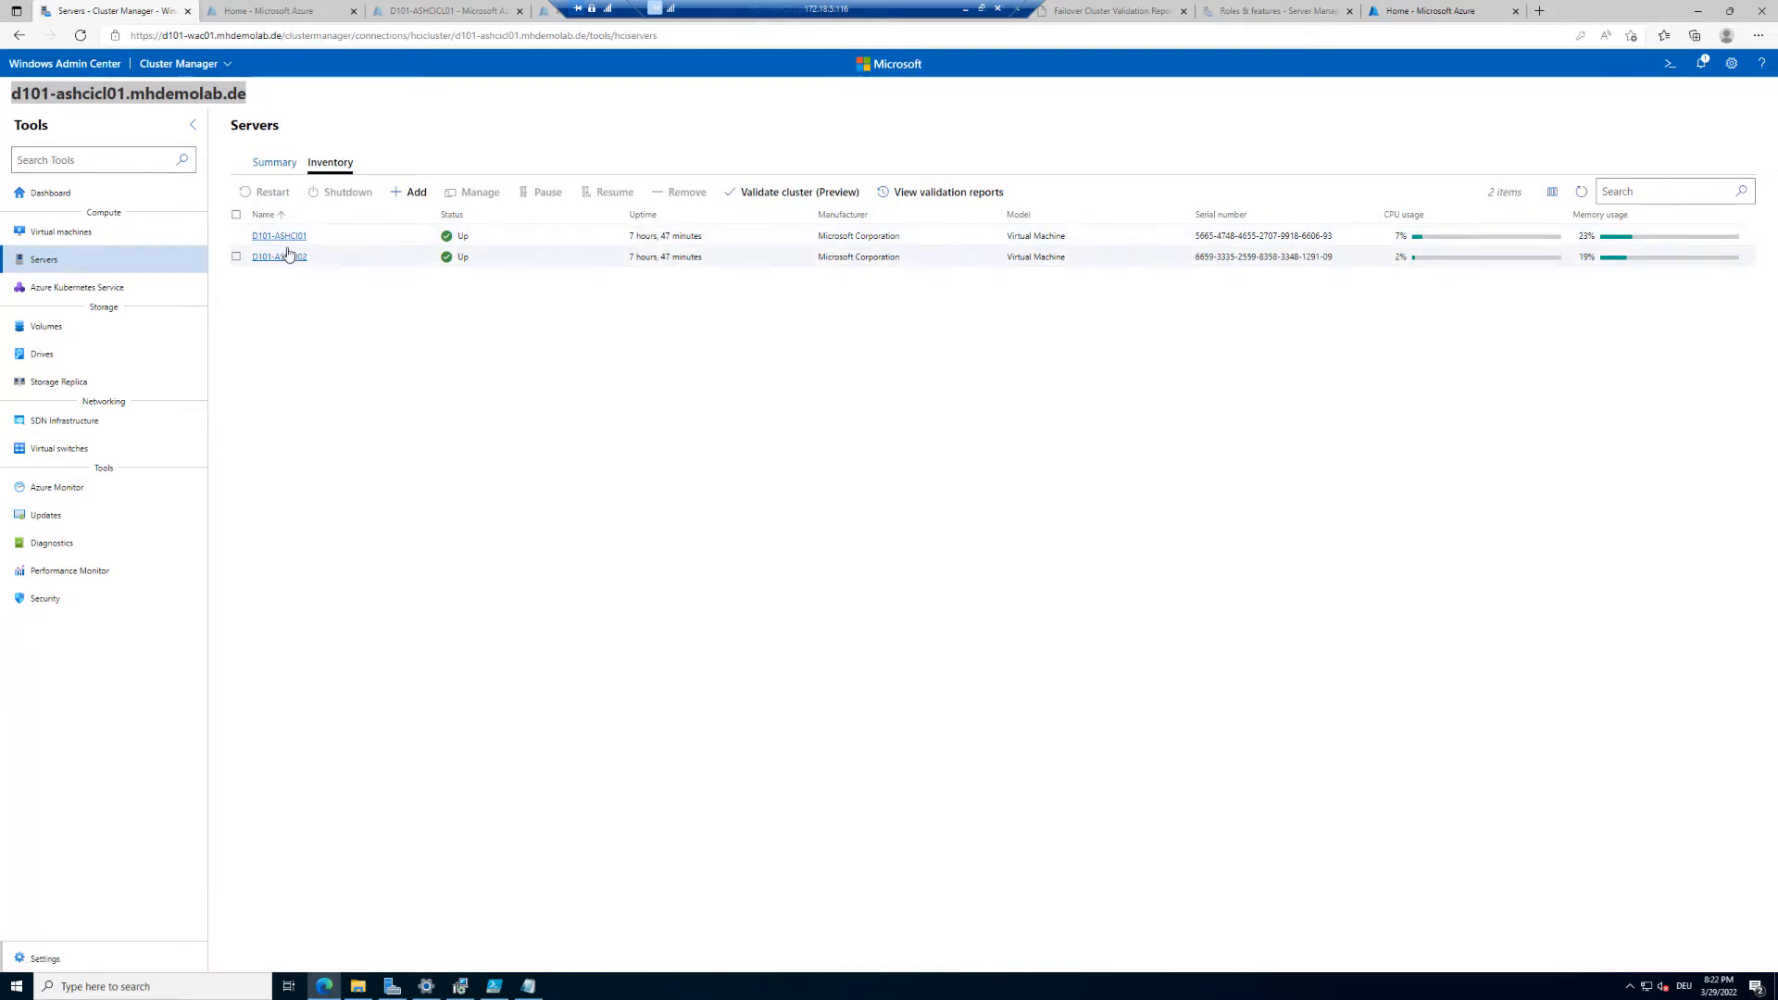
left_click(288, 237)
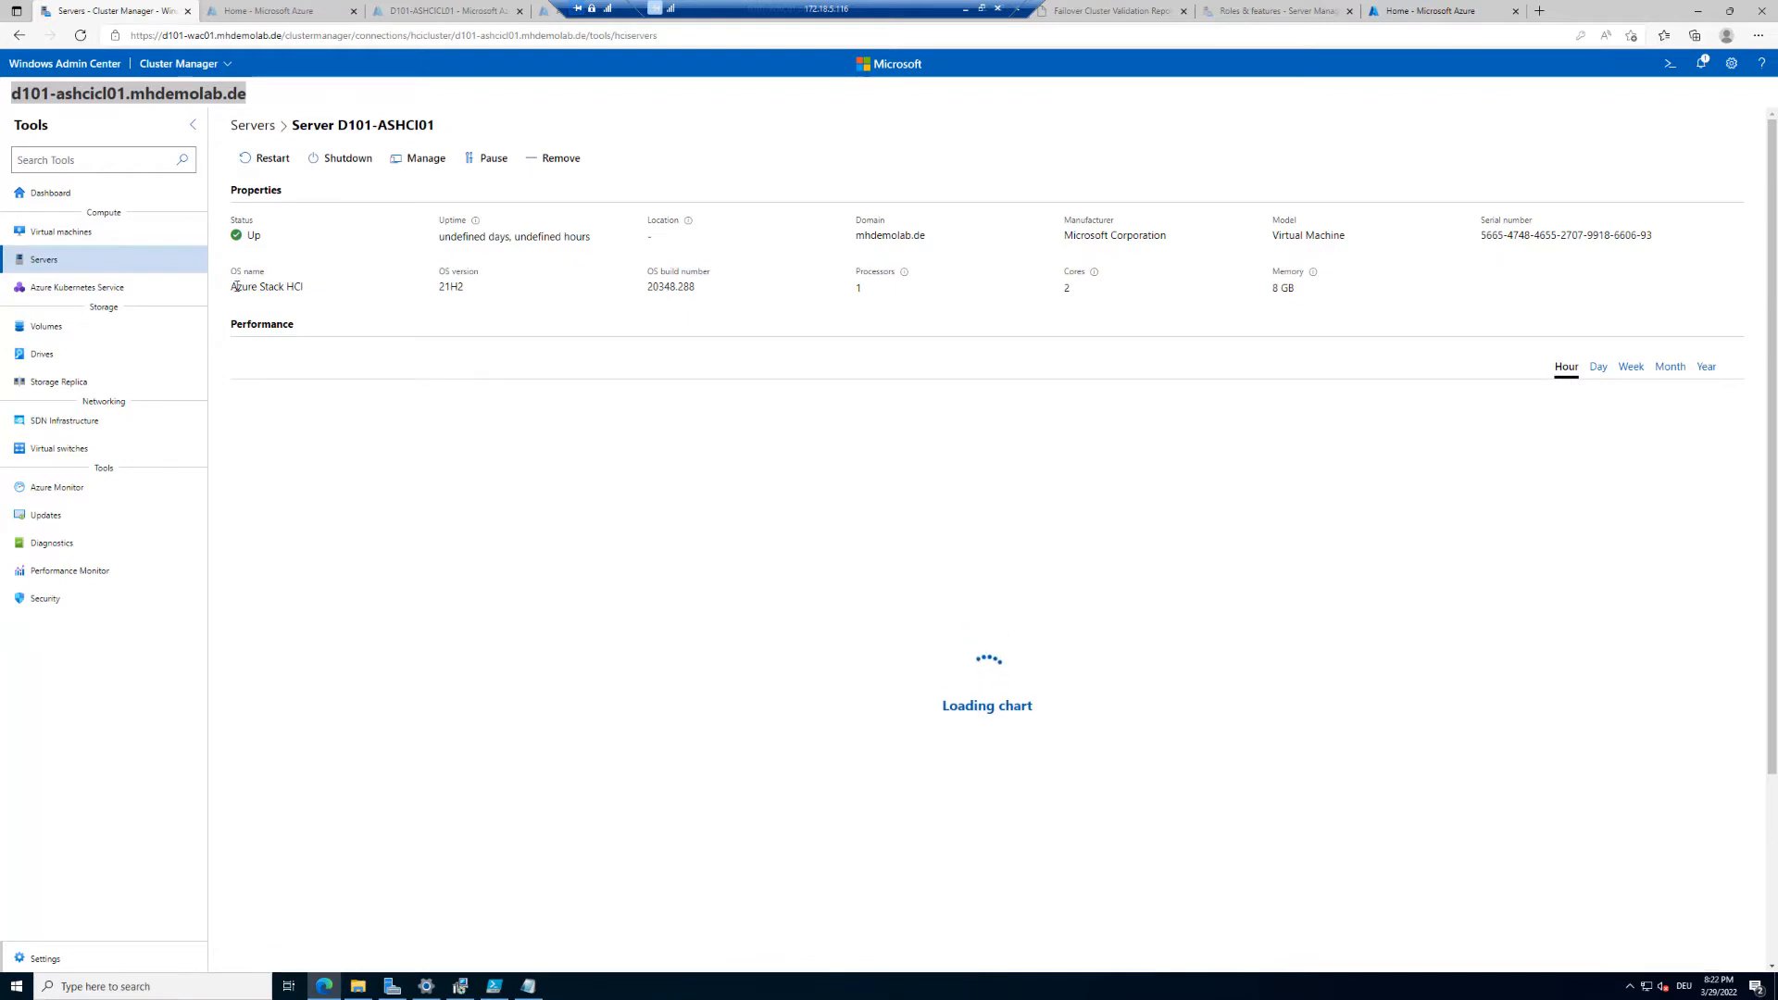
left_click_drag(231, 287, 317, 297)
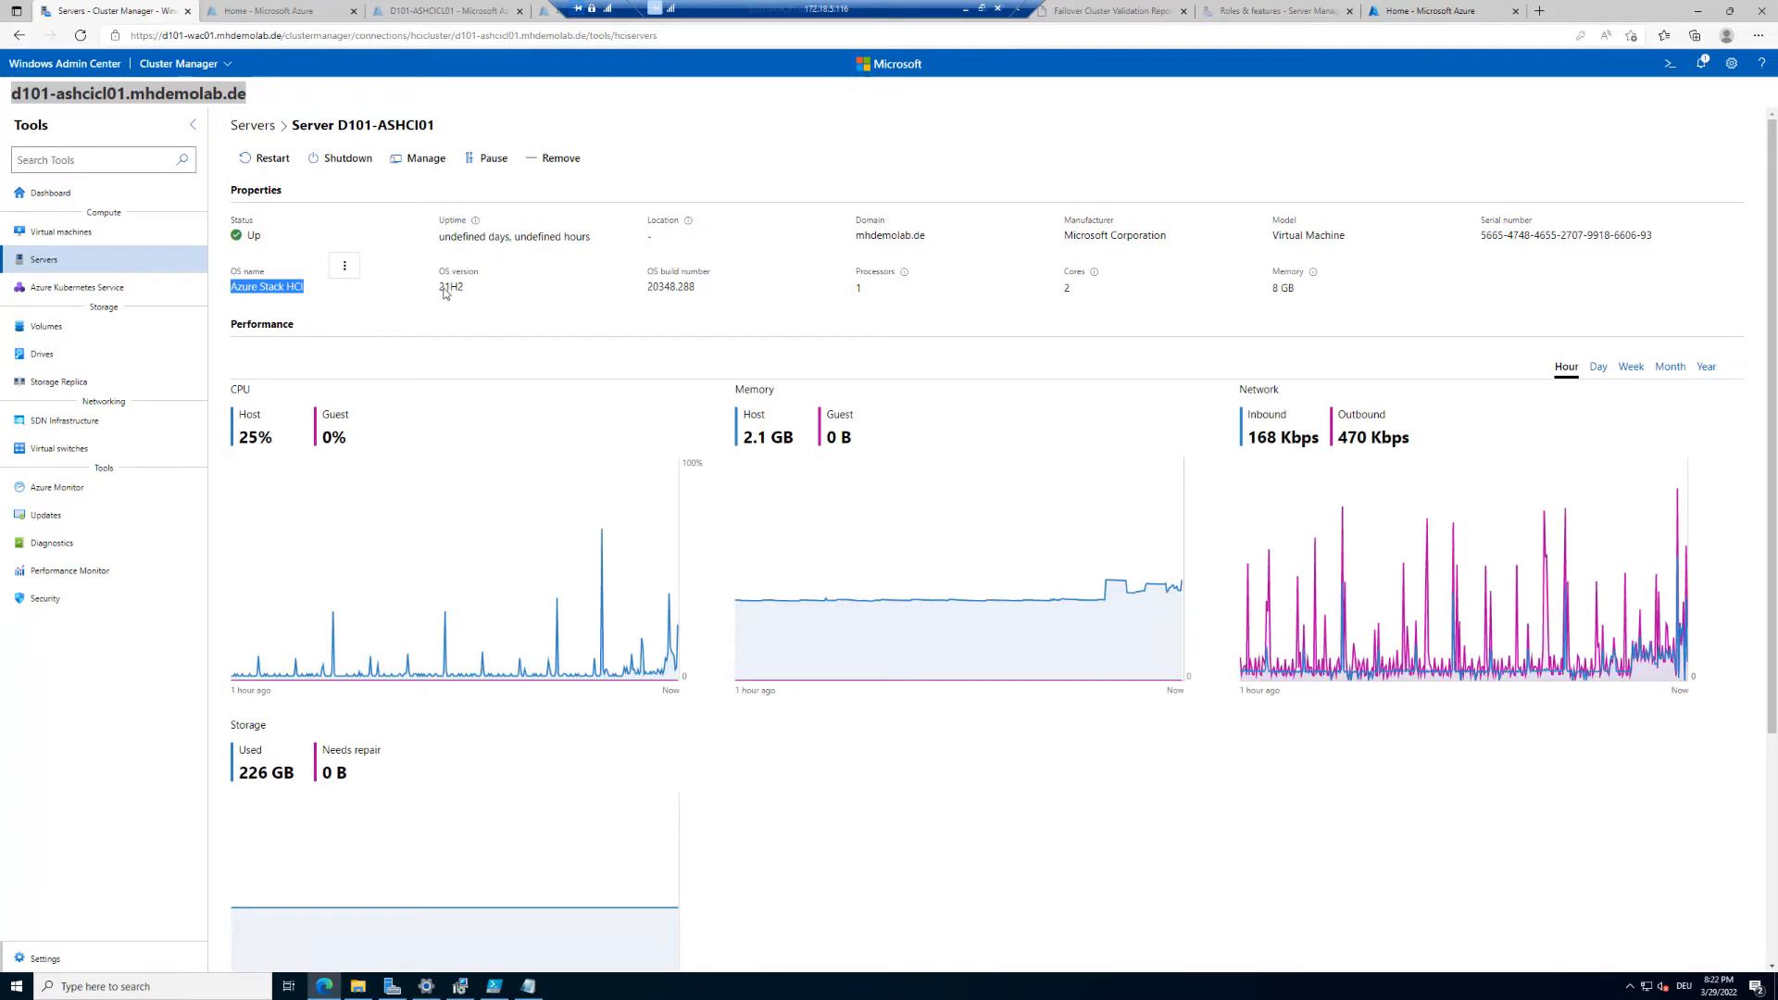
left_click_drag(444, 292, 488, 292)
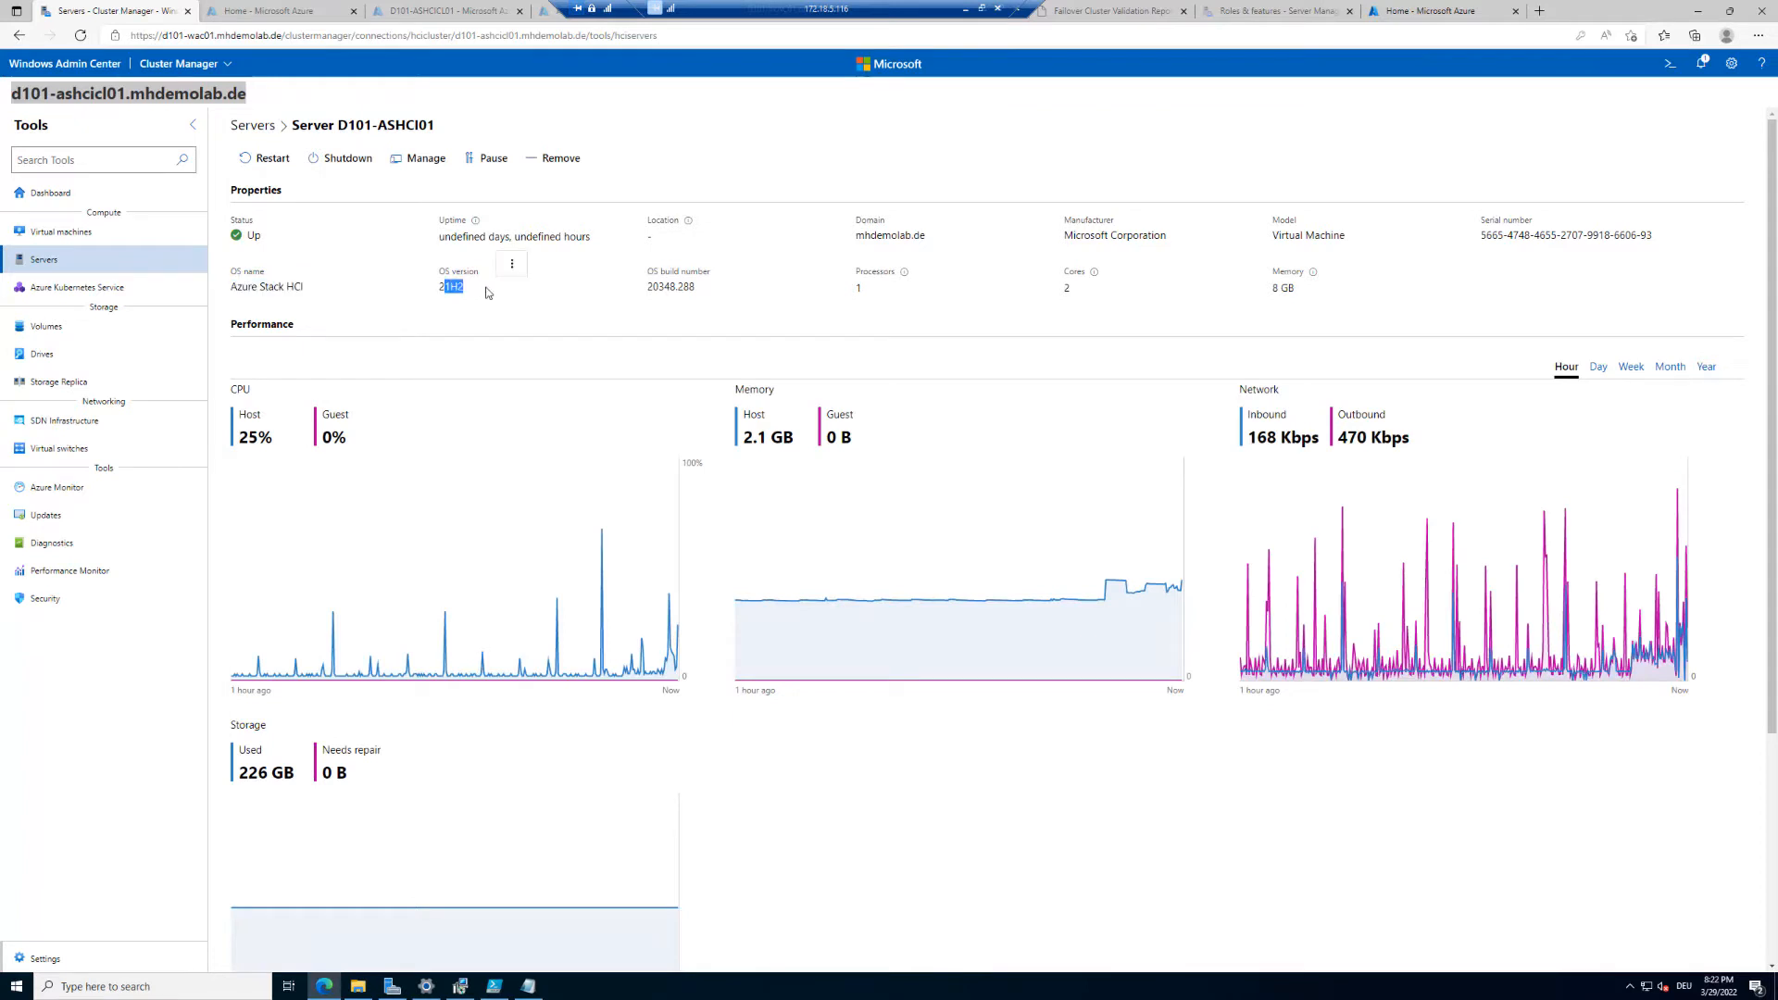
left_click_drag(648, 288, 725, 292)
left_click_drag(1057, 282, 1071, 290)
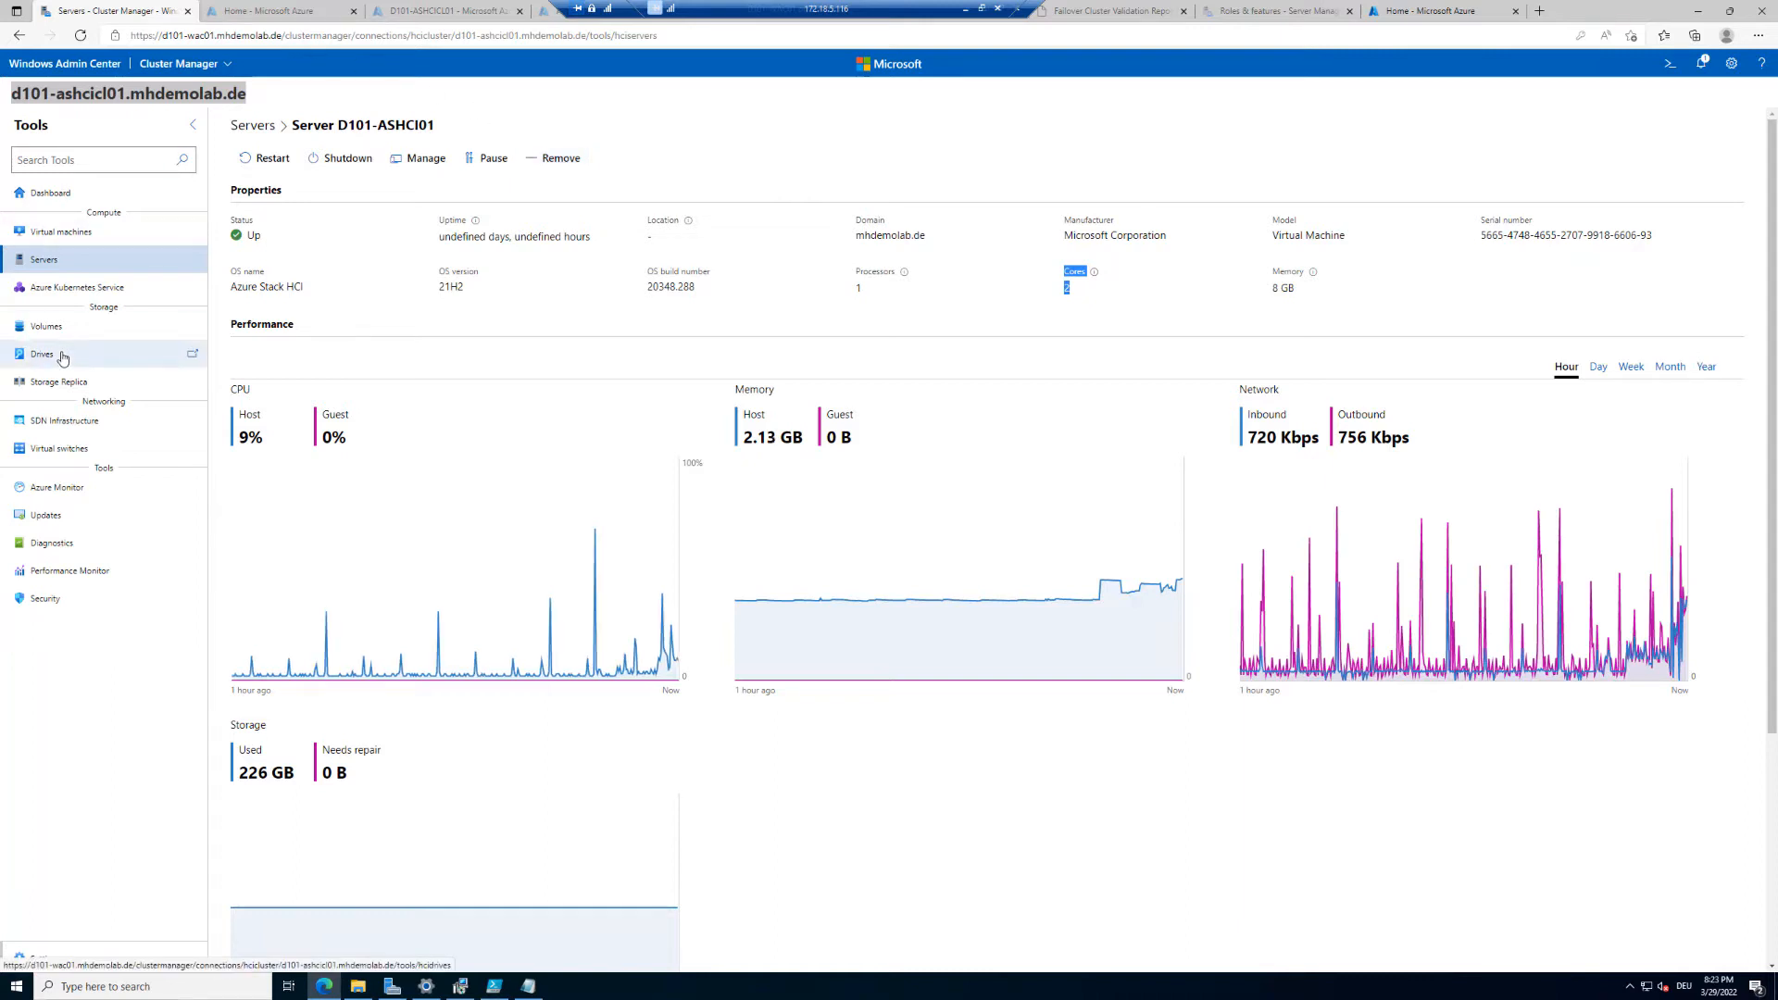
Step: Sort the drive inventory by server and review the drives' capacity summary
left_click(62, 357)
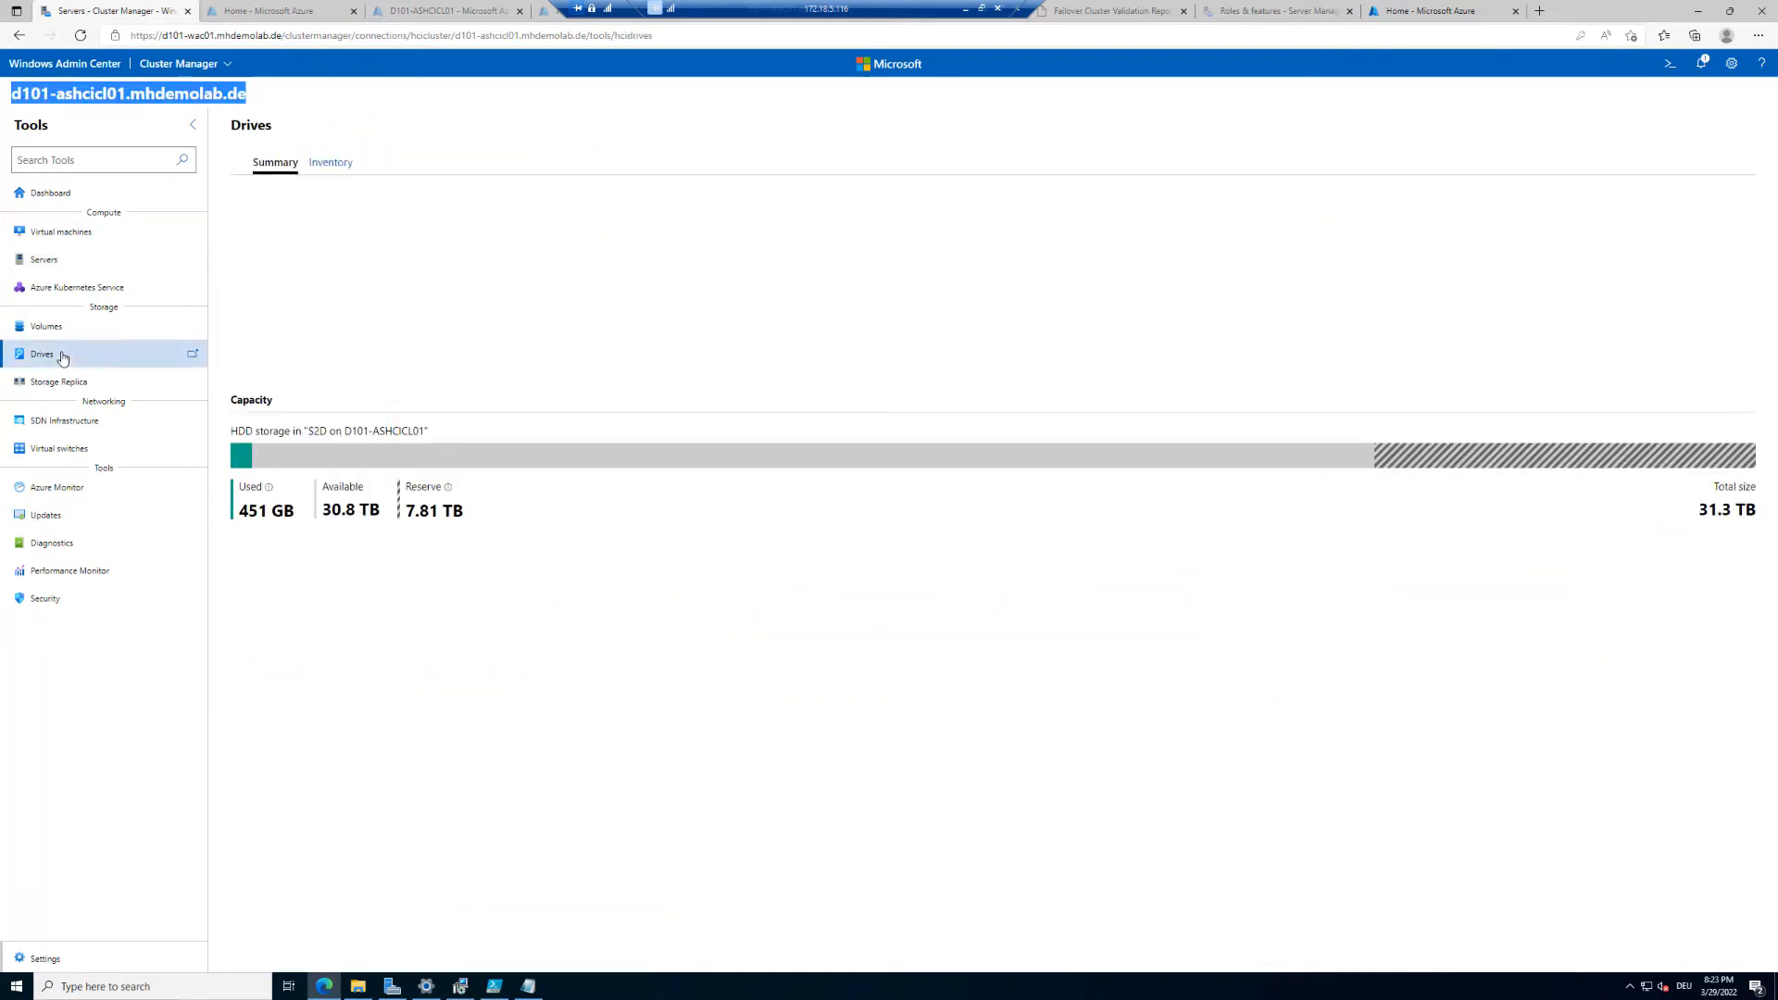
left_click(326, 163)
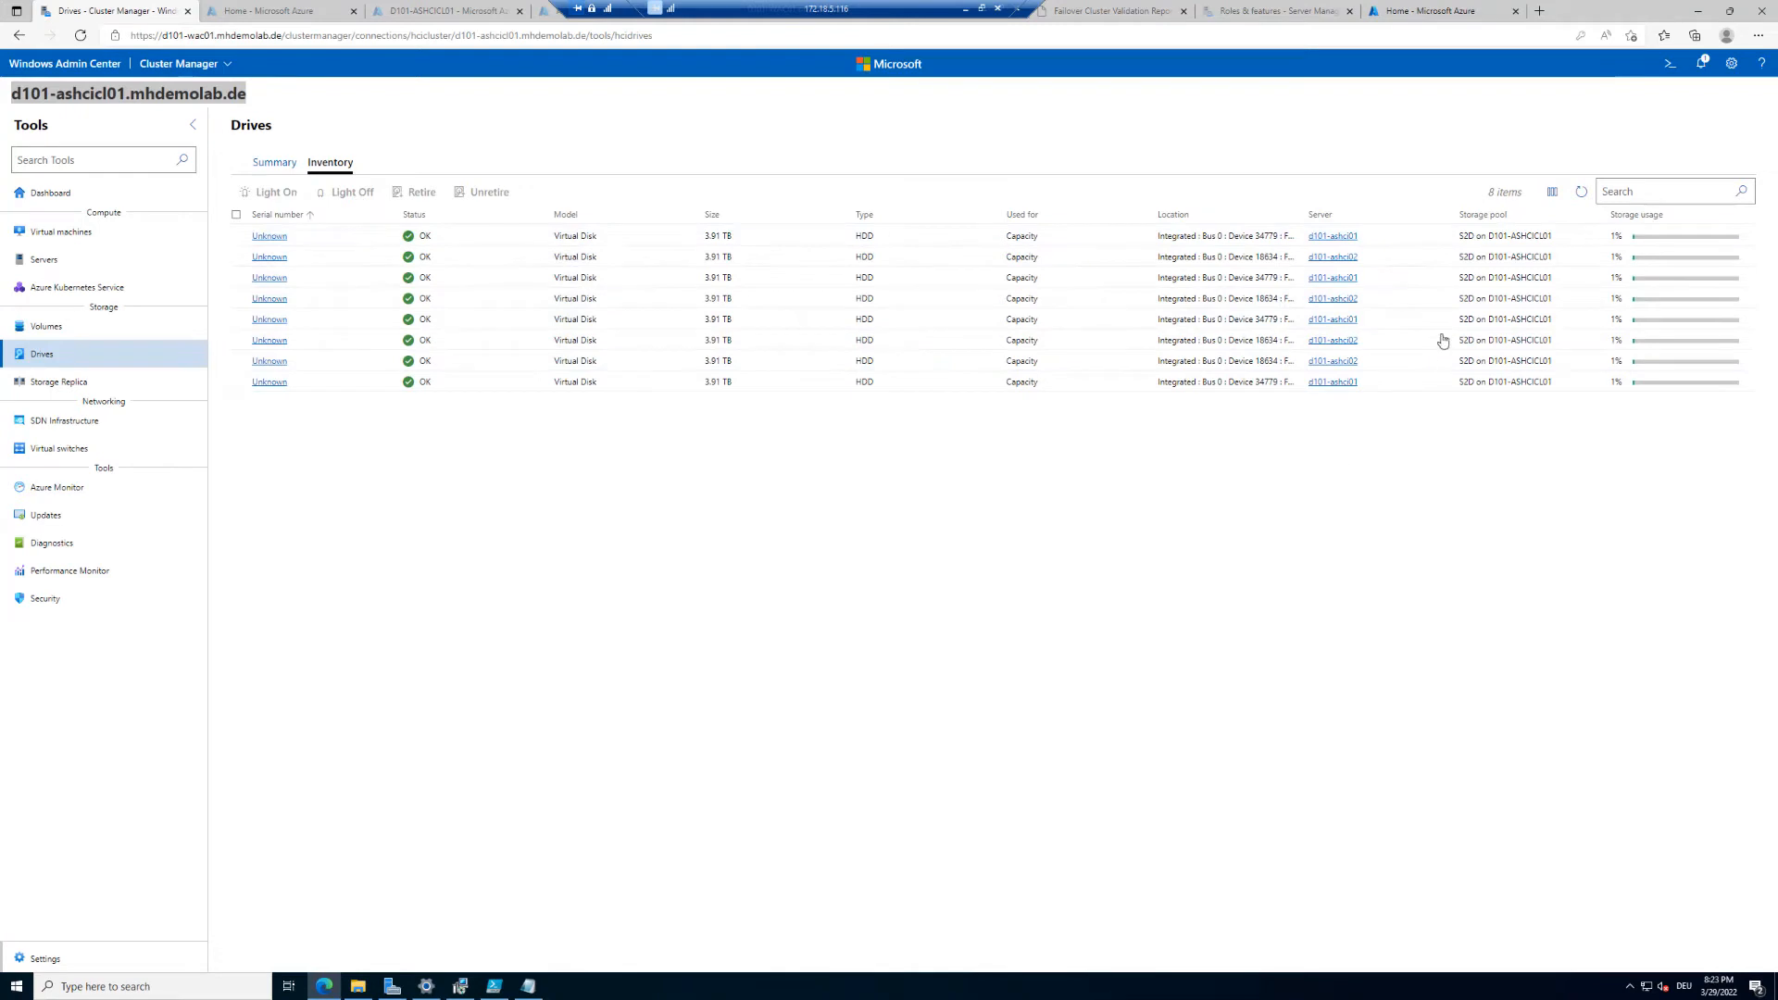
left_click(1321, 216)
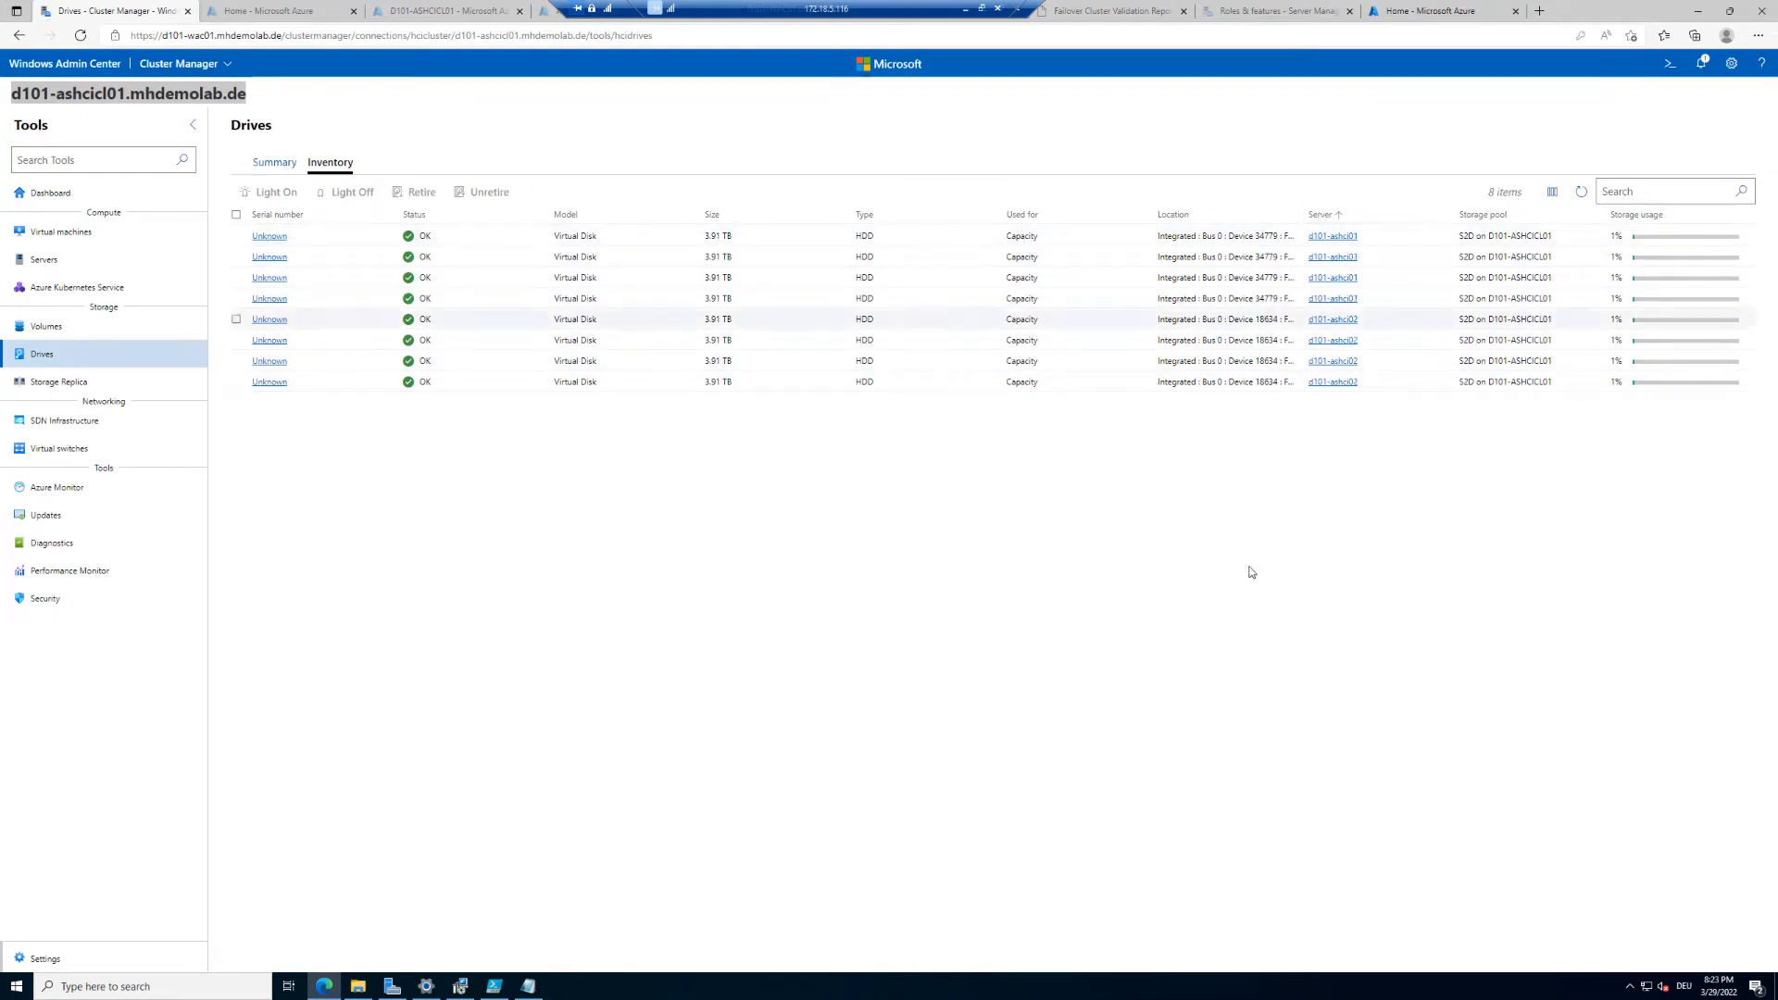
left_click(1254, 997)
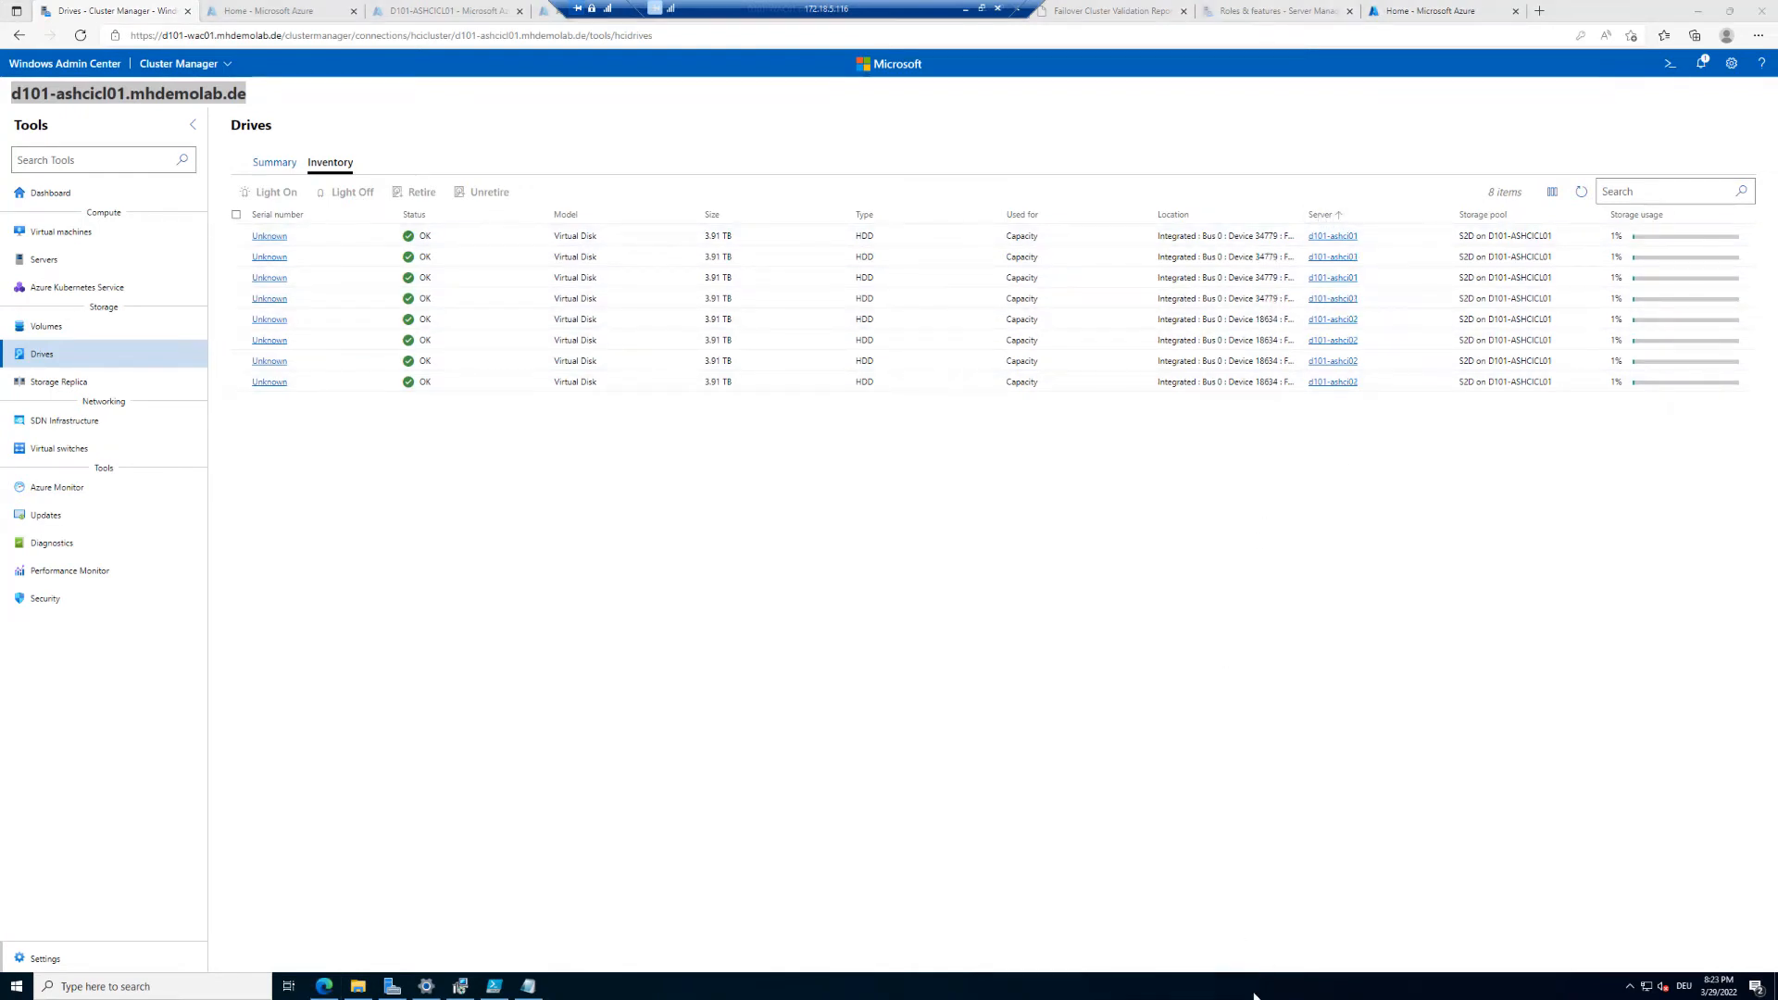
key("ctrl+1")
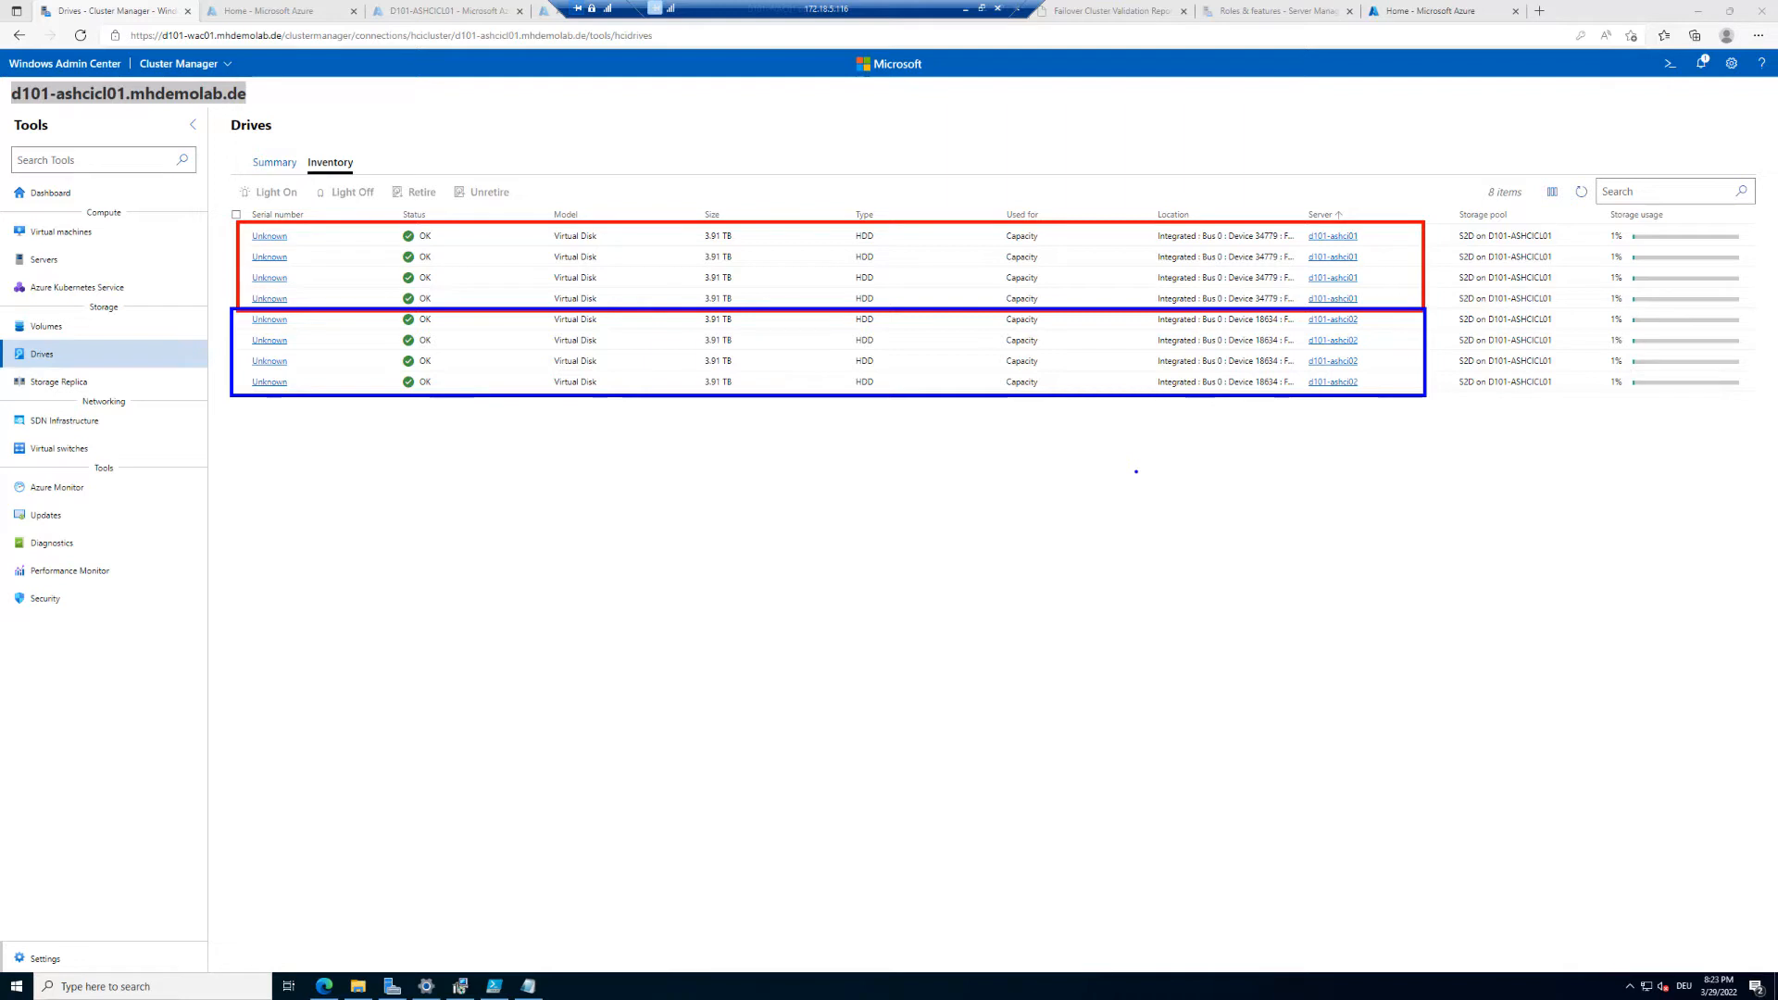
key("Escape")
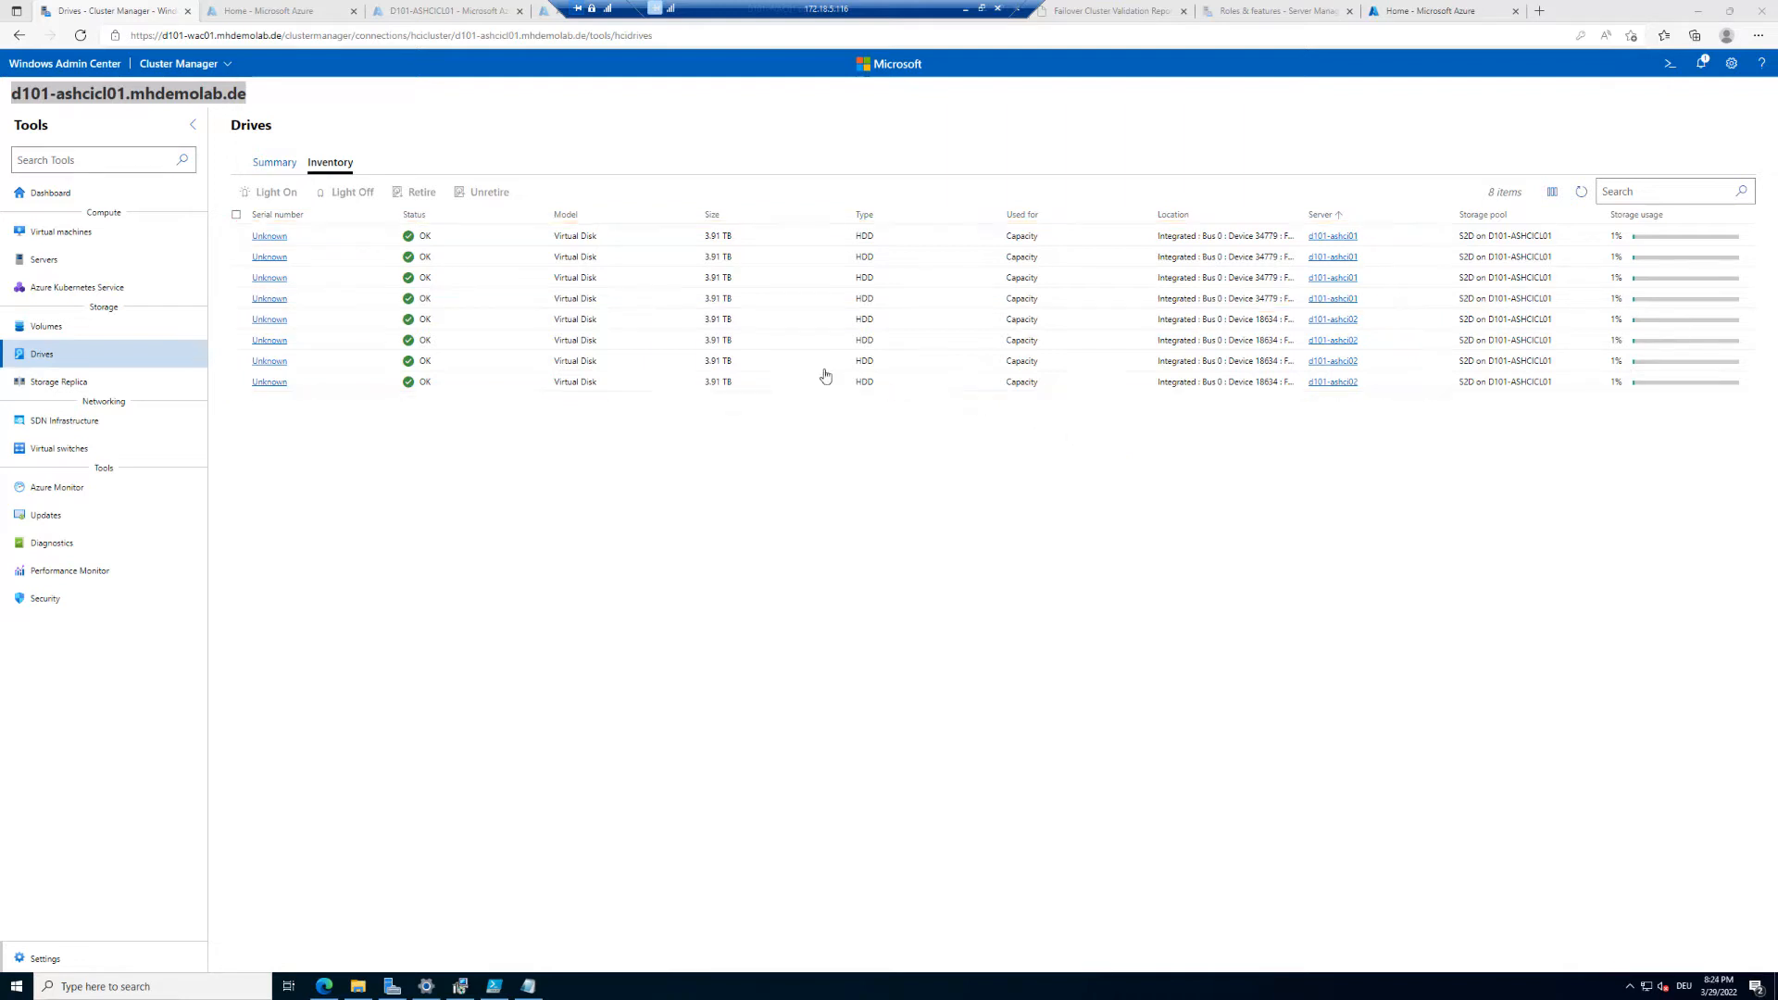
left_click(265, 165)
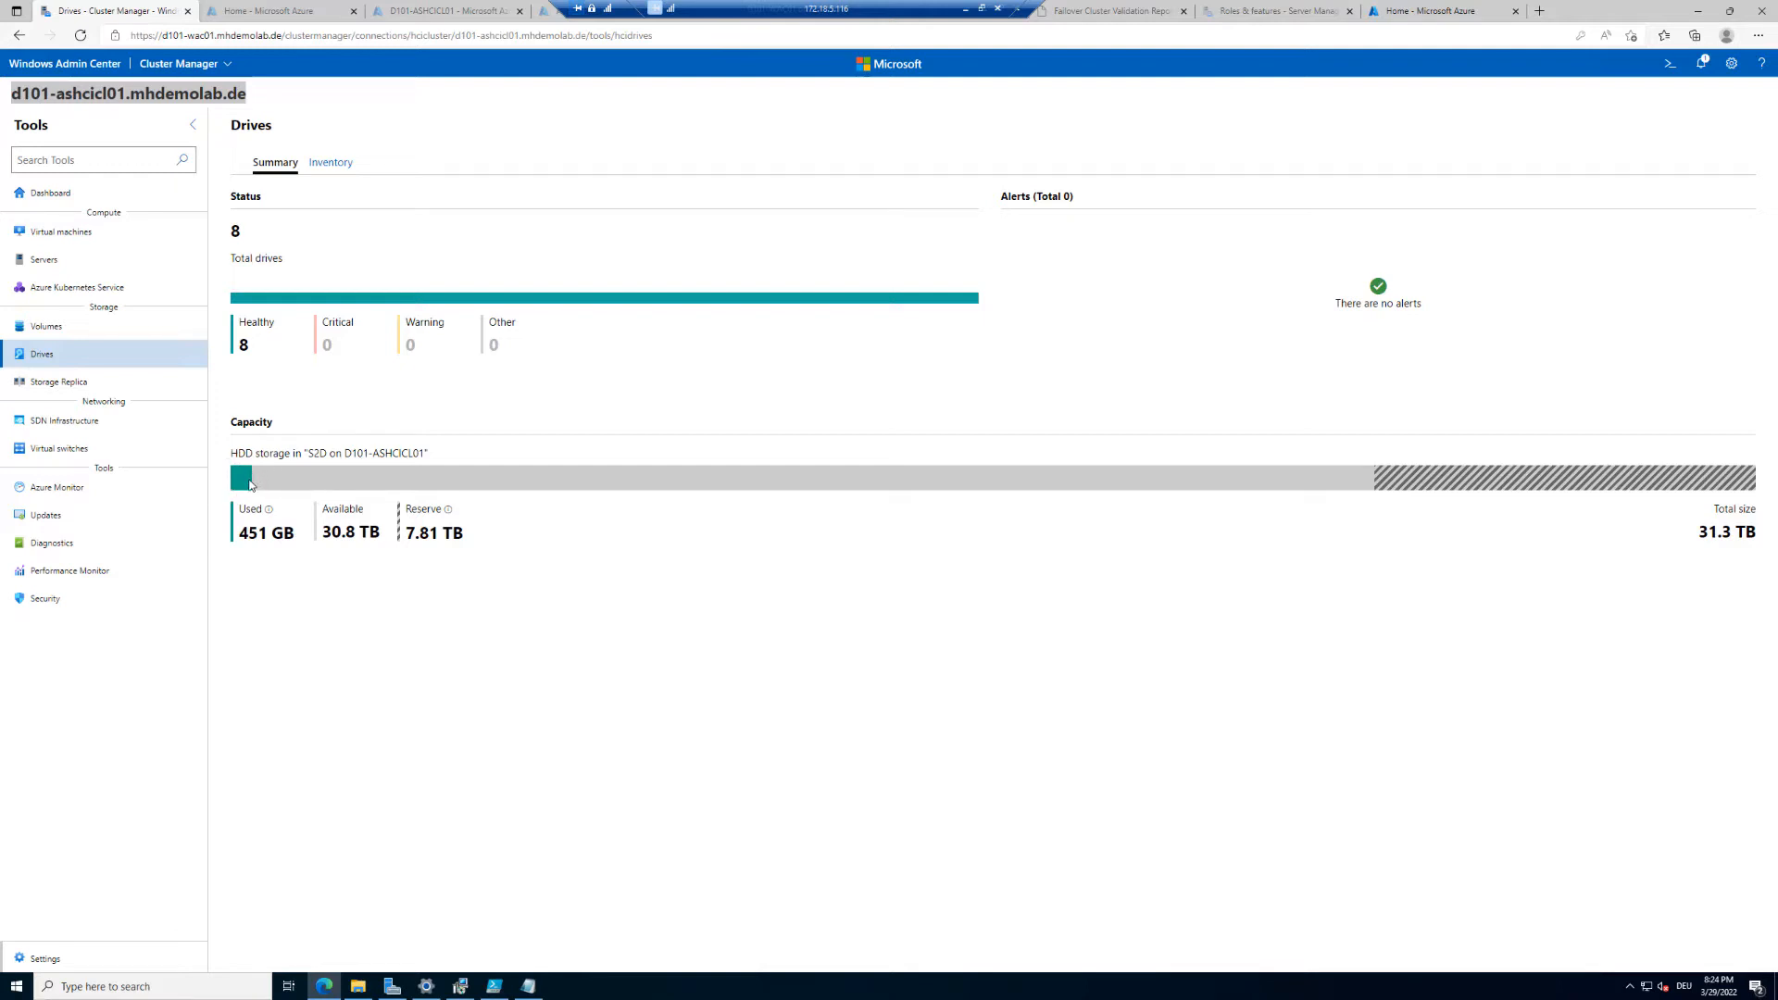
triple_click(368, 534)
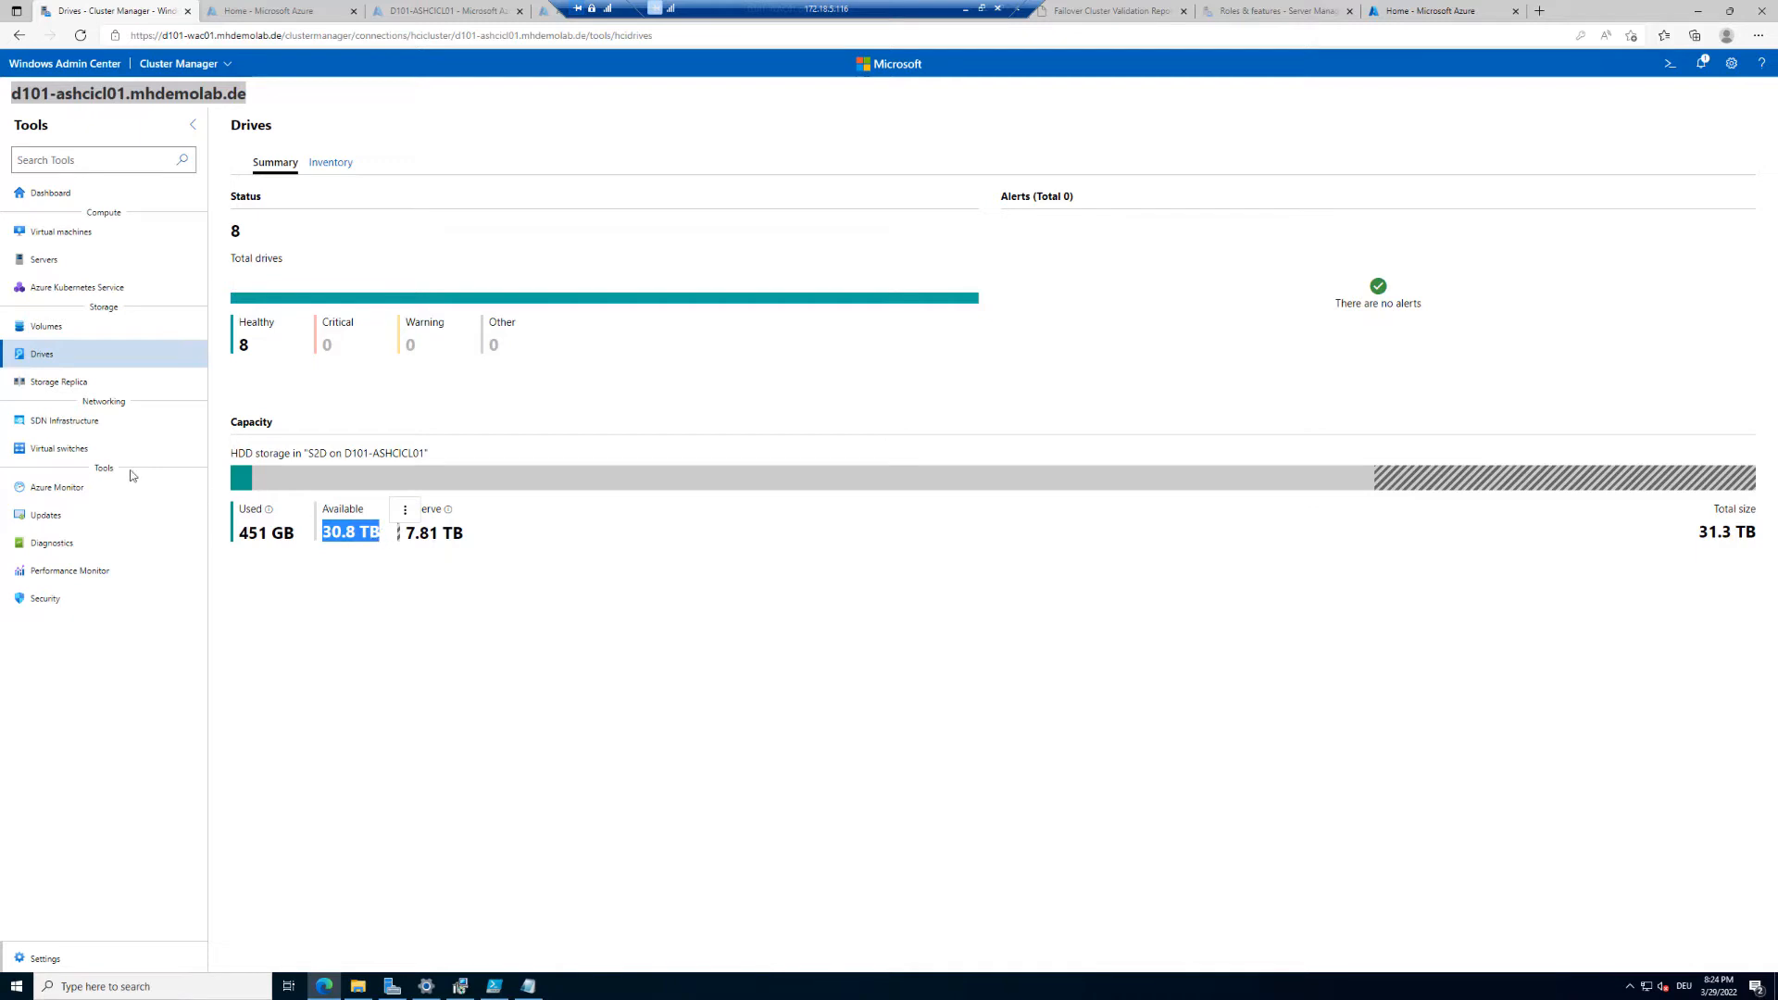
Step: Create a new 500 GB volume with Nested two-way mirror resiliency from the volume inventory
left_click(44, 335)
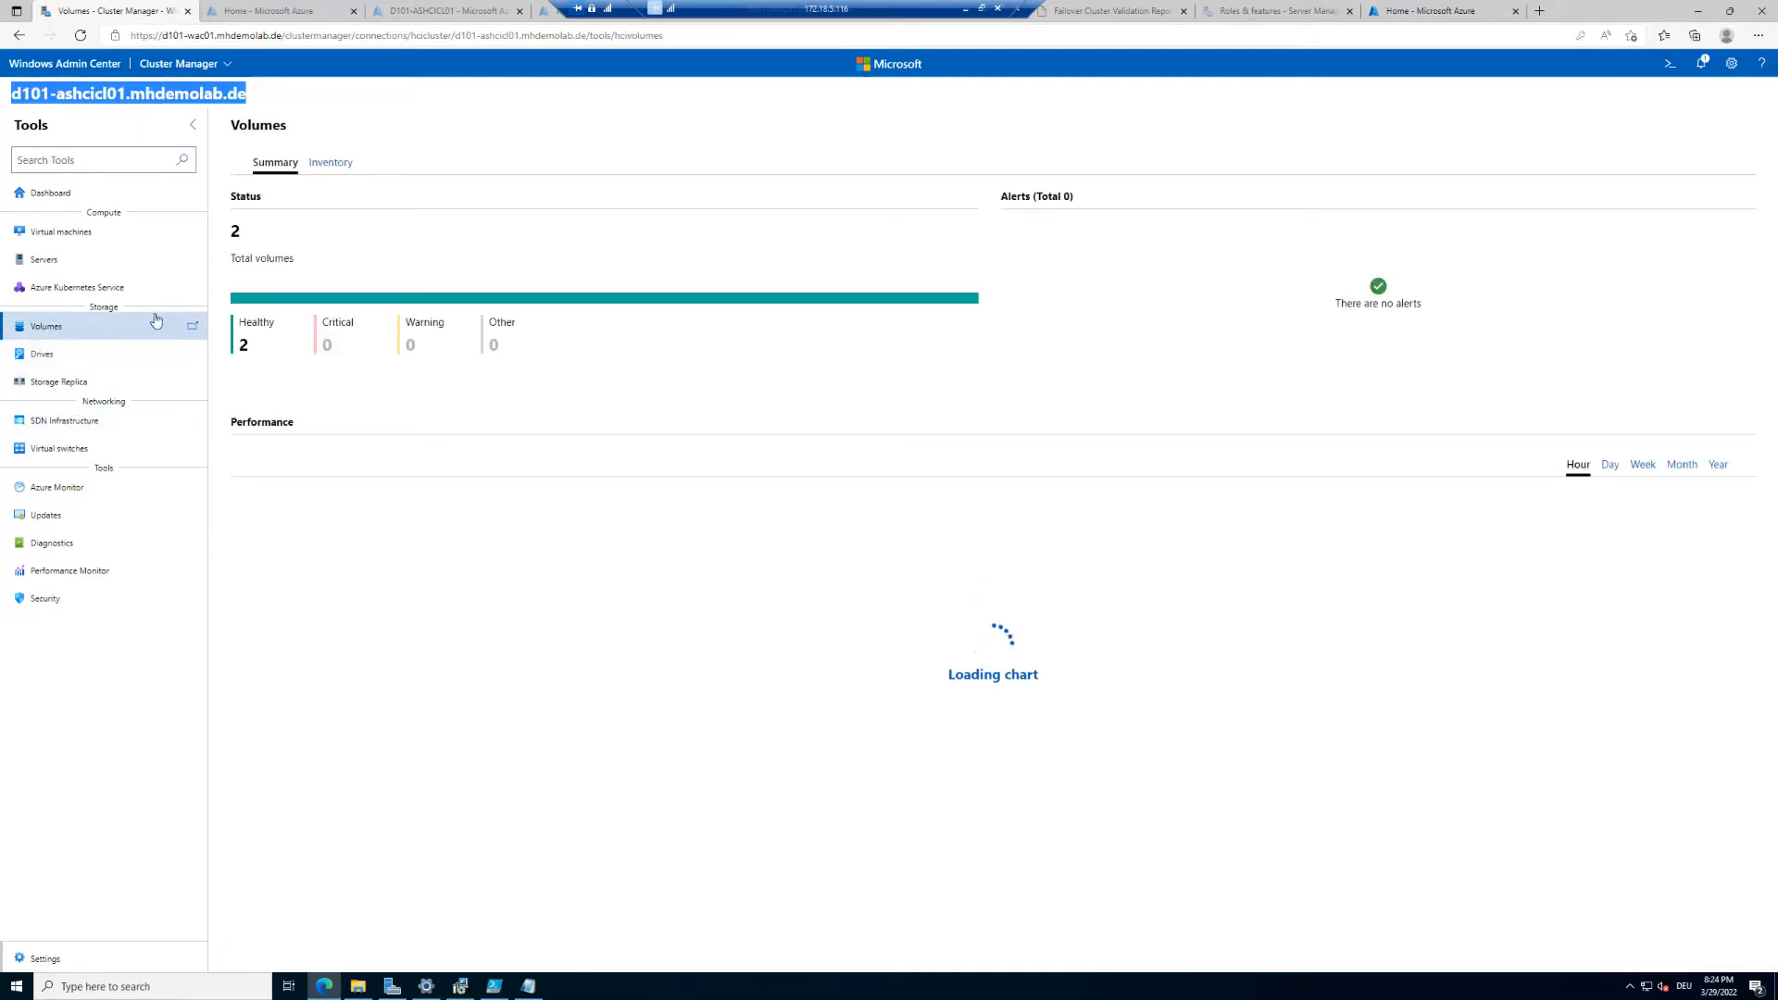
left_click(331, 165)
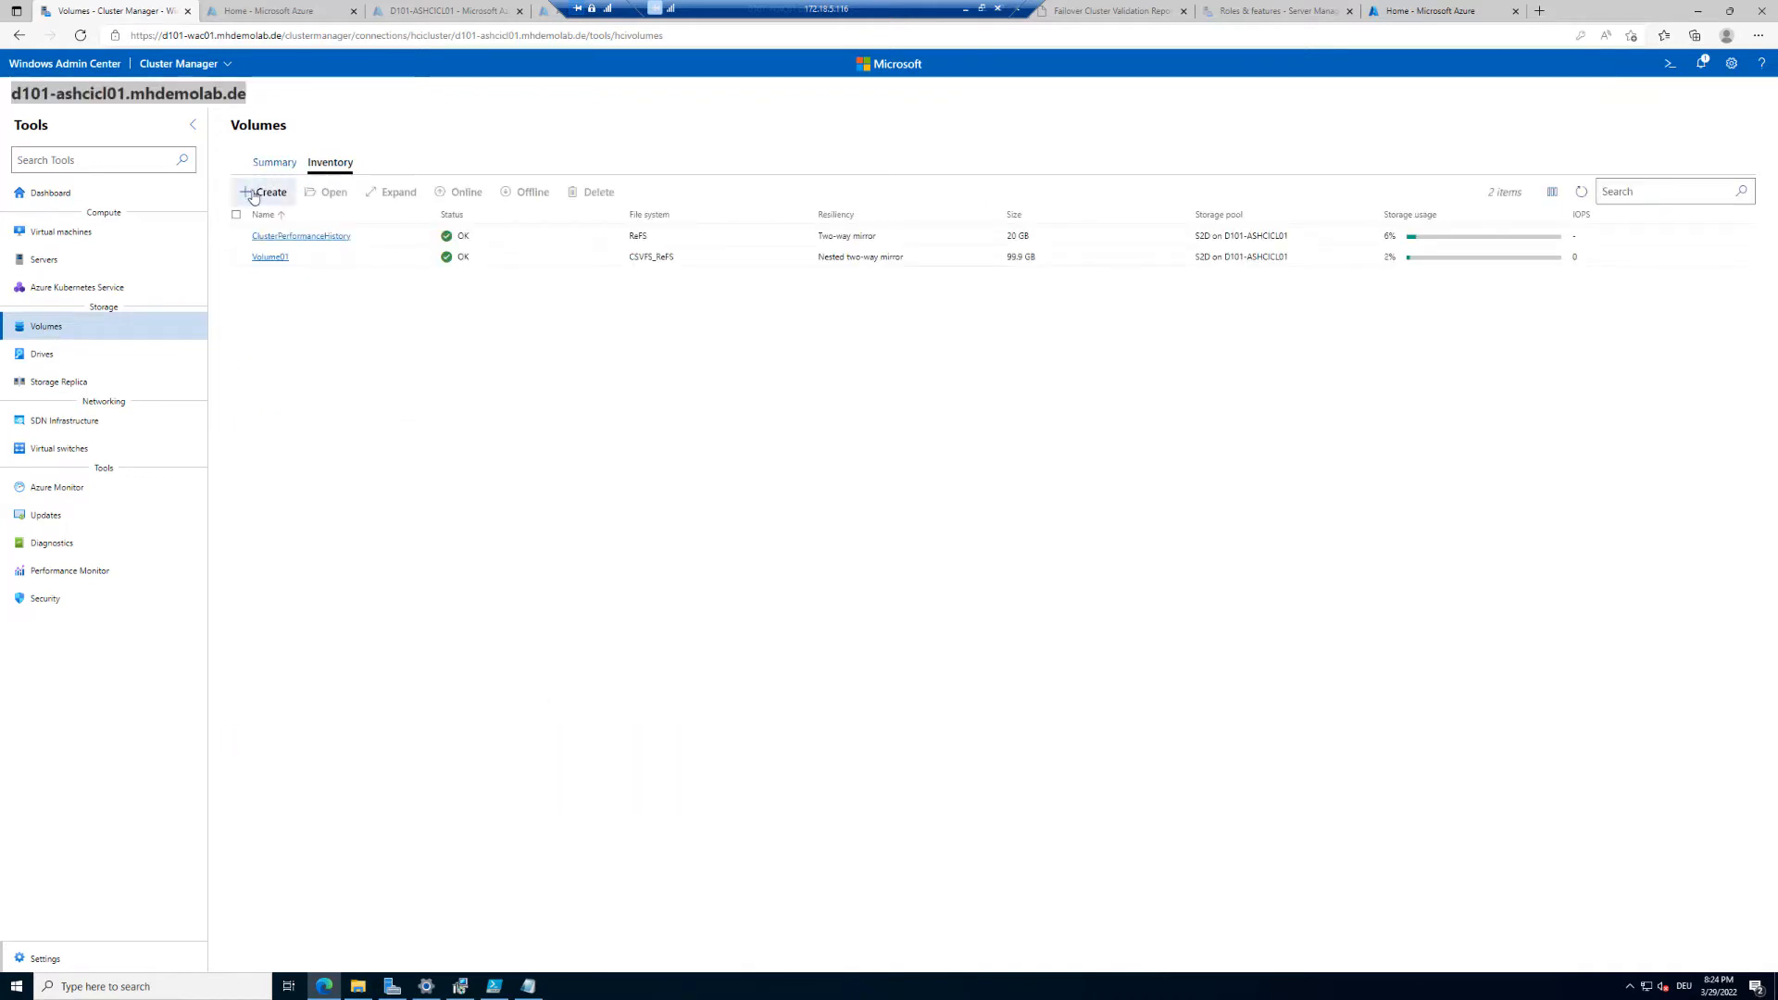
left_click(264, 192)
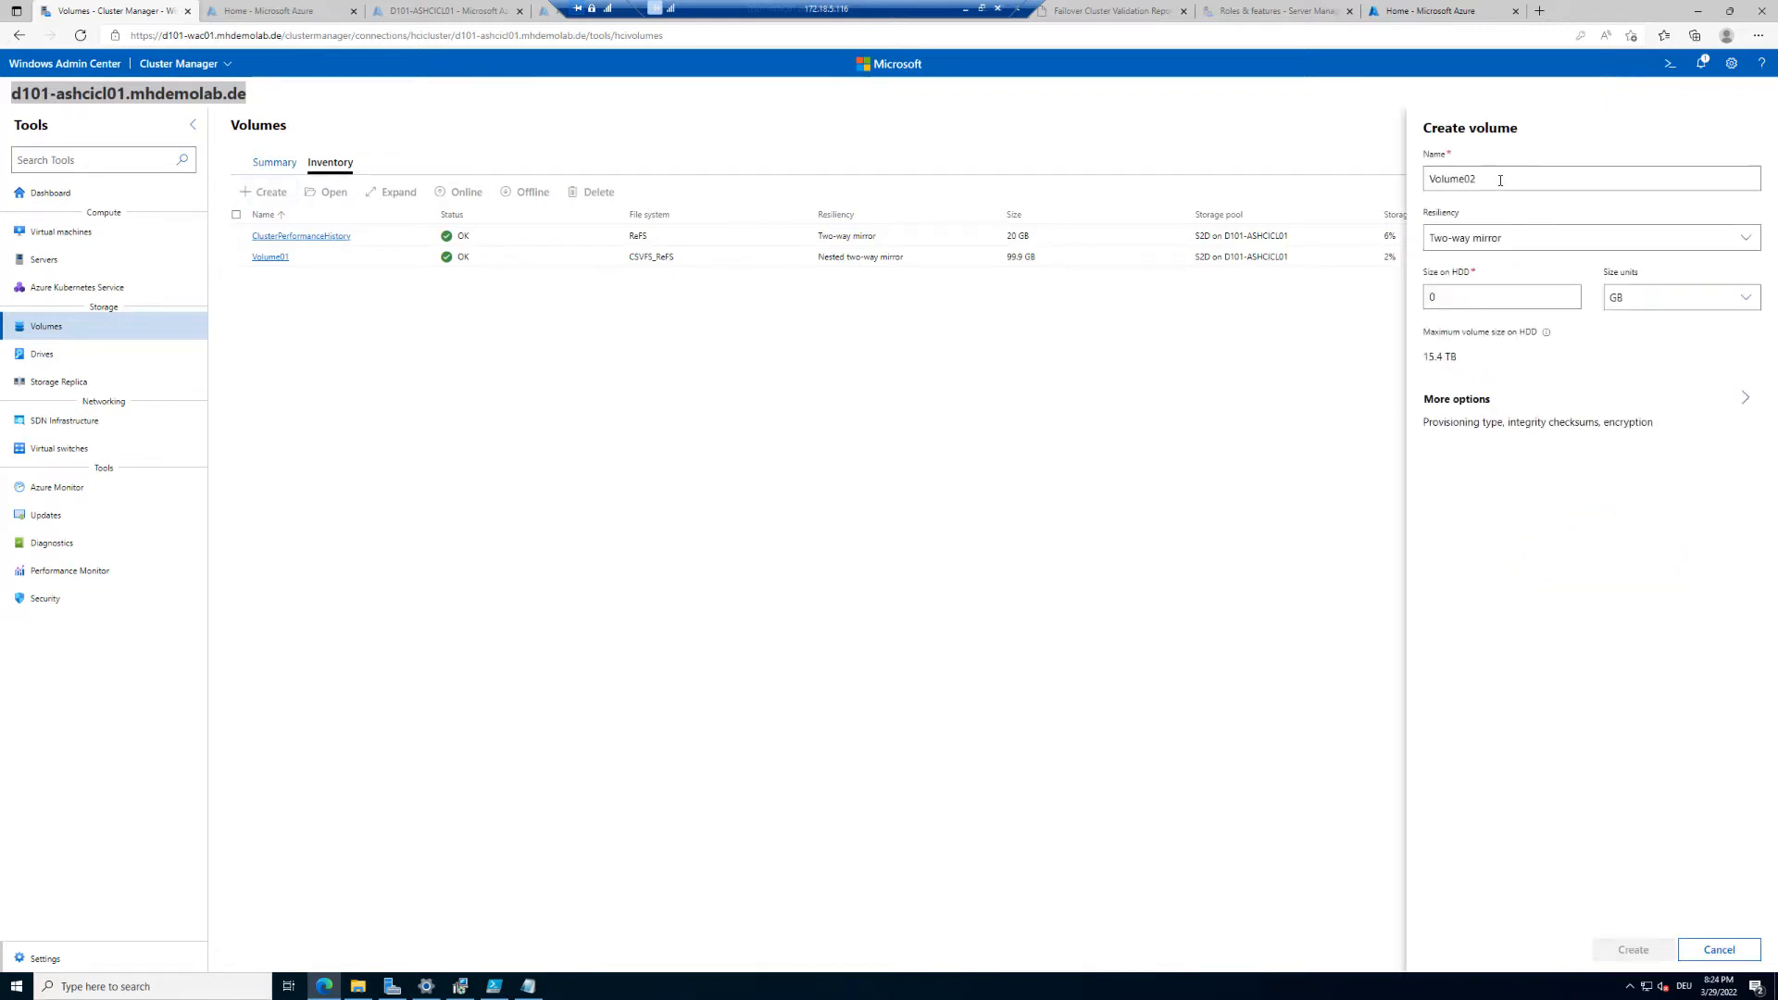
left_click(1528, 239)
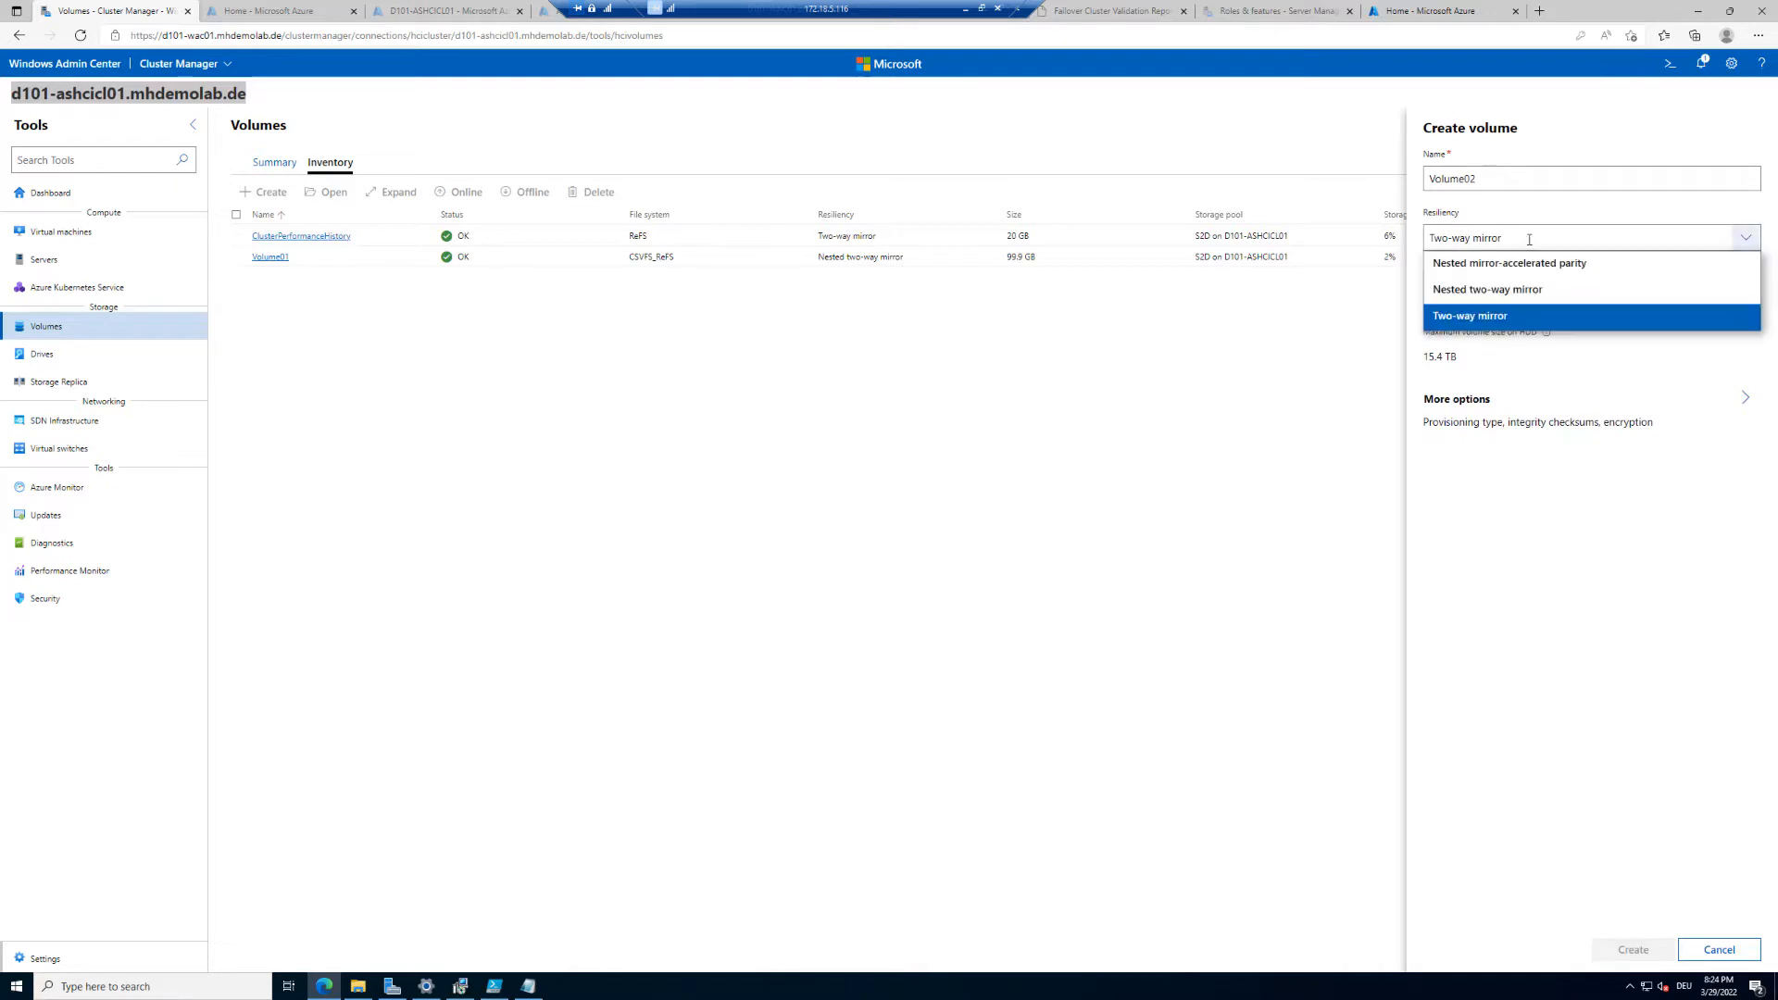
left_click(1523, 290)
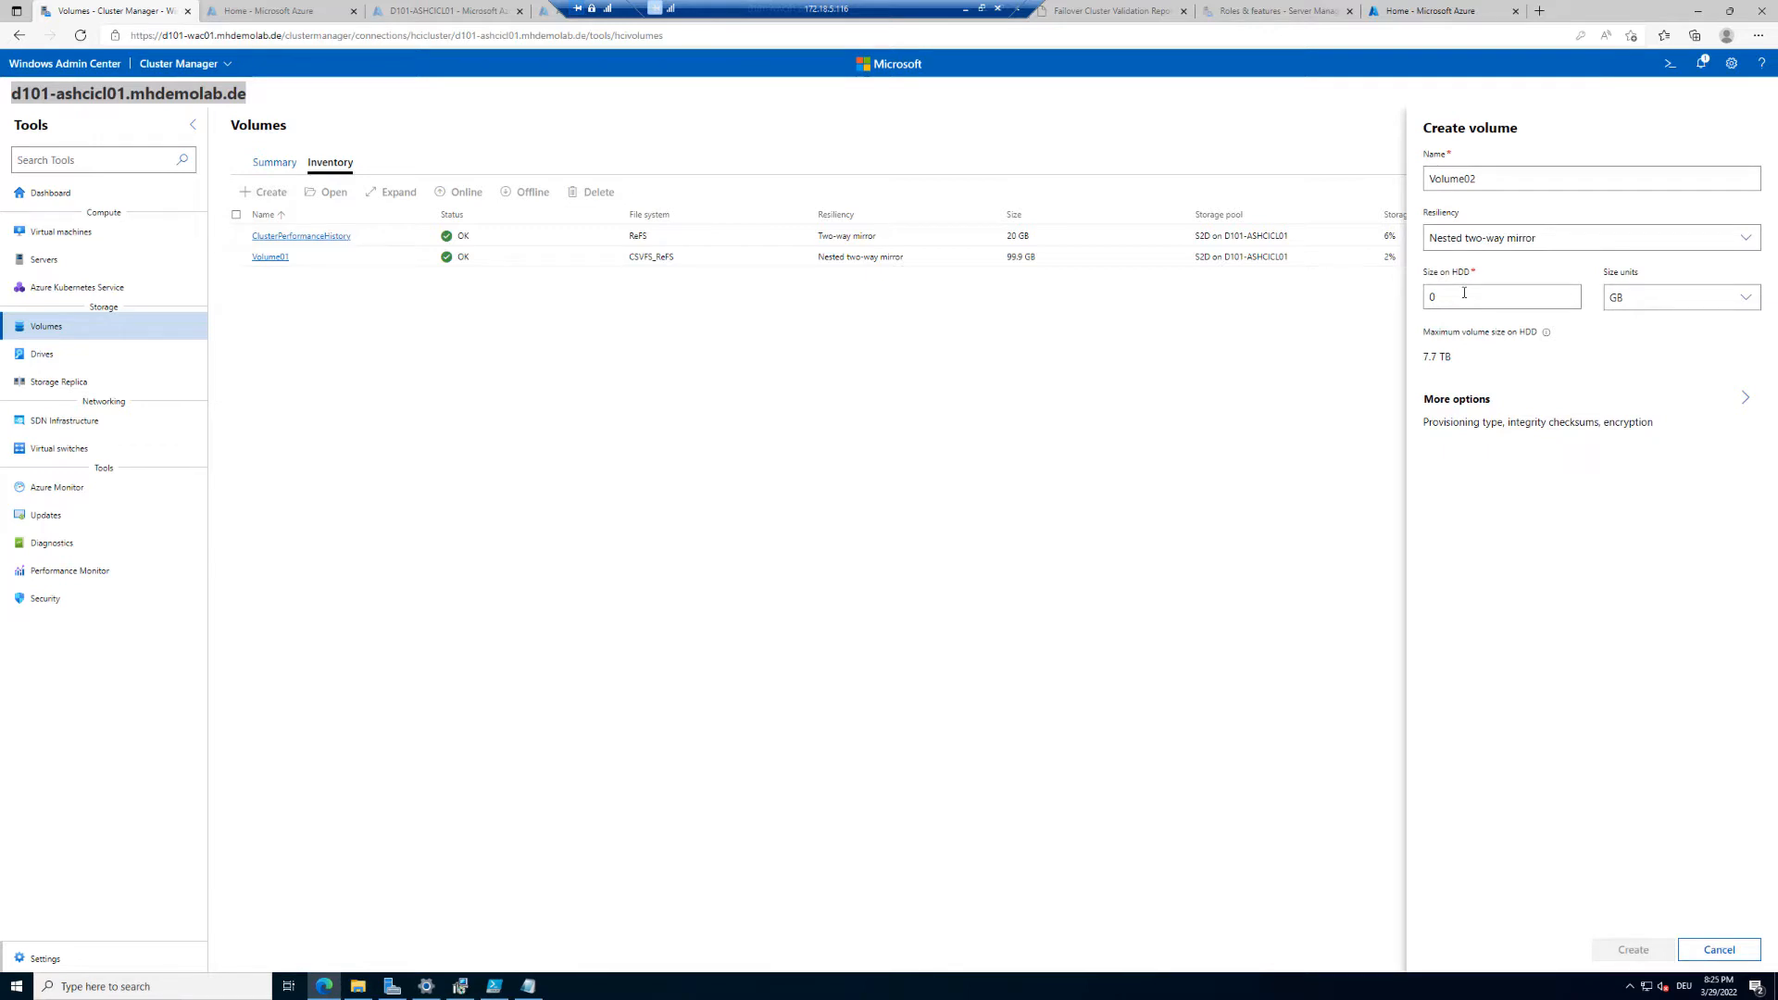
key("ctrl+a")
type("500")
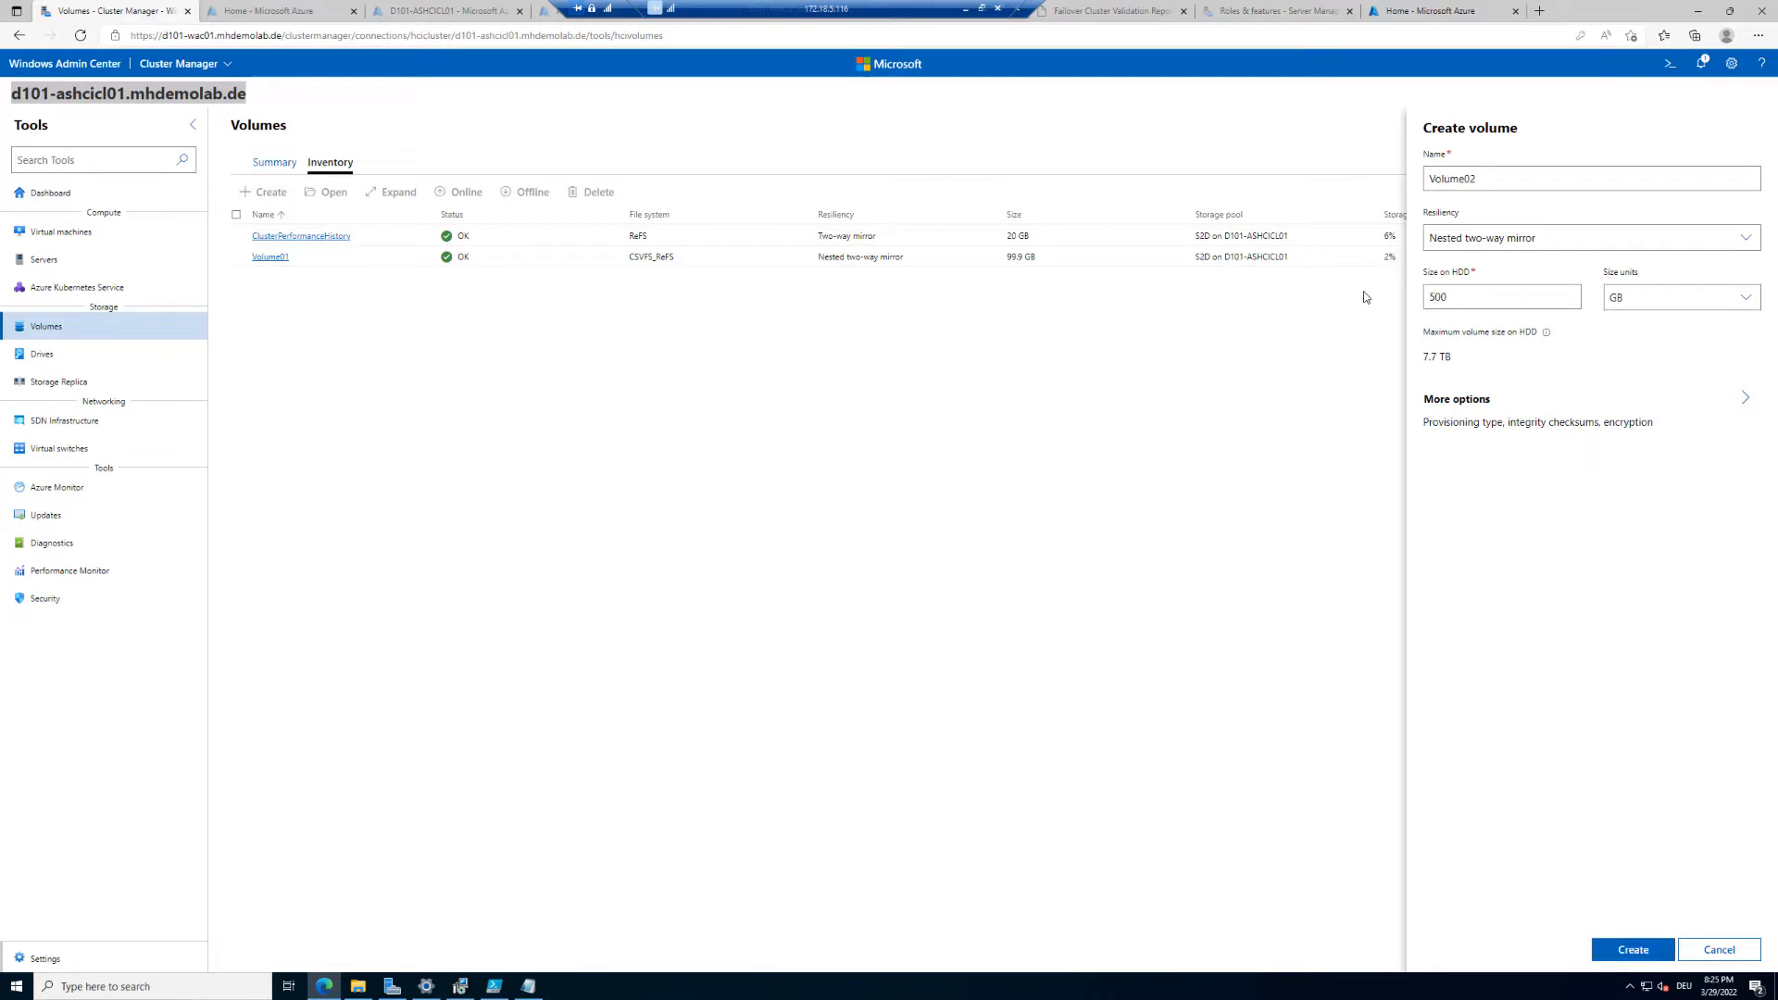
left_click(1741, 398)
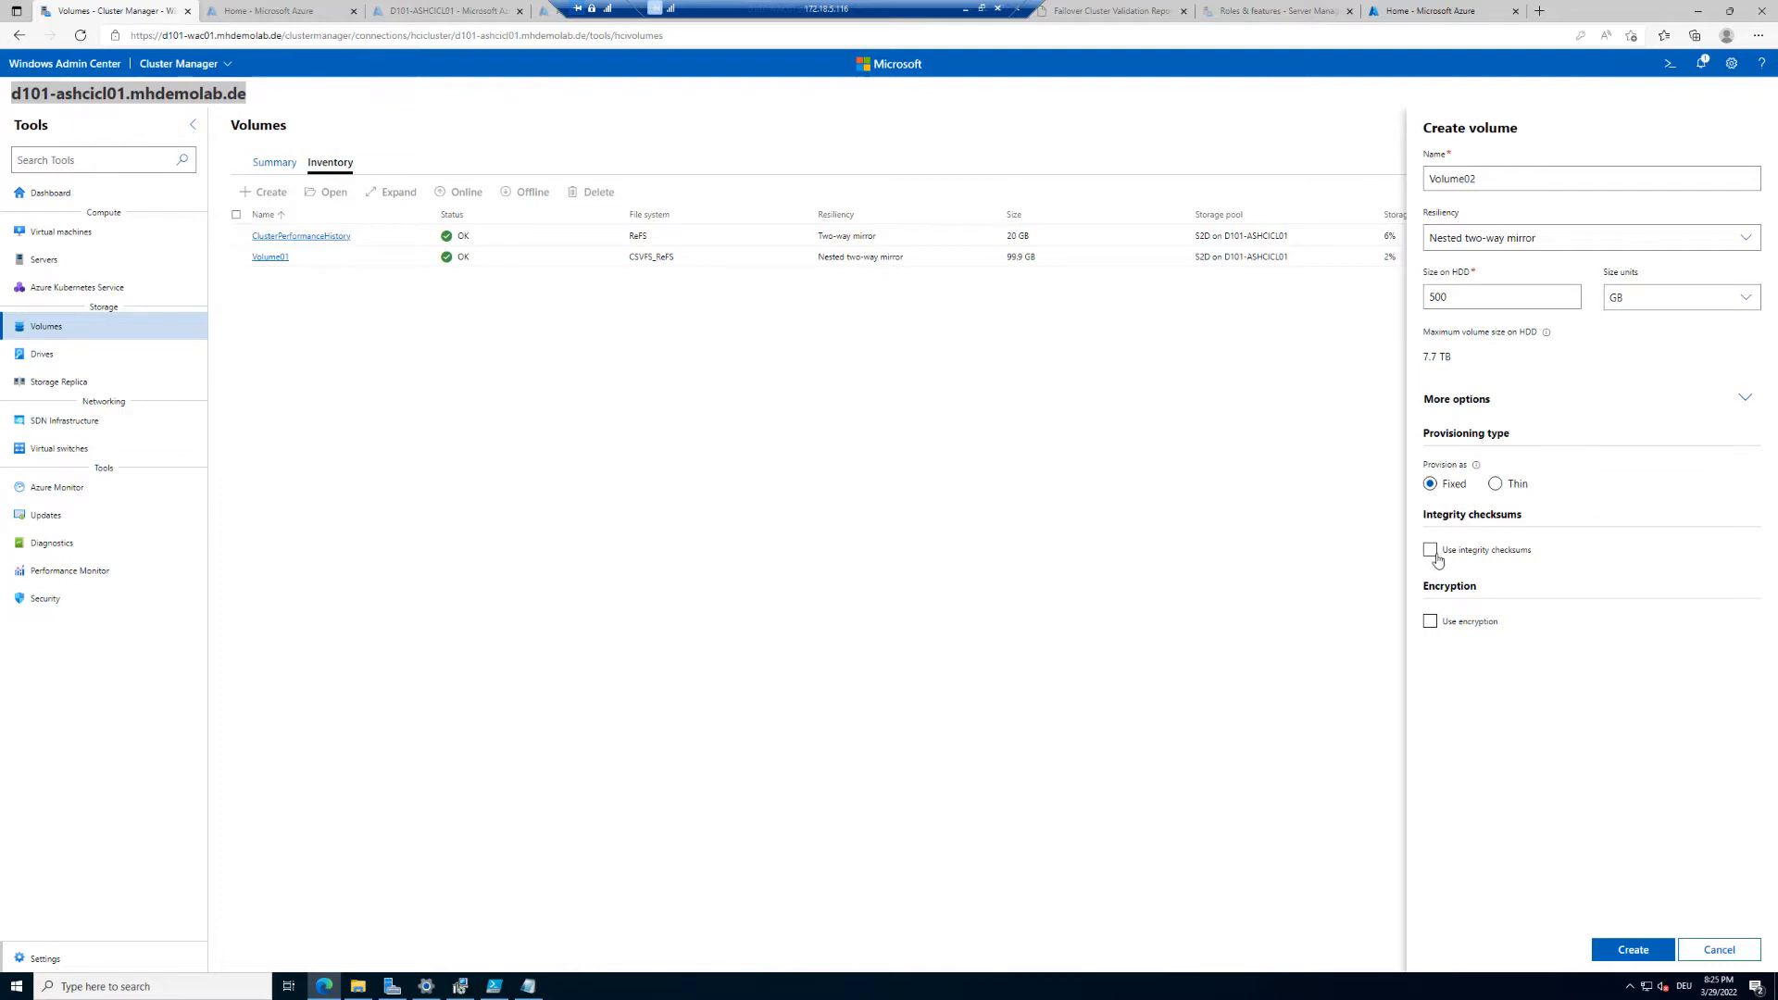
left_click(1634, 950)
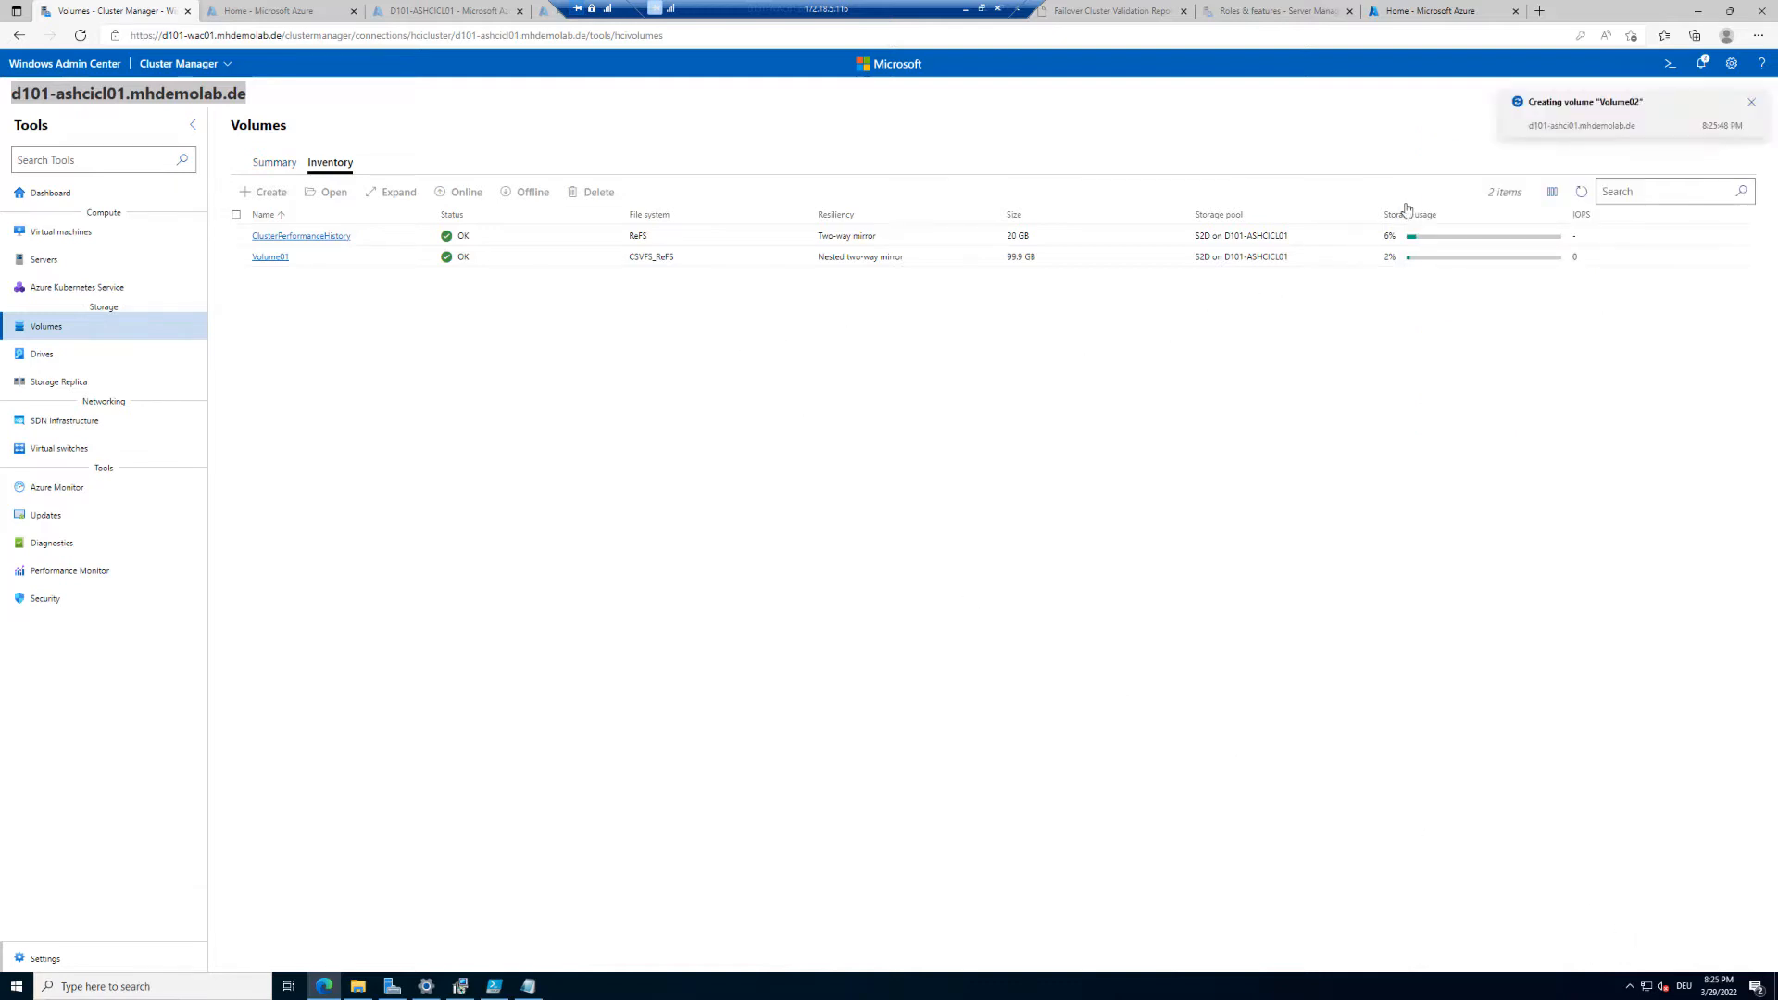
Step: Check the notifications and open the Volume02 volume's details
left_click(1705, 67)
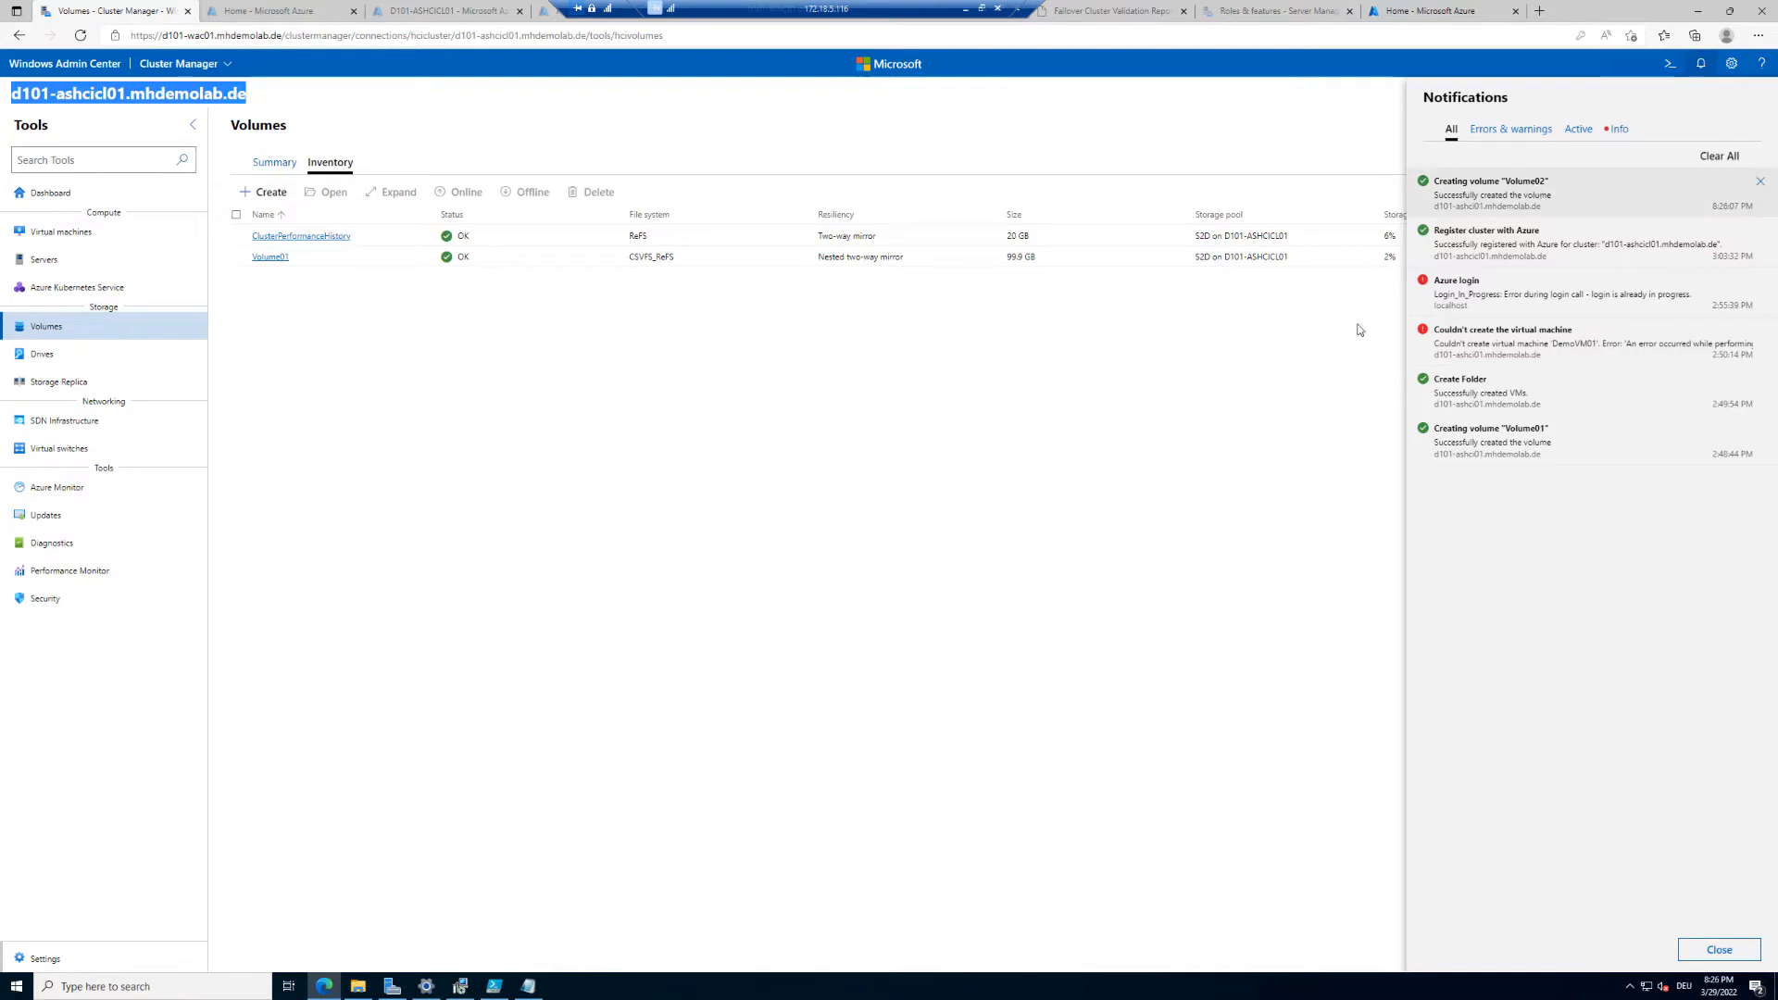
left_click(1072, 419)
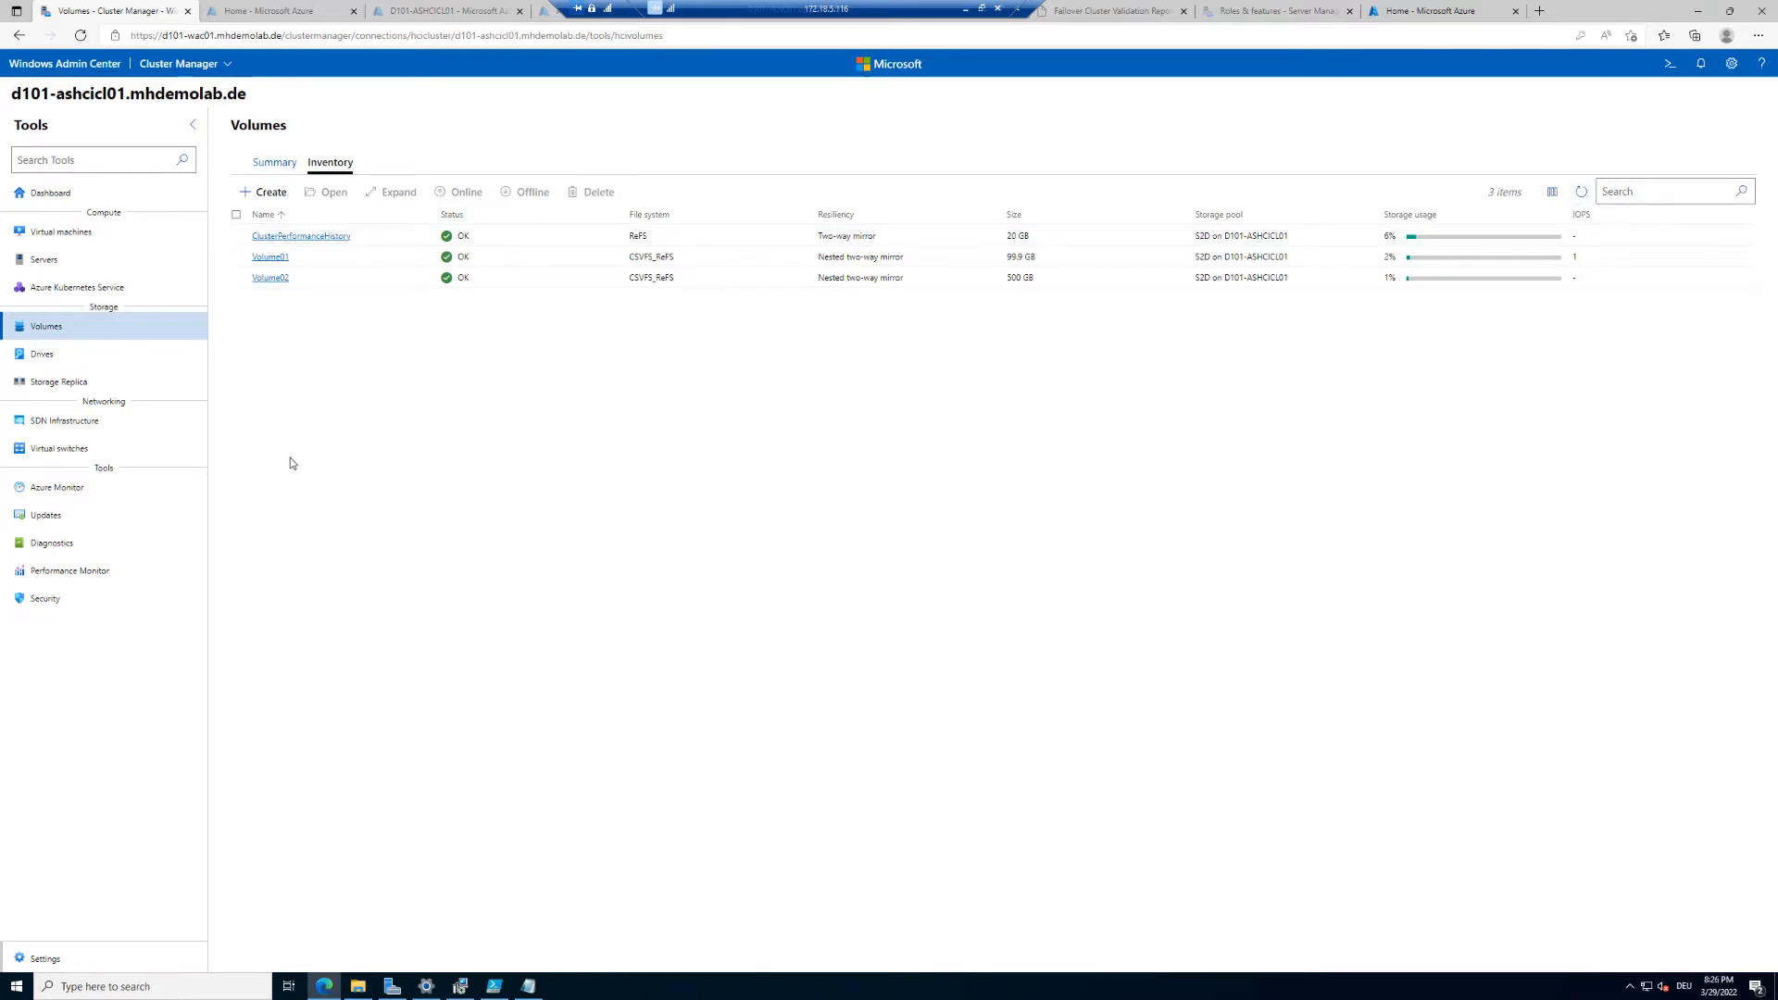
left_click(272, 278)
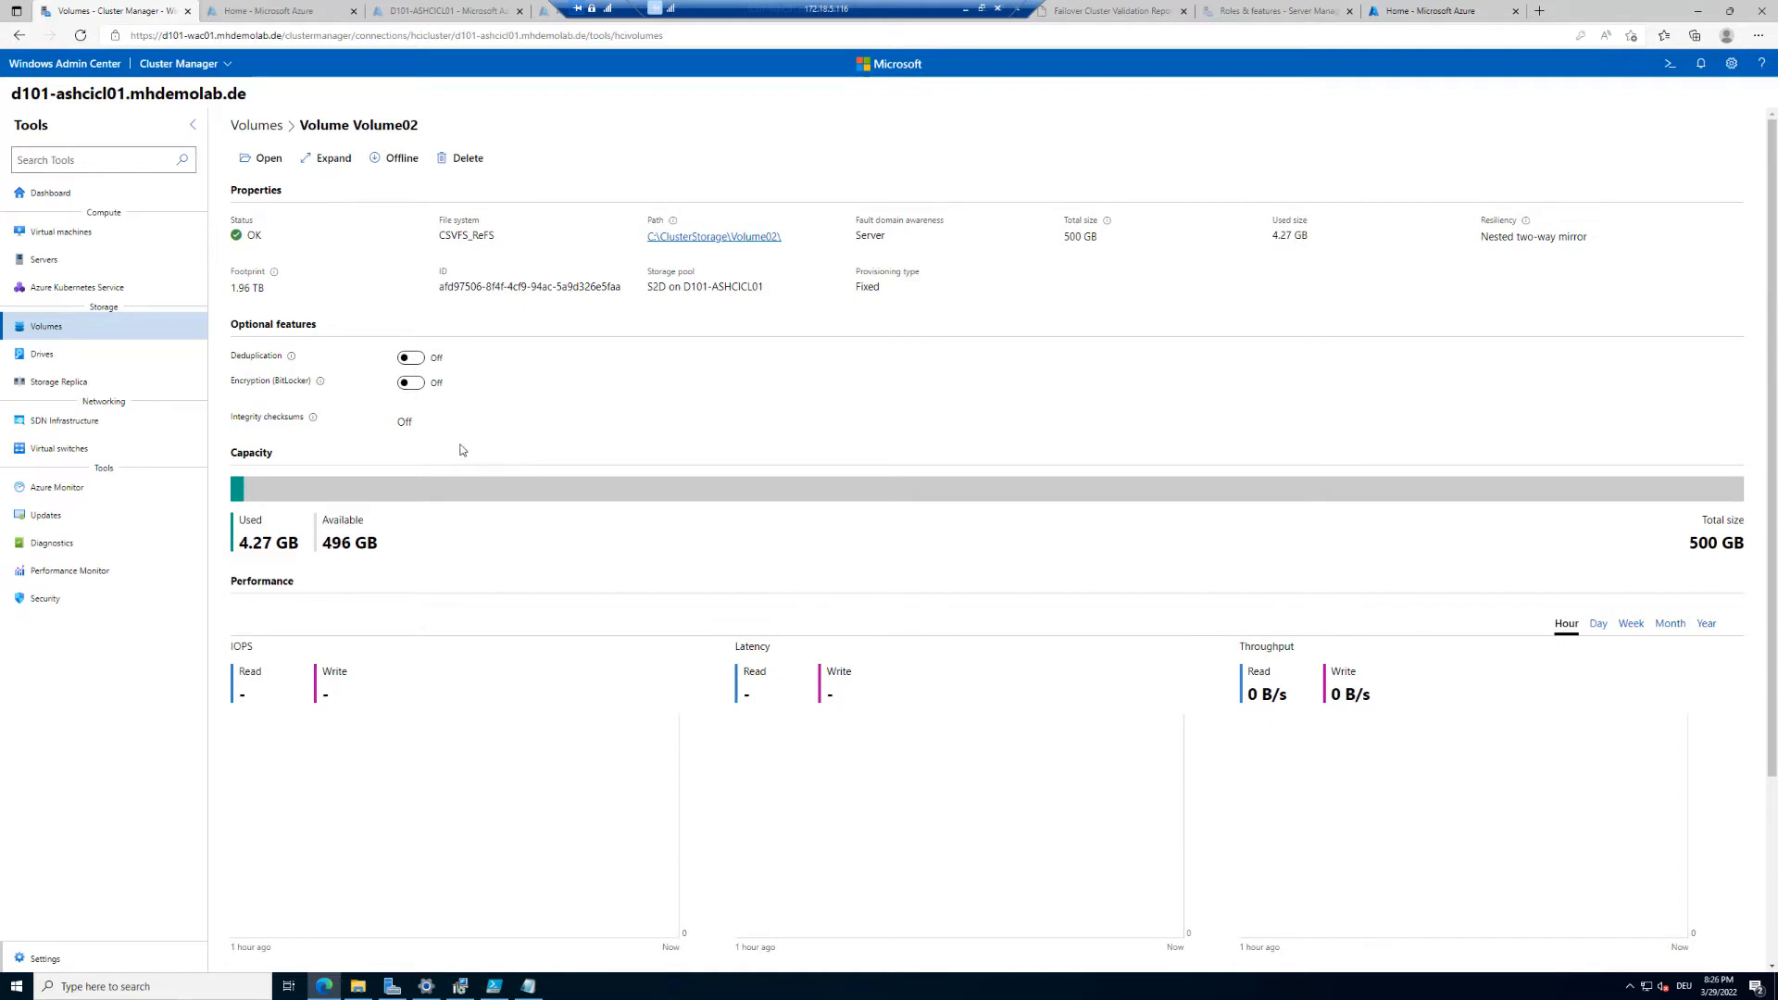
left_click(926, 992)
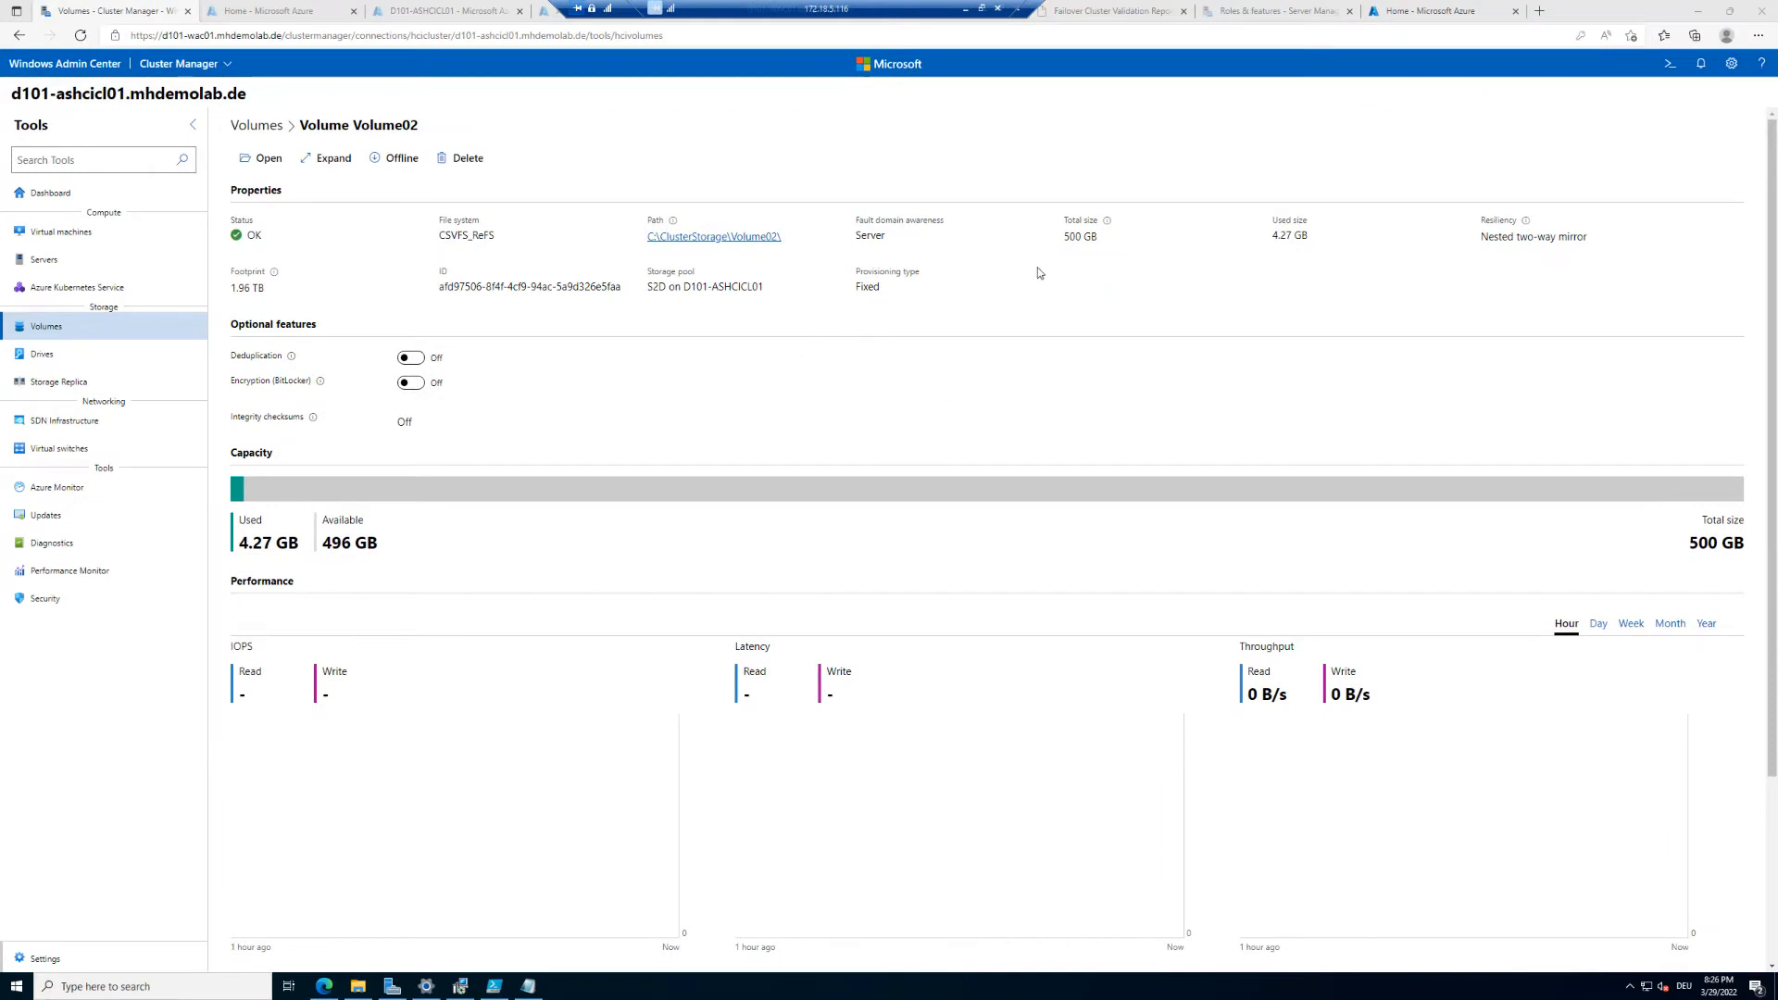
Step: Review Volume02's total size, resiliency and footprint properties
left_click_drag(1061, 216, 1109, 242)
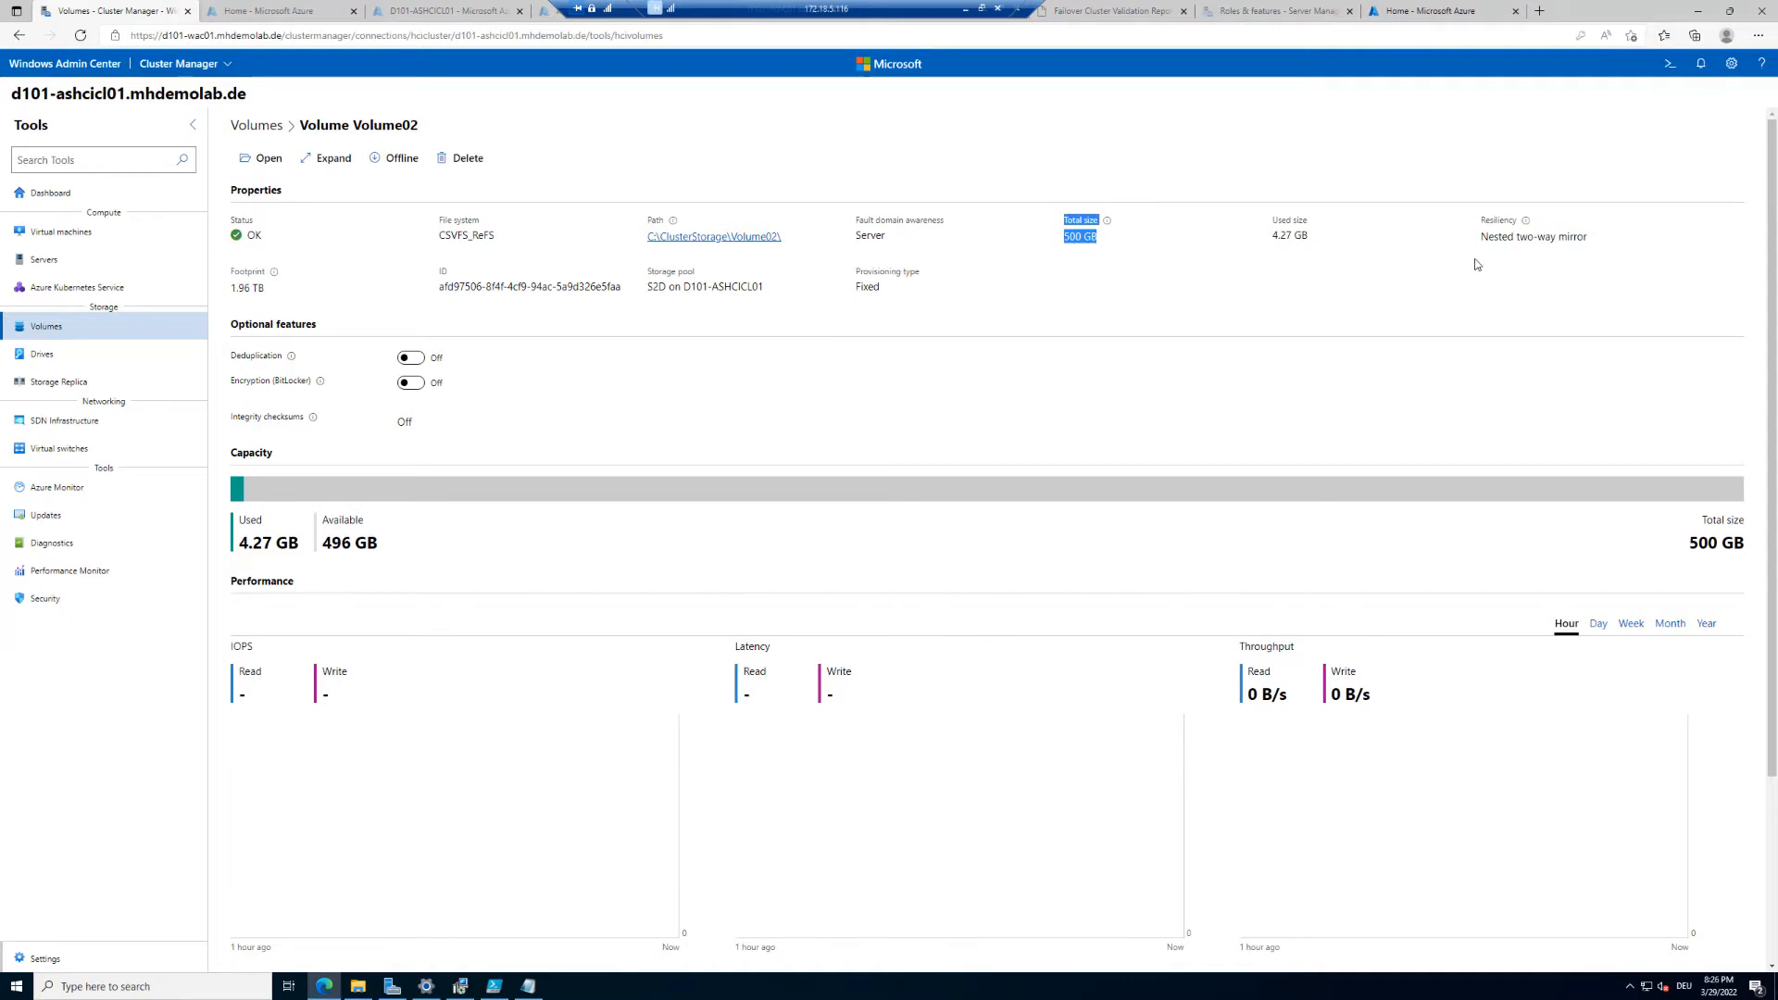
left_click_drag(1479, 218, 1622, 248)
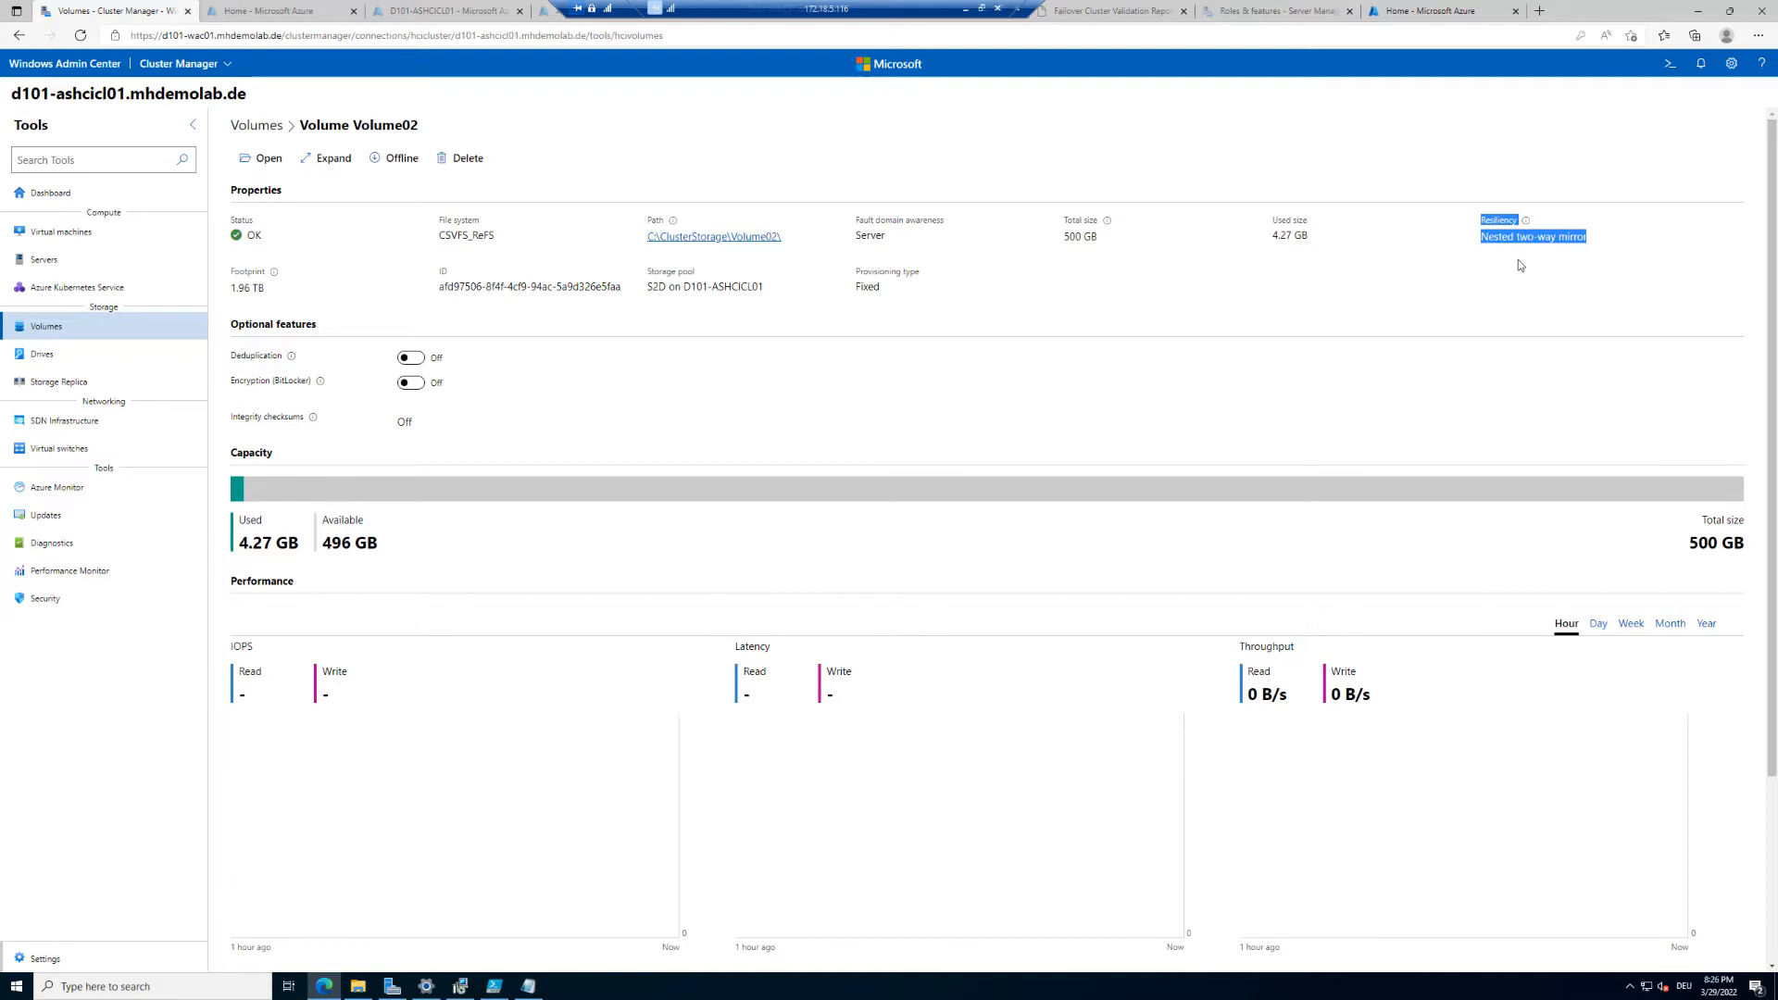
left_click_drag(232, 295, 266, 293)
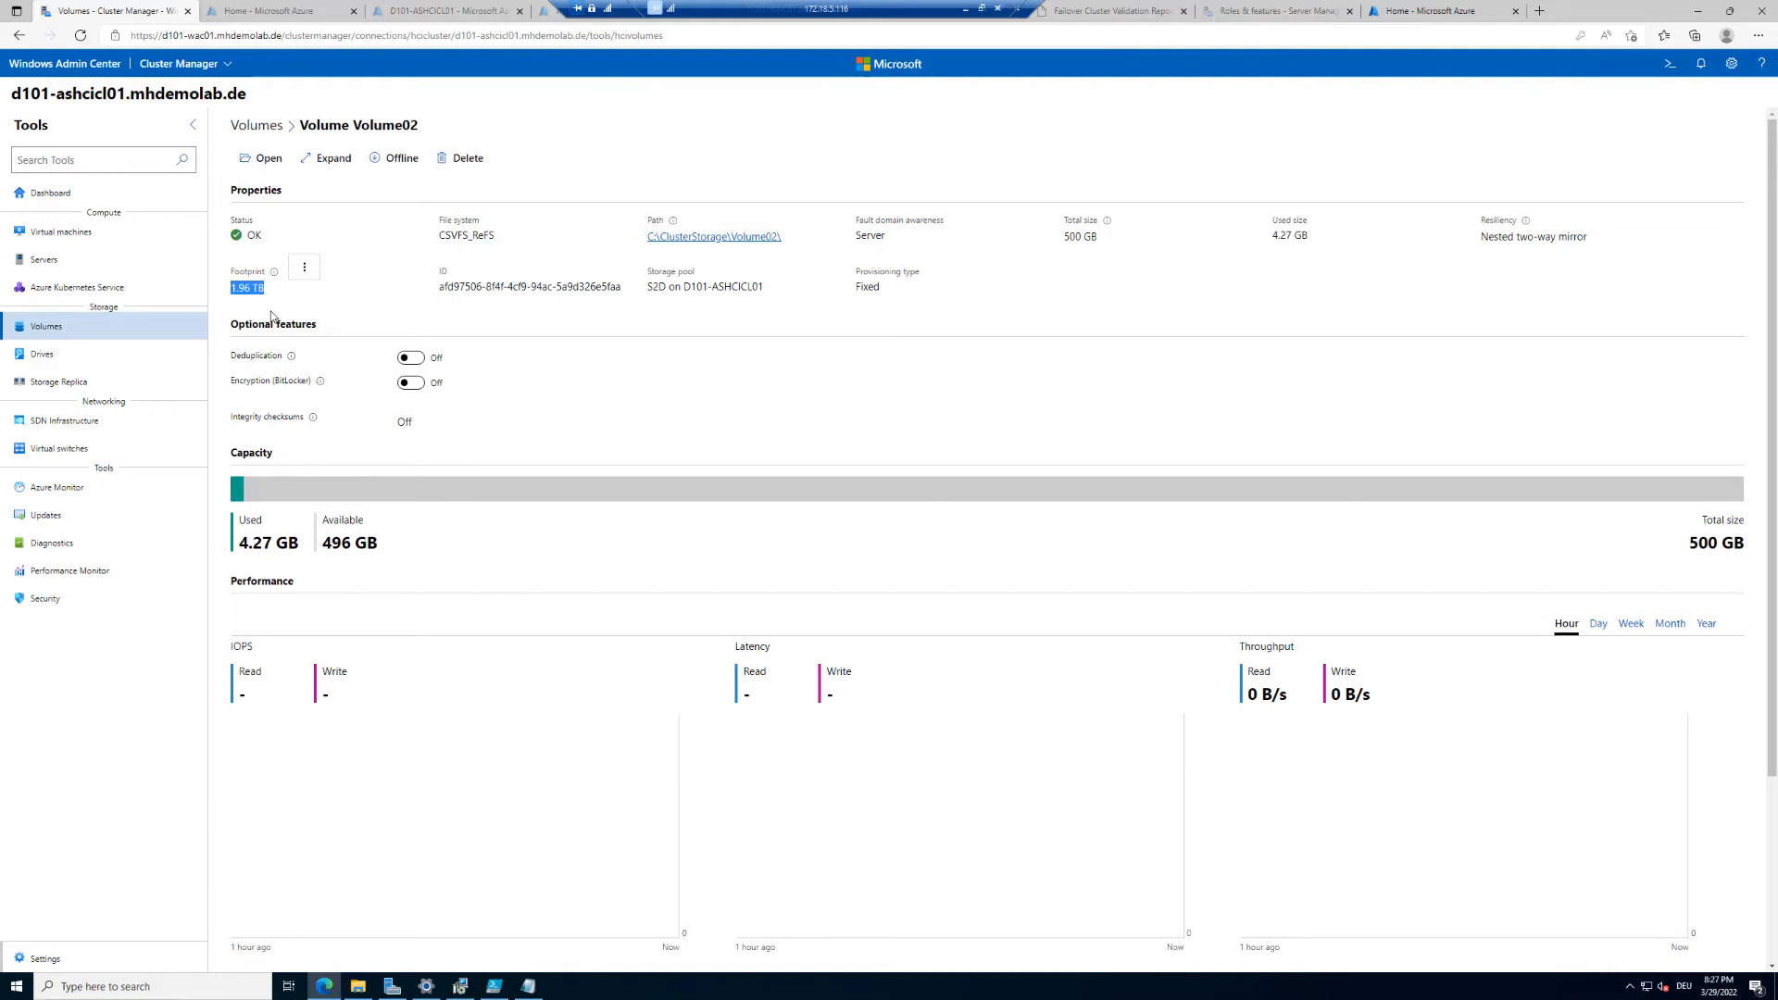
Step: Create a new 500 GB volume with Two-way mirror resiliency from the volume inventory
left_click(250, 127)
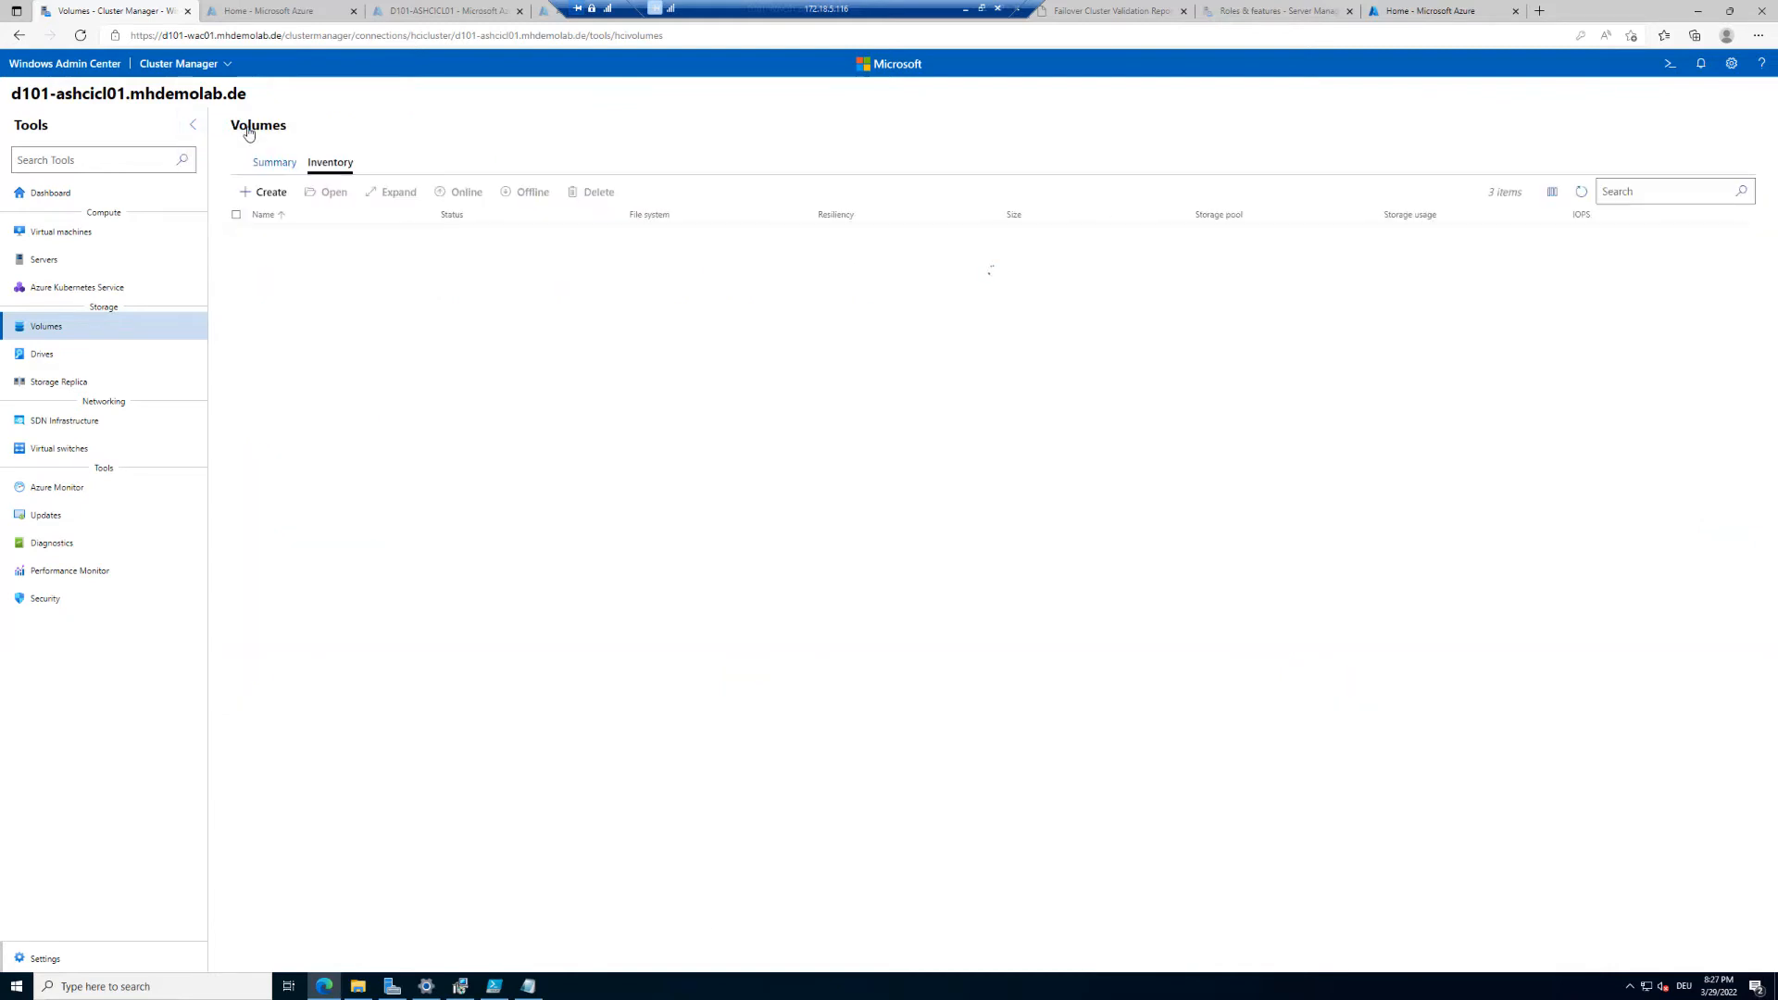
left_click(264, 191)
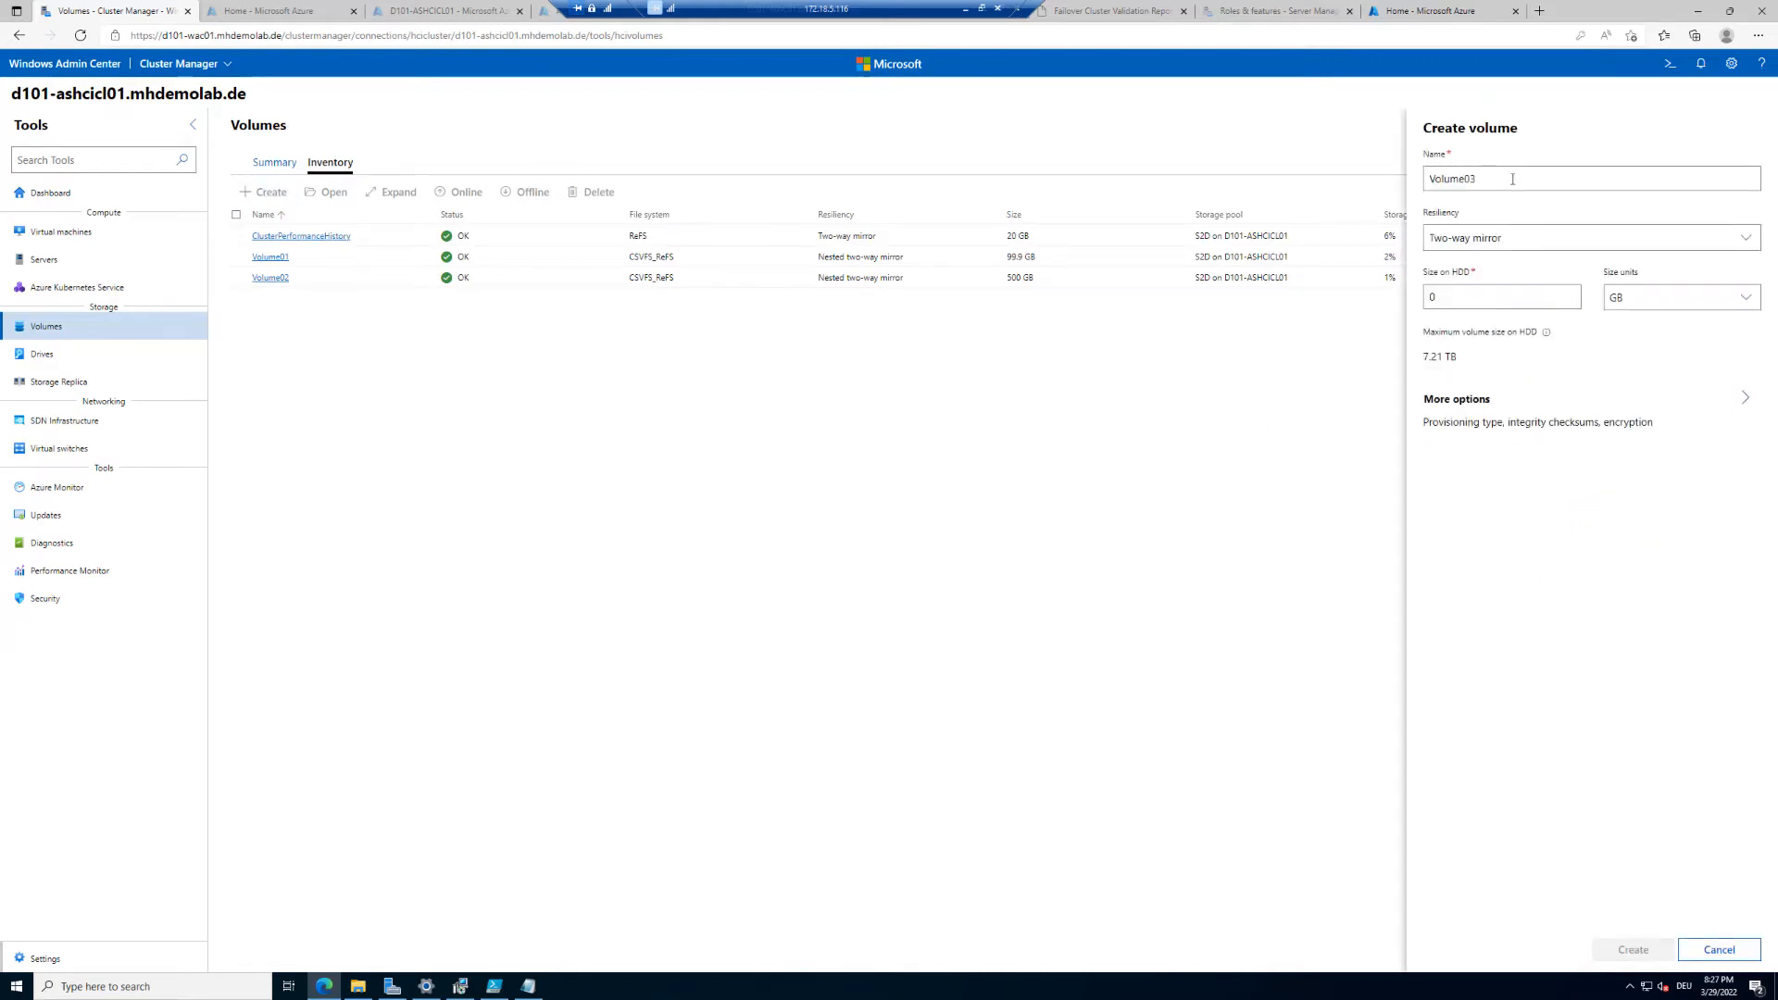
double_click(1492, 298)
type("500")
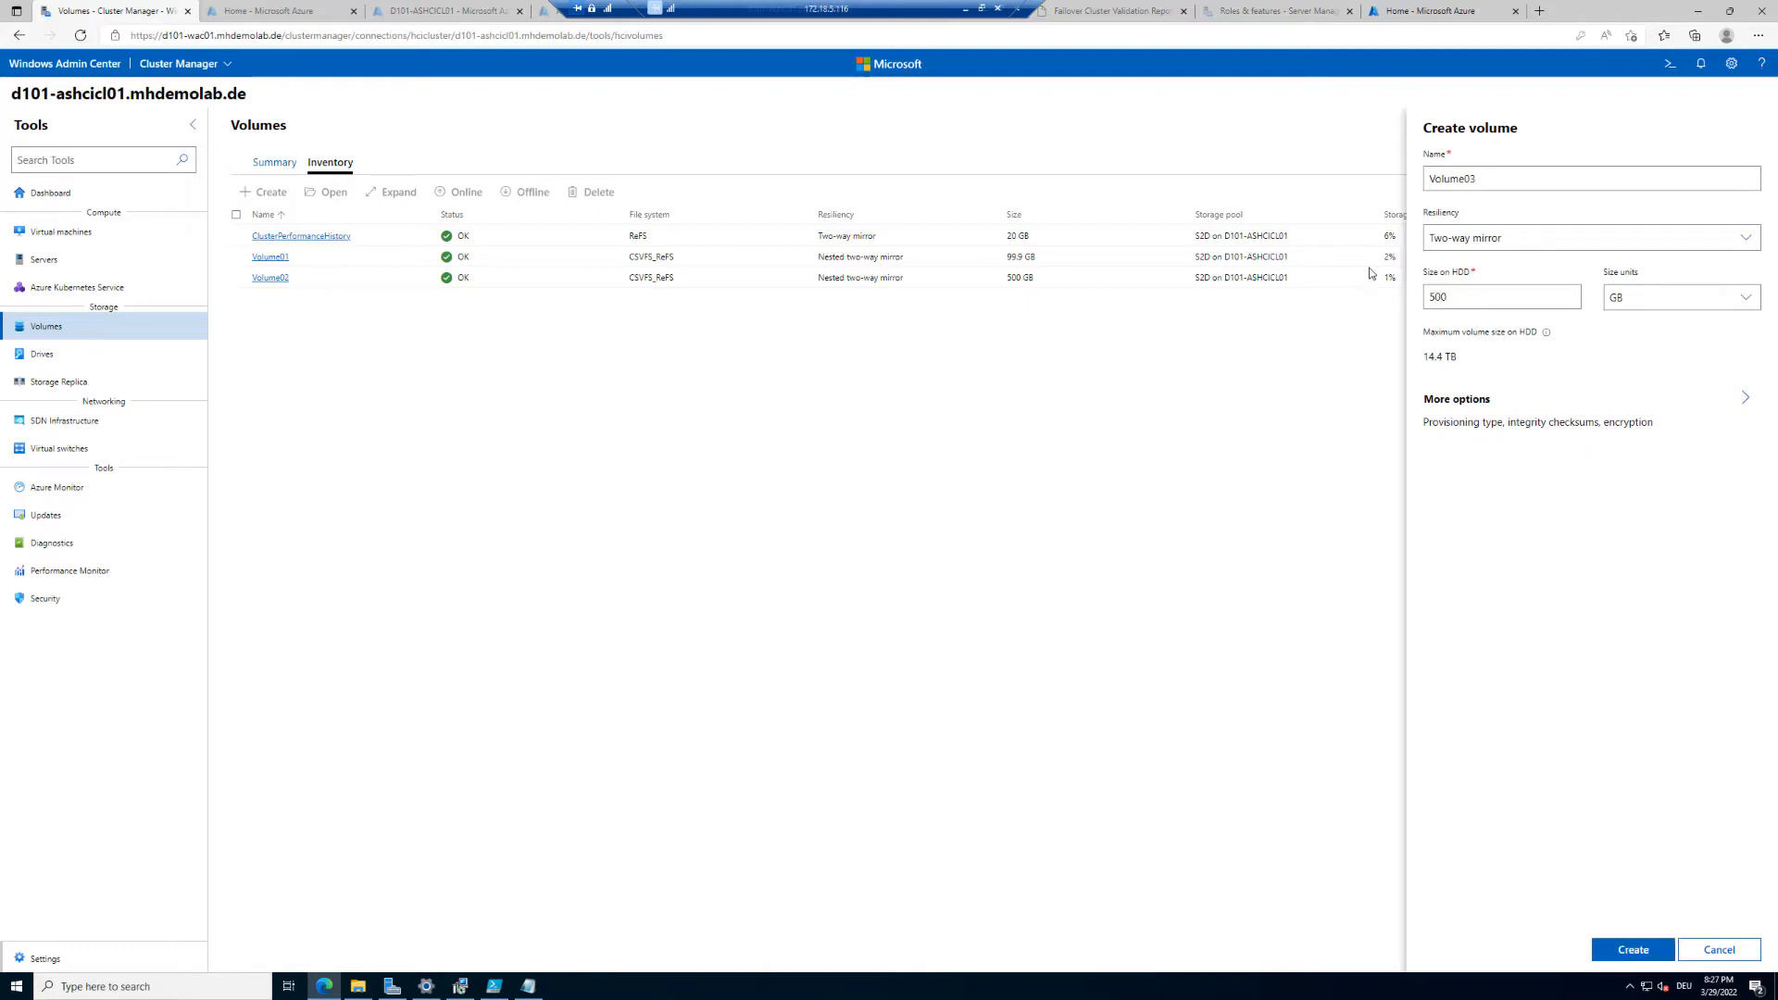
left_click(1487, 234)
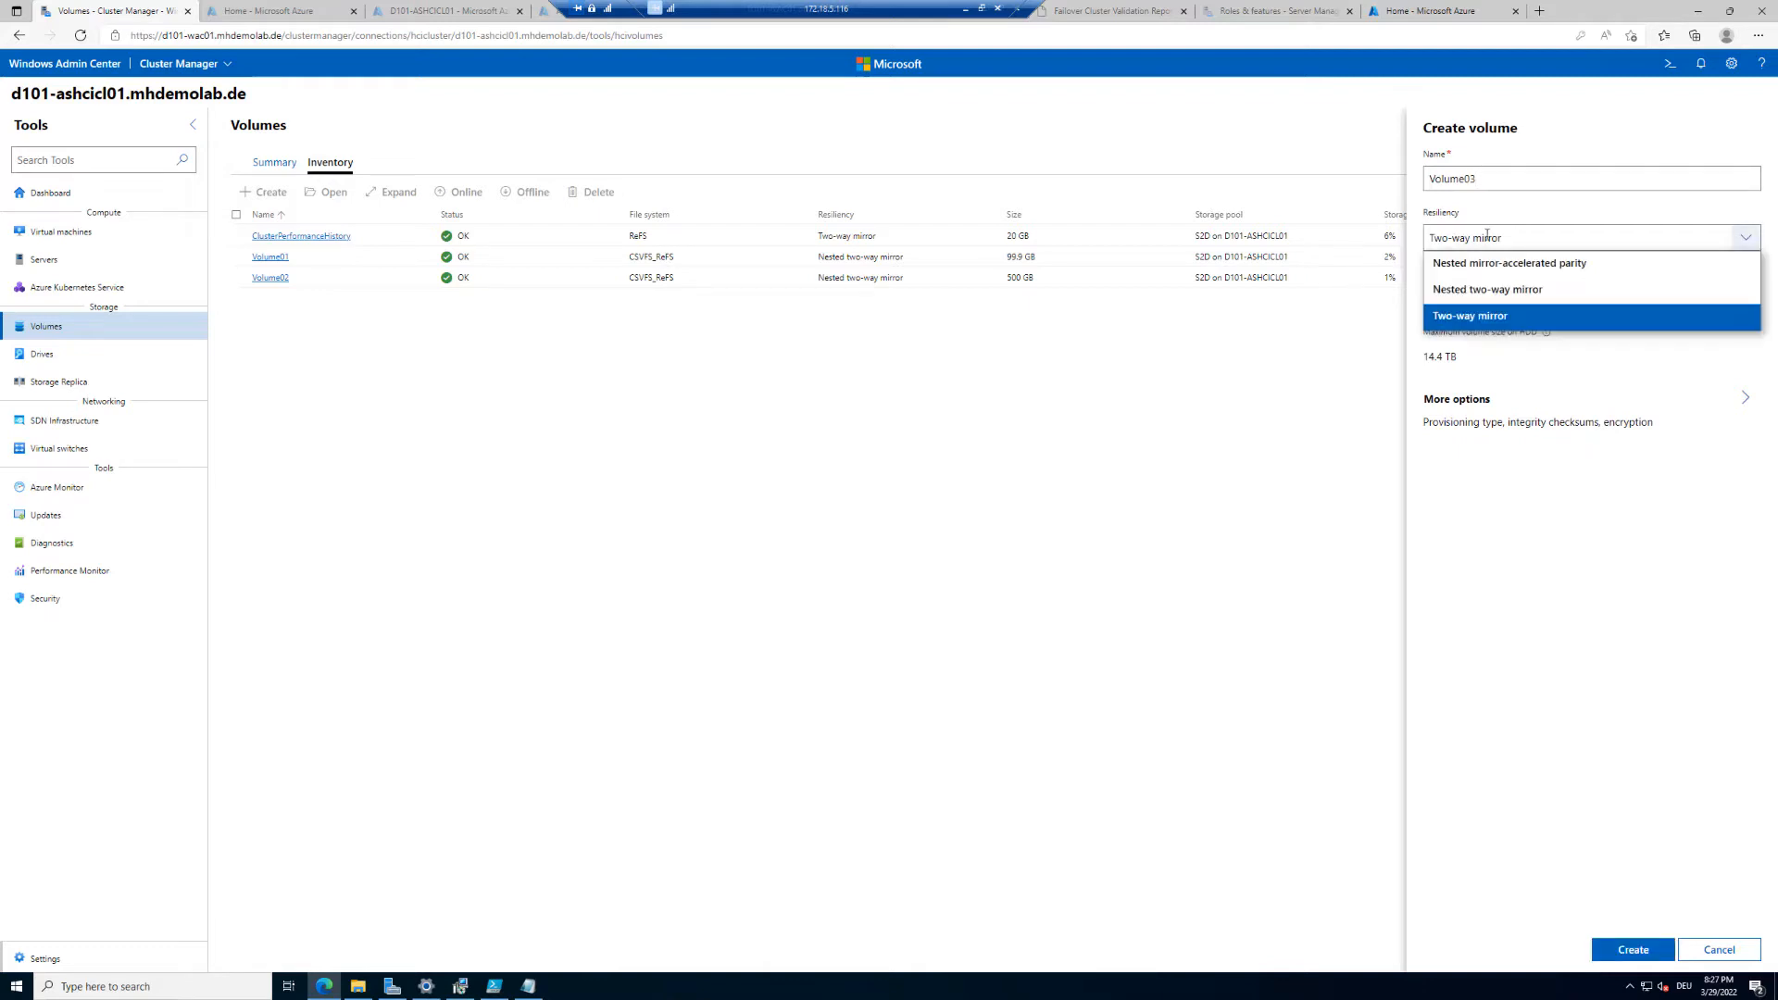
left_click(1495, 317)
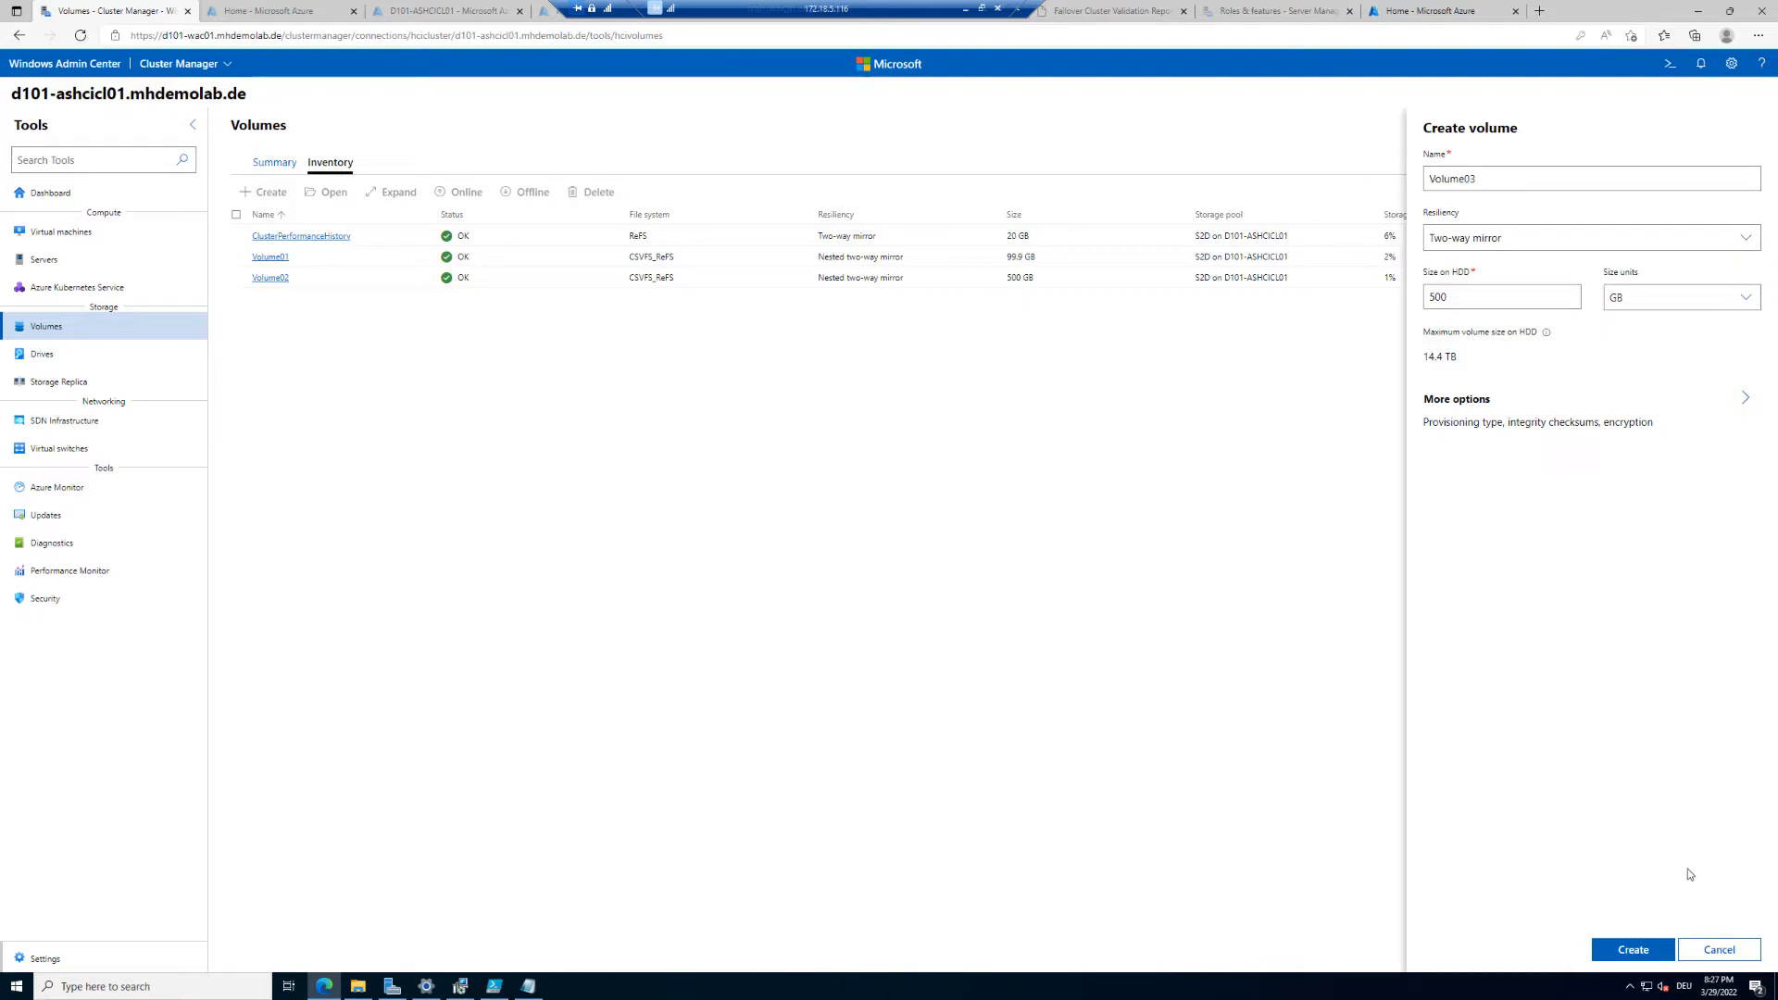
left_click(1630, 951)
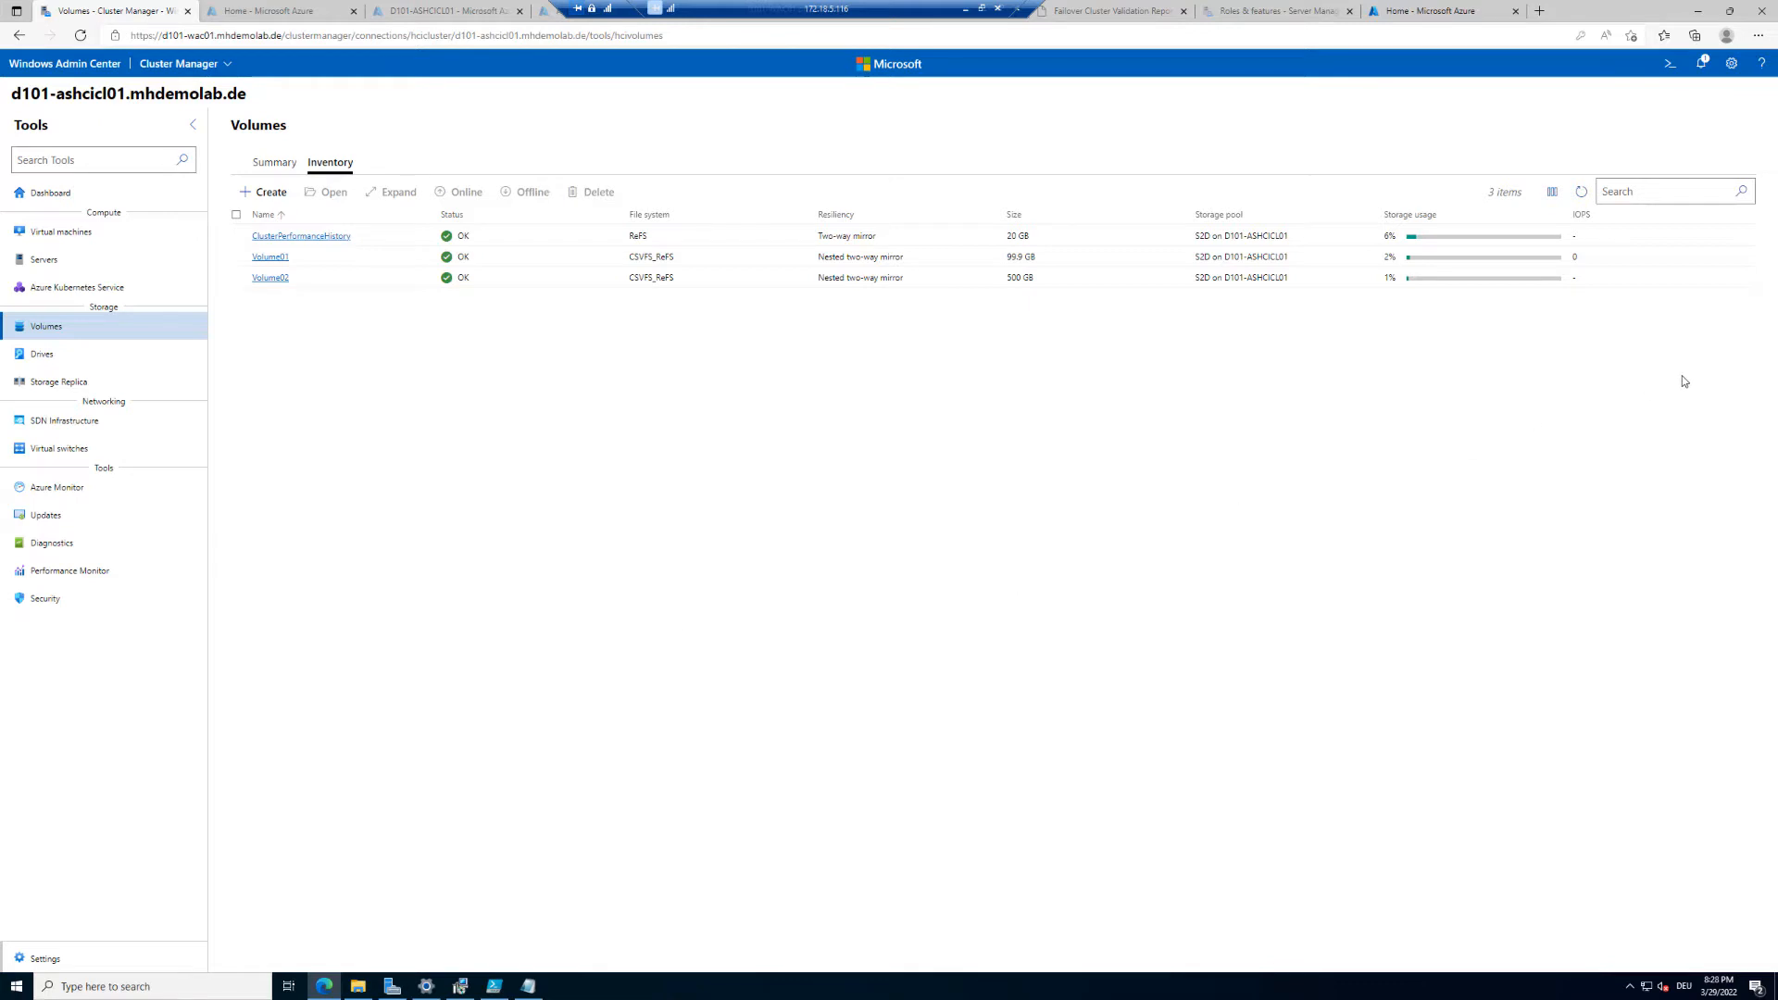
Step: Refresh the volume inventory and open Volume03's details to review its total size and footprint
left_click(1582, 193)
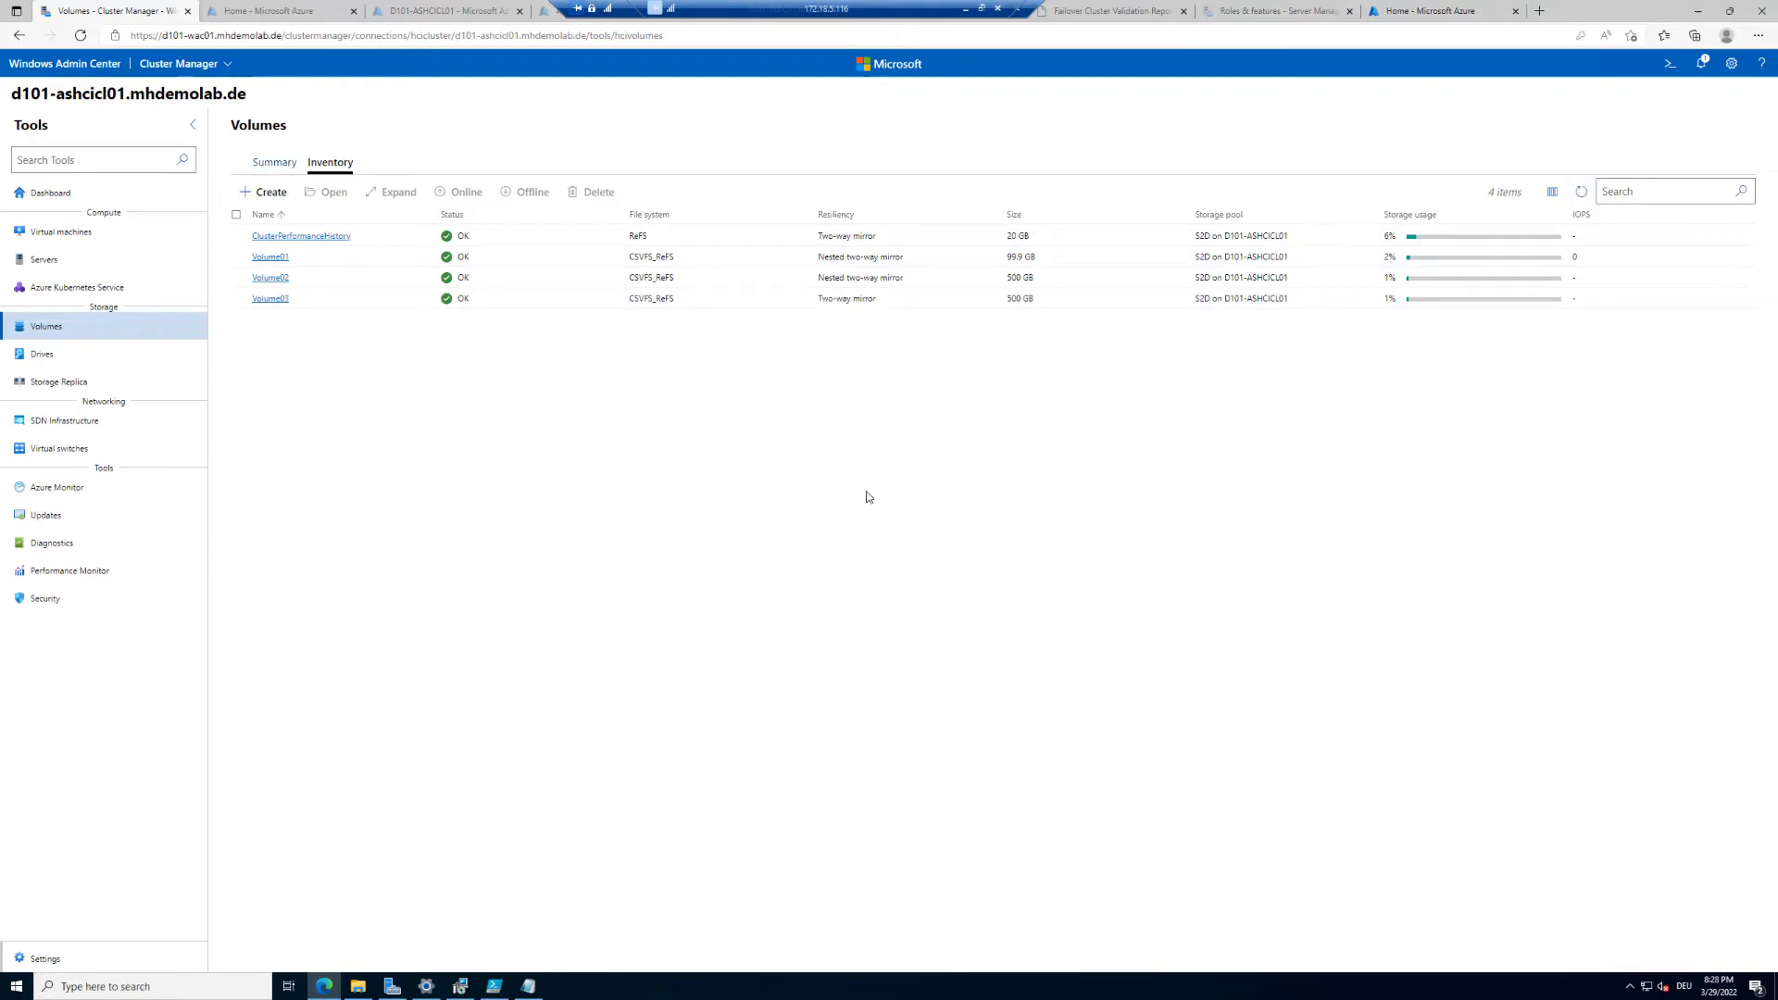
left_click(1013, 989)
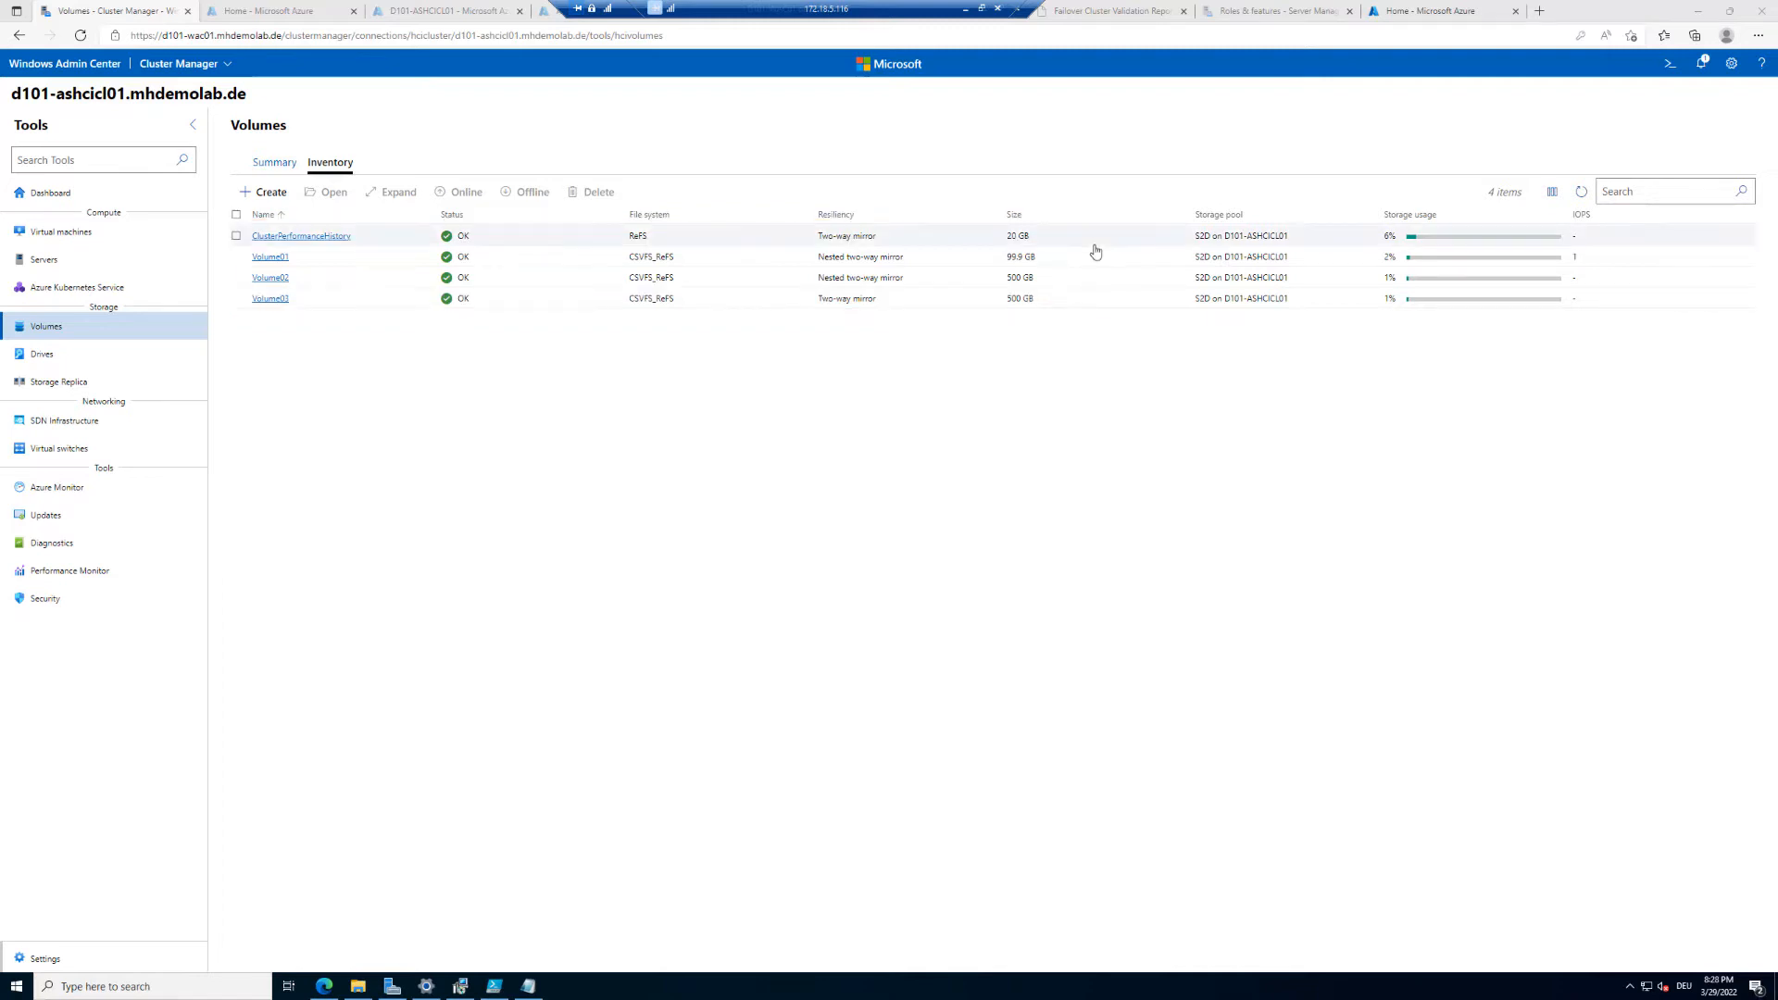
left_click(270, 300)
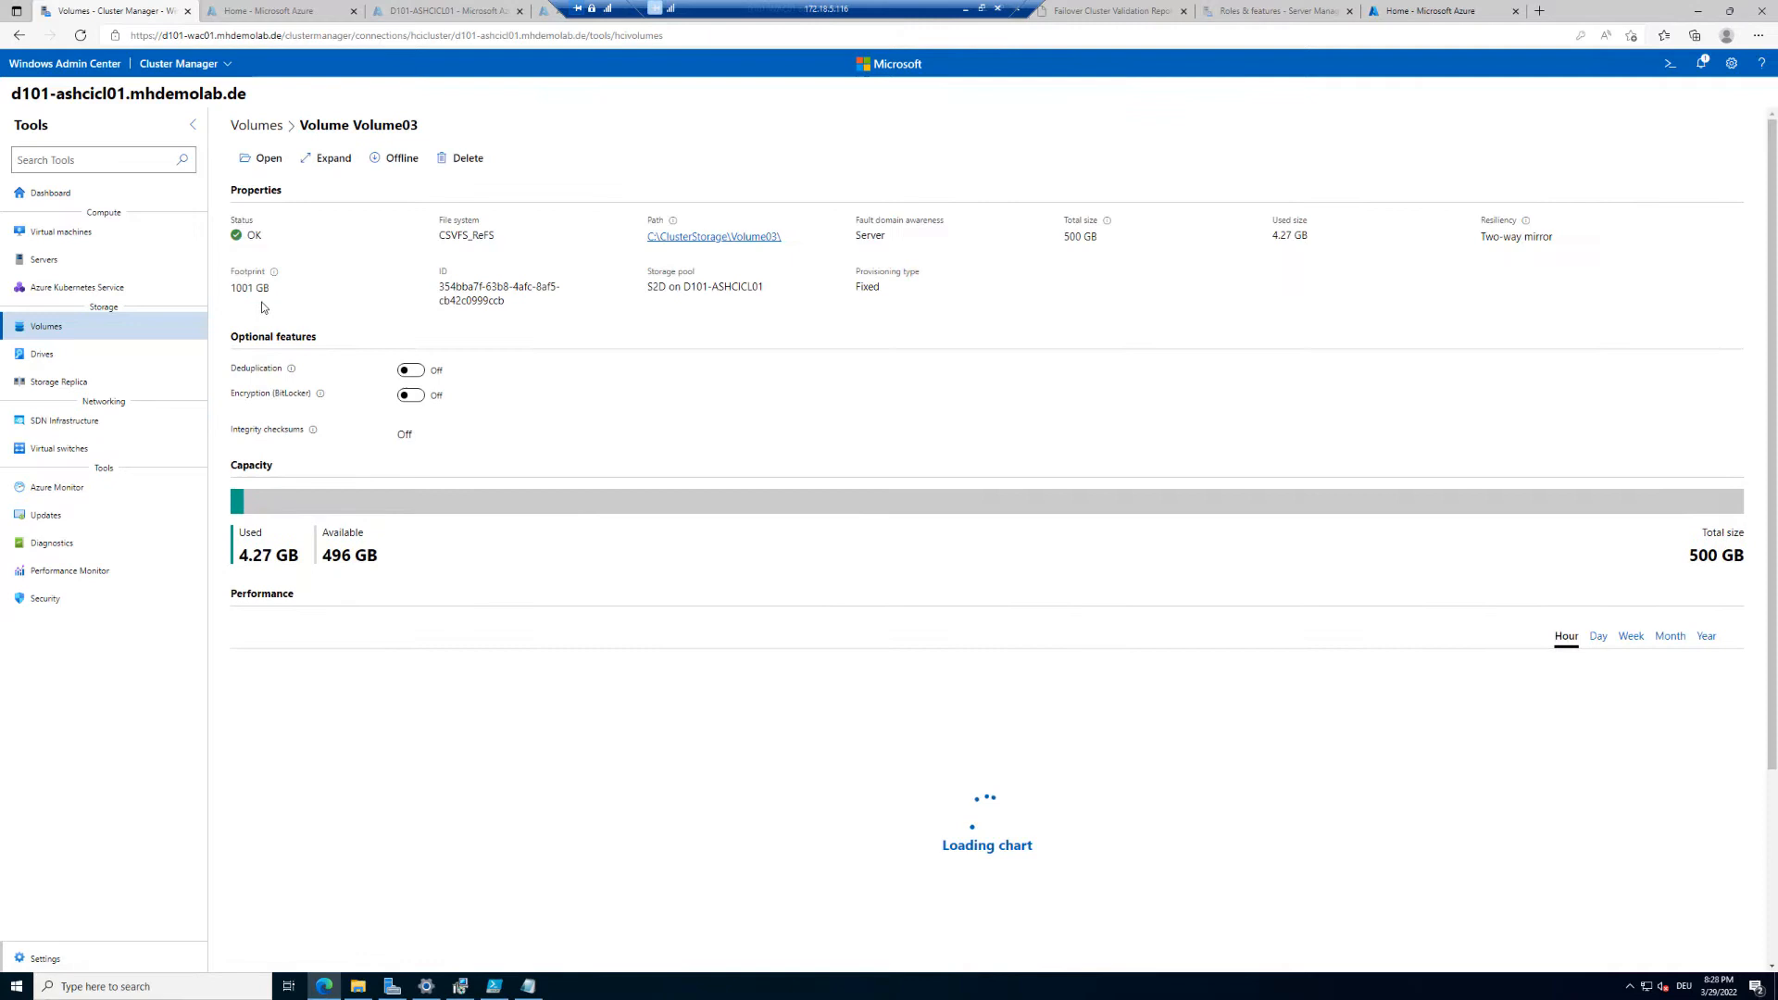
left_click_drag(1053, 239, 1145, 244)
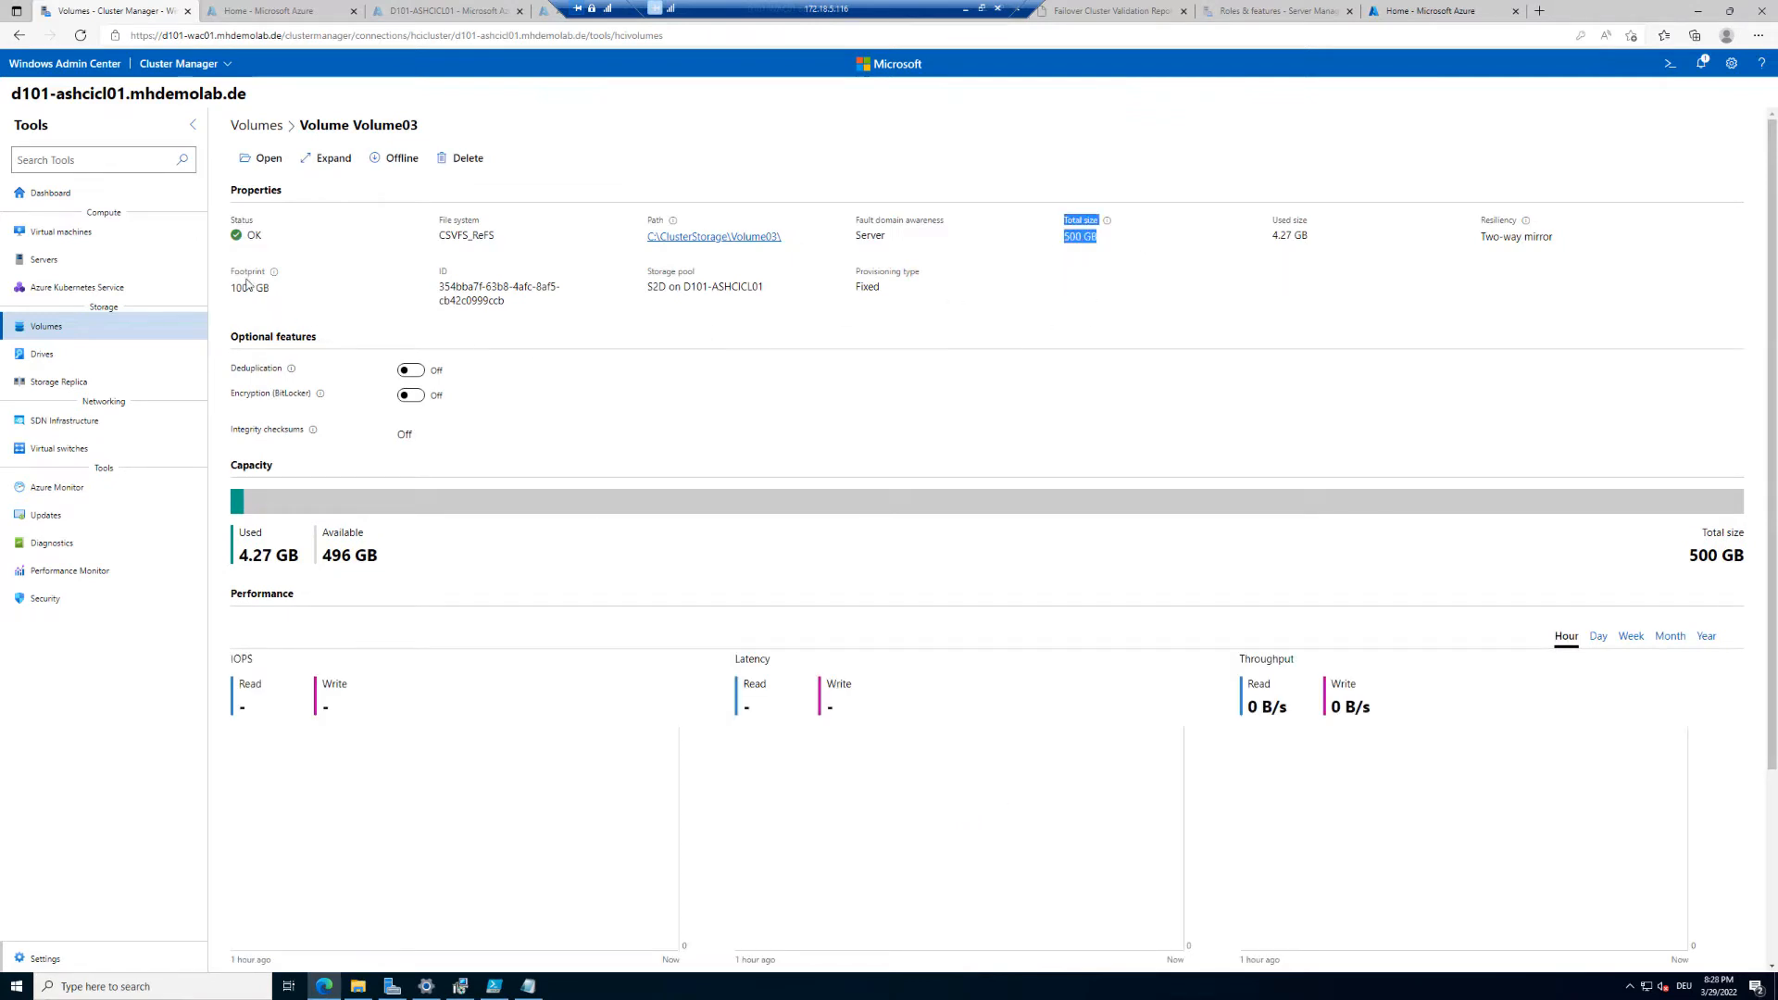
left_click_drag(228, 270, 292, 294)
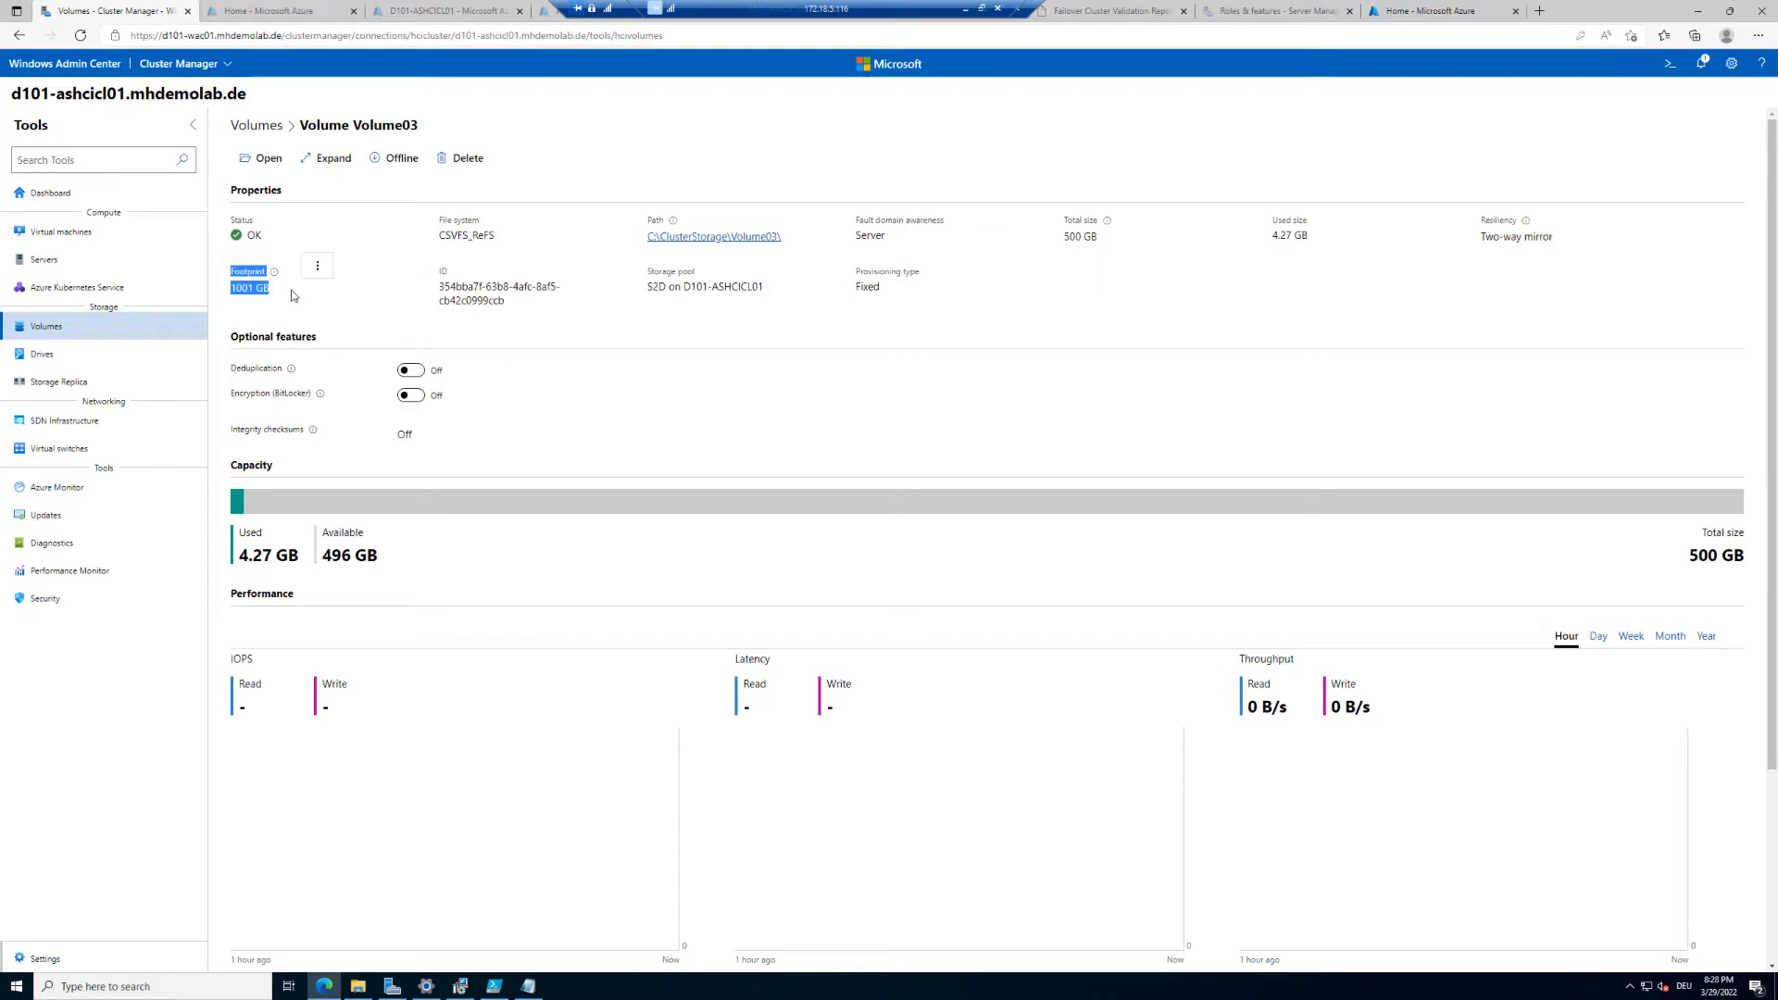
Step: Open the Drives summary and review the pool capacity's used, available and reserve values
left_click(49, 360)
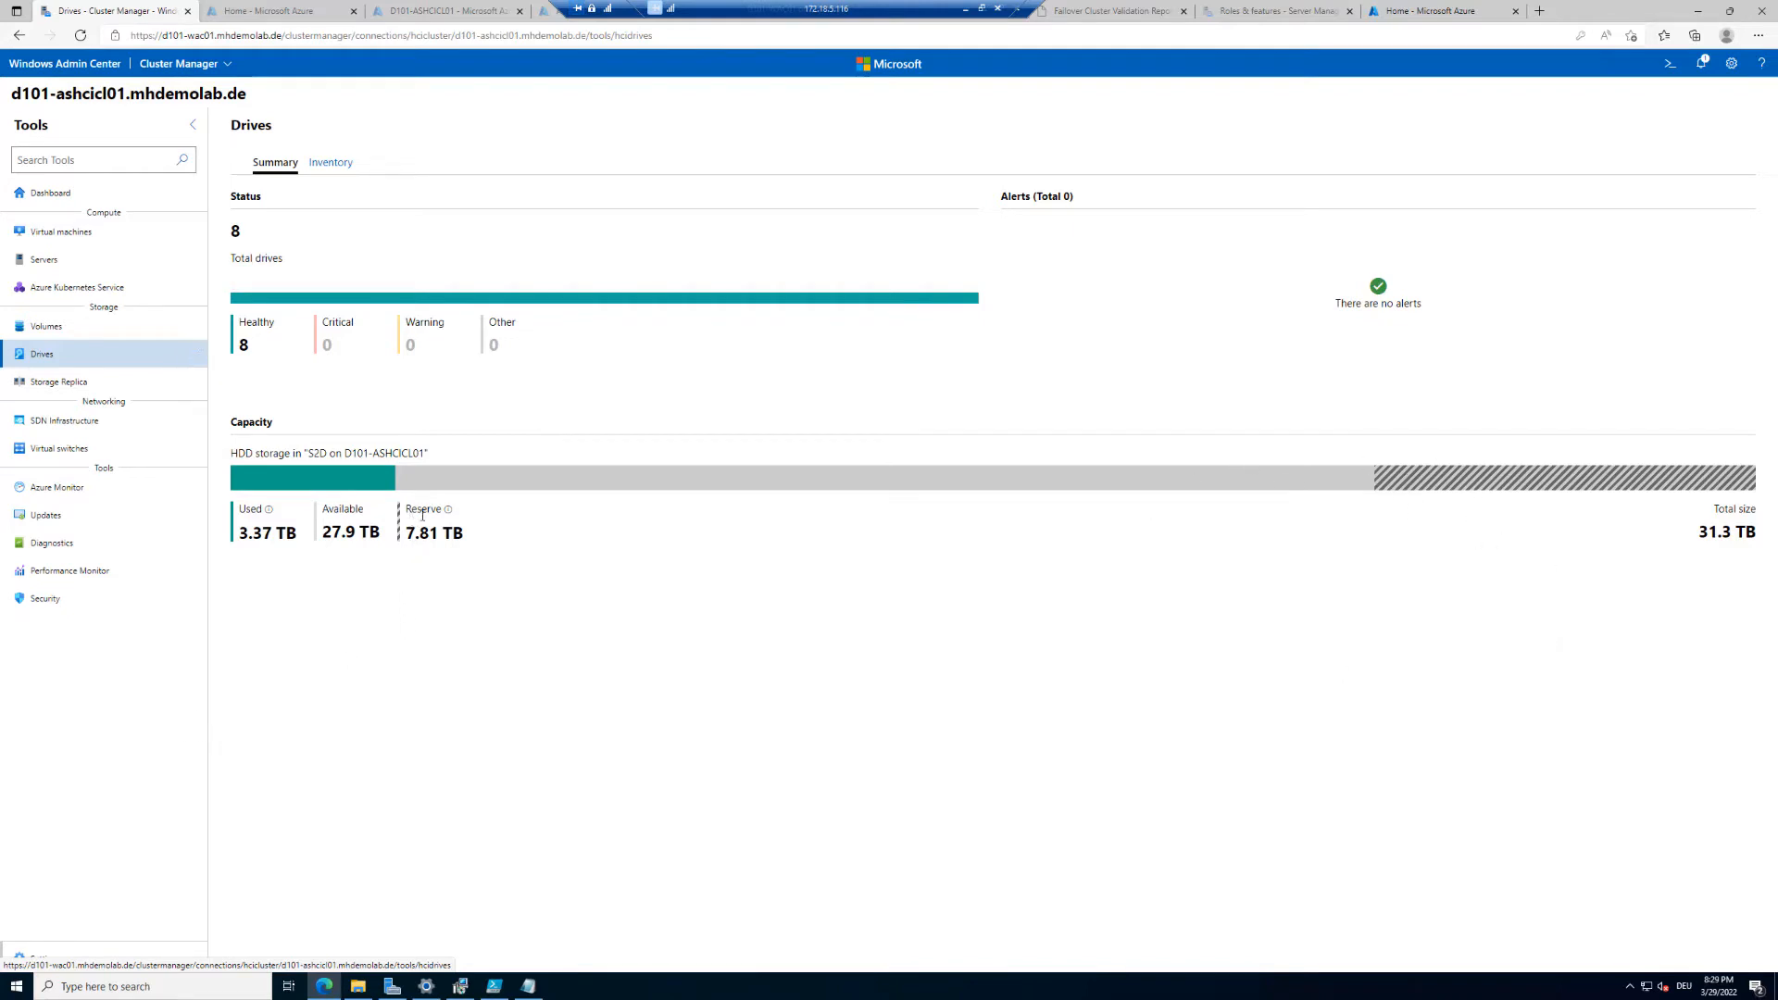
left_click_drag(406, 510, 492, 545)
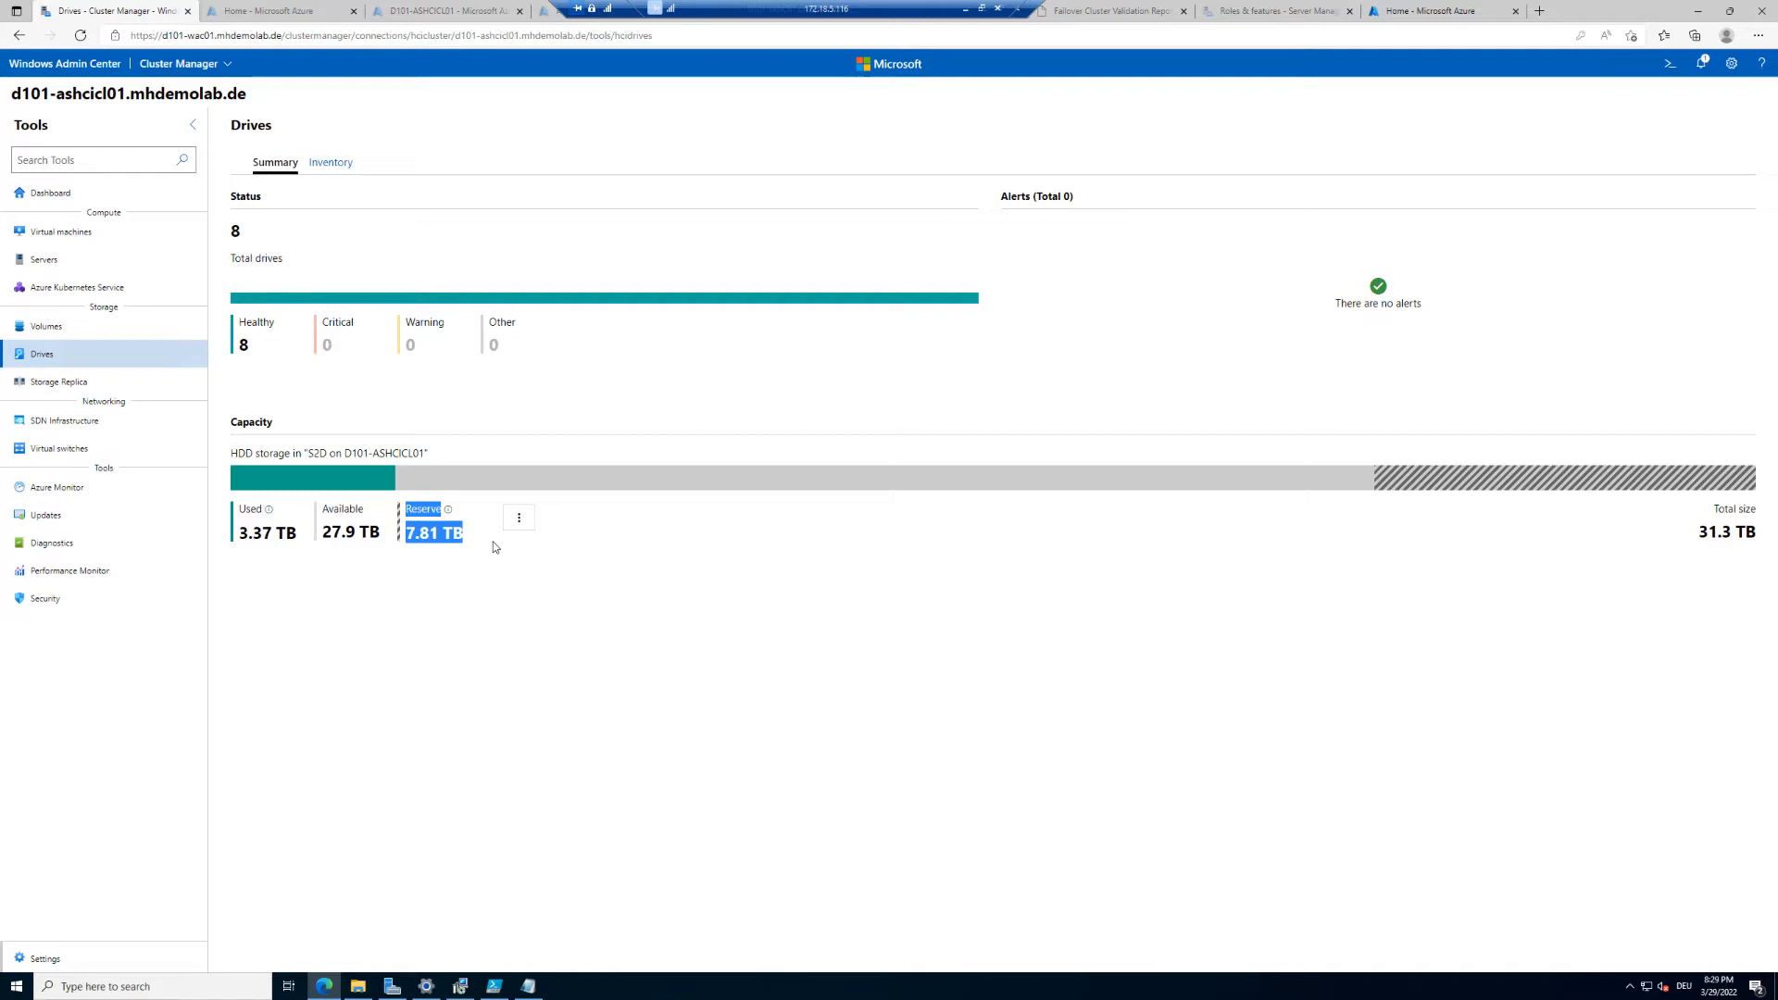
left_click(492, 546)
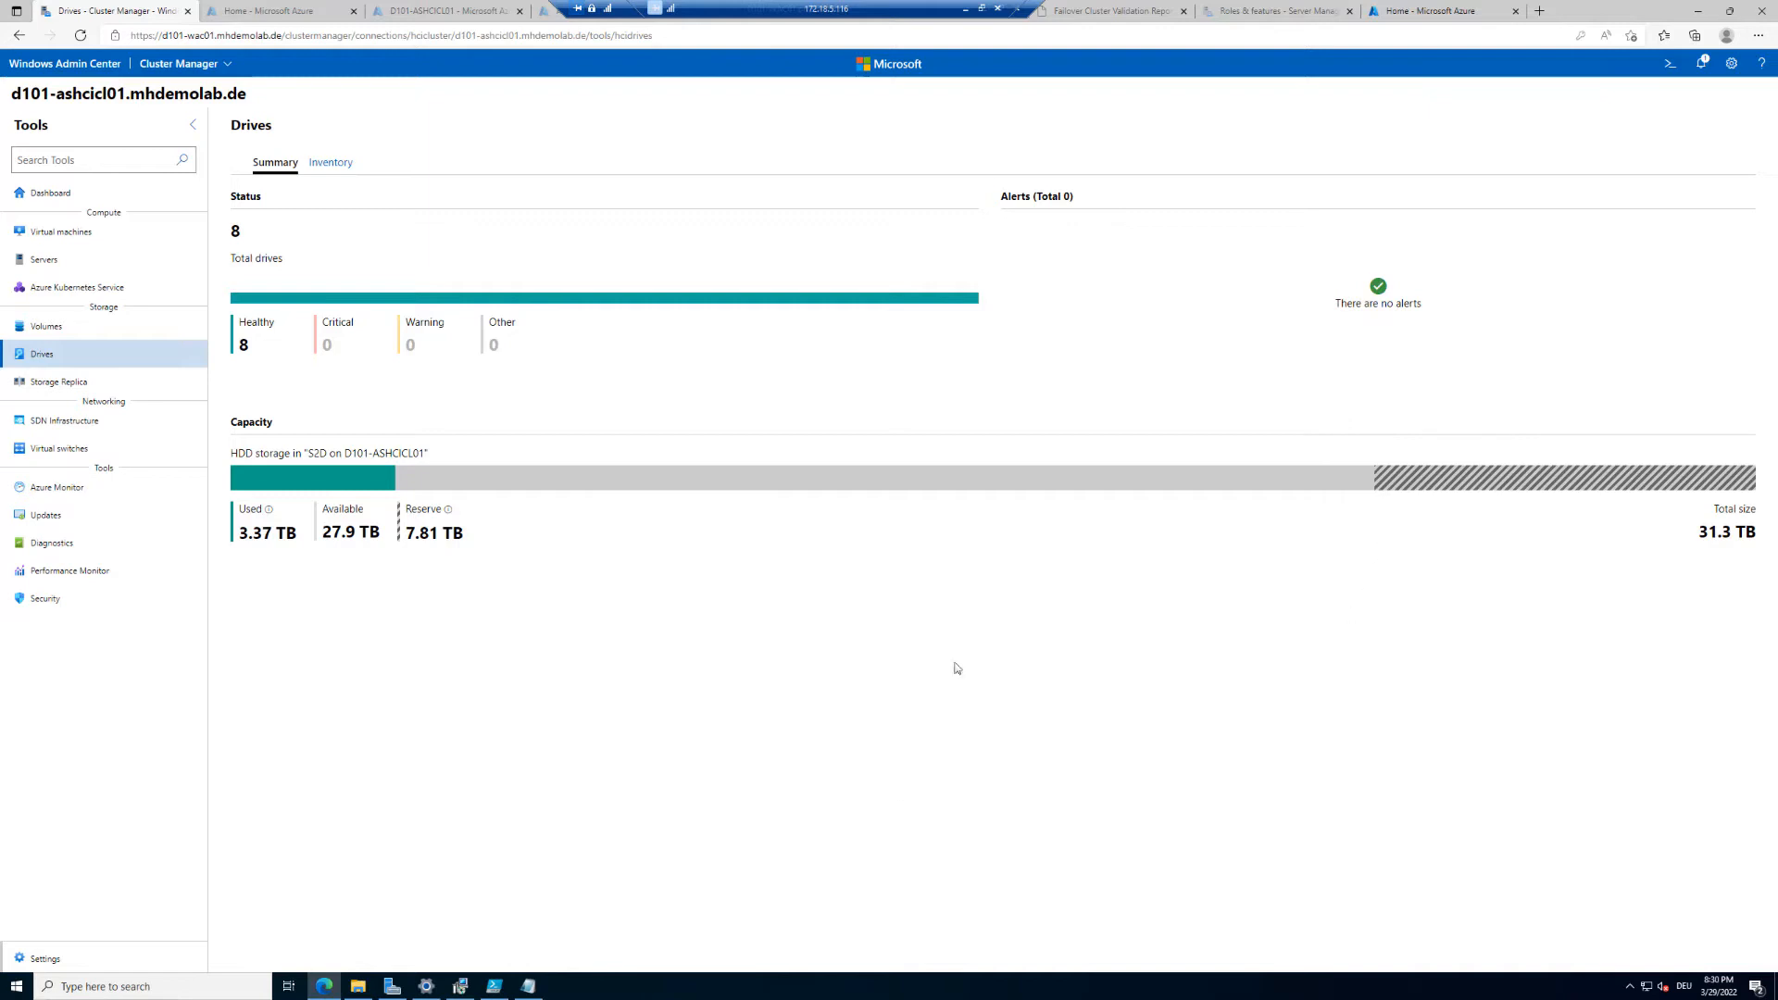
left_click(921, 994)
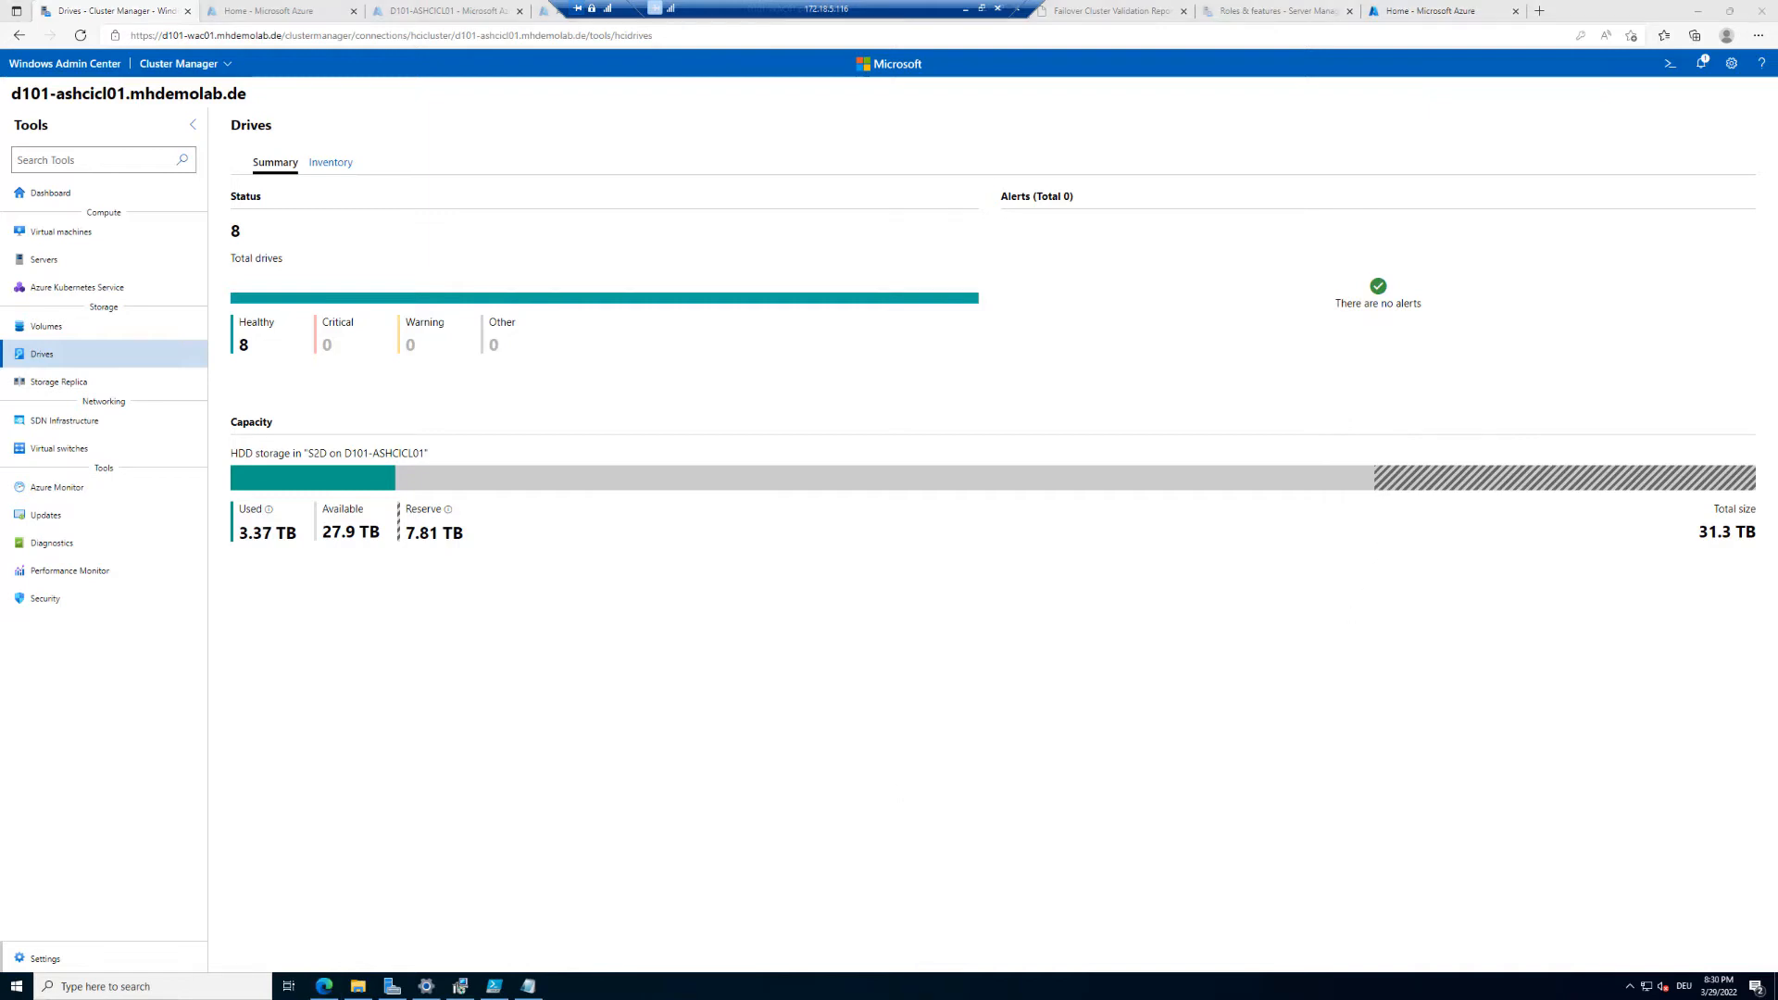
left_click_drag(386, 499, 482, 546)
mouse_move(1373, 456)
left_mouse_down()
mouse_move(1394, 478)
mouse_move(1486, 494)
mouse_move(1764, 501)
left_mouse_up()
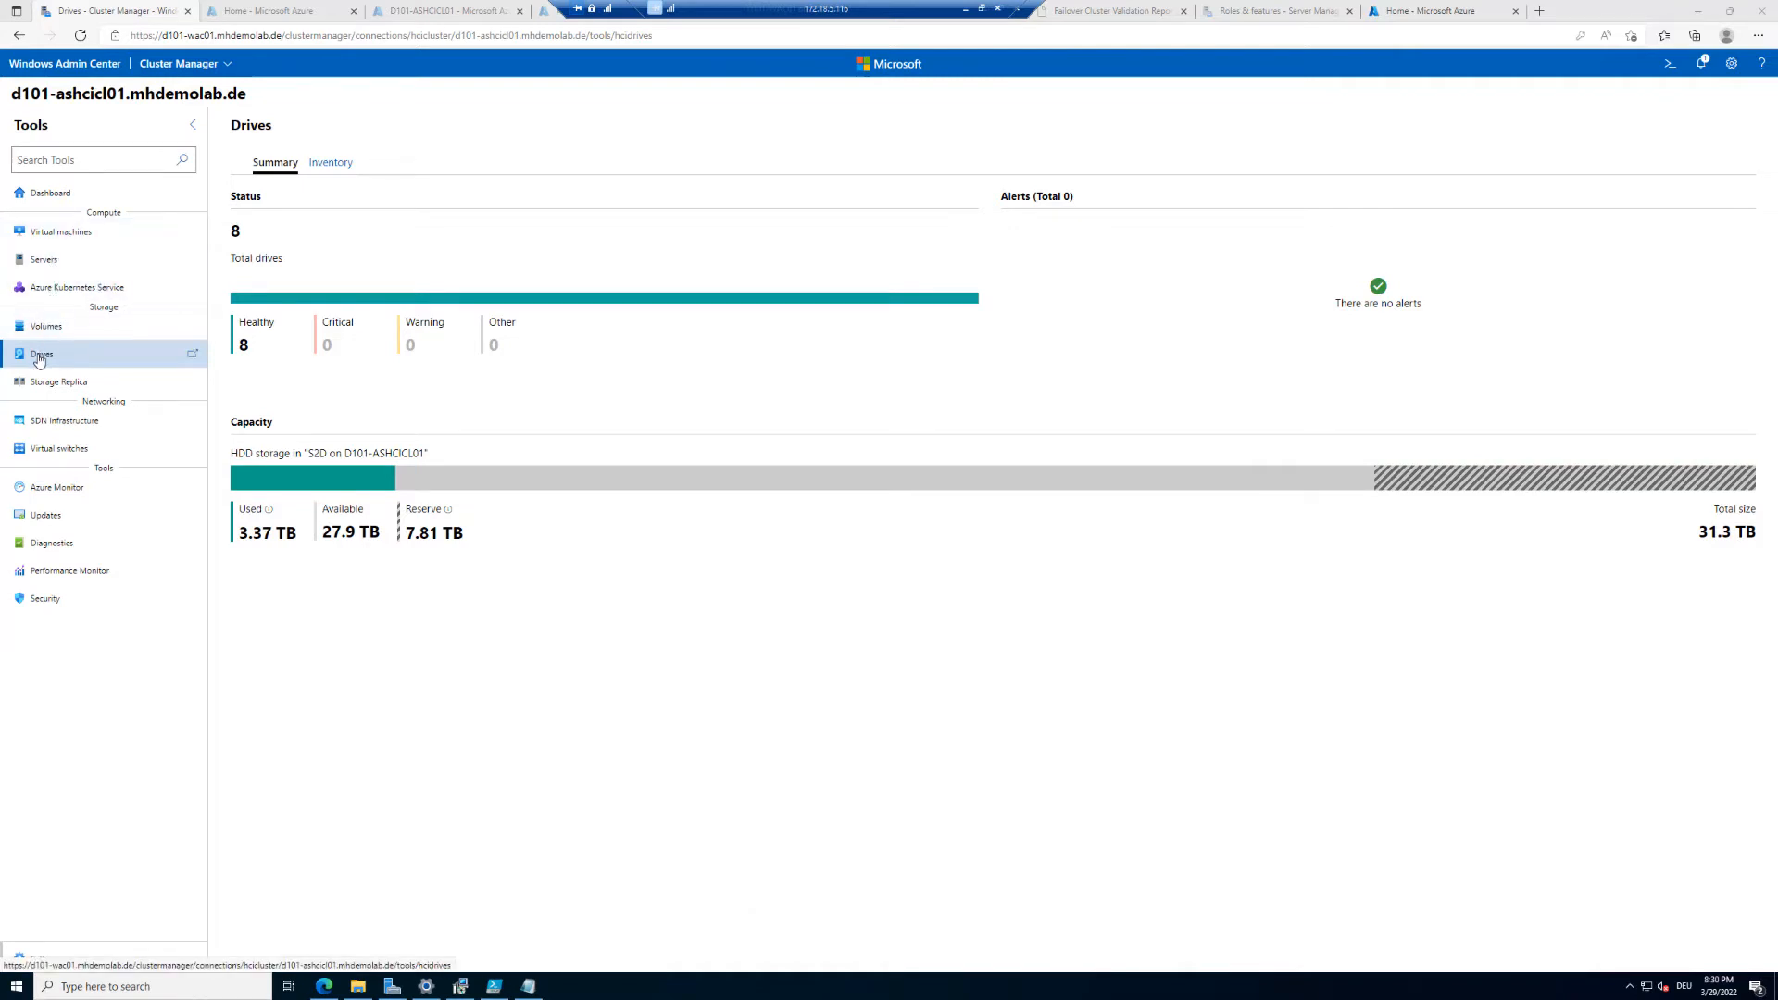
Step: Open the first drive from the drive inventory and view its performance charts for the last day
left_click(330, 165)
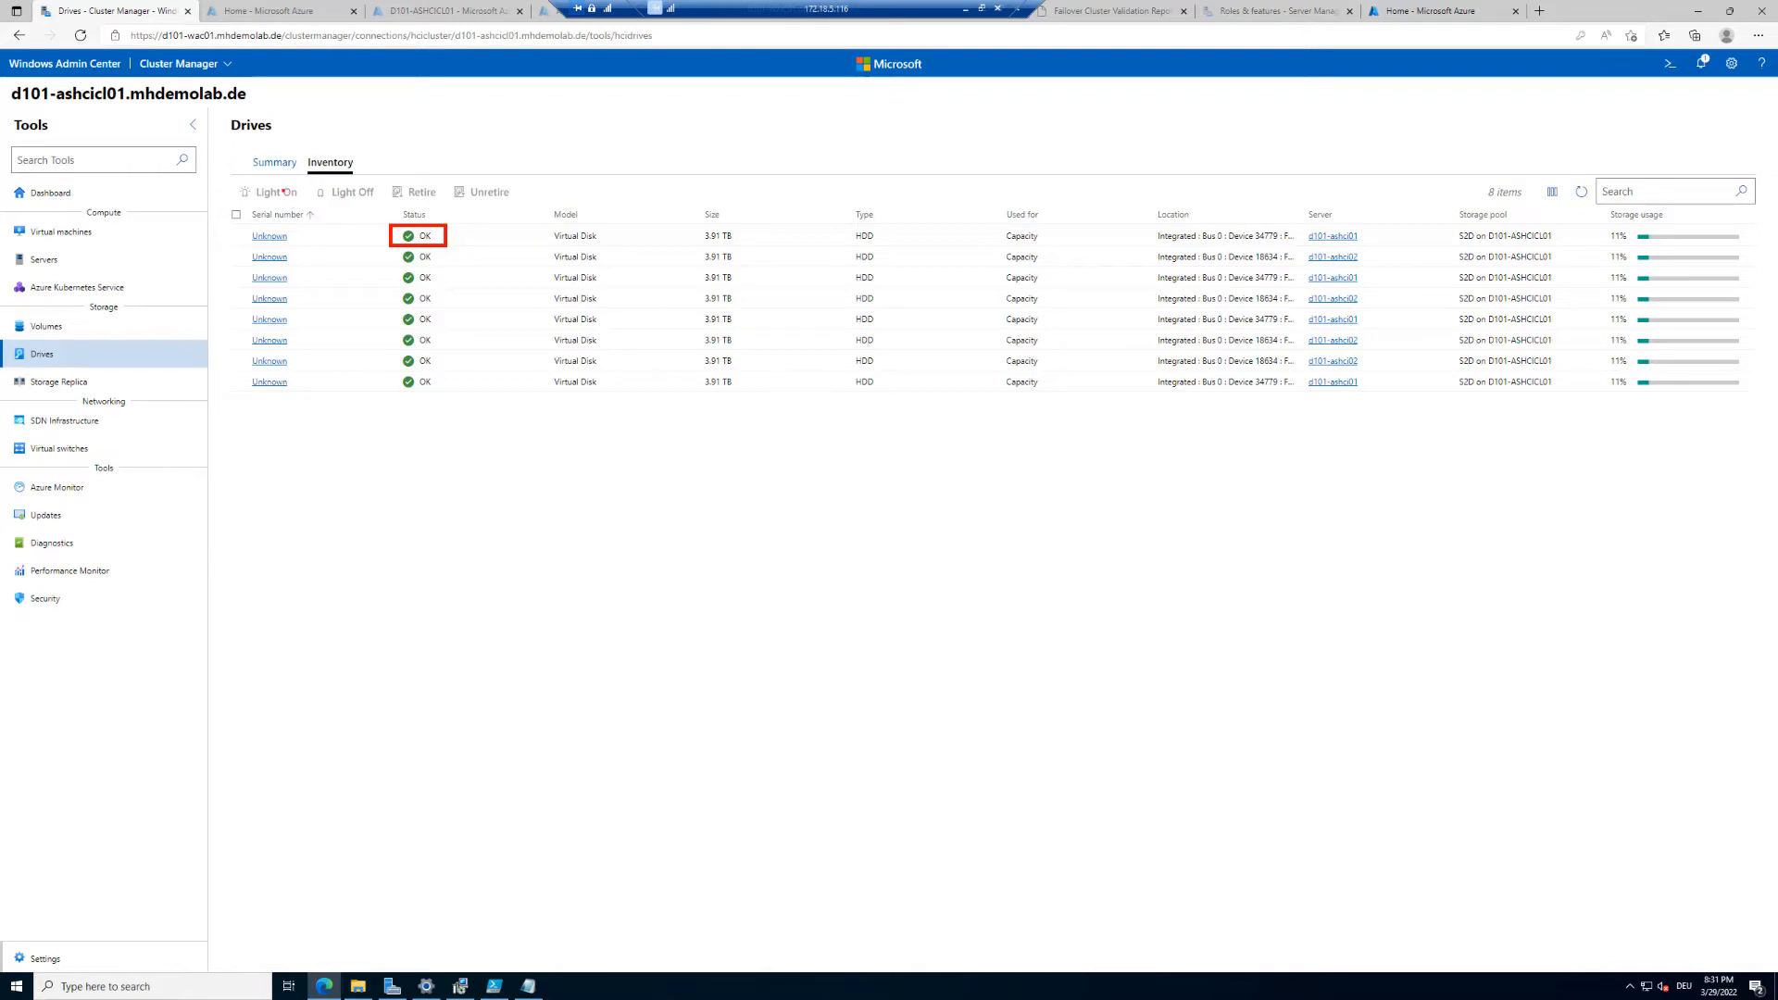
mouse_move(281, 184)
left_mouse_down()
mouse_move(257, 178)
mouse_move(248, 206)
mouse_move(299, 208)
mouse_move(269, 178)
left_mouse_up()
mouse_move(421, 176)
left_mouse_down()
mouse_move(392, 175)
mouse_move(414, 212)
mouse_move(437, 180)
left_mouse_up()
key("Escape")
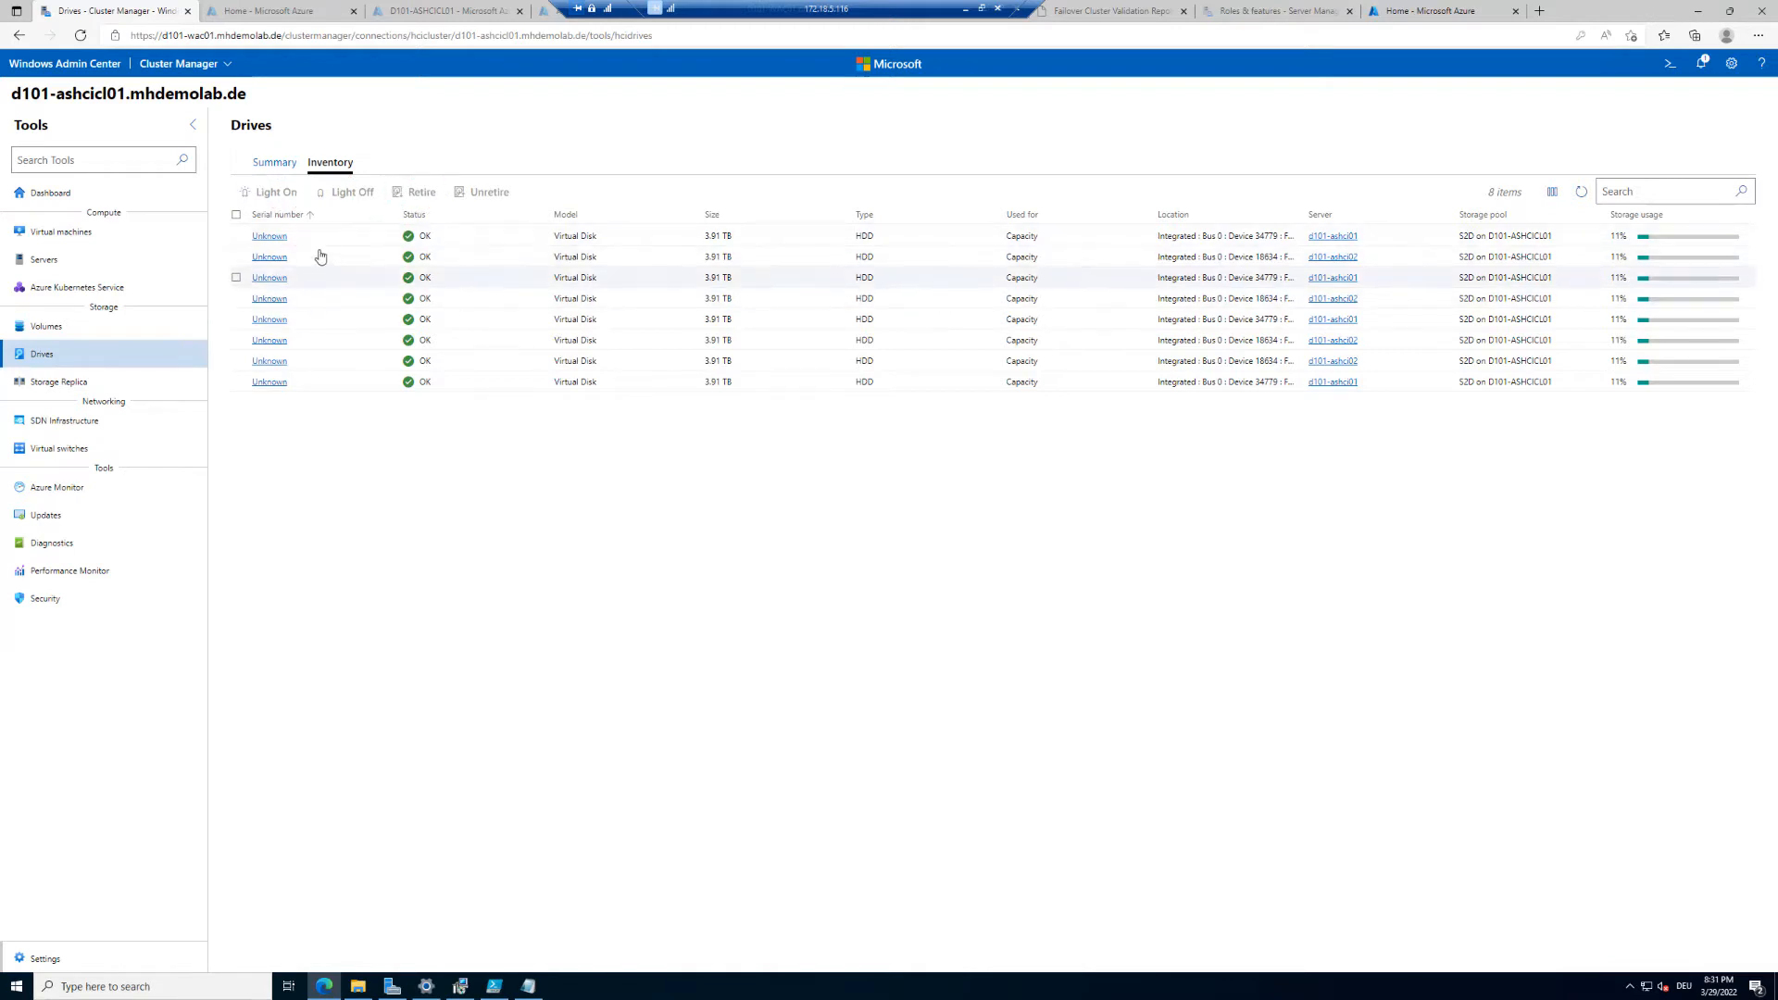
left_click(271, 237)
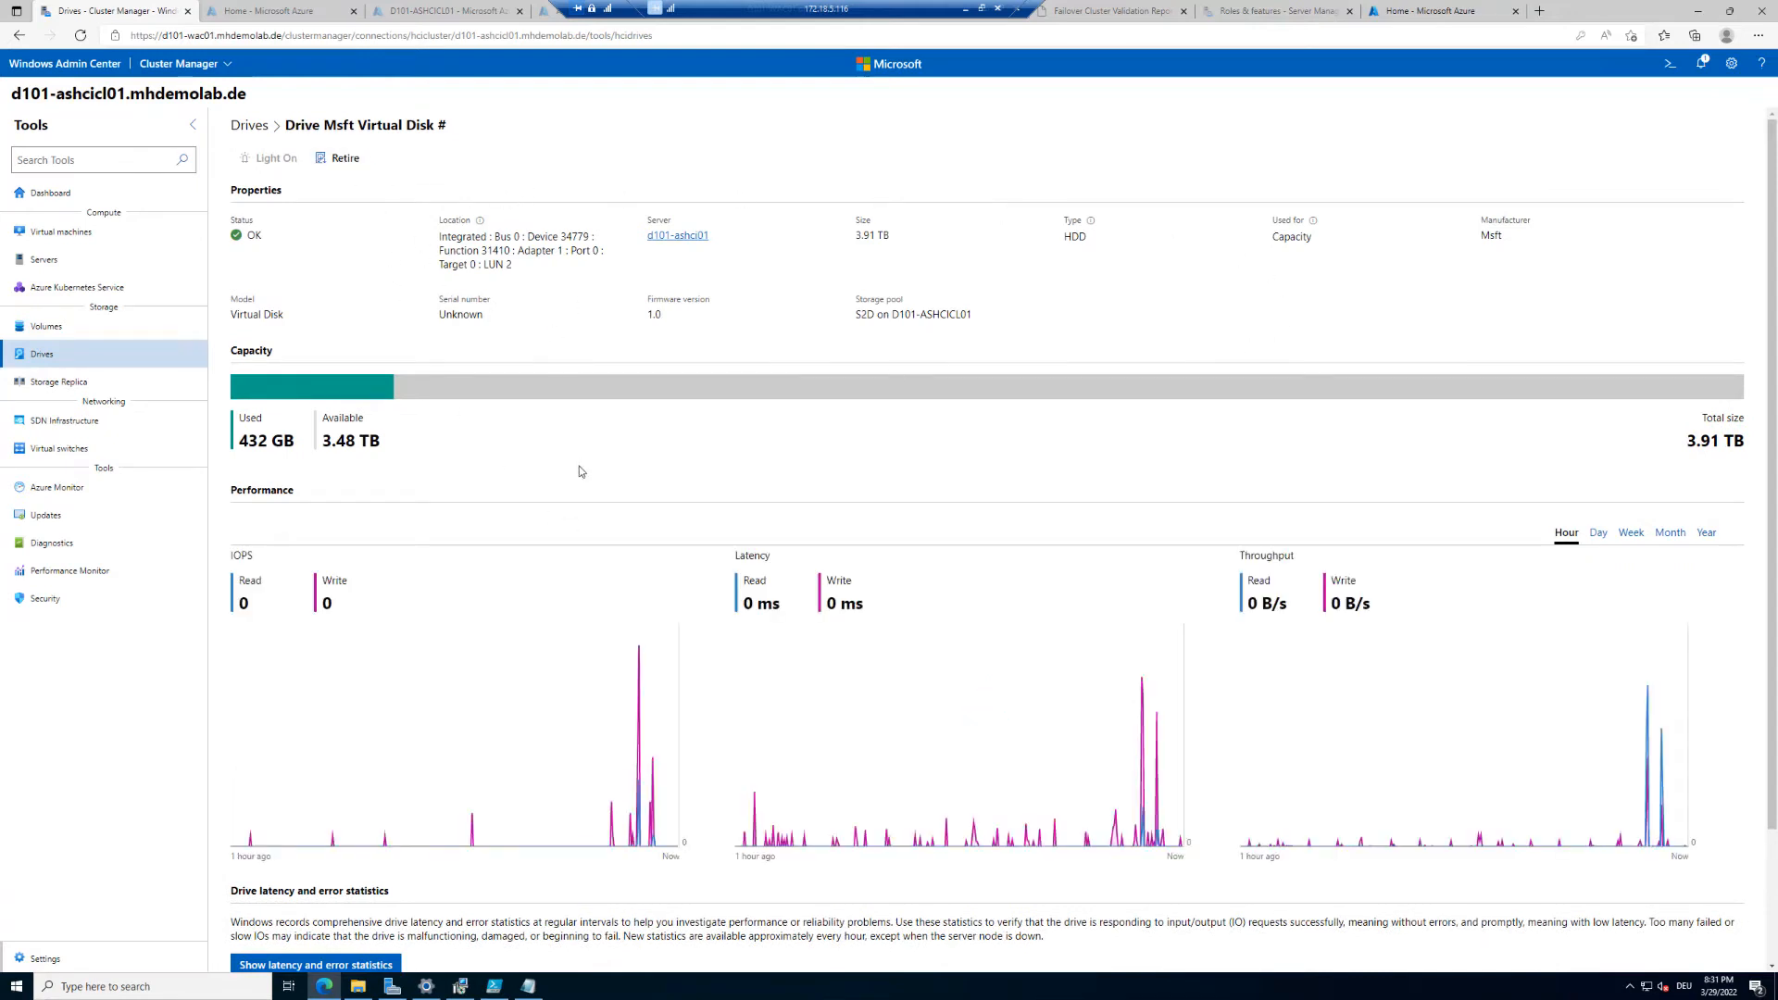
scroll(580, 473, "down", 2)
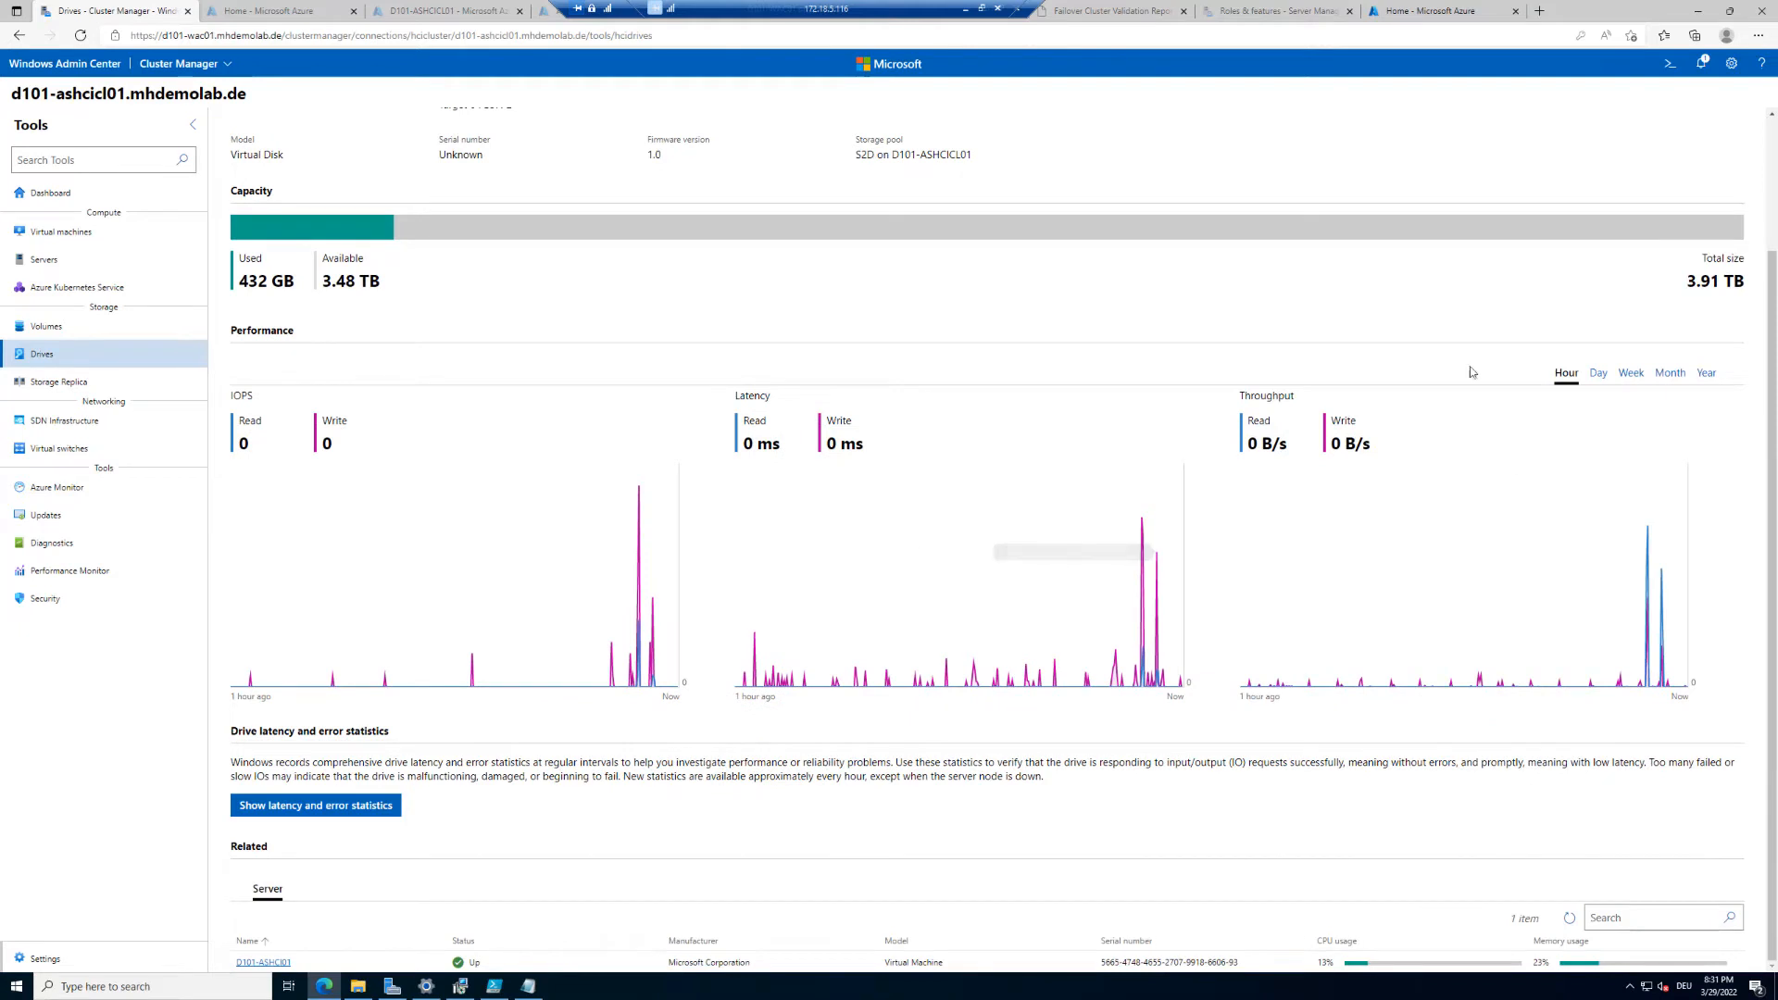
left_click(1598, 373)
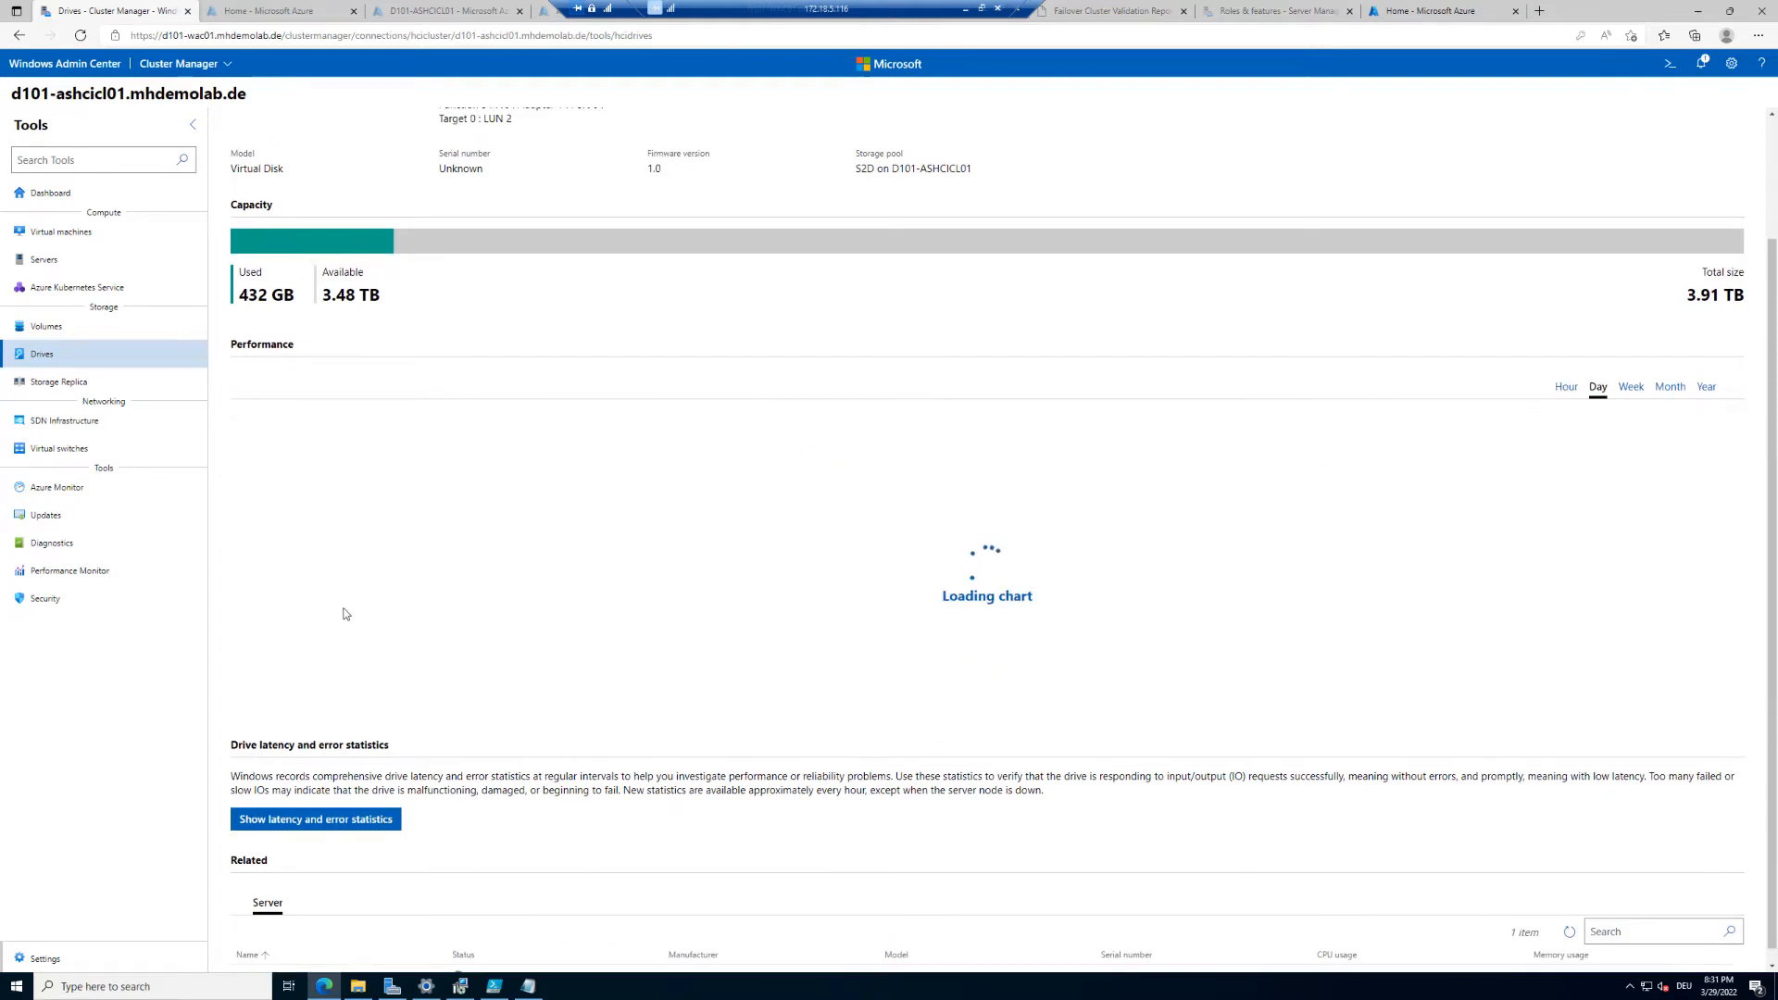
scroll(785, 598, "down", 1)
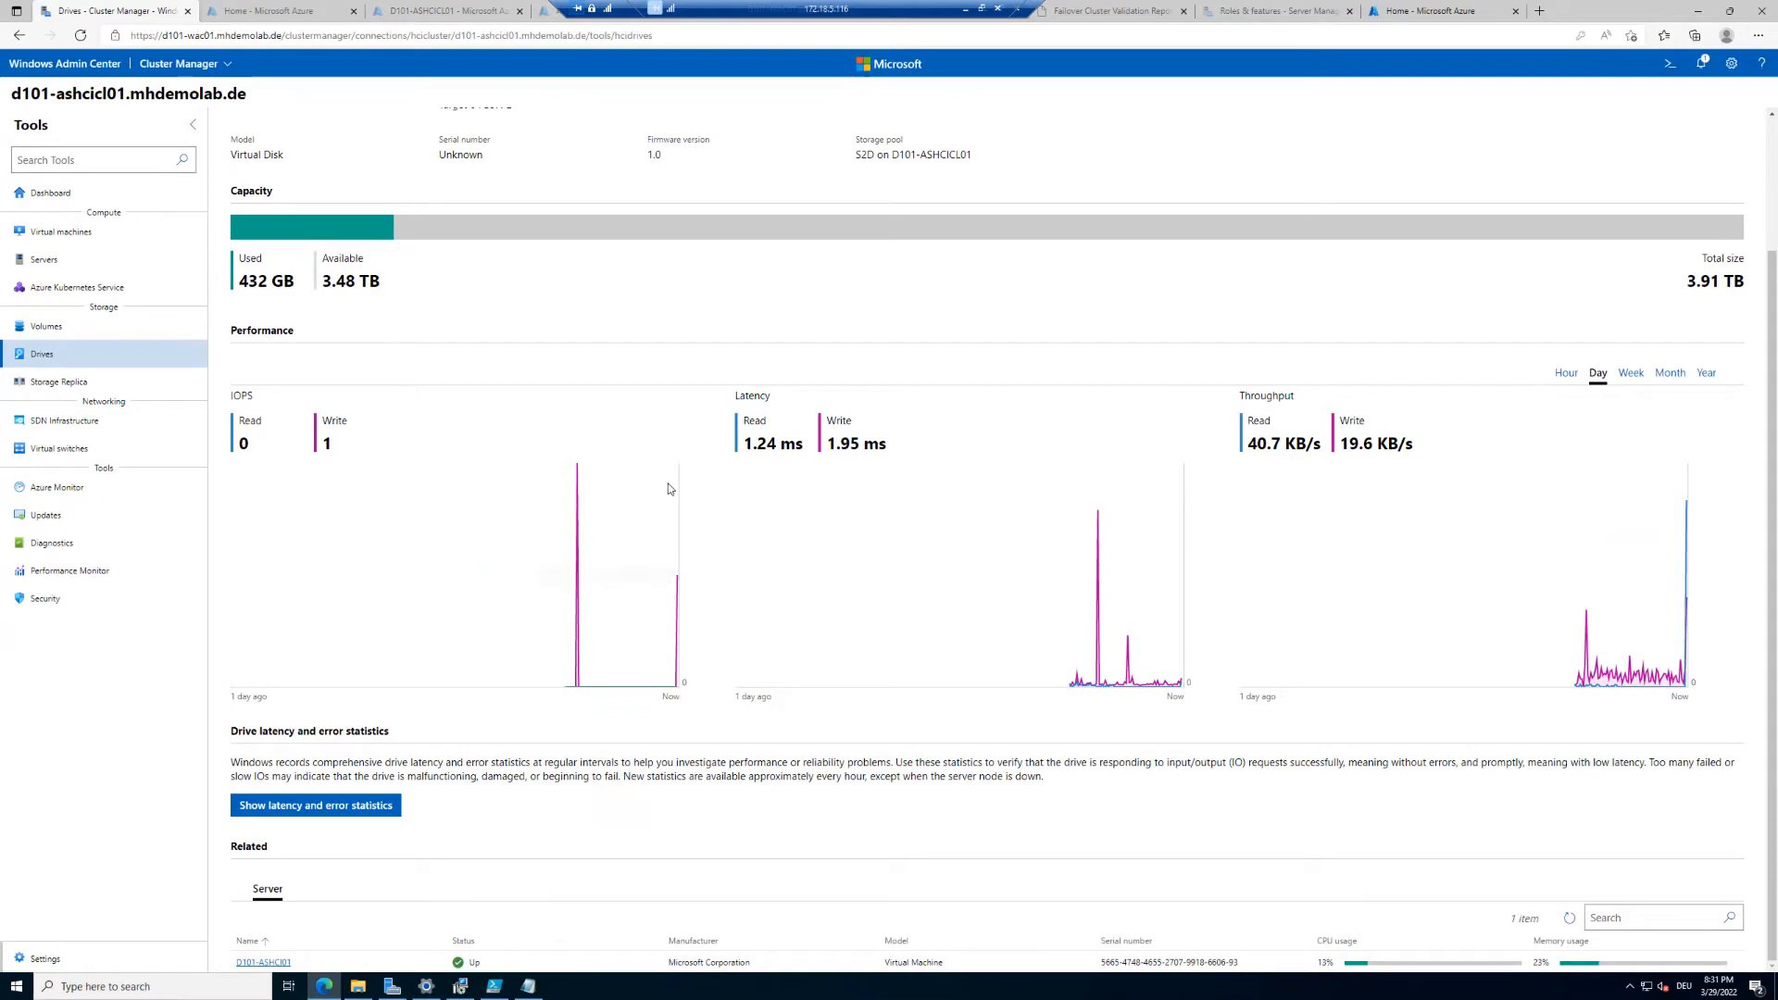
scroll(782, 451, "up", 2)
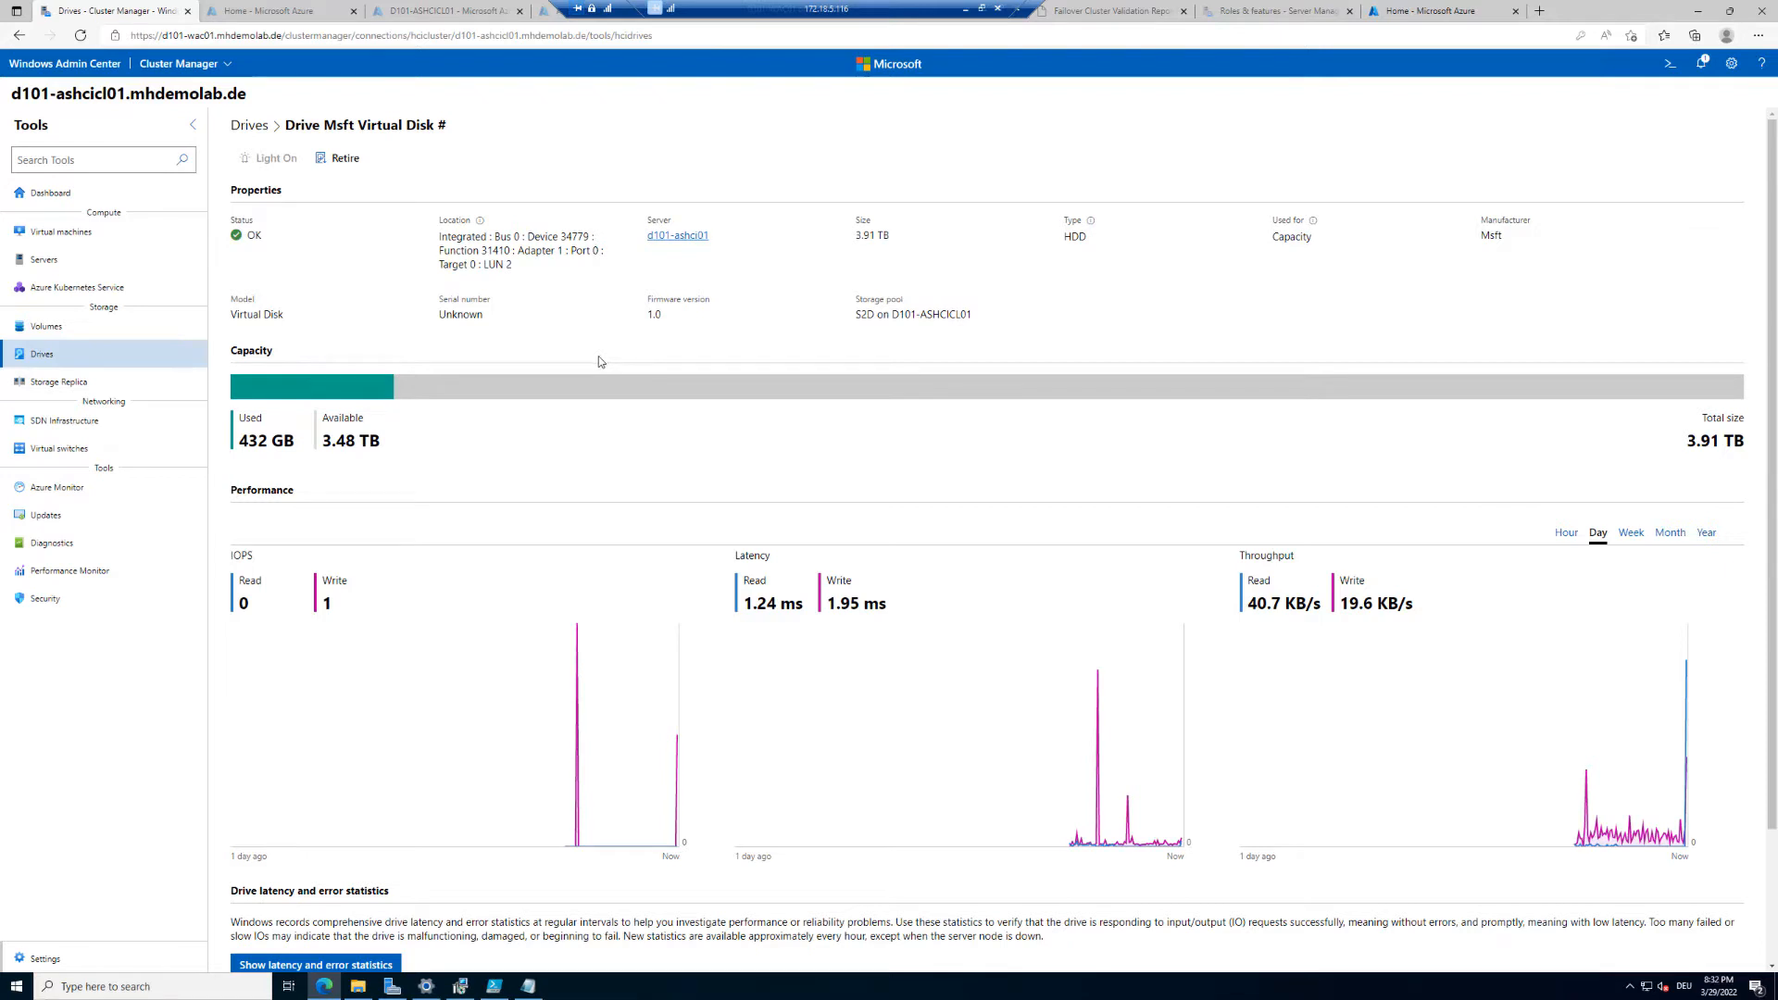
Step: Open the cluster's Storage Spaces and pools settings and review the options for adding new and retiring failed drives
left_click(45, 959)
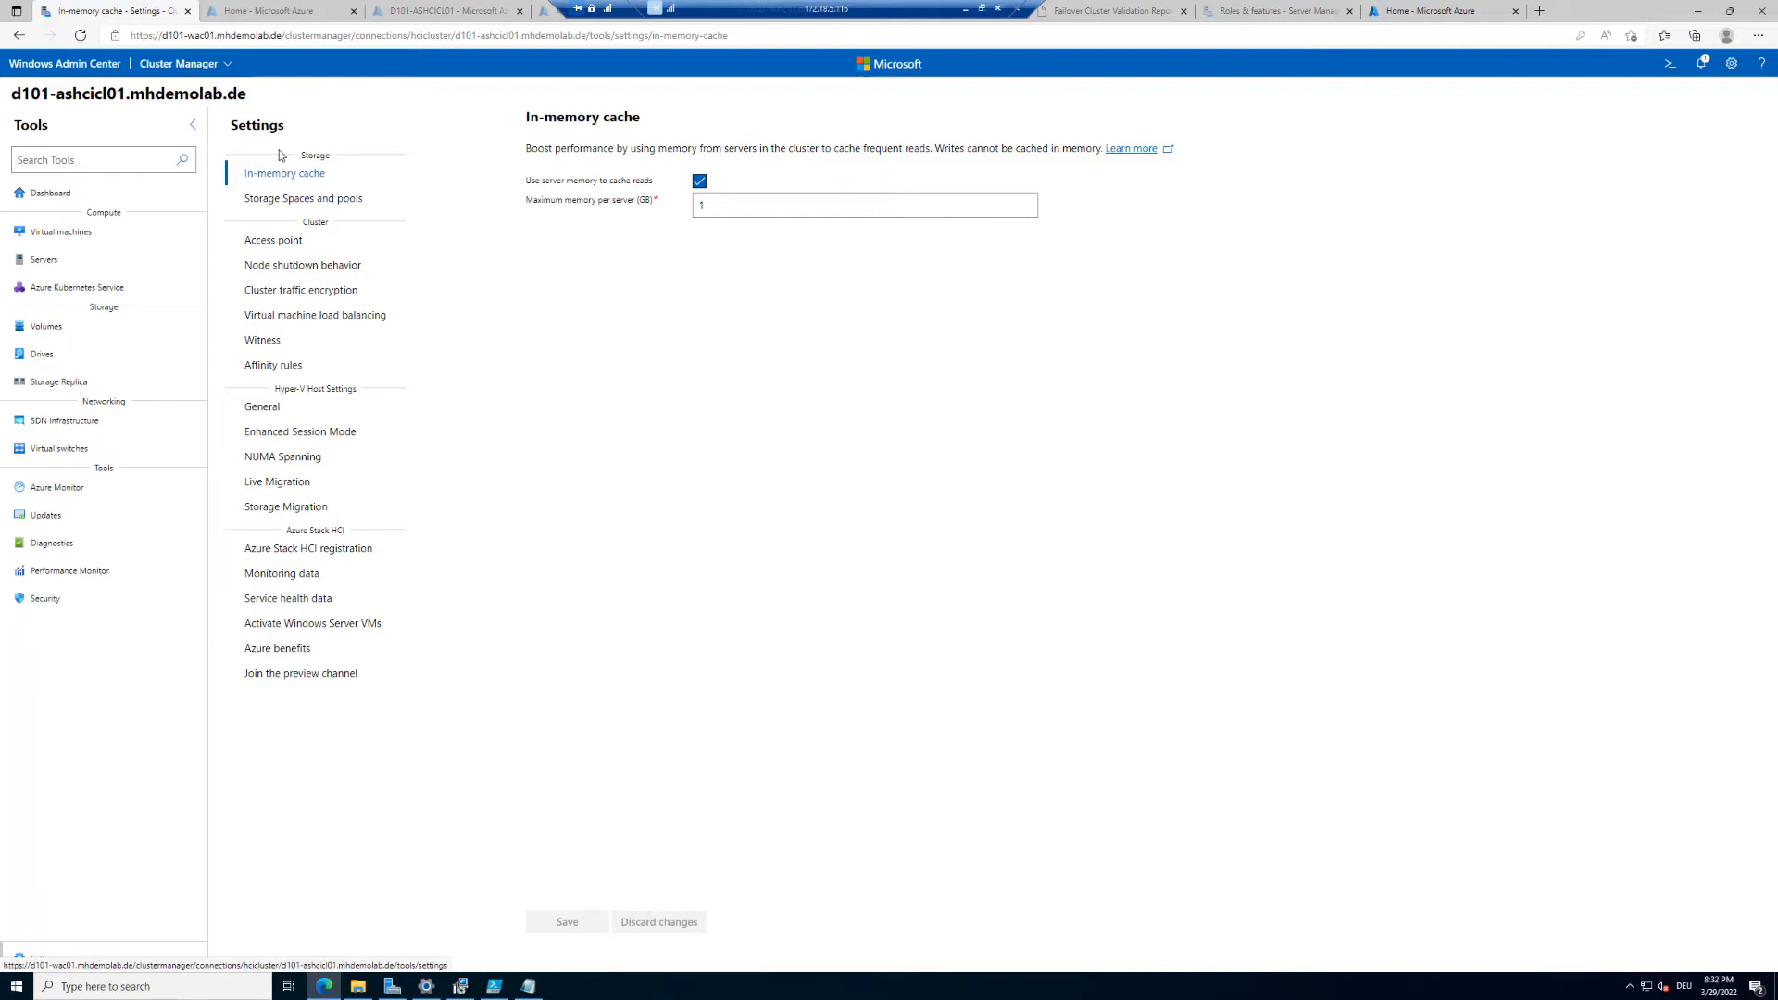
left_click(284, 200)
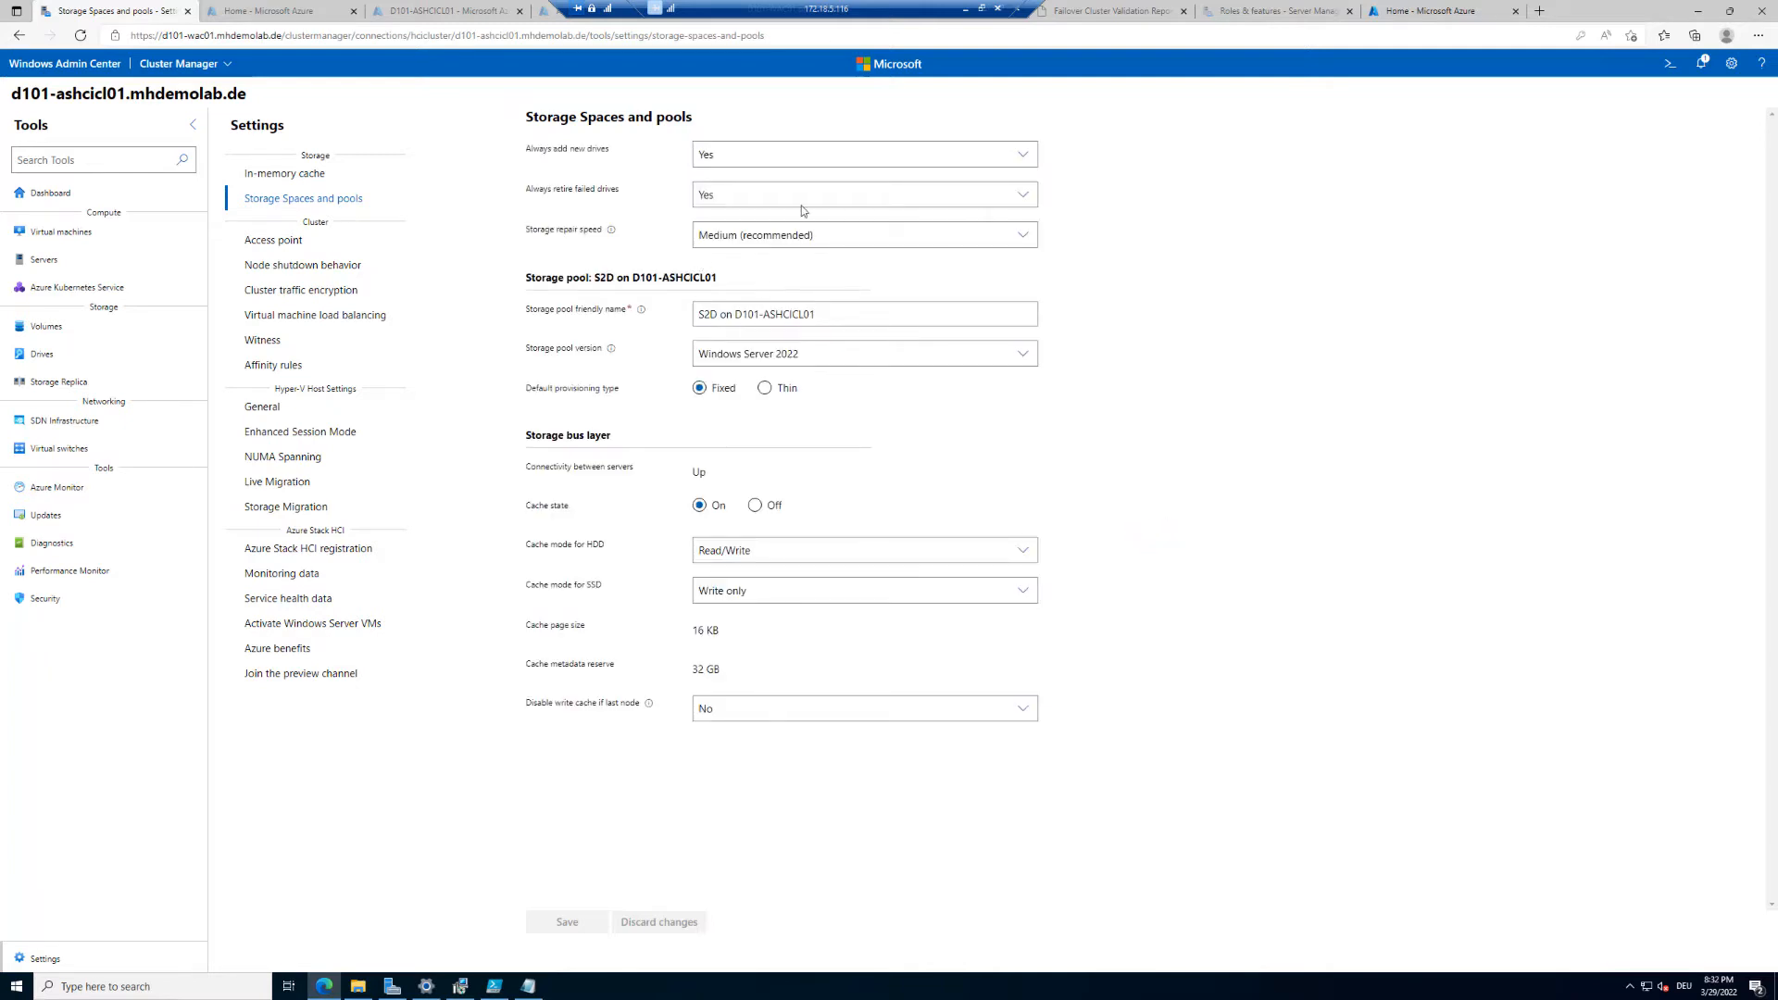
left_click(803, 155)
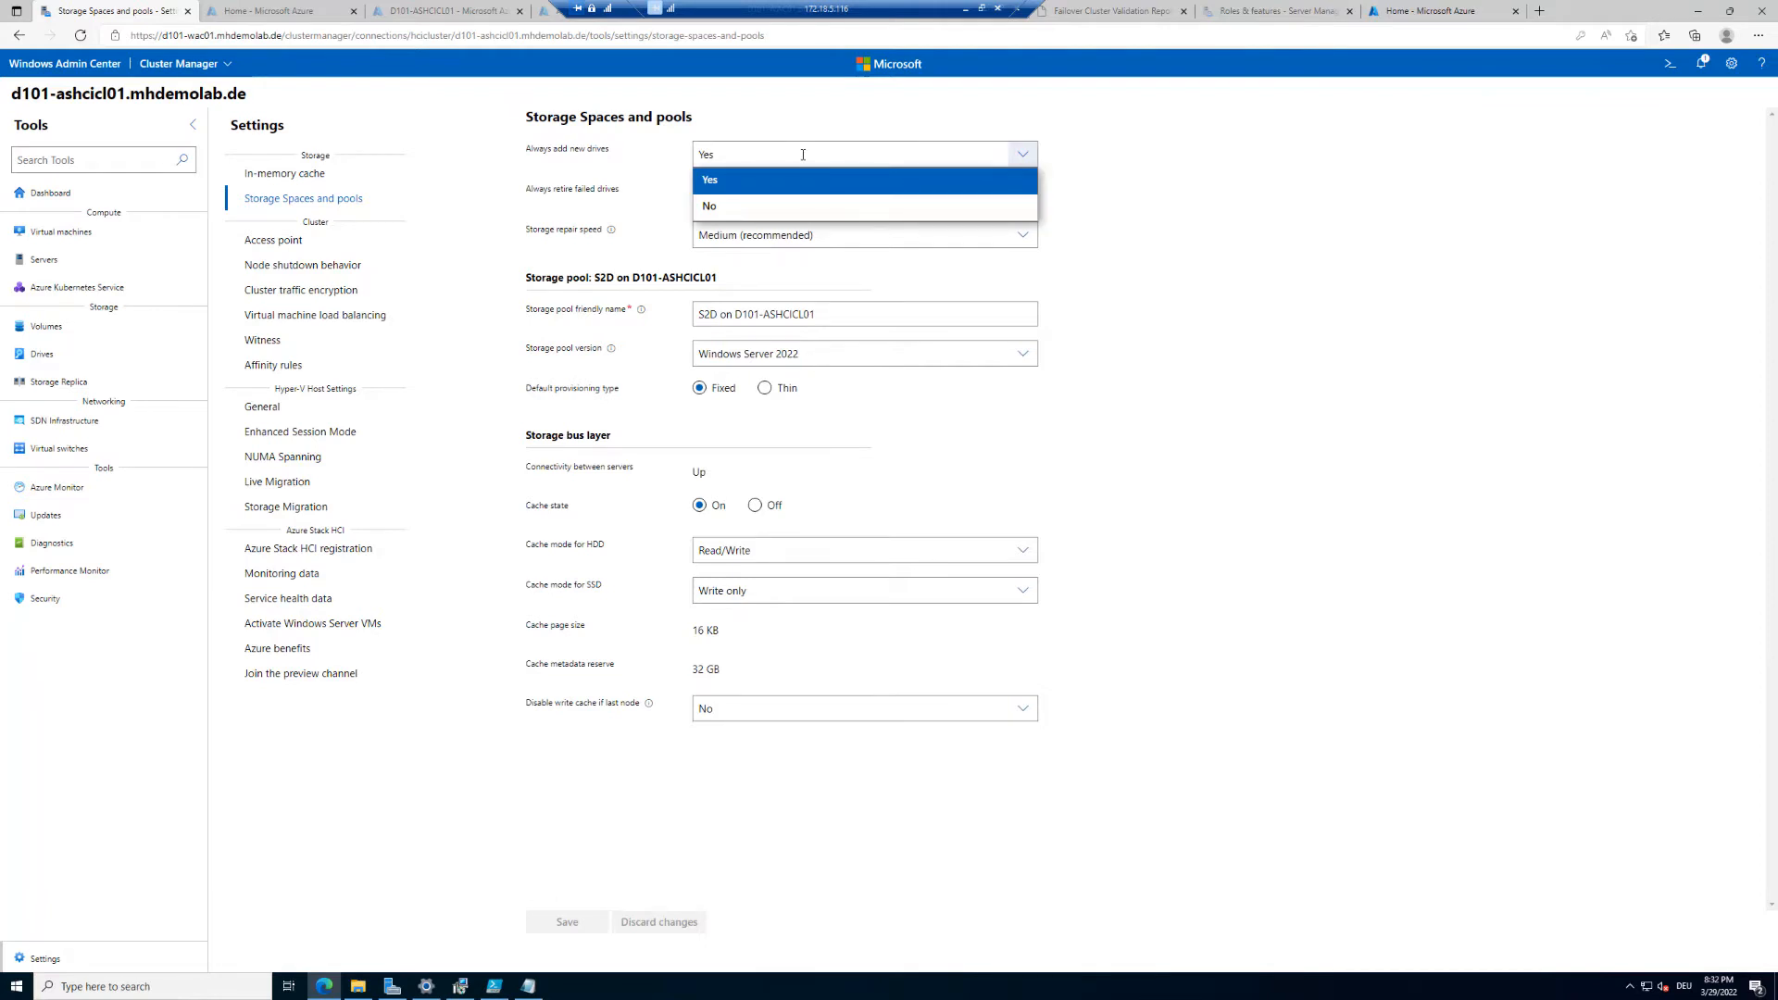
left_click(746, 179)
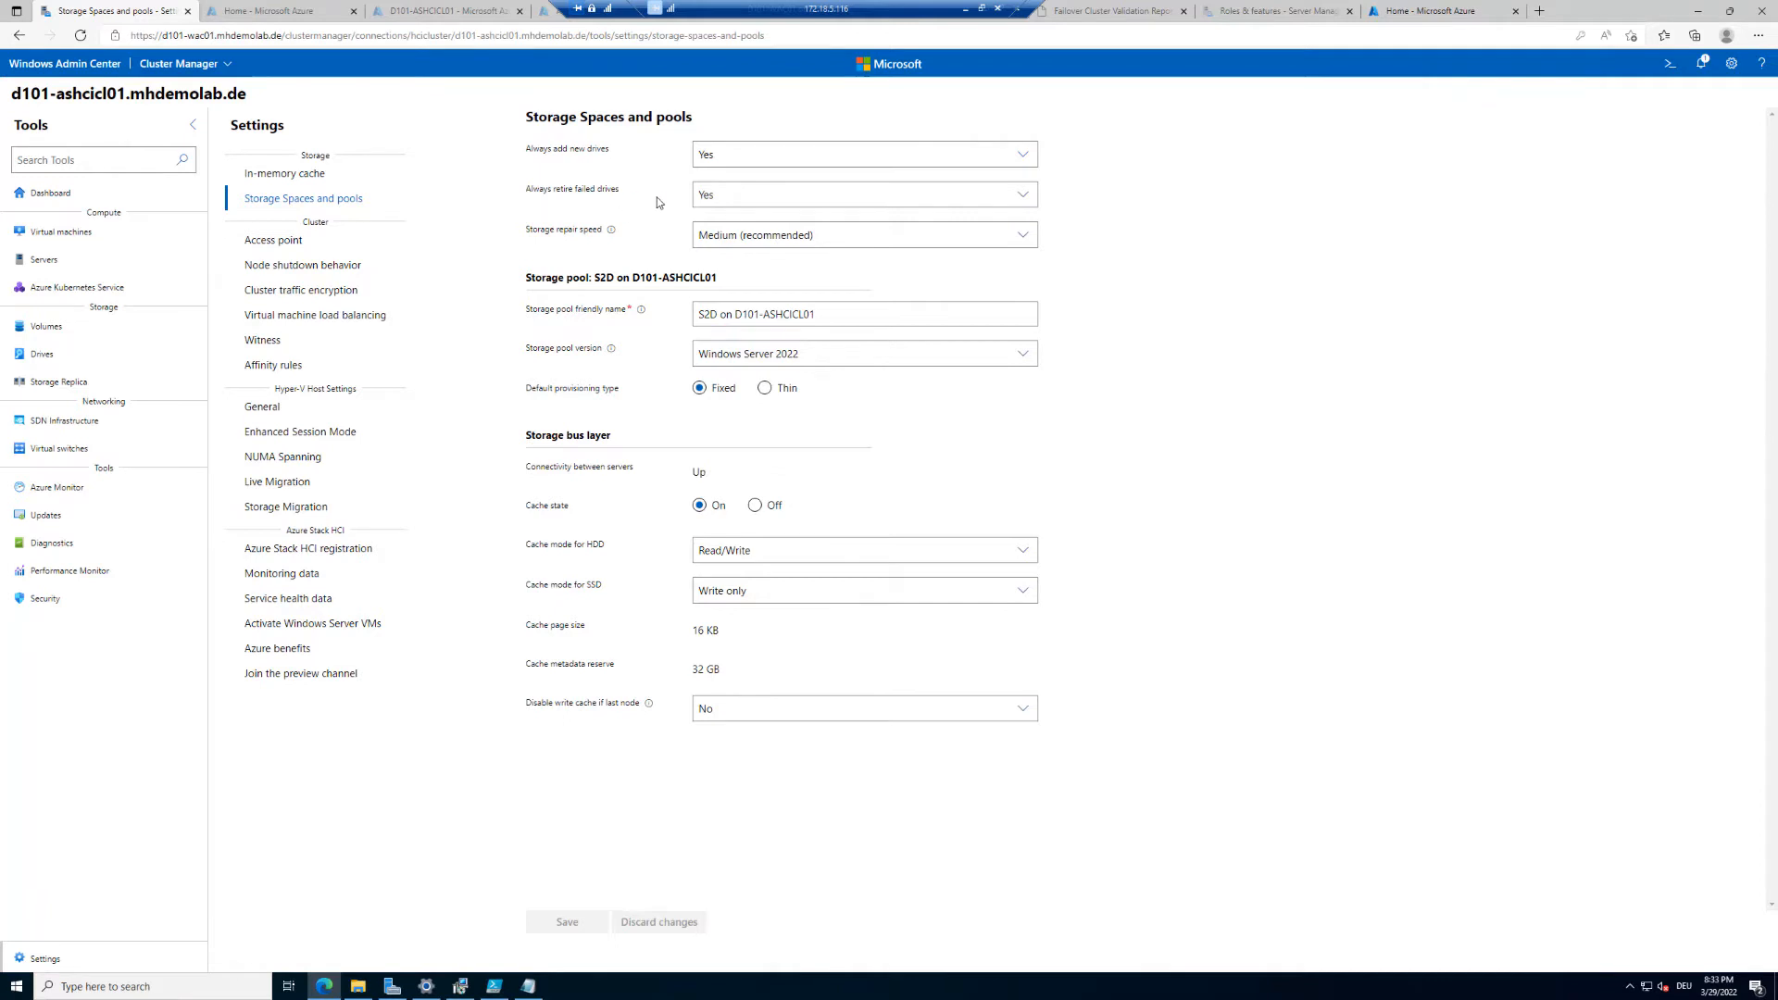
left_click(730, 201)
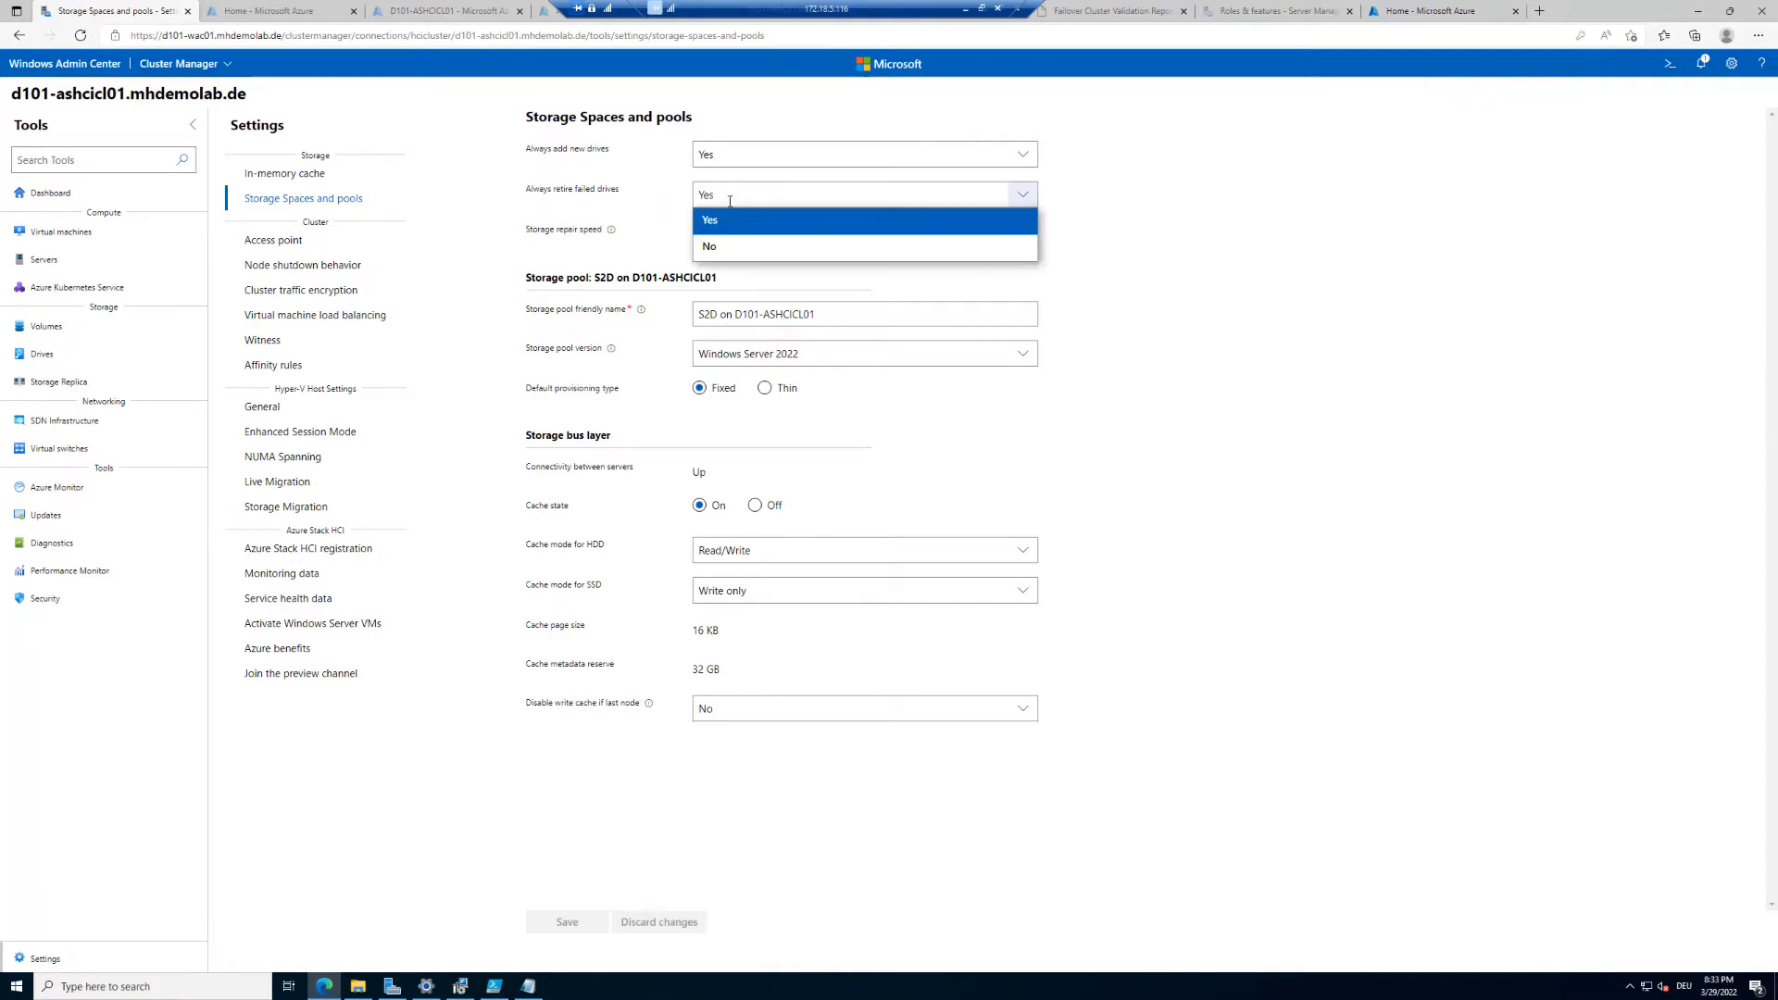
left_click(730, 201)
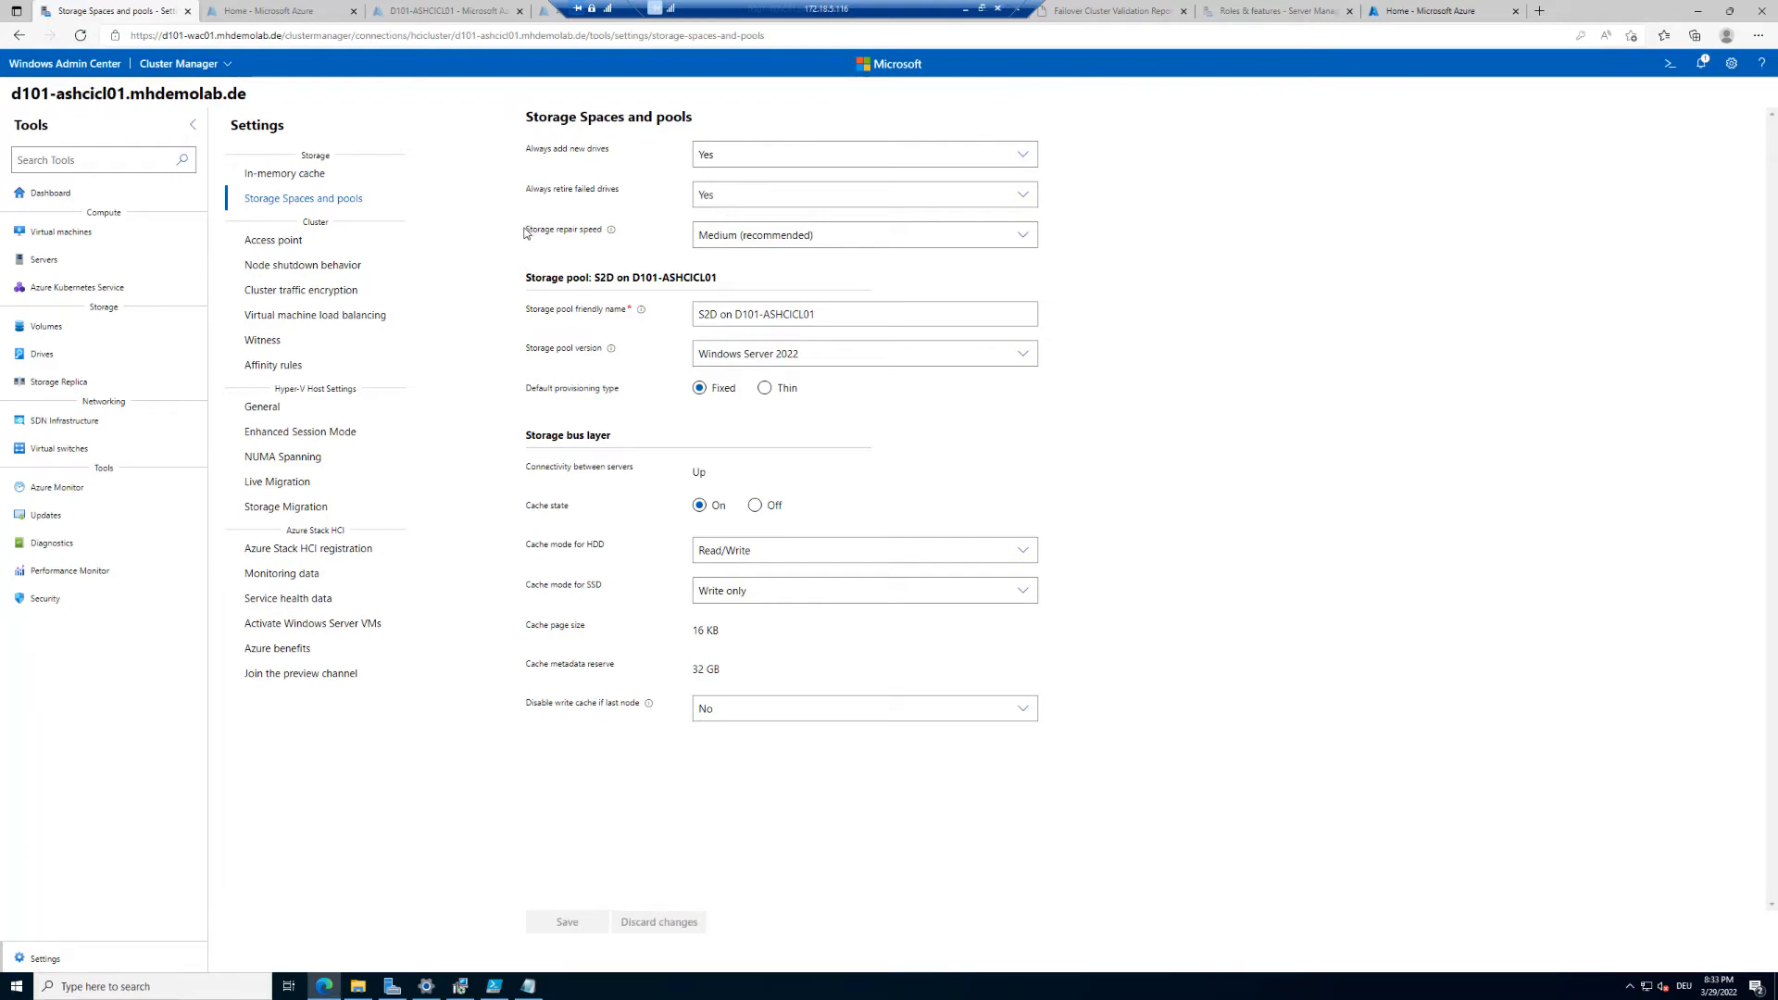
Step: Review the available storage repair speed and storage pool version options
left_click(859, 234)
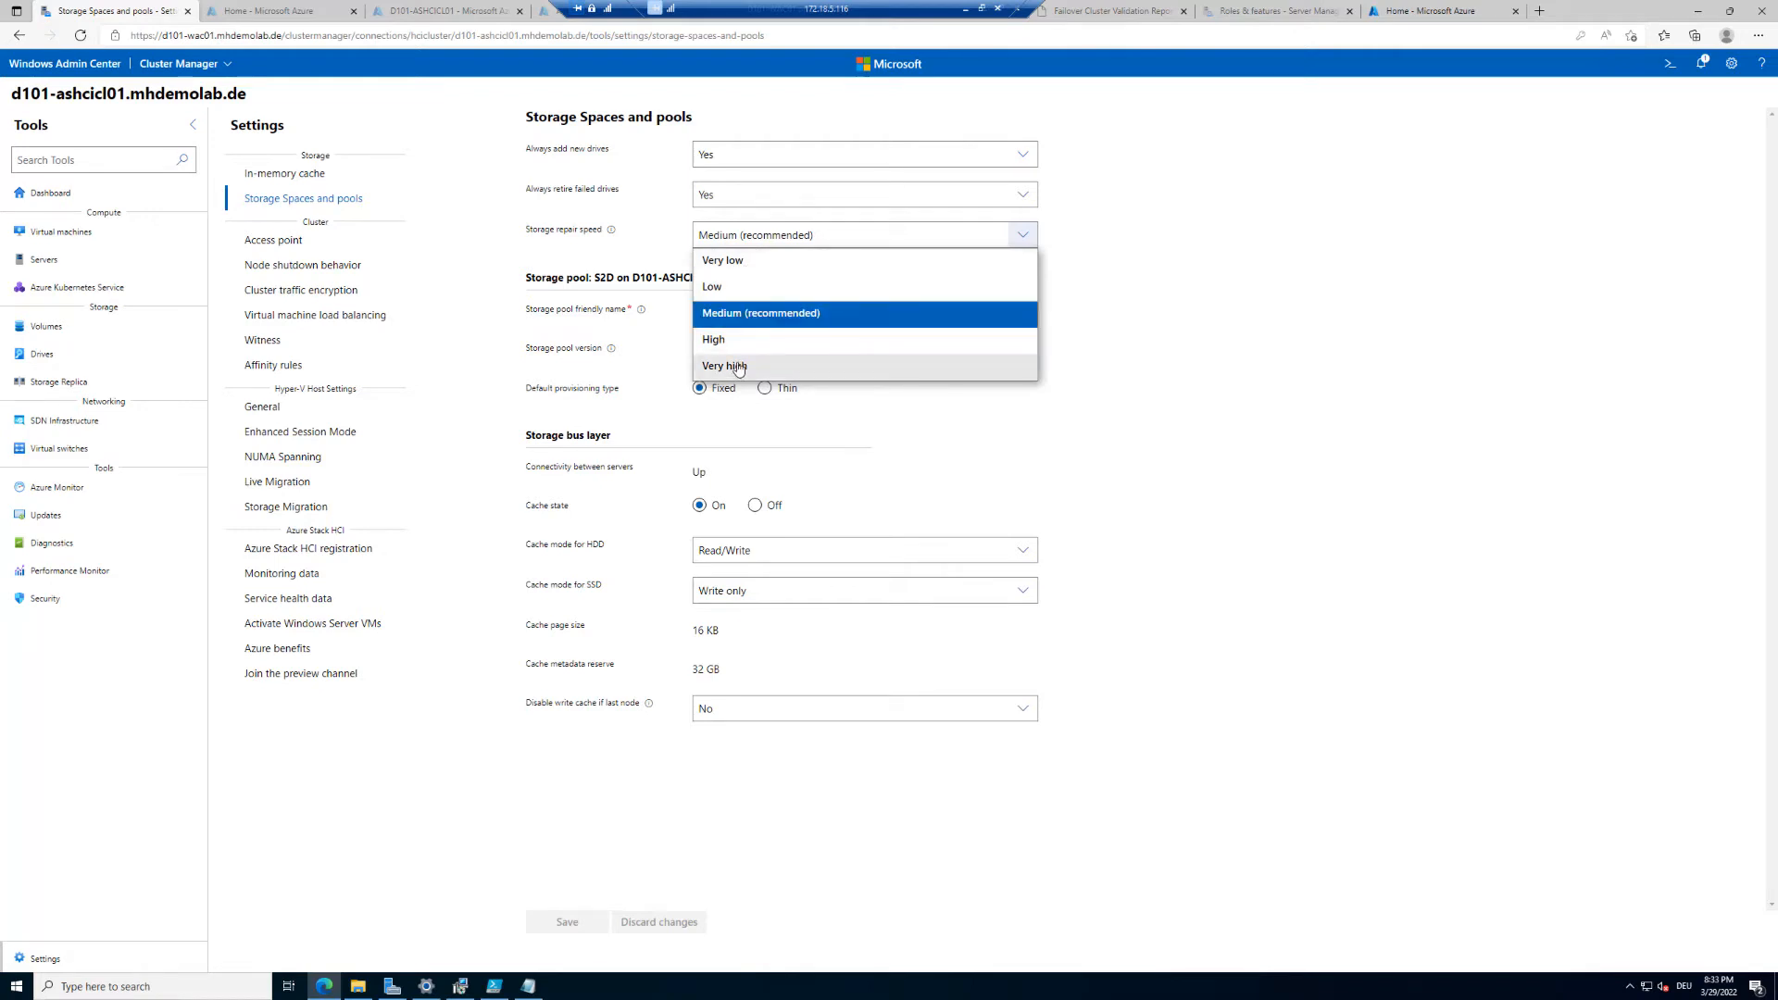
left_click(763, 313)
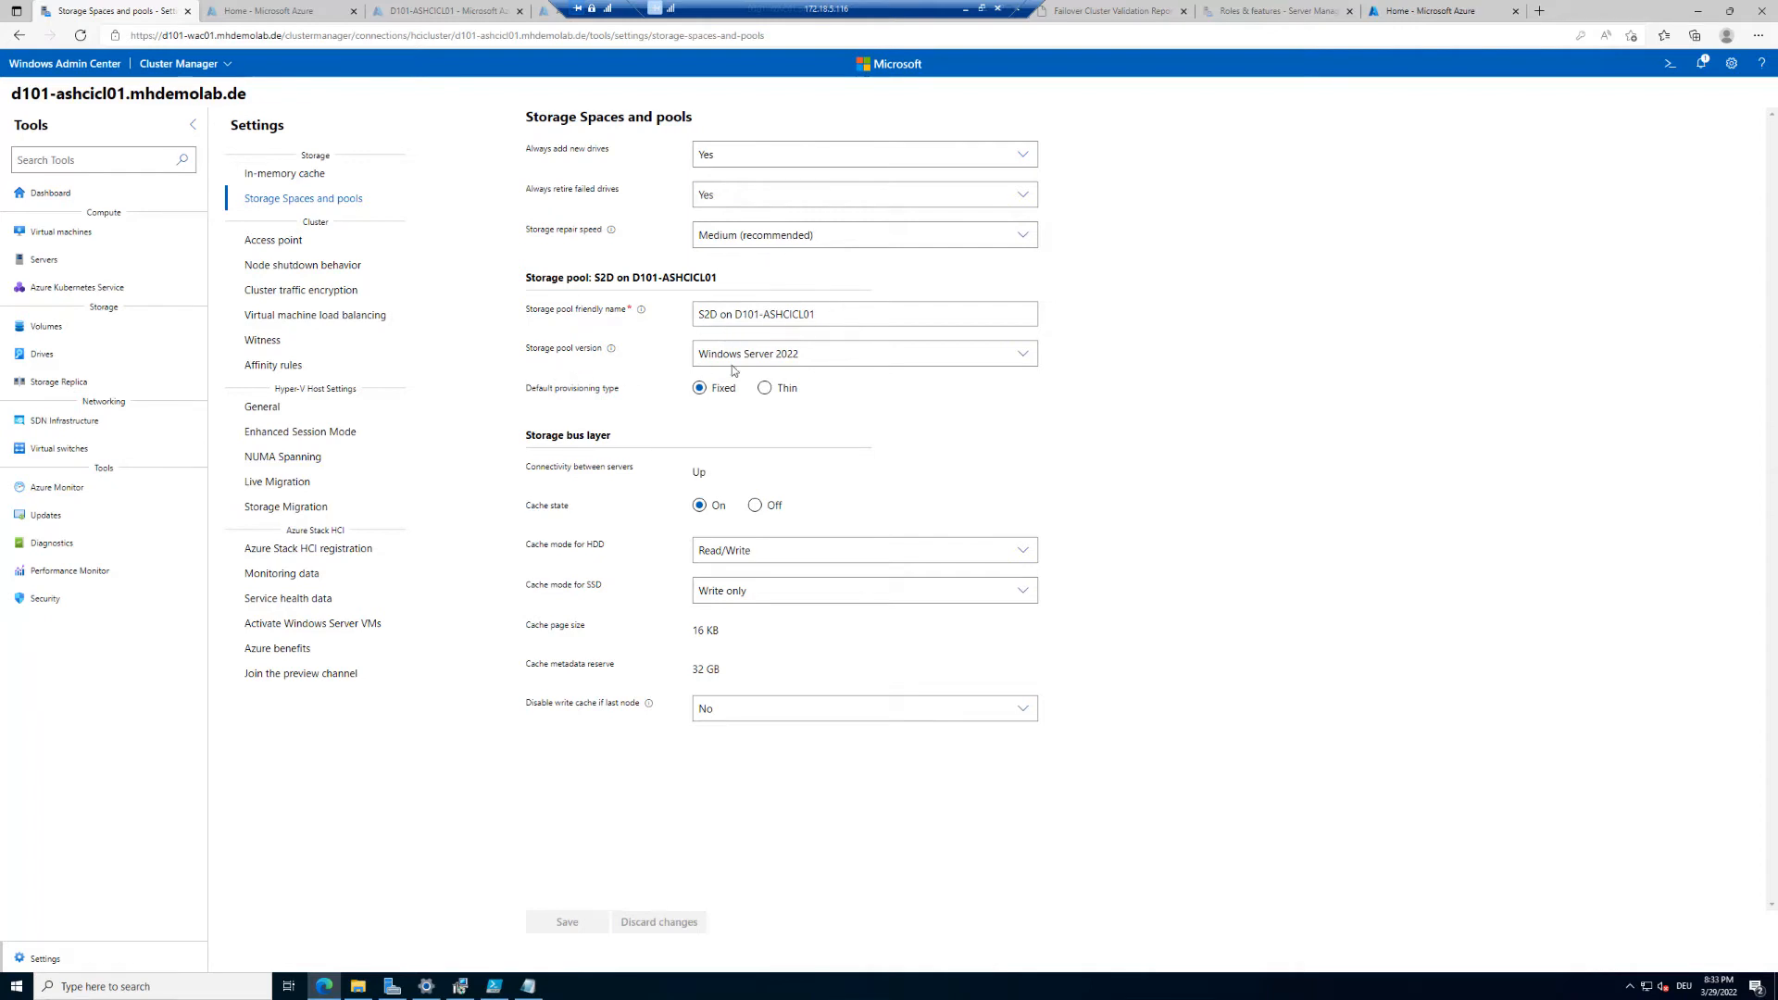
left_click(832, 353)
left_click(838, 379)
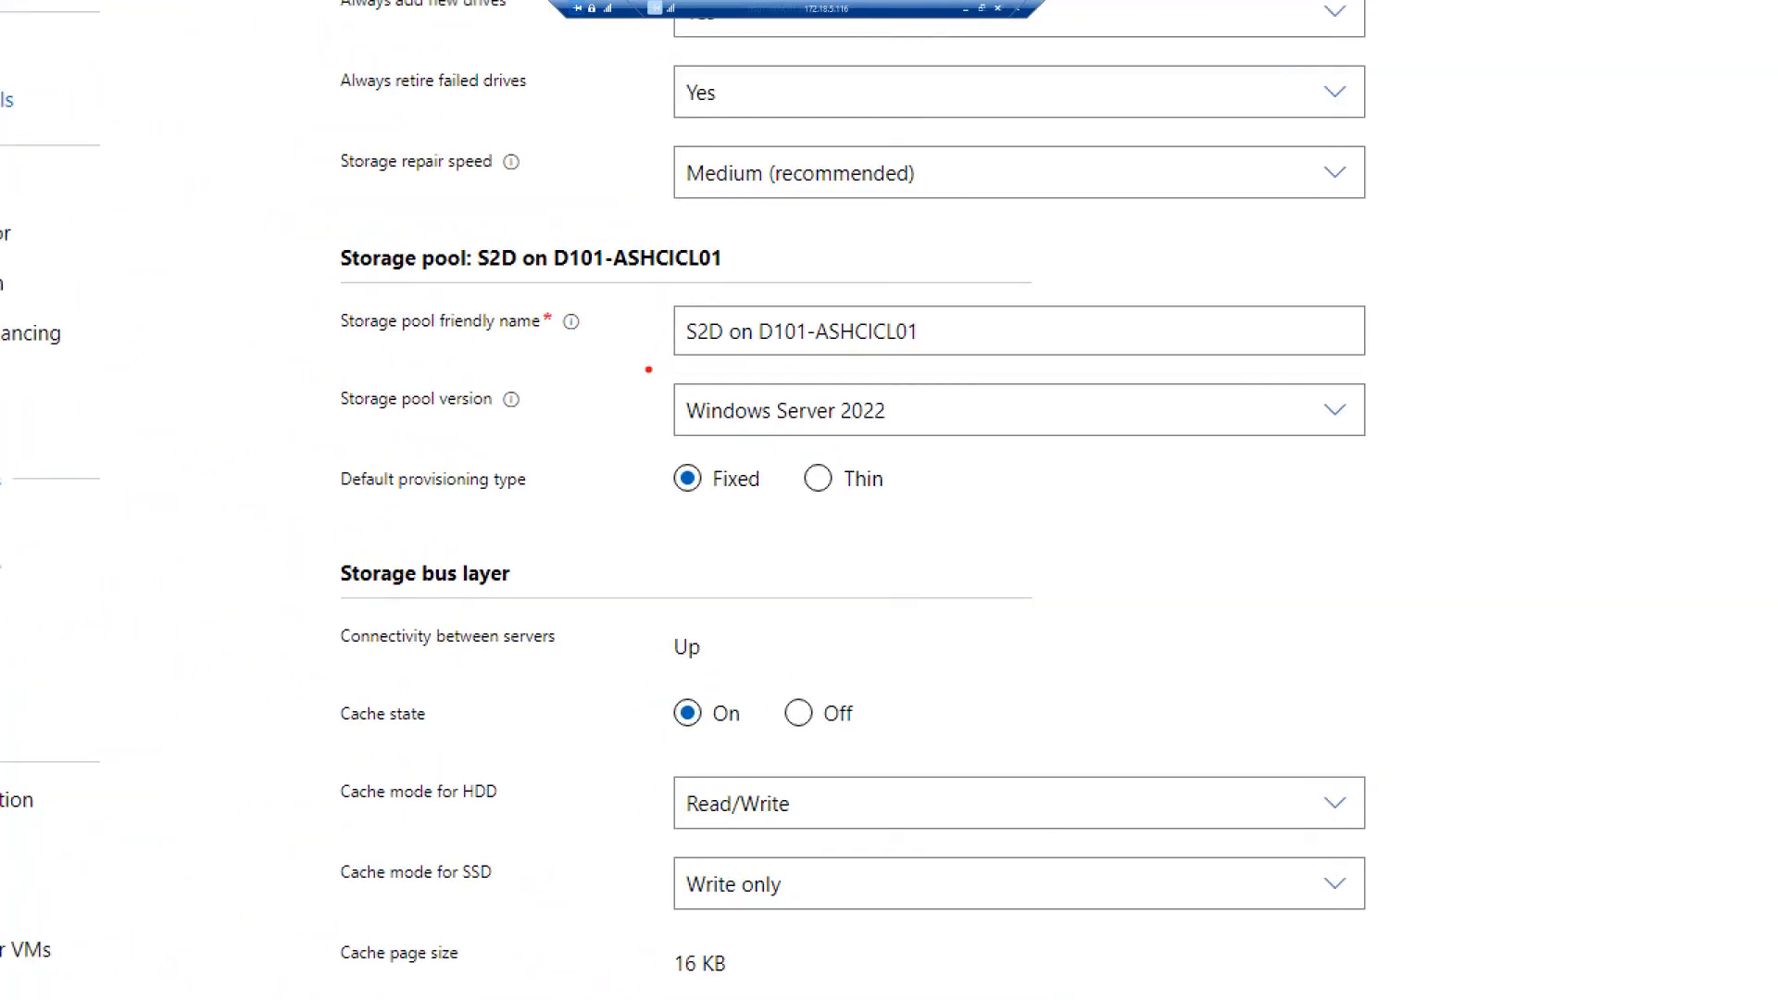
Step: Review the storage pool version and the storage bus layer's connectivity, cache state and HDD cache mode options
mouse_move(645, 366)
left_mouse_down()
mouse_move(849, 439)
mouse_move(986, 449)
left_mouse_up()
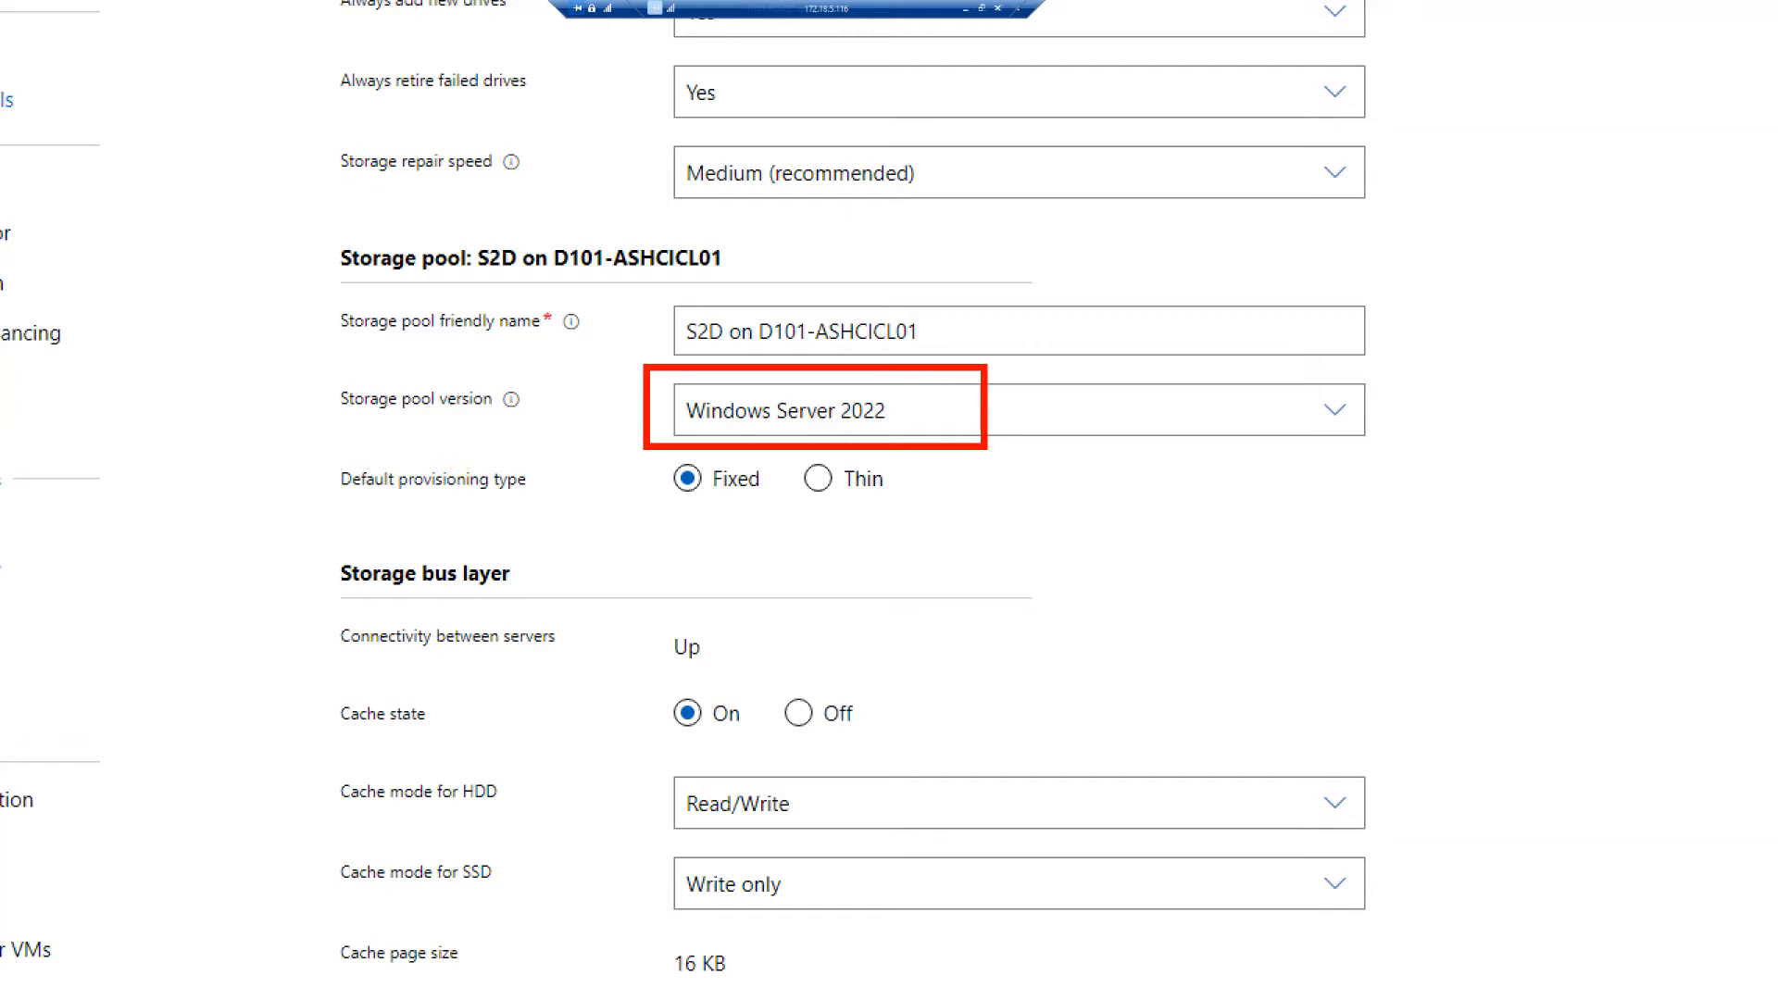
left_click(1124, 430)
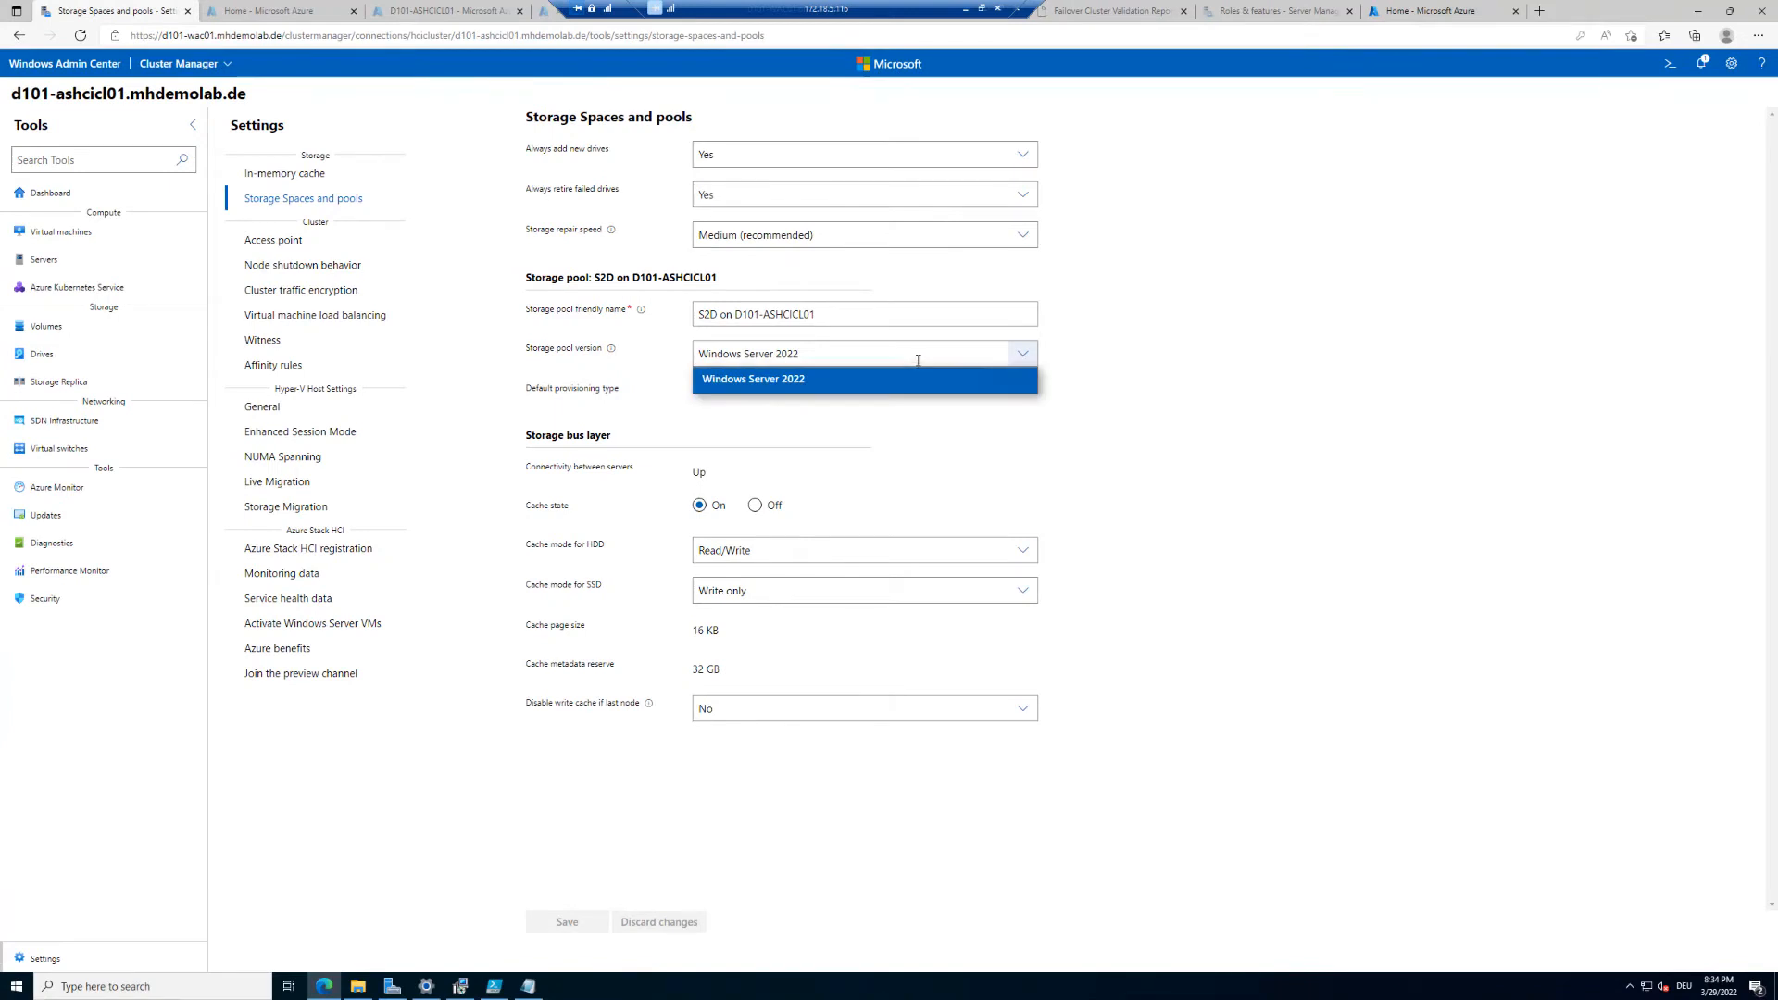
left_click(916, 357)
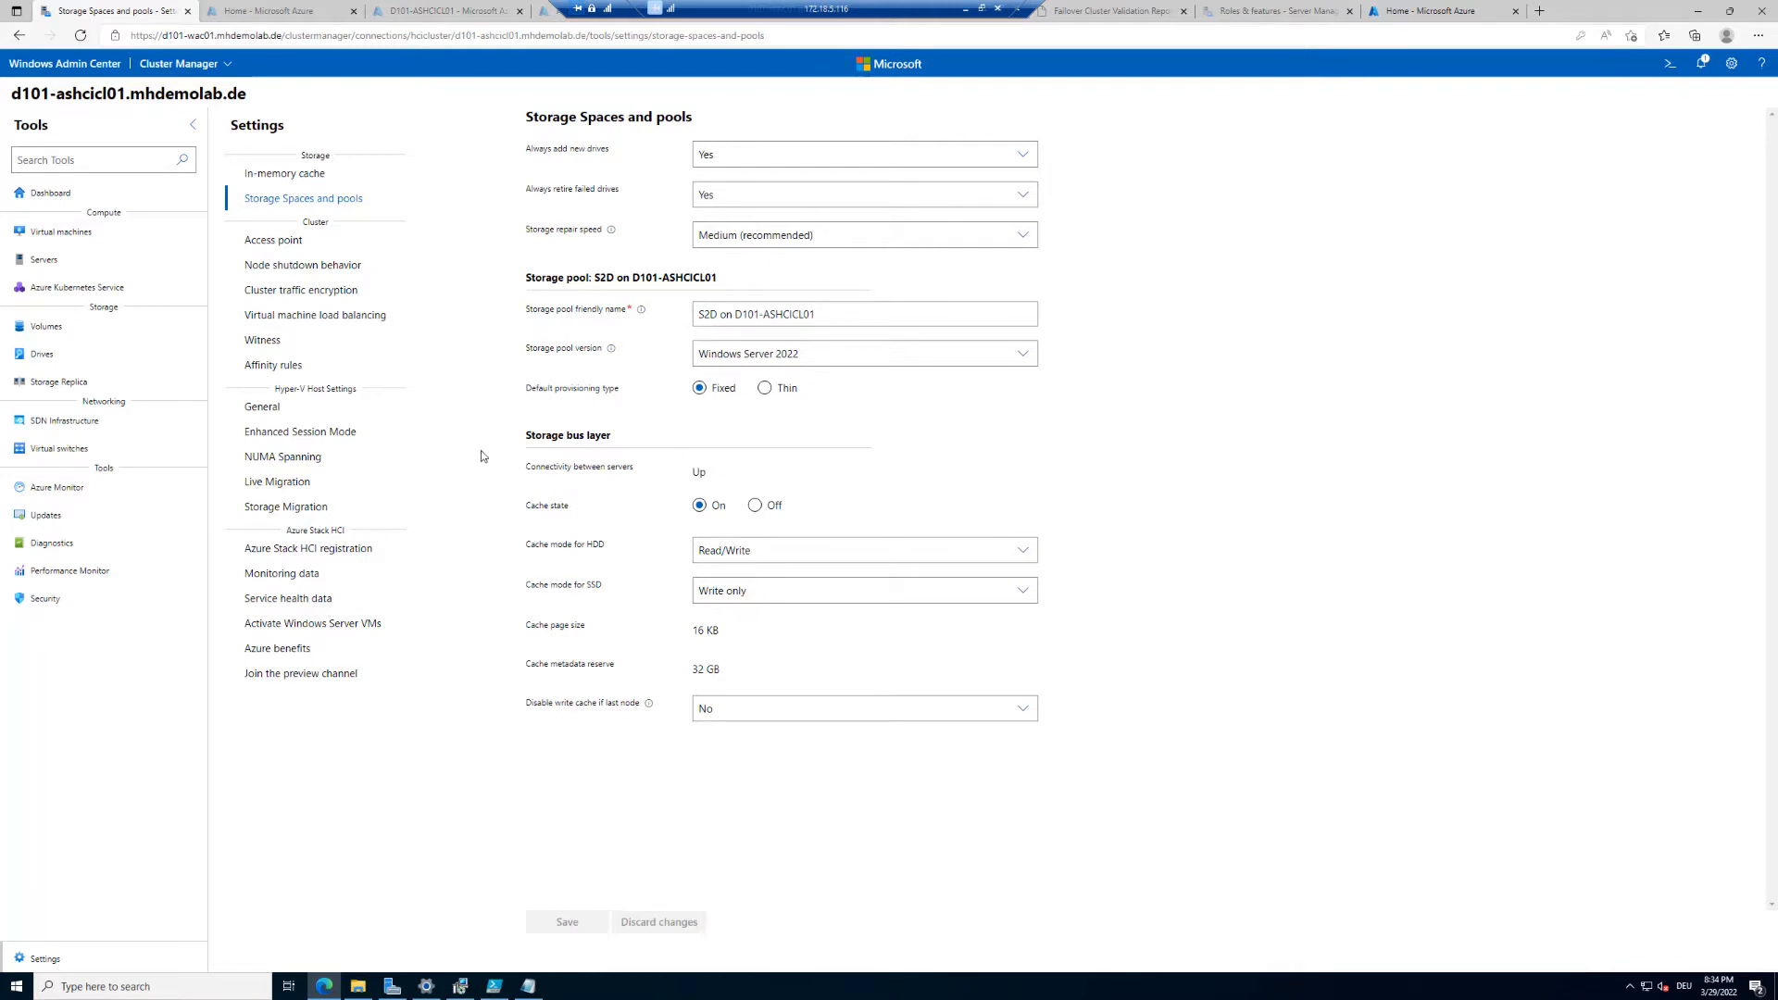
left_click_drag(546, 473, 738, 479)
left_click_drag(535, 546, 610, 548)
left_click(753, 544)
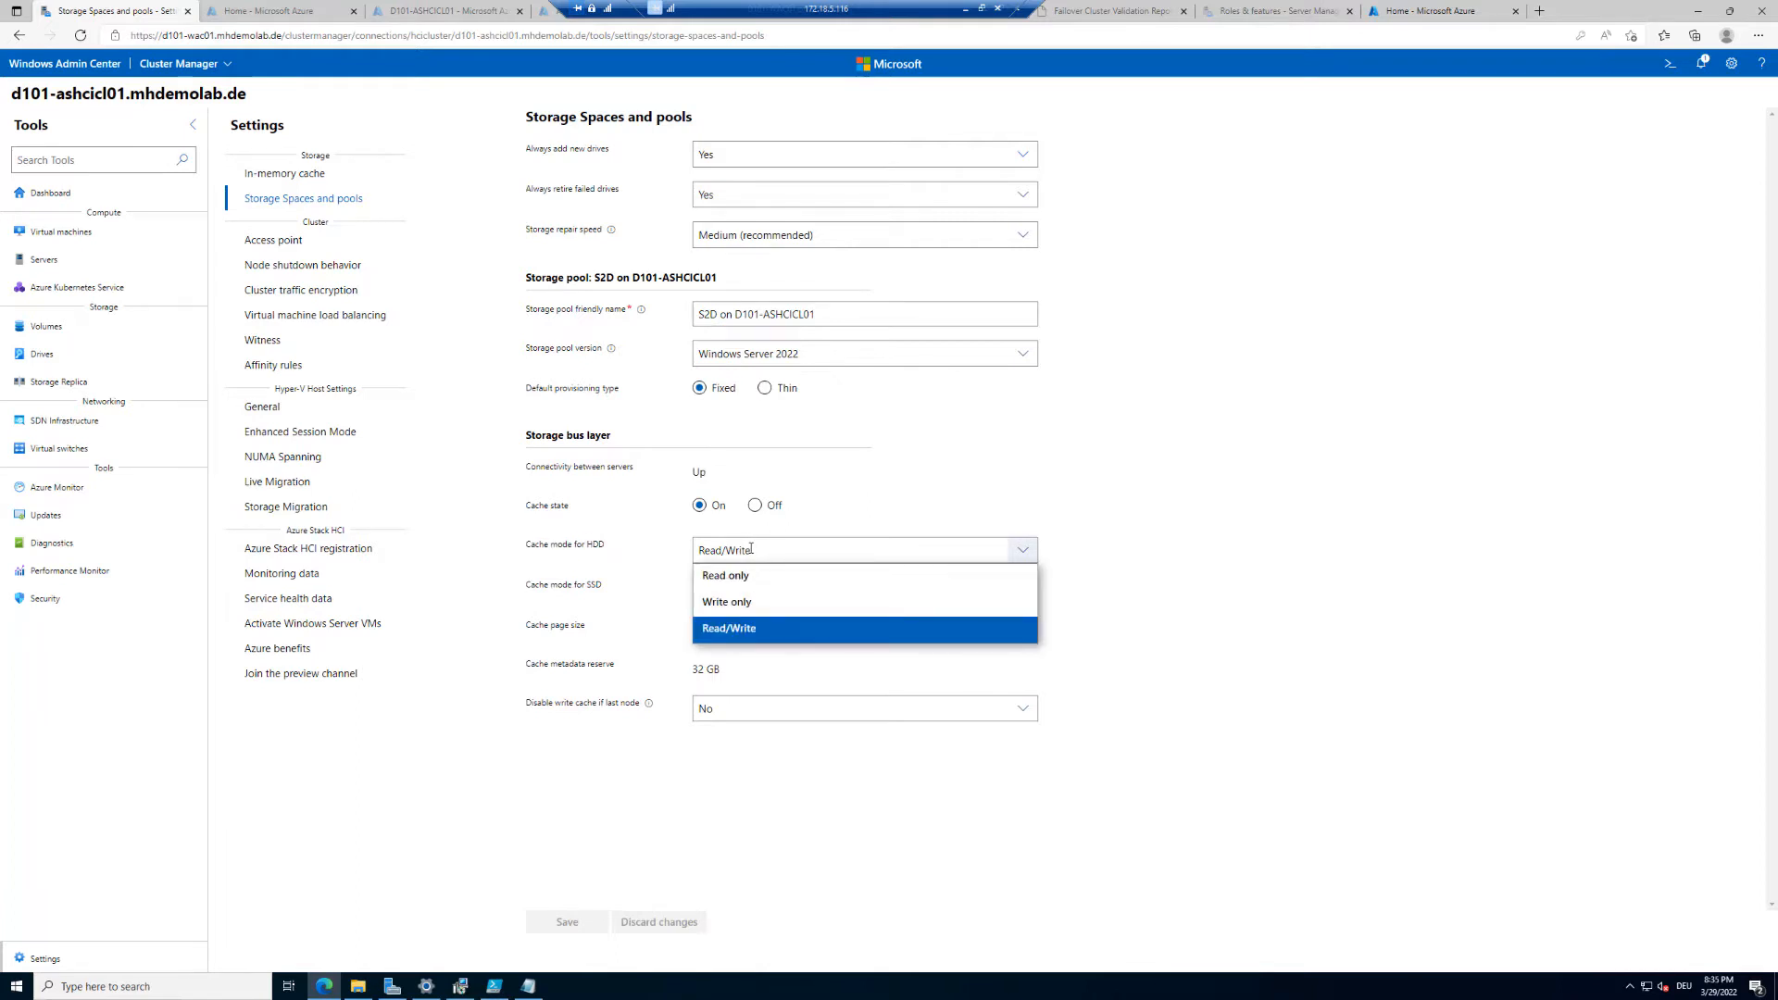
left_click(751, 549)
left_click_drag(578, 586, 615, 664)
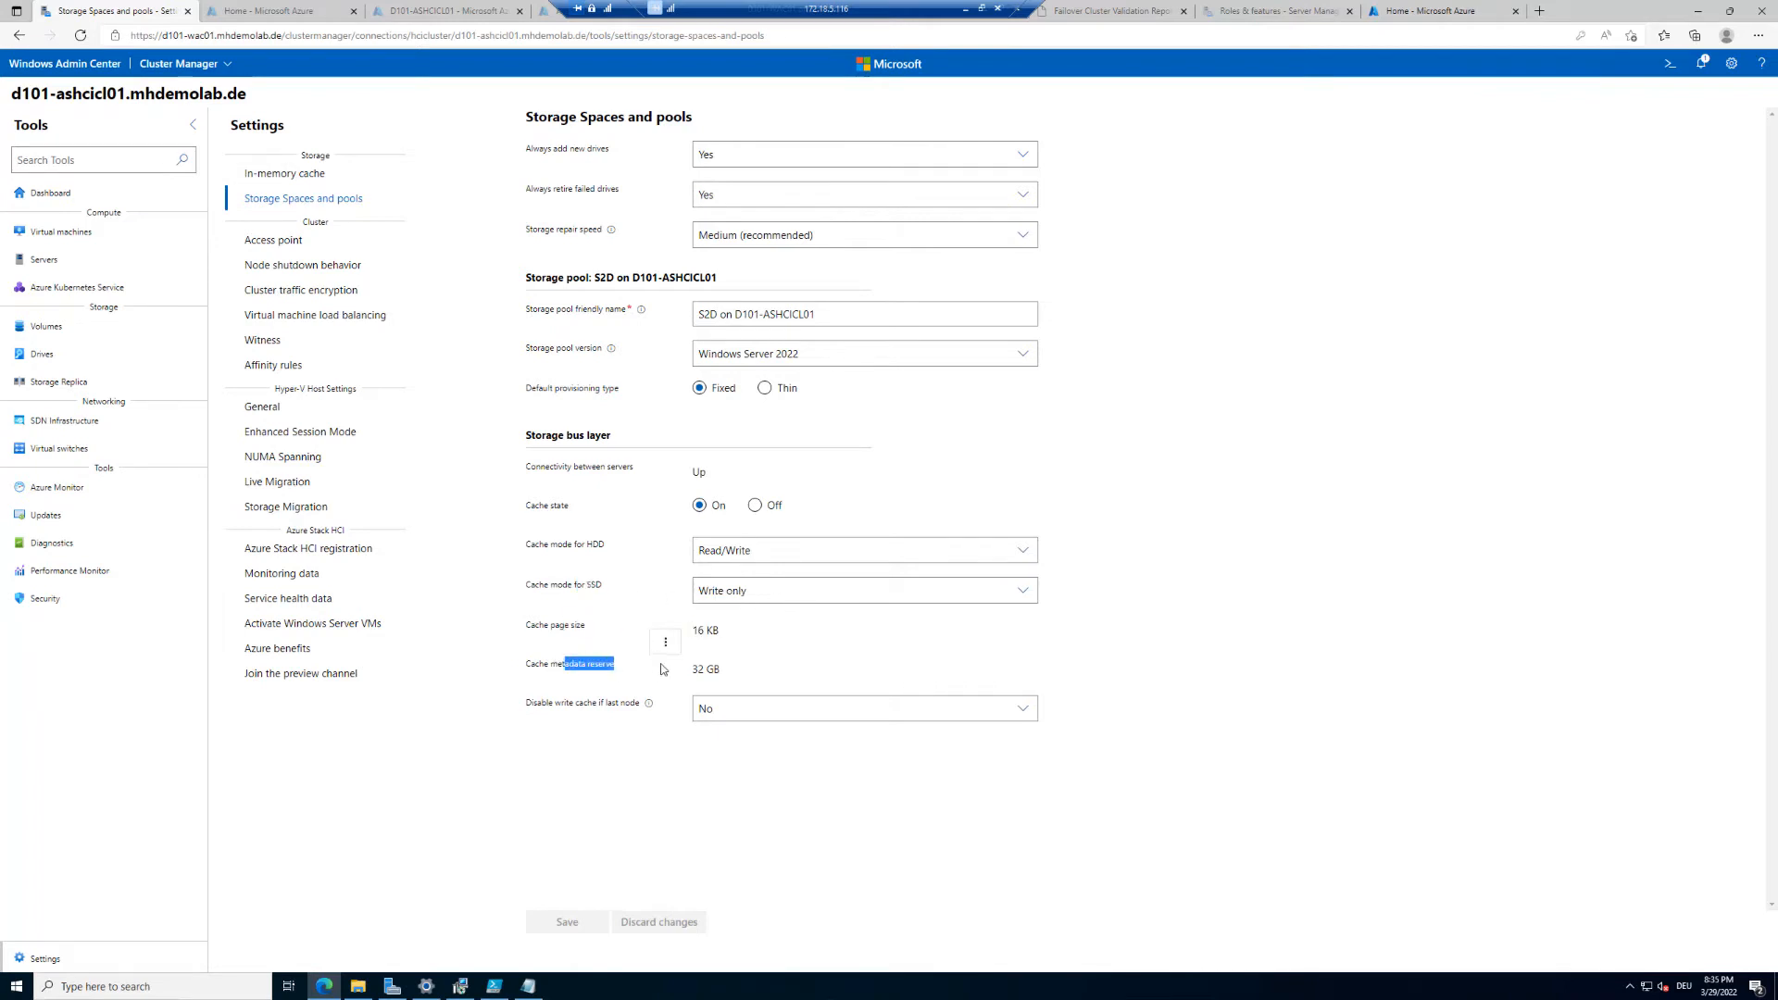
Step: Review the options for disabling write cache if only the last node remains
left_click(532, 714)
mouse_move(650, 710)
left_click(758, 711)
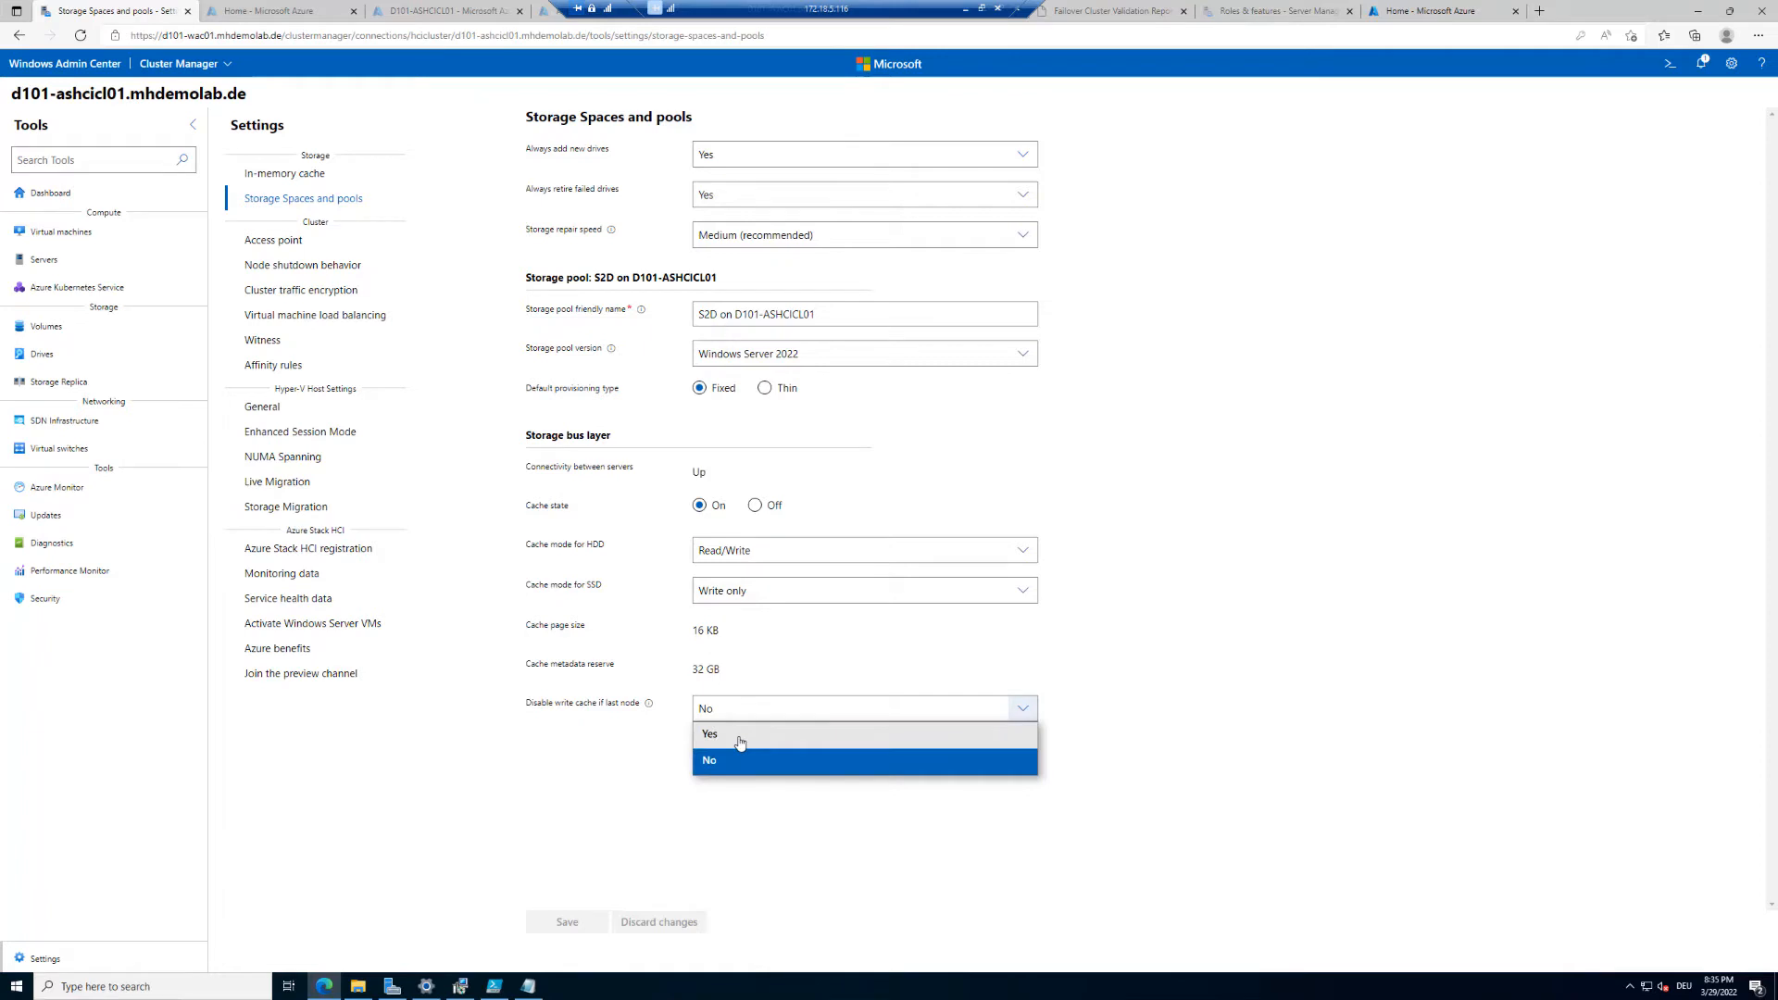
left_click(639, 770)
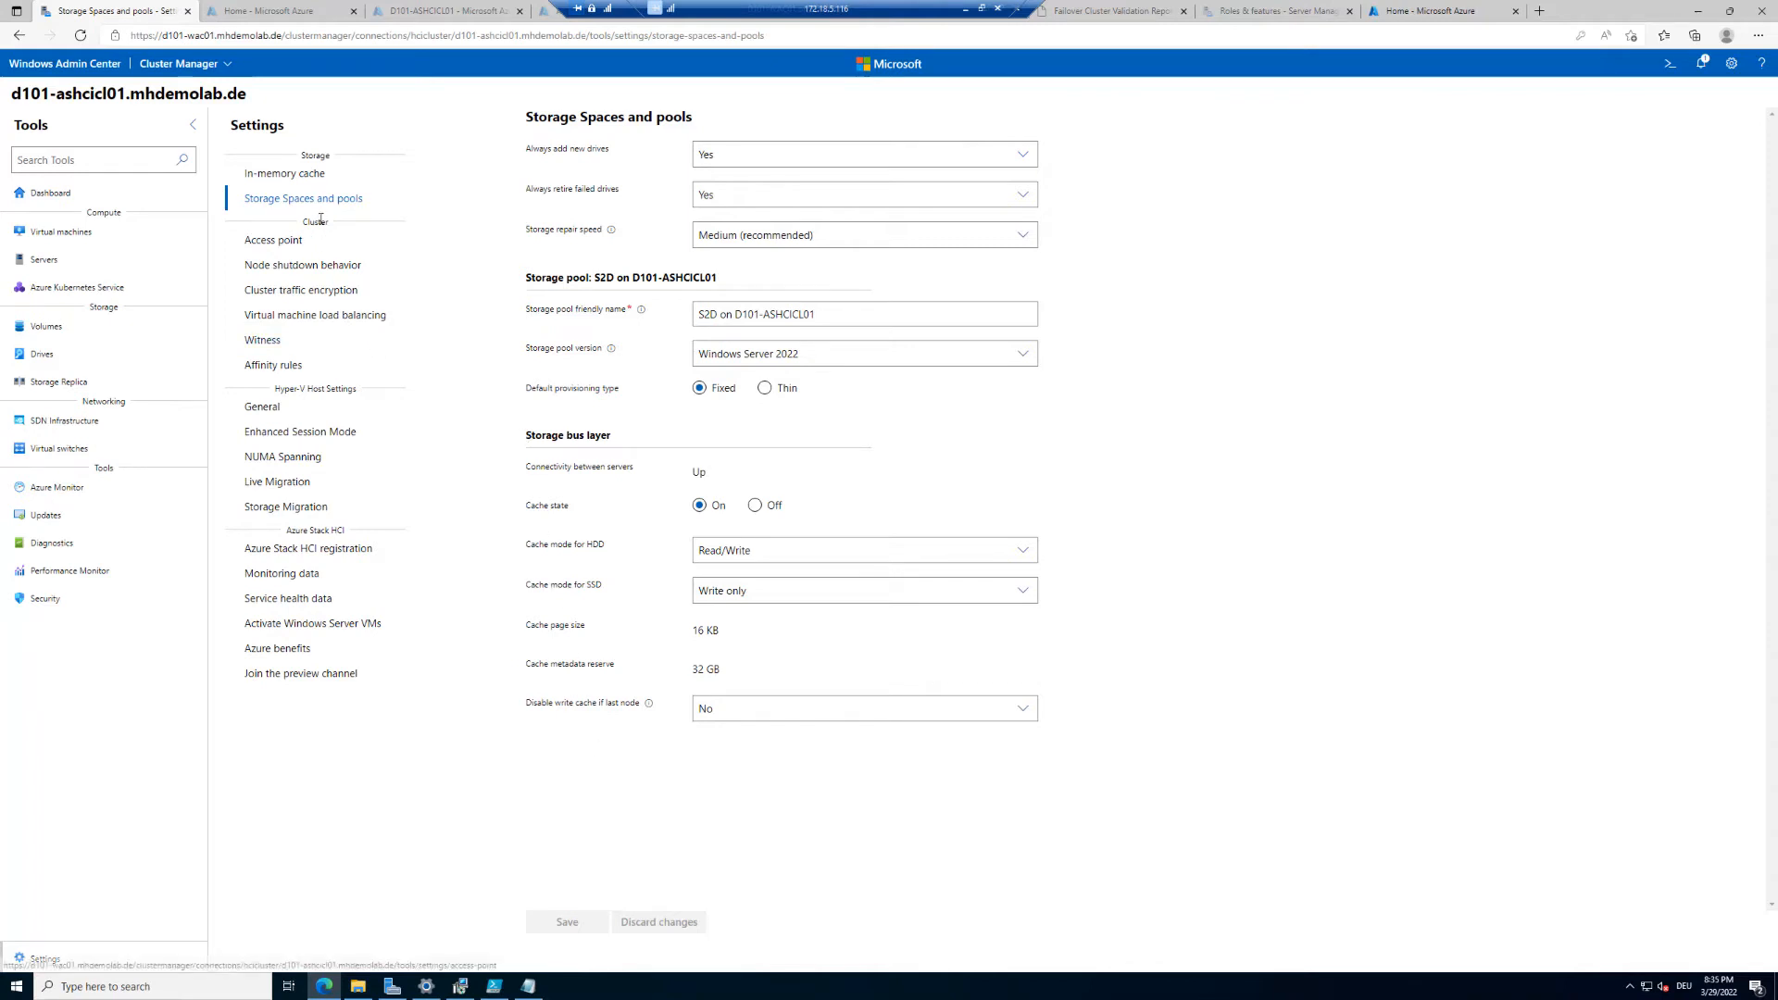
Step: Browse the cluster's access point, node shutdown behavior, traffic encryption and virtual machine load balancing settings
left_click(287, 243)
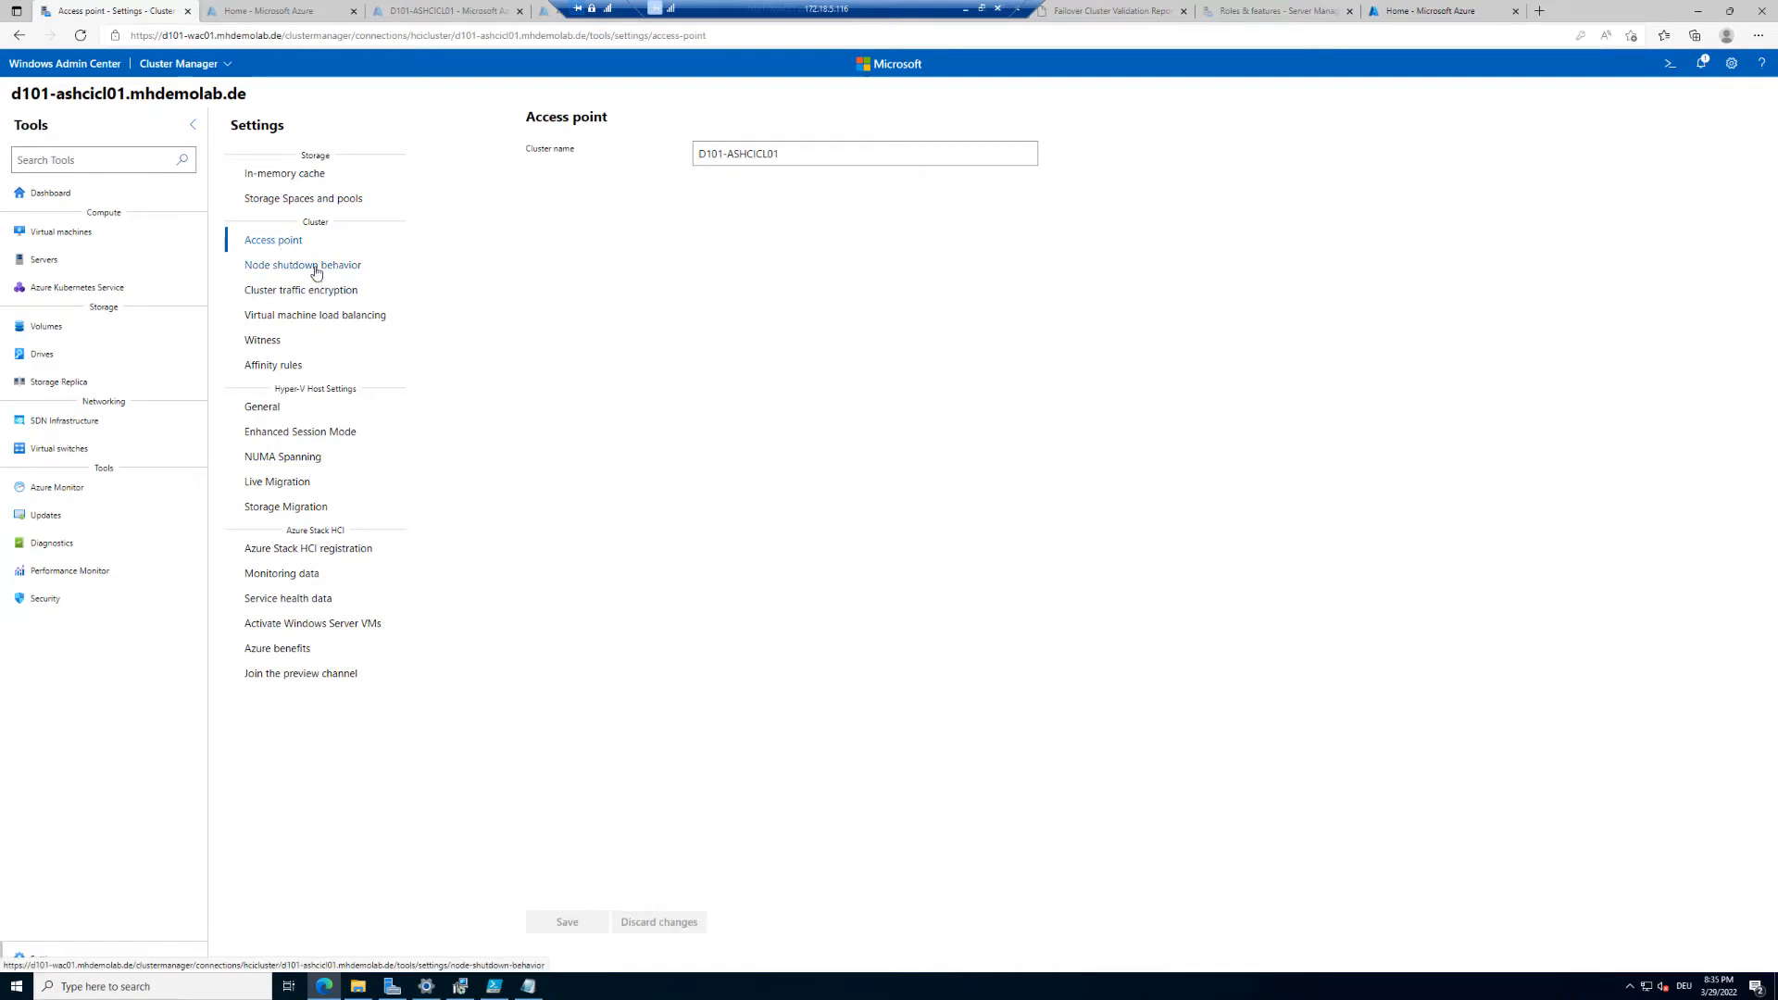
left_click(315, 270)
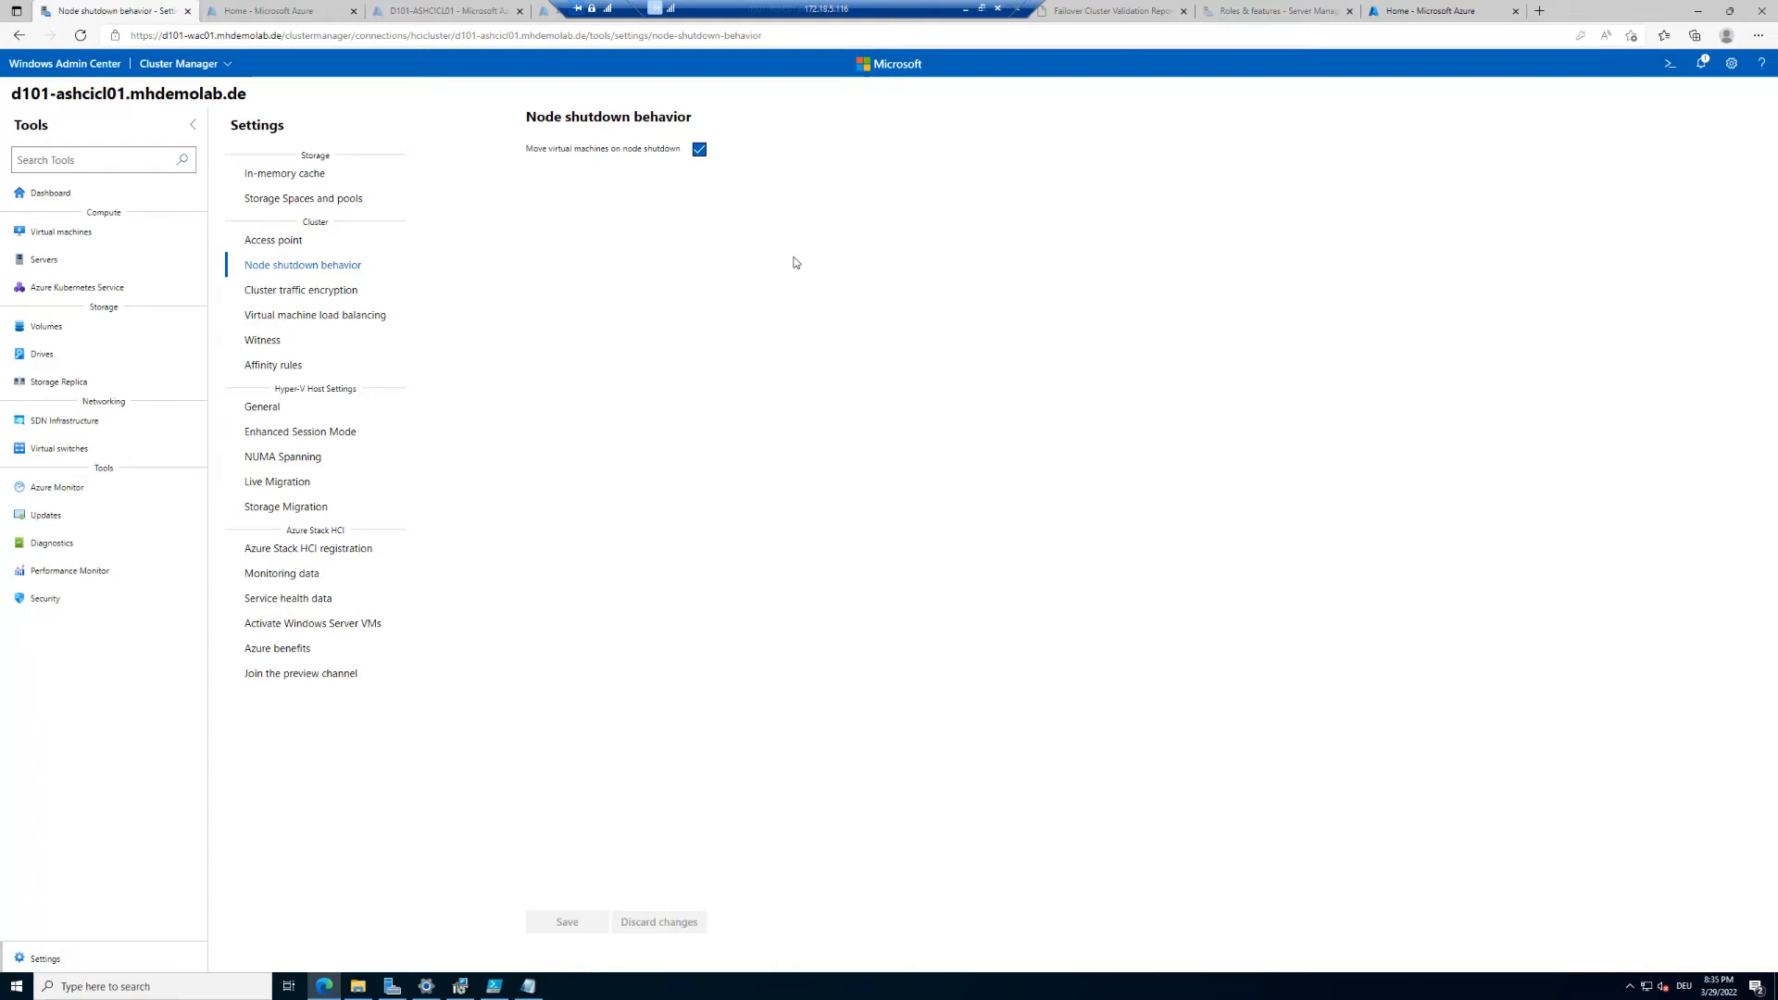
left_click(317, 314)
left_click(350, 290)
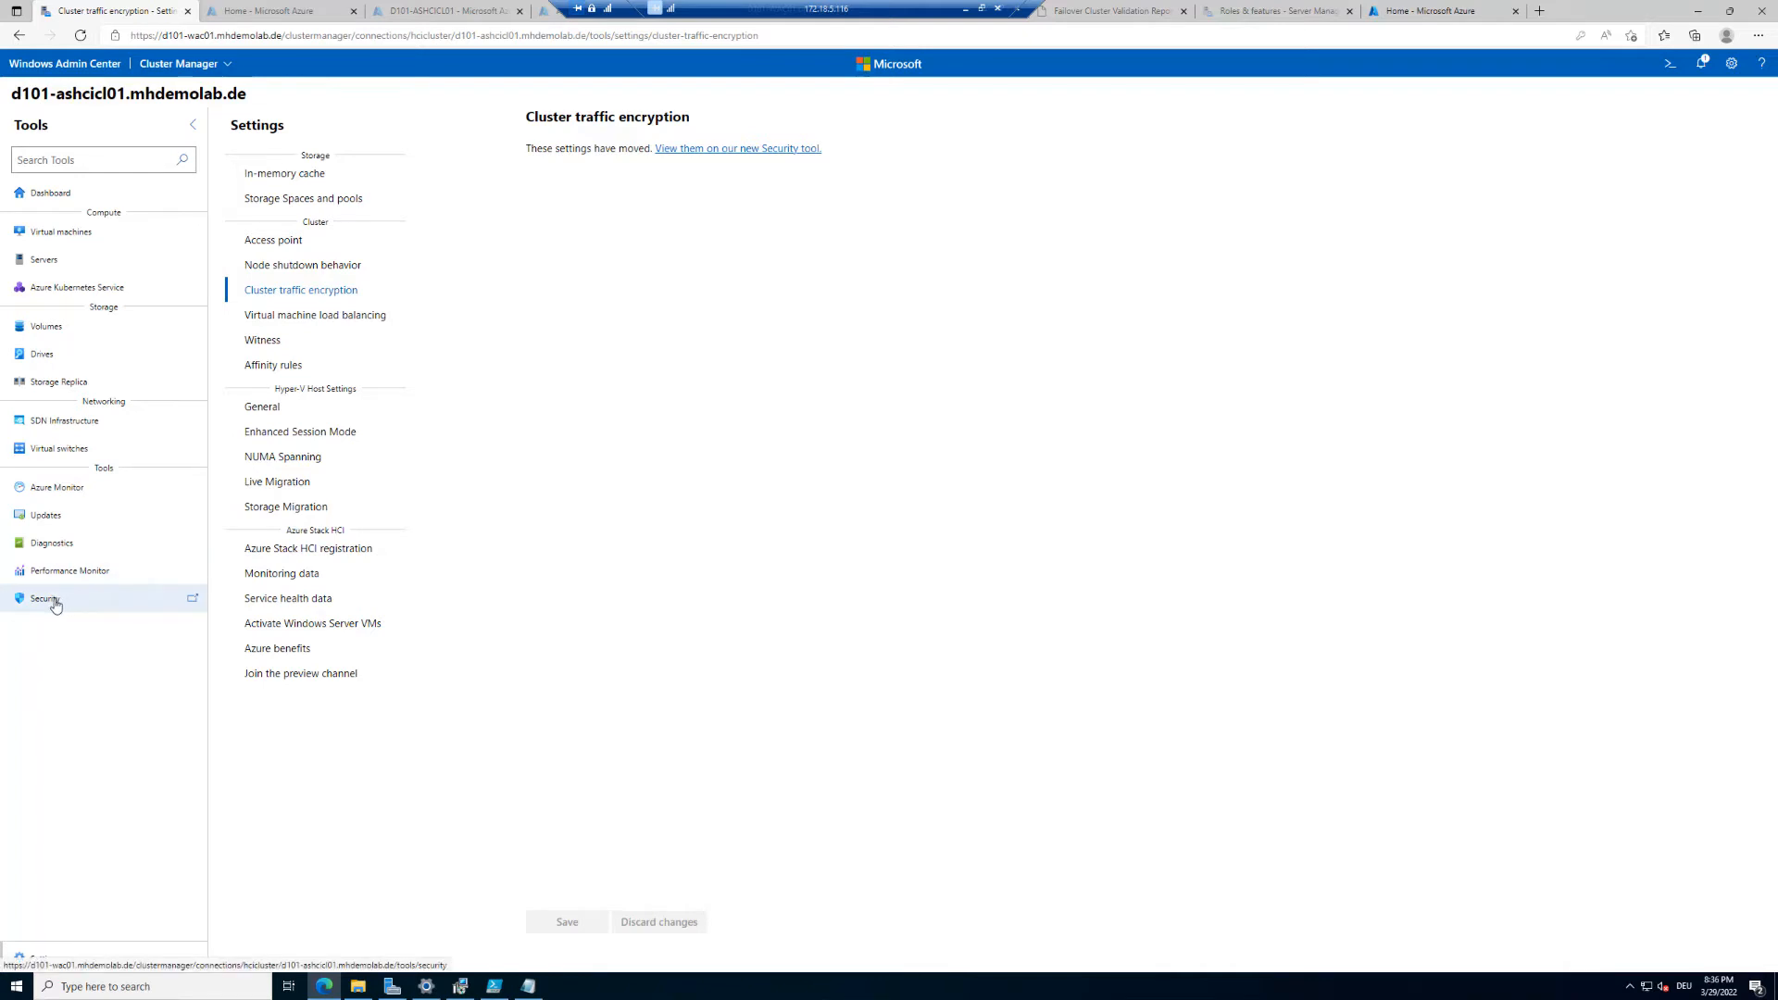
left_click(350, 319)
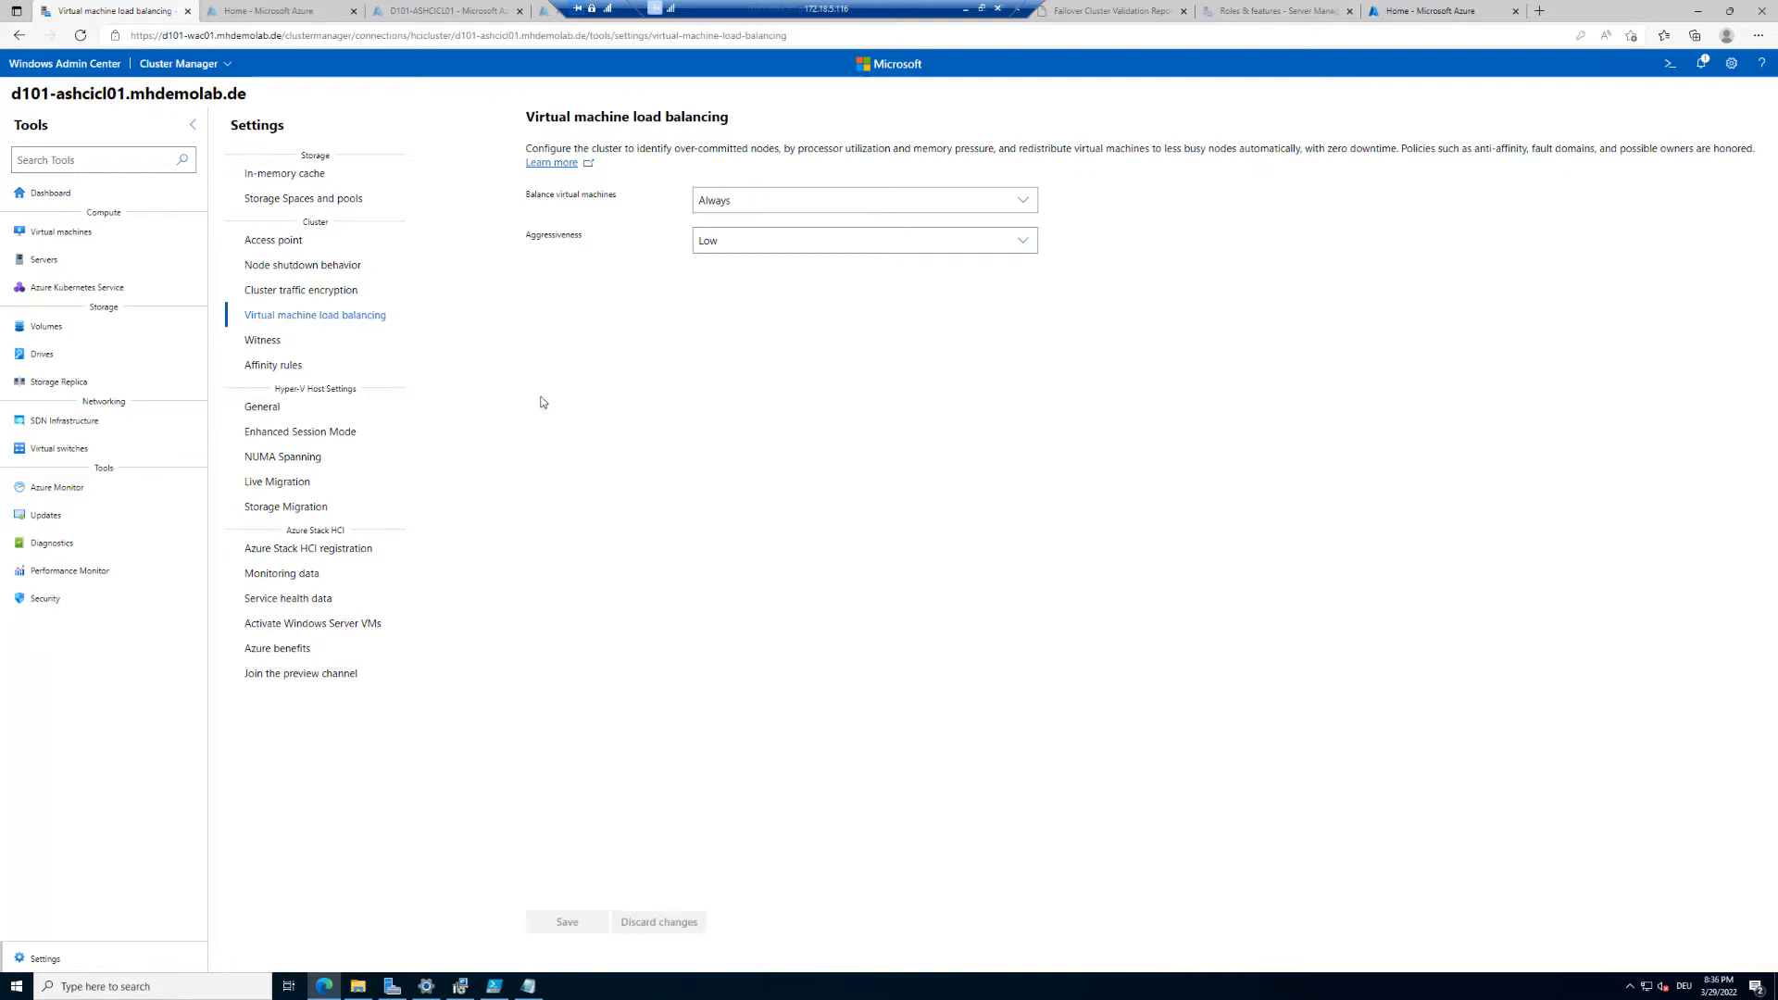
Step: Configure a file share witness with the path \\D101-DC01\Witness and save the witness settings
left_click(266, 345)
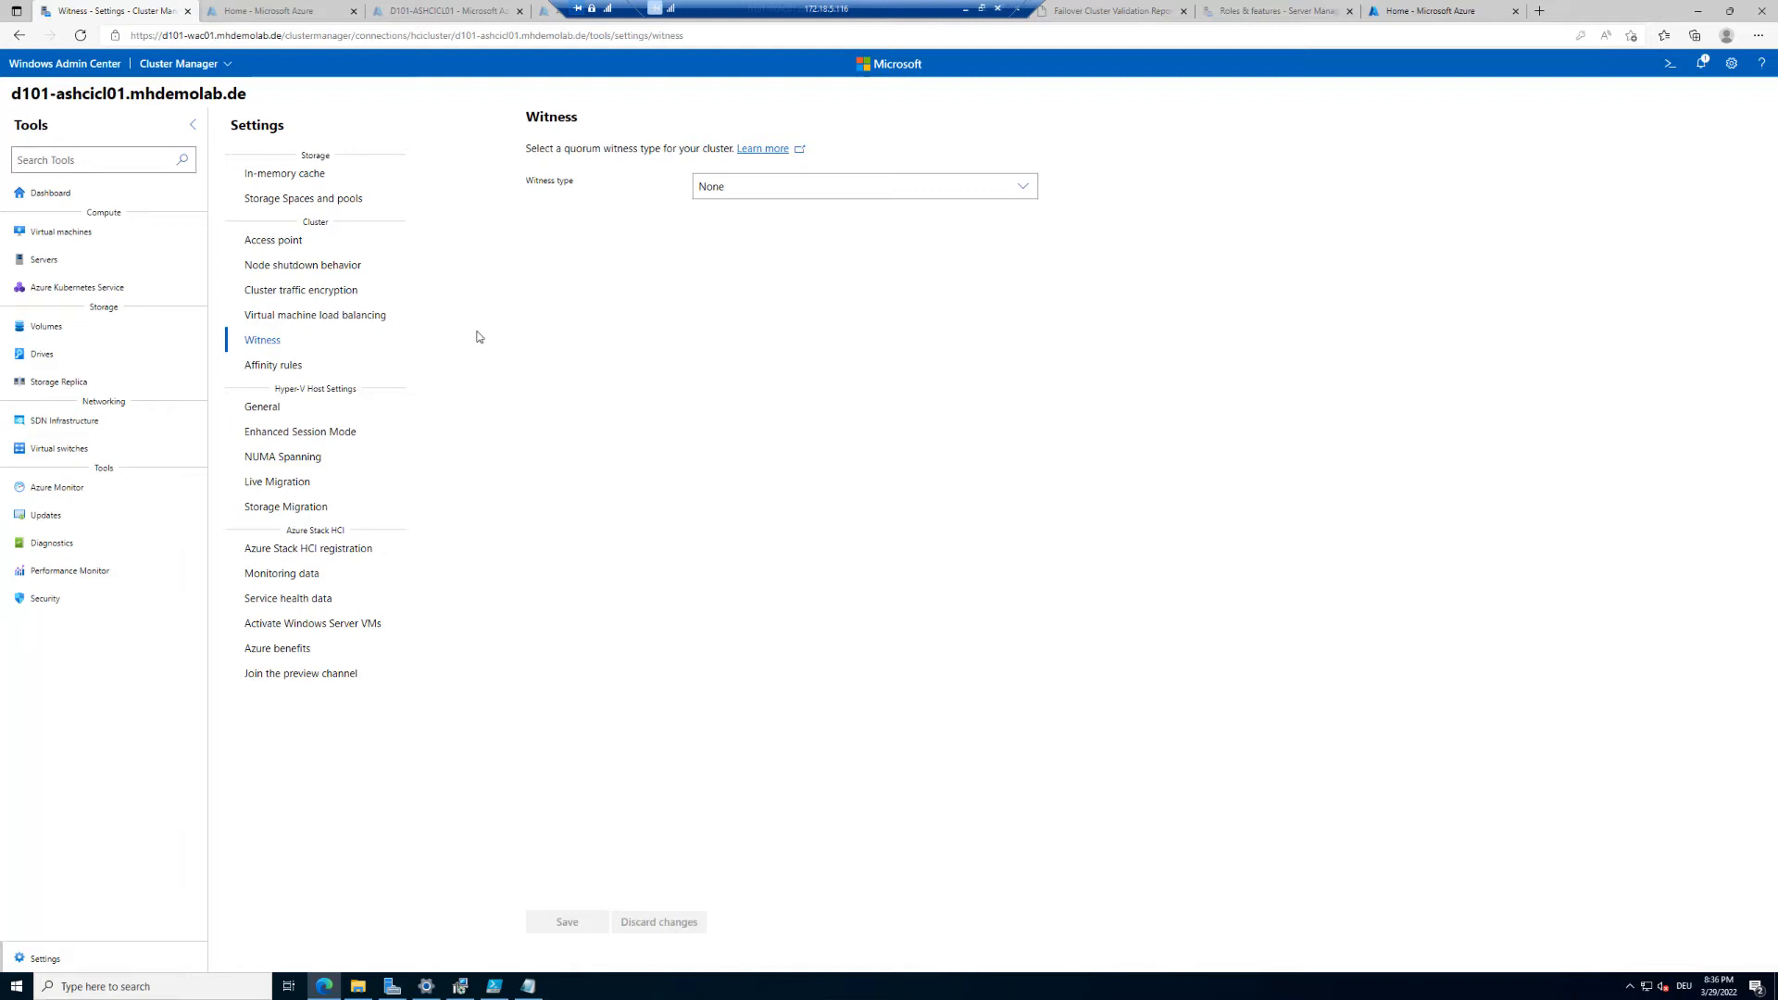
left_click(779, 191)
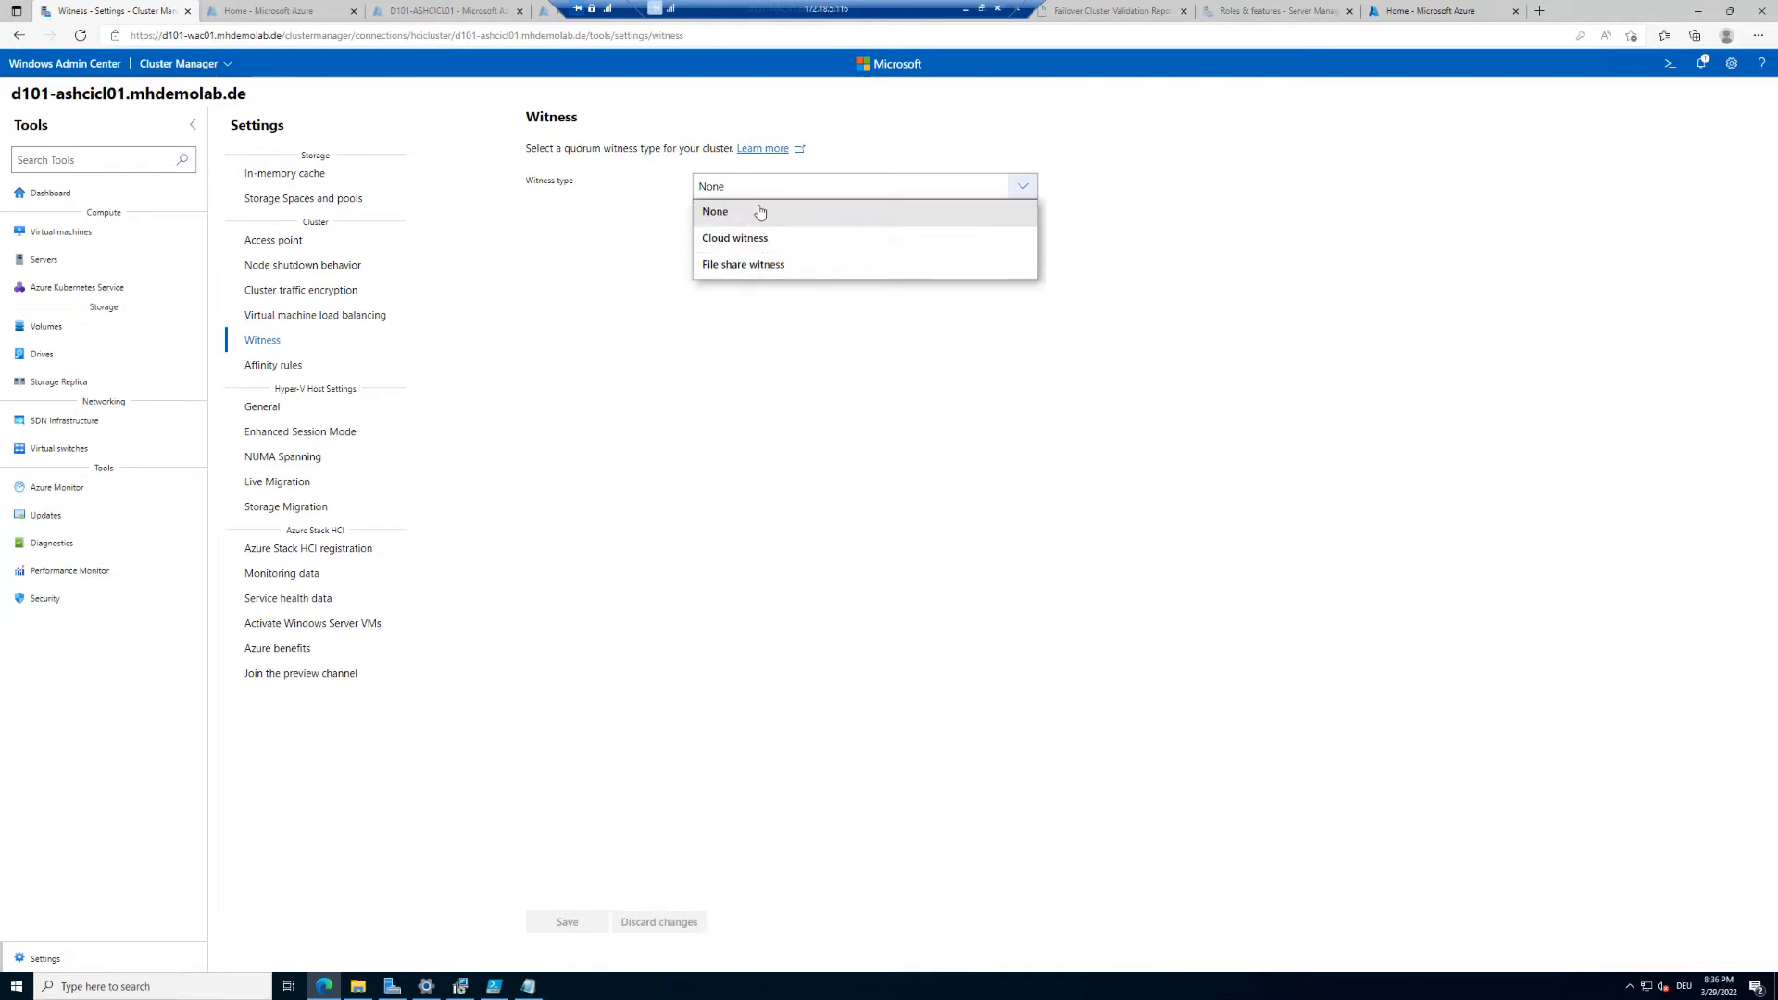
left_click(759, 268)
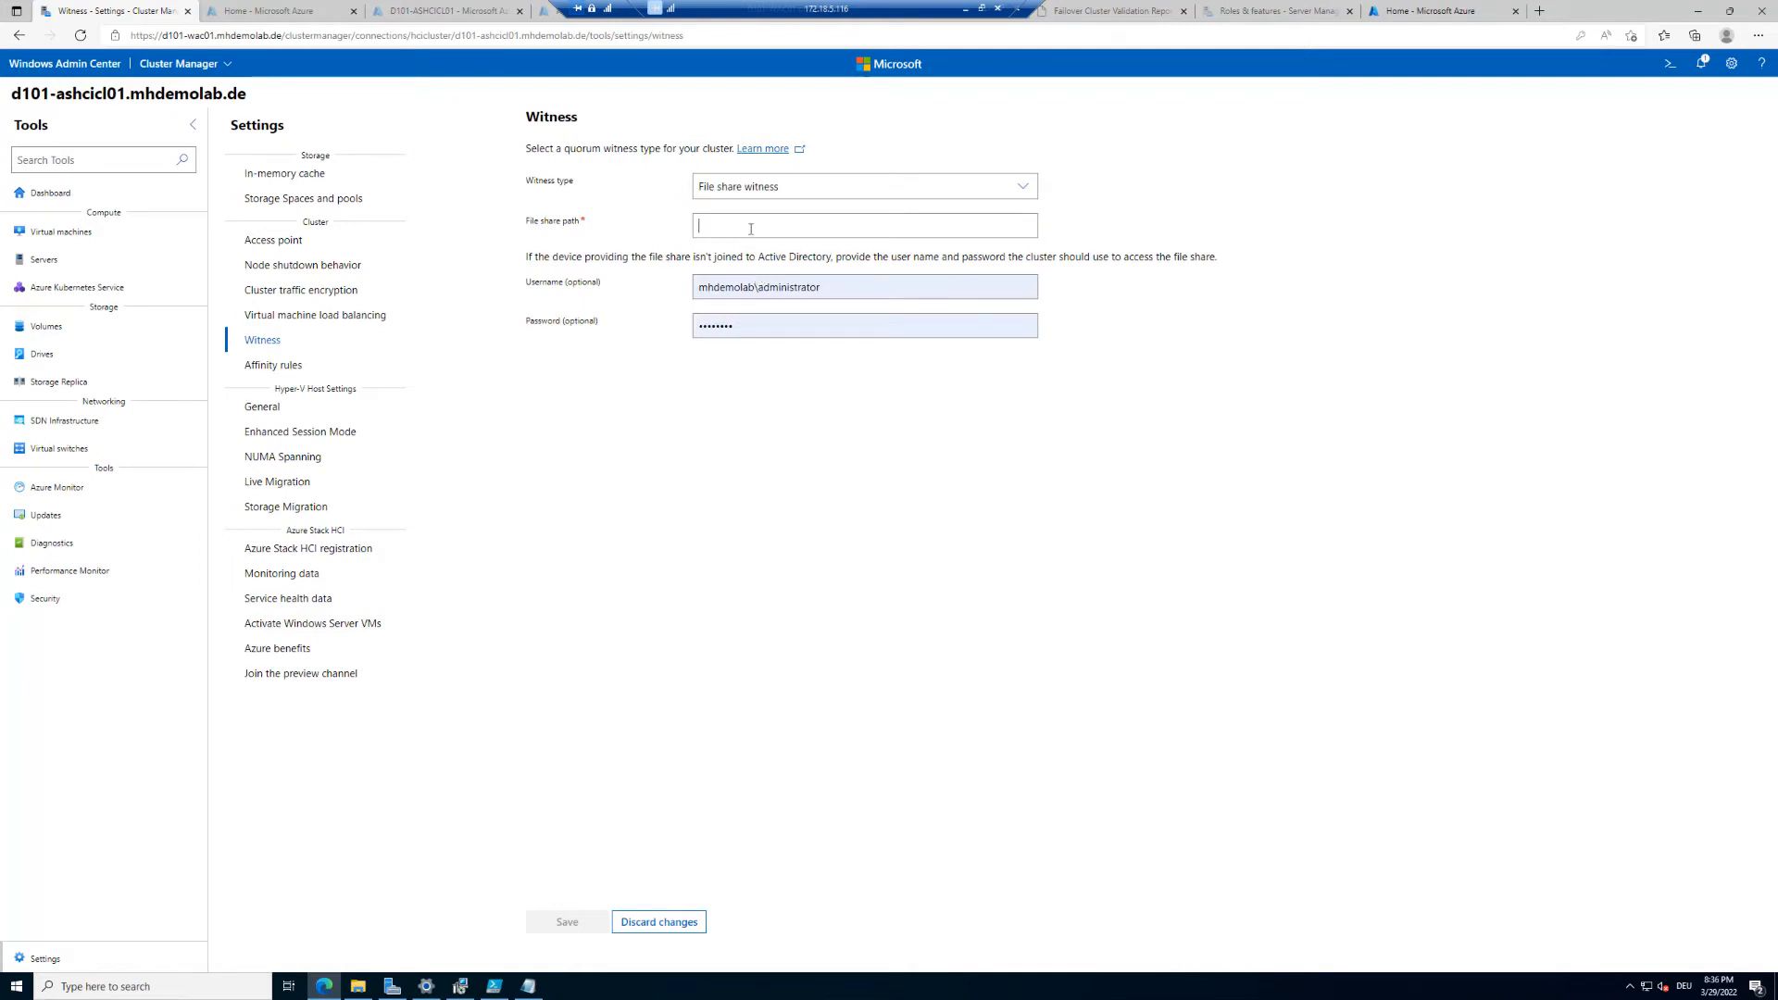
left_click(750, 229)
type("\\\\")
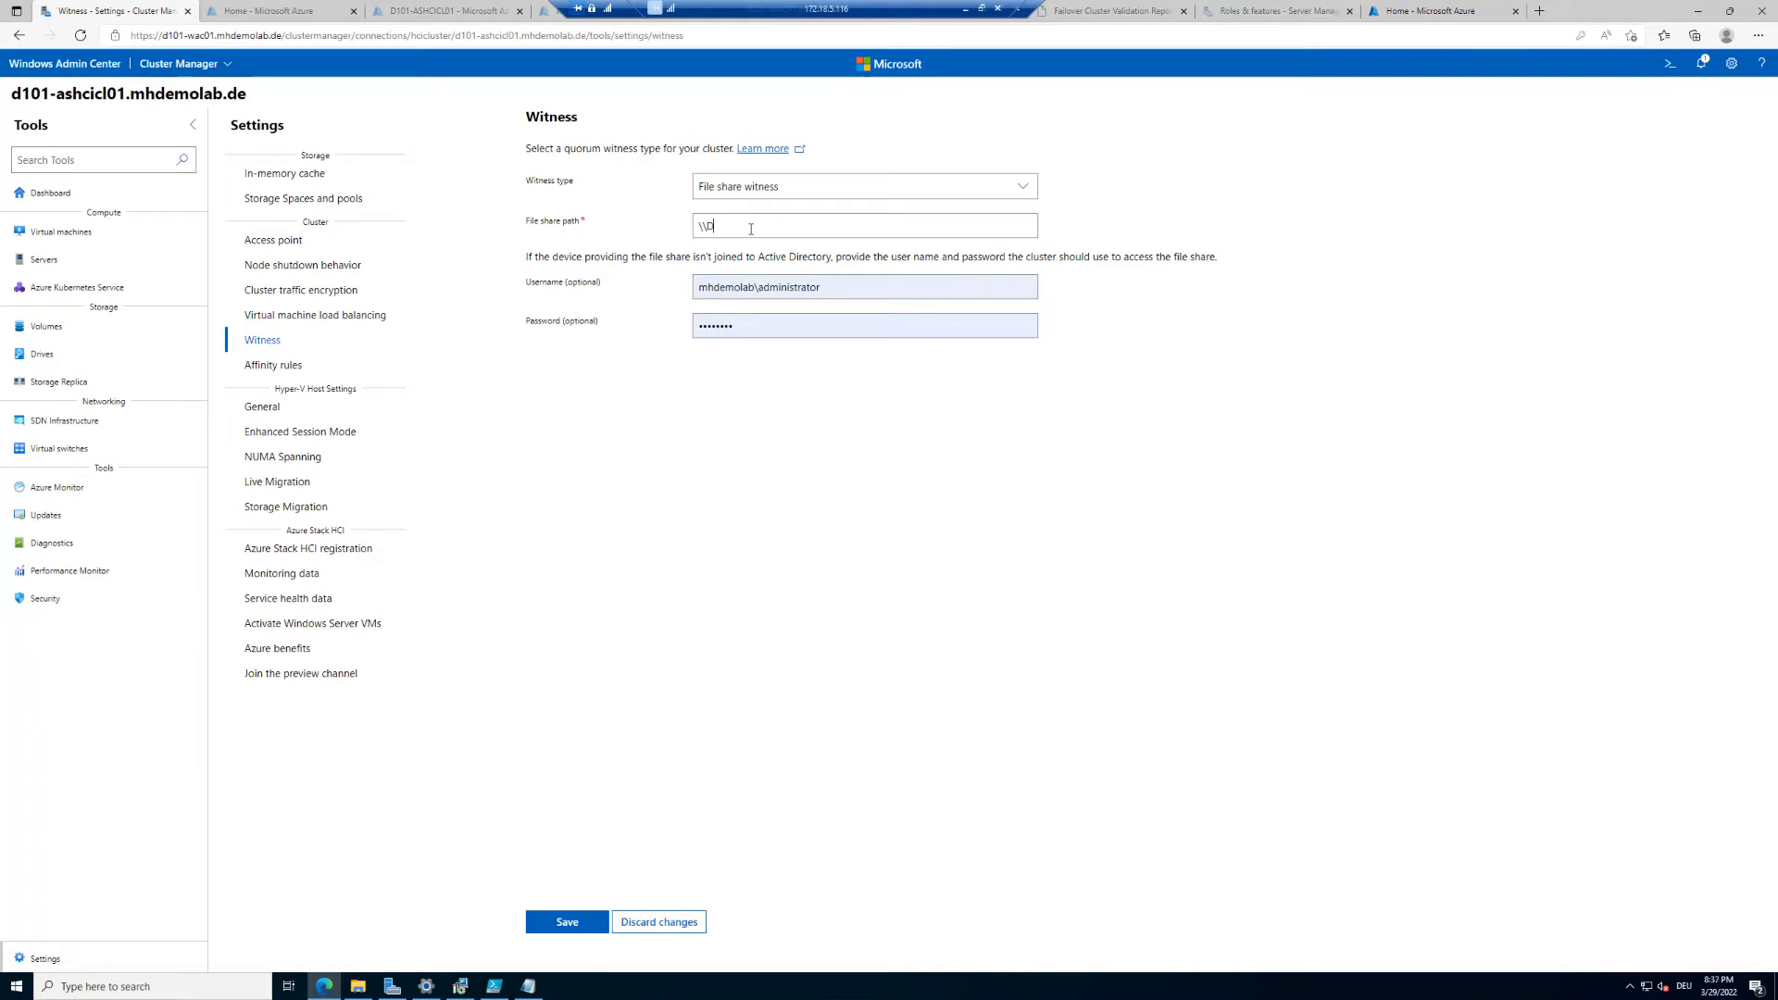
type("D101-DC012")
type("Witn")
type("ess")
left_click(565, 922)
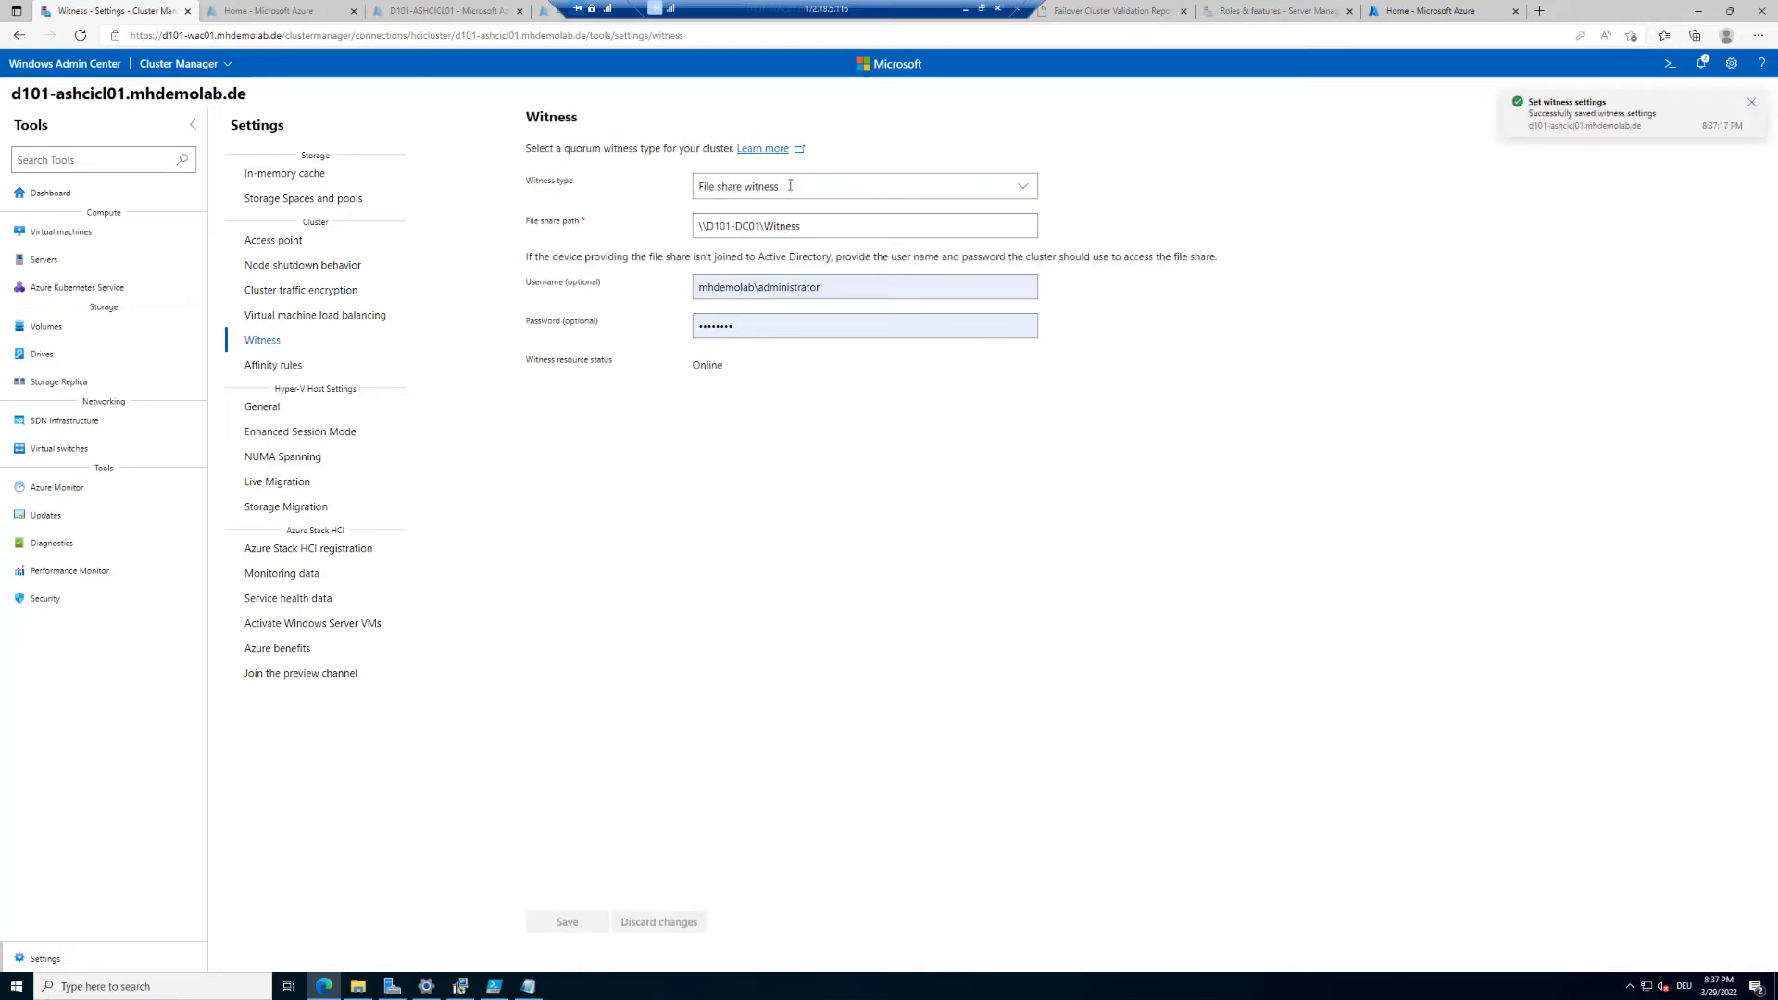
Step: Open \\d101-dc01 in File Explorer and inspect the contents of the witness share's folder
left_click_drag(537, 363, 739, 378)
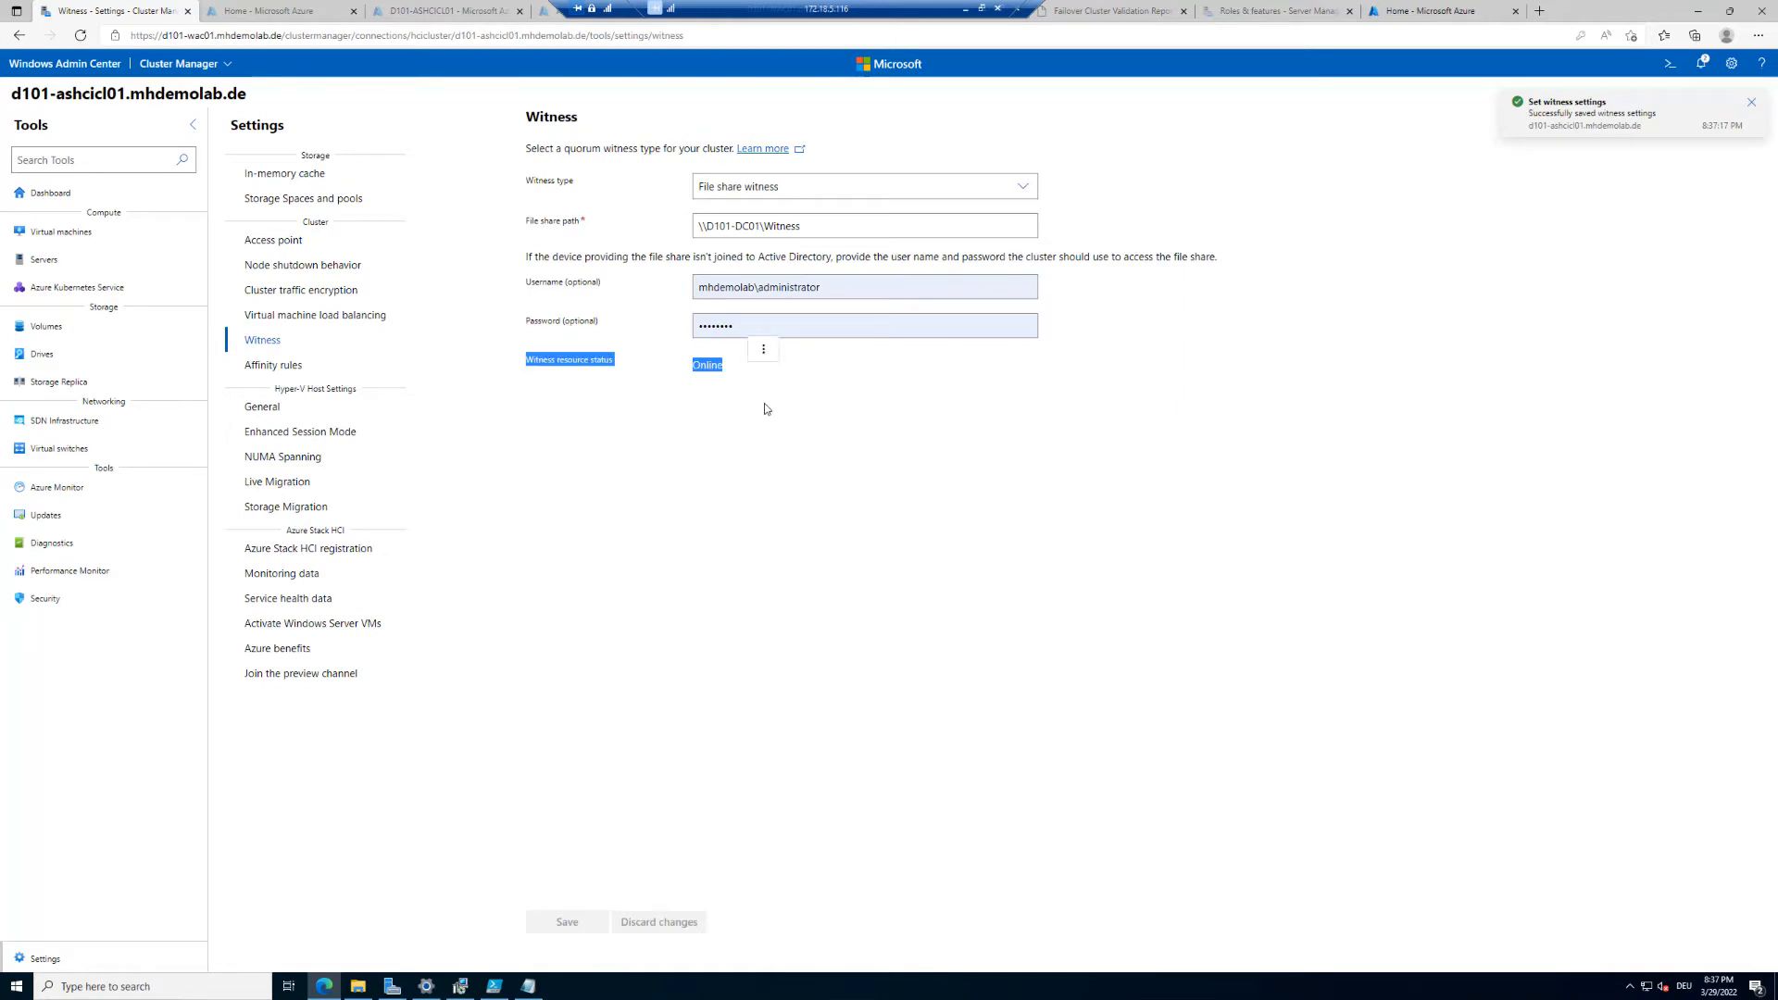
left_click(765, 409)
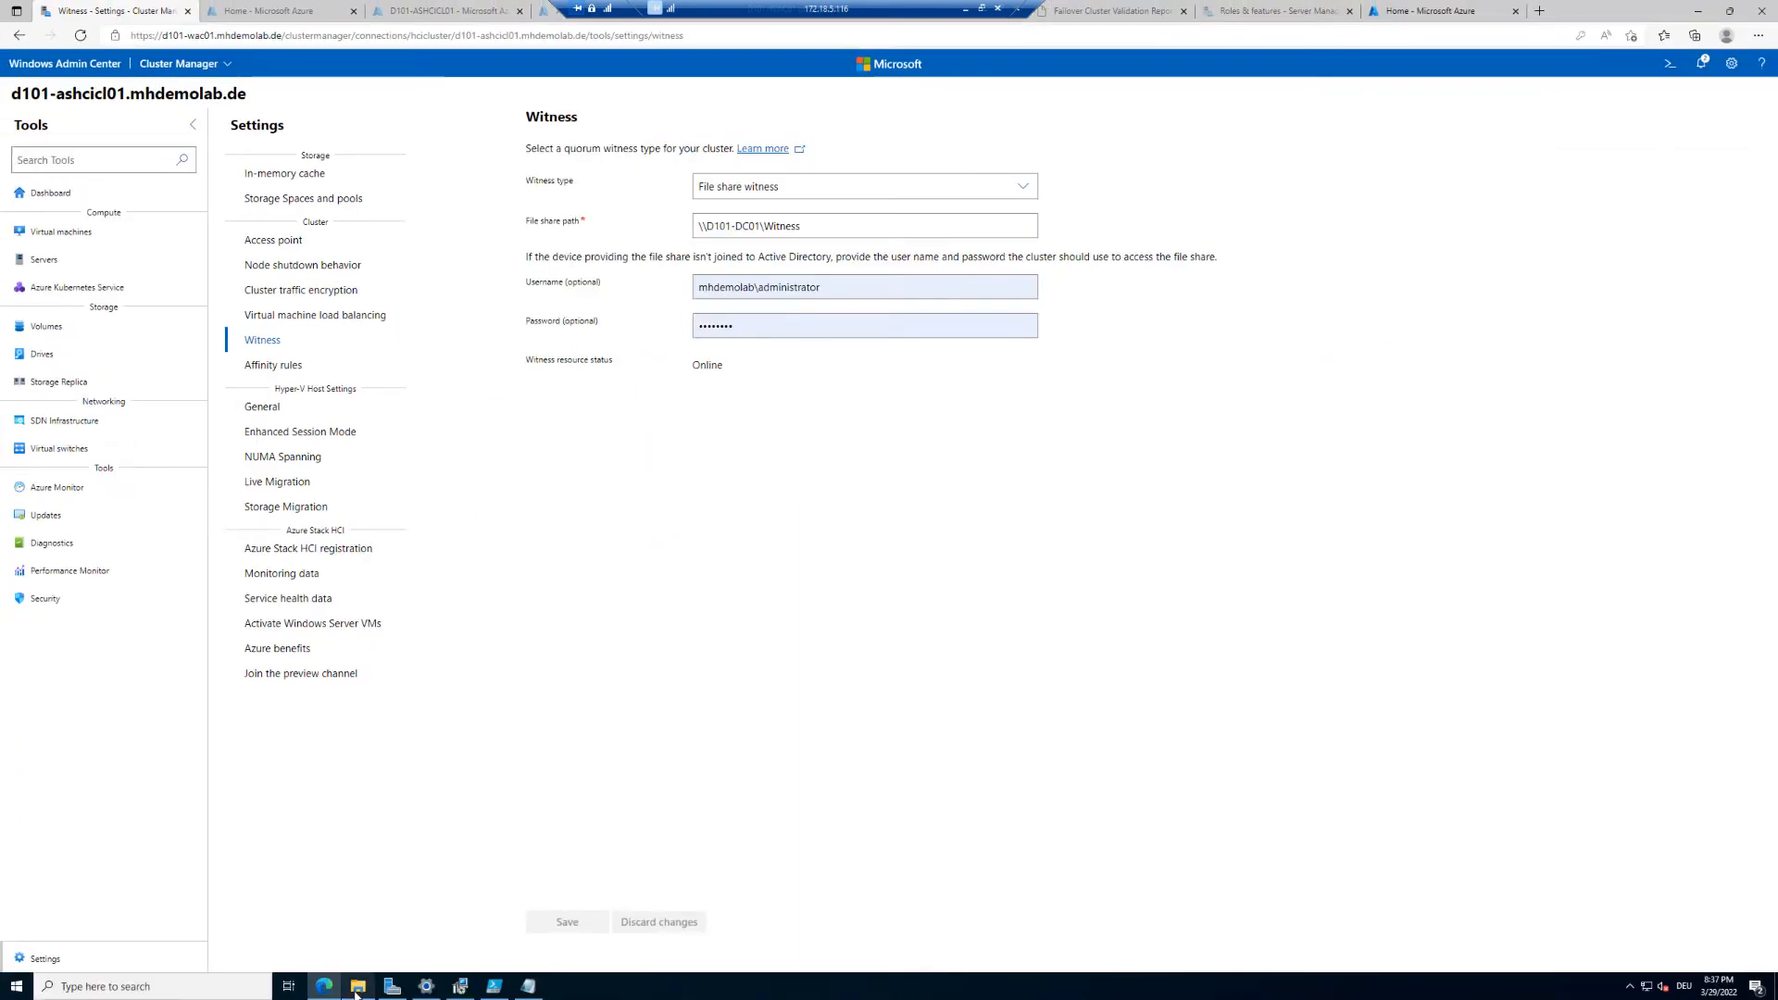
left_click(358, 986)
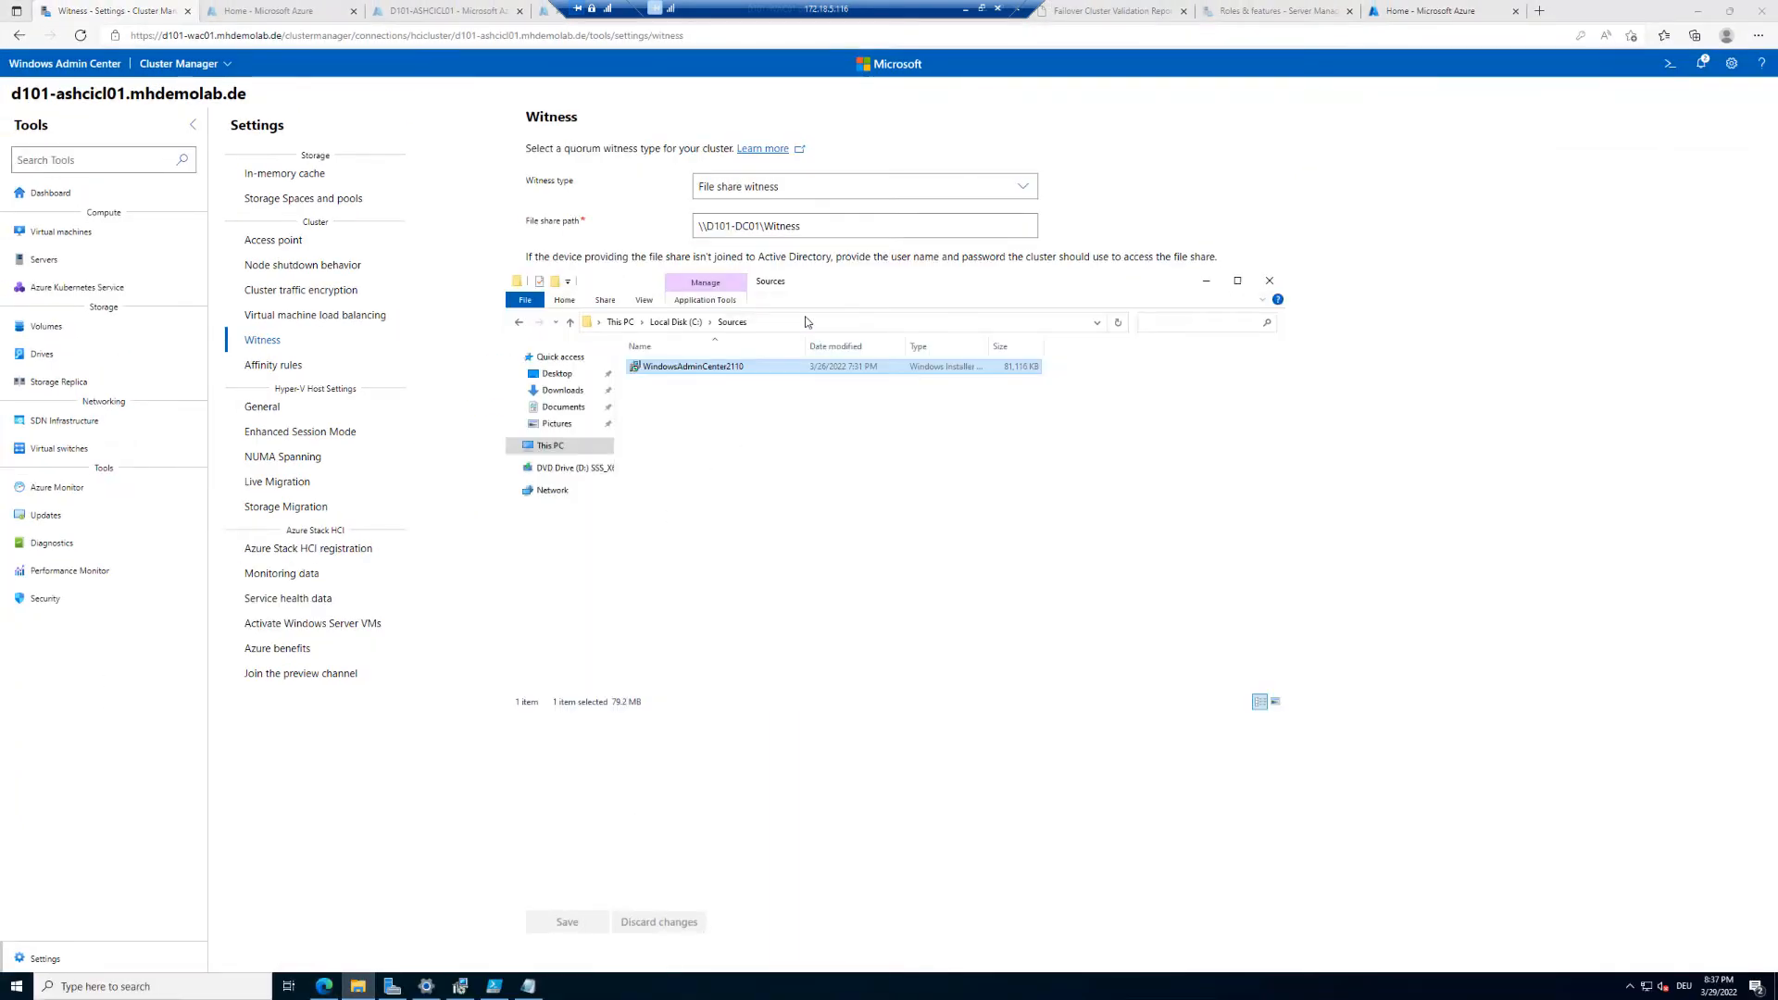
left_click(806, 321)
type("\\\\d101-dc")
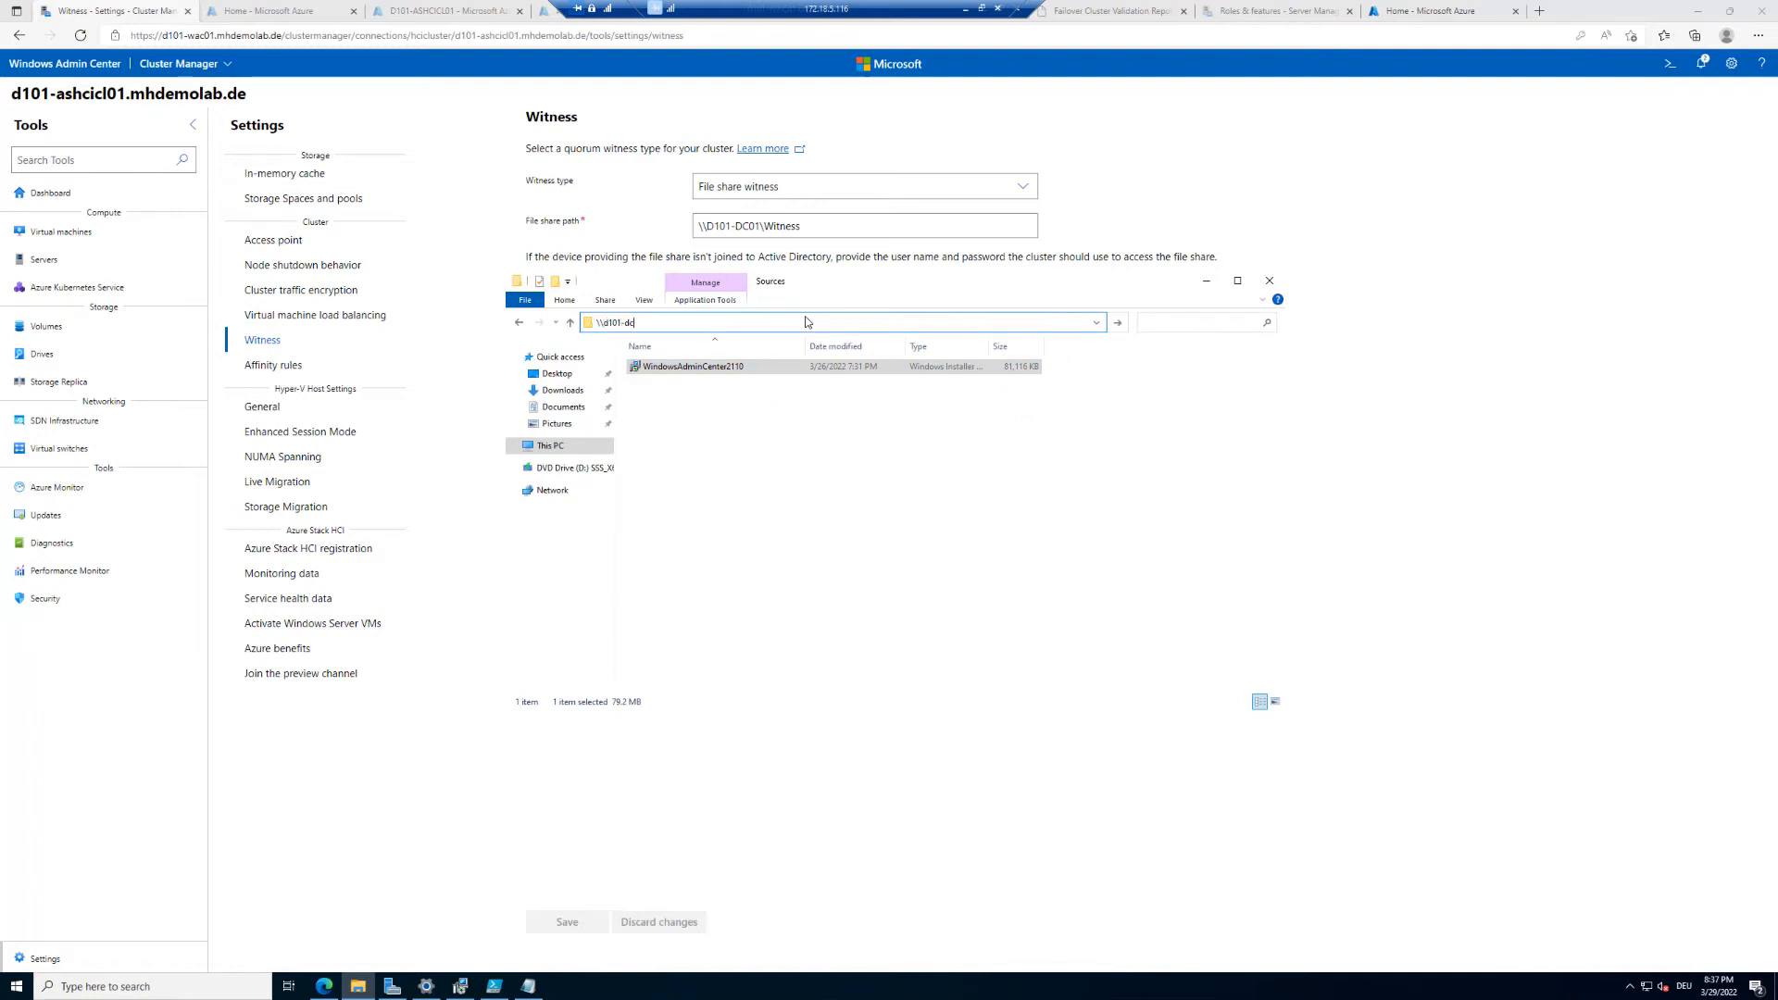
type("01")
key("Return")
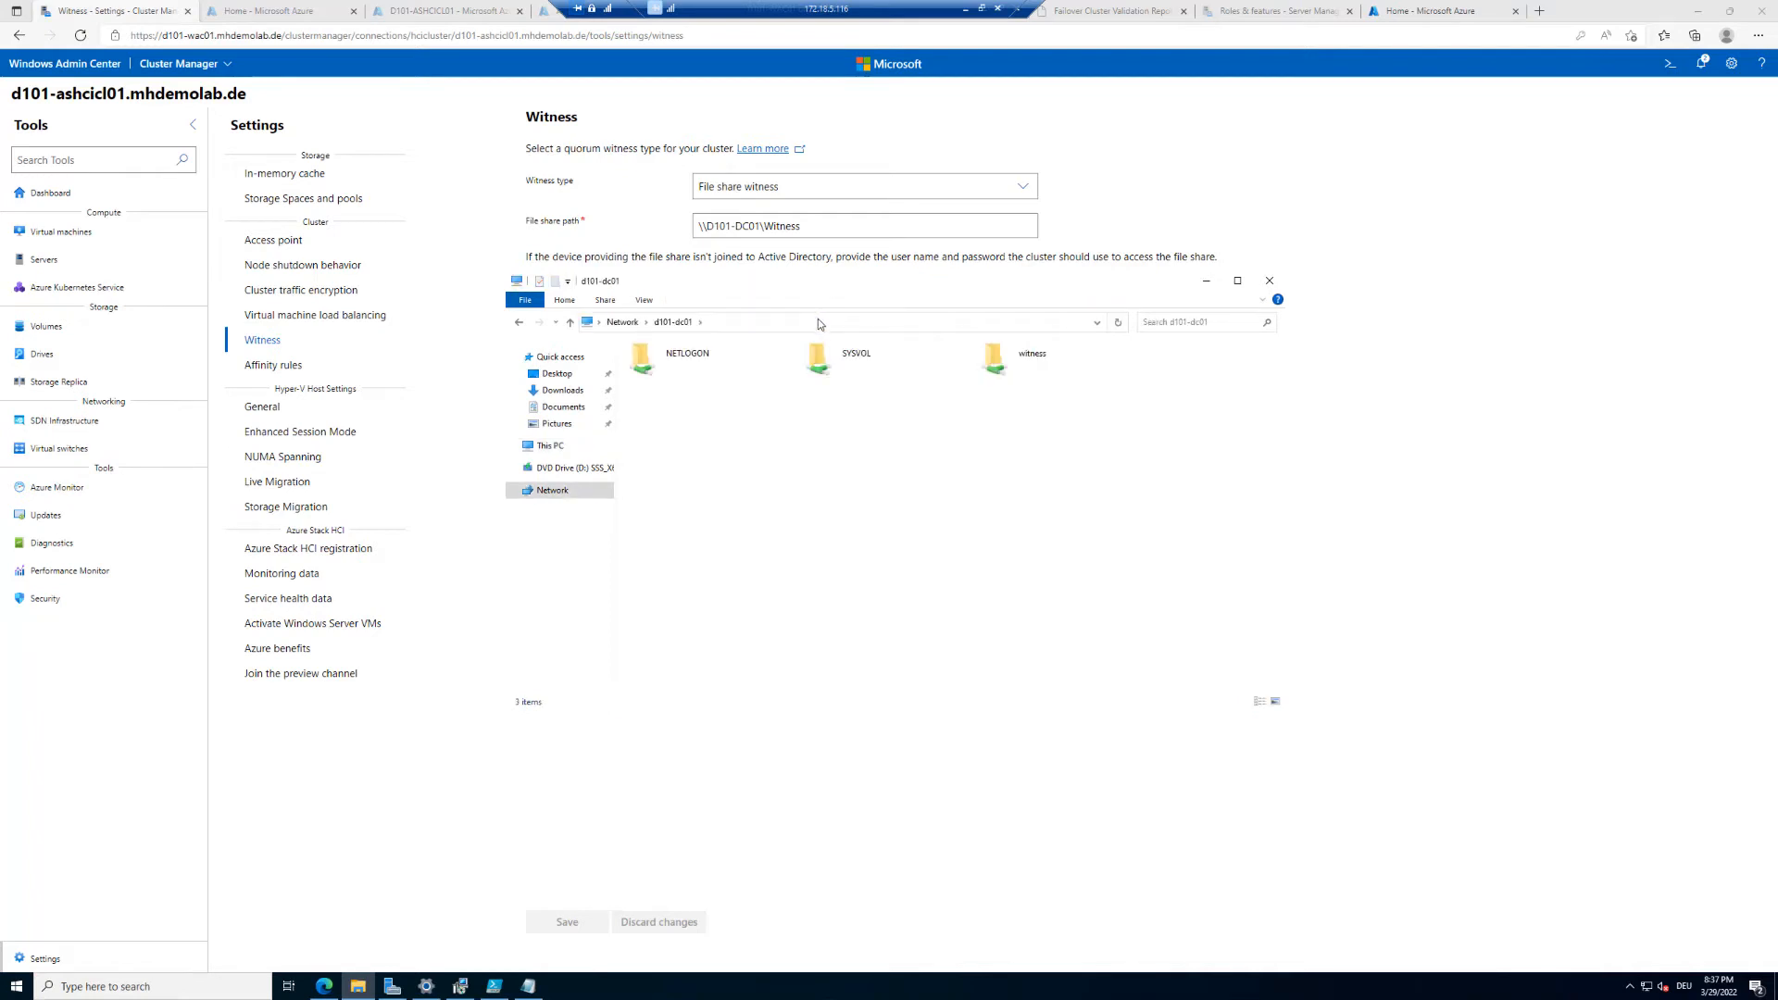
double_click(993, 357)
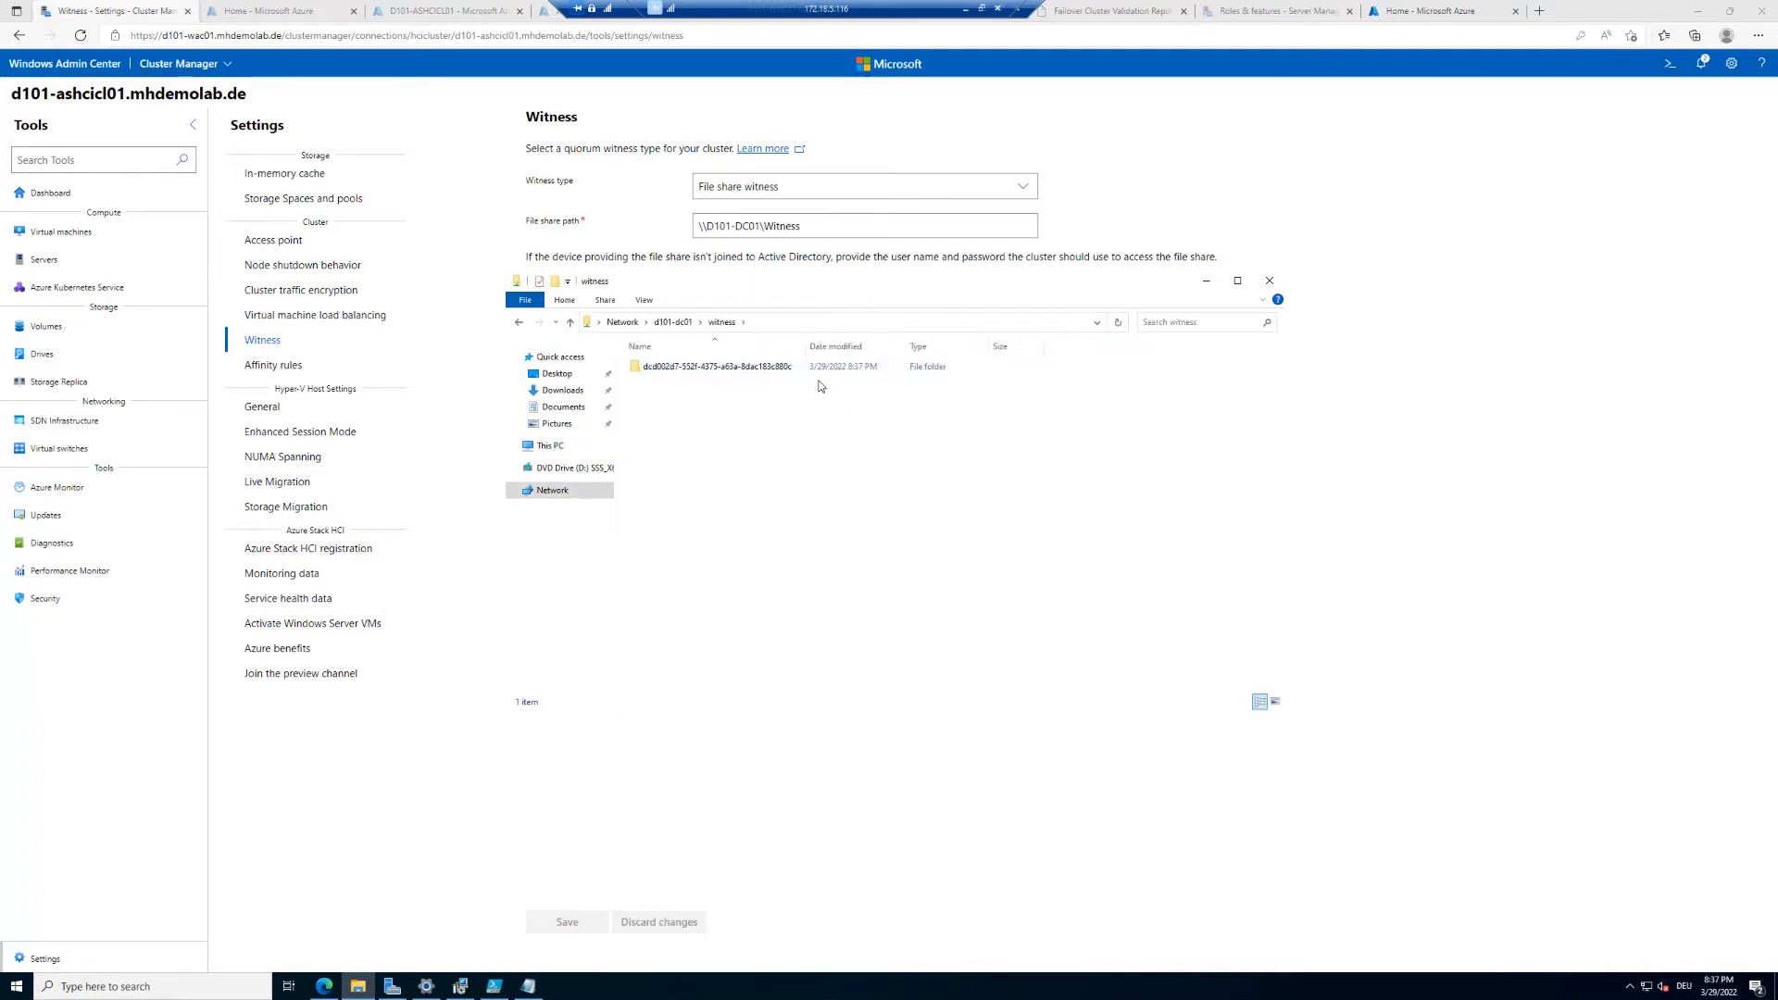
double_click(717, 365)
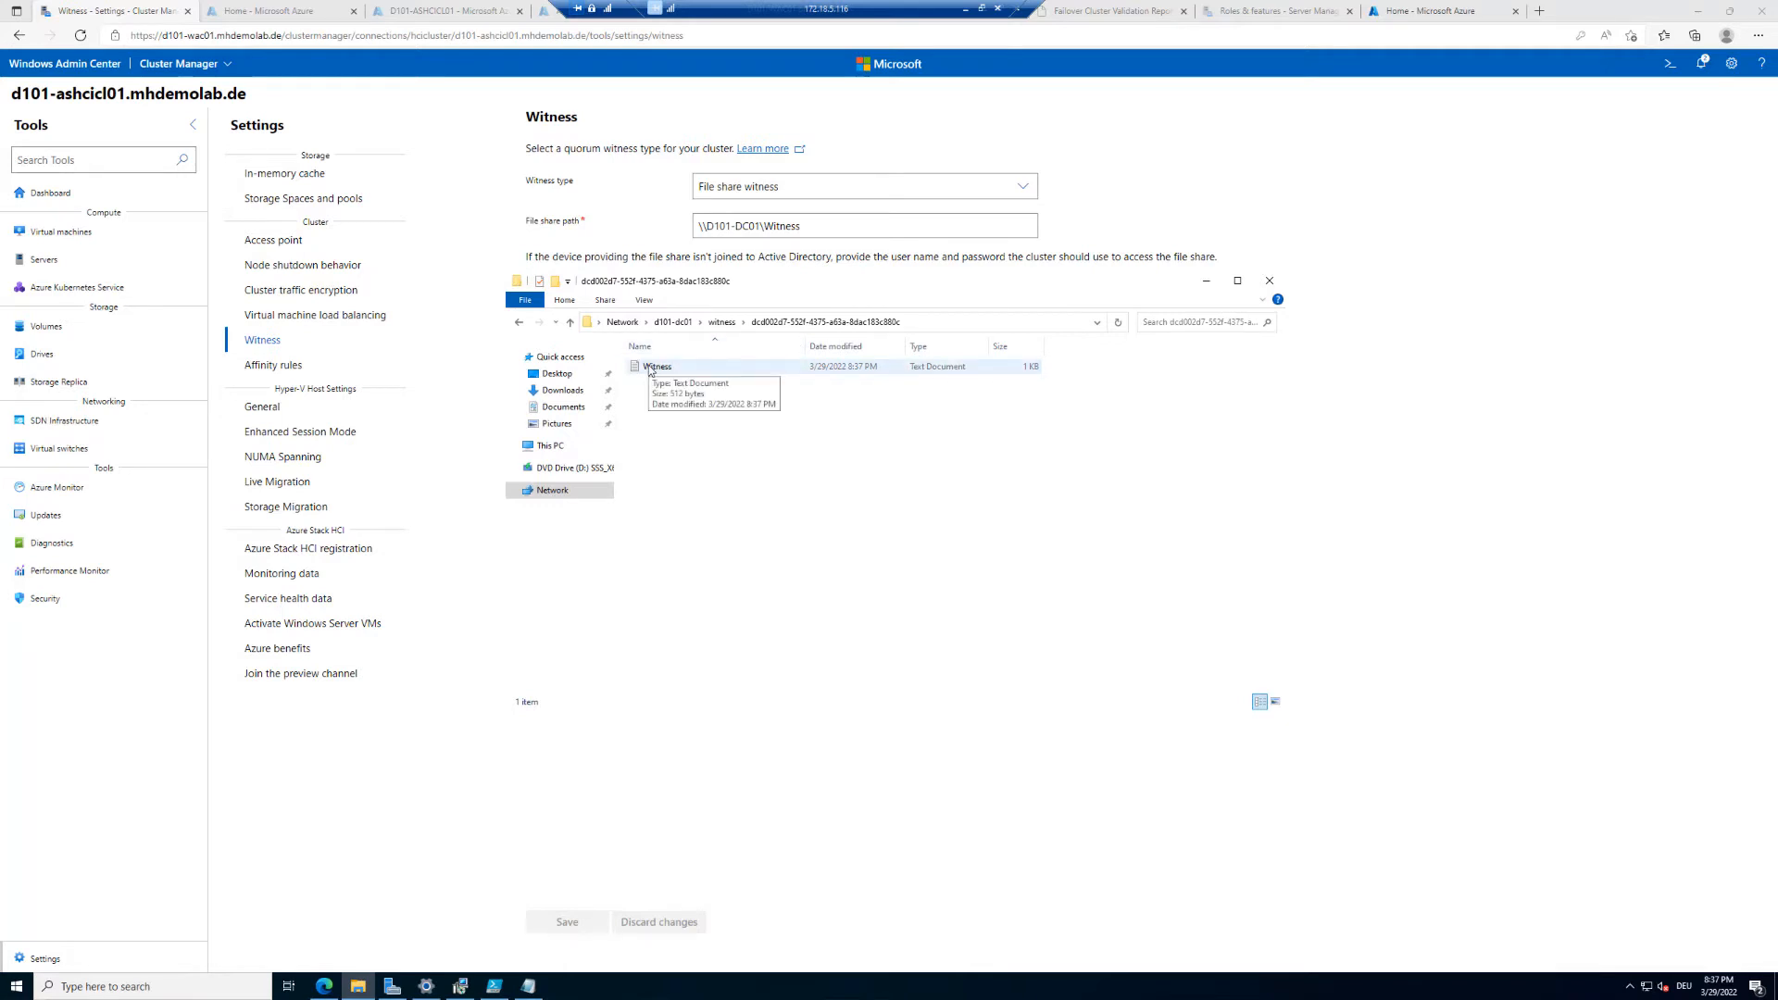
left_click(1272, 282)
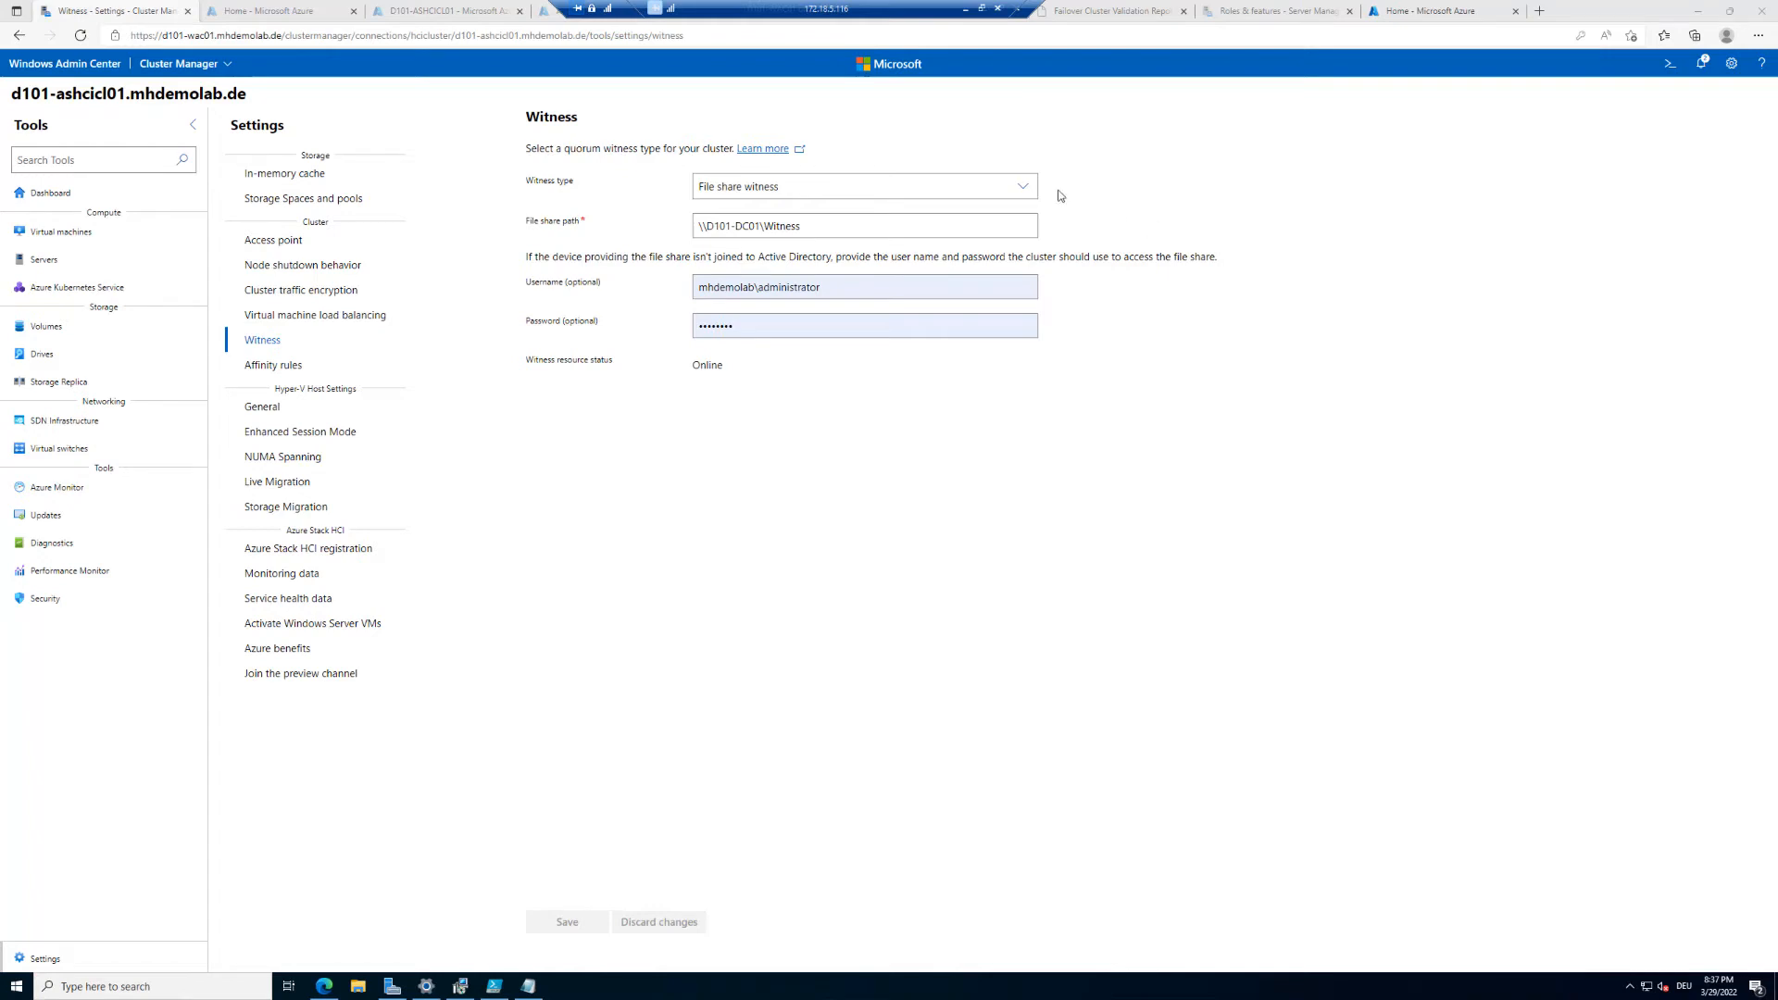
Step: Change the witness type to Cloud witness
left_click(1024, 187)
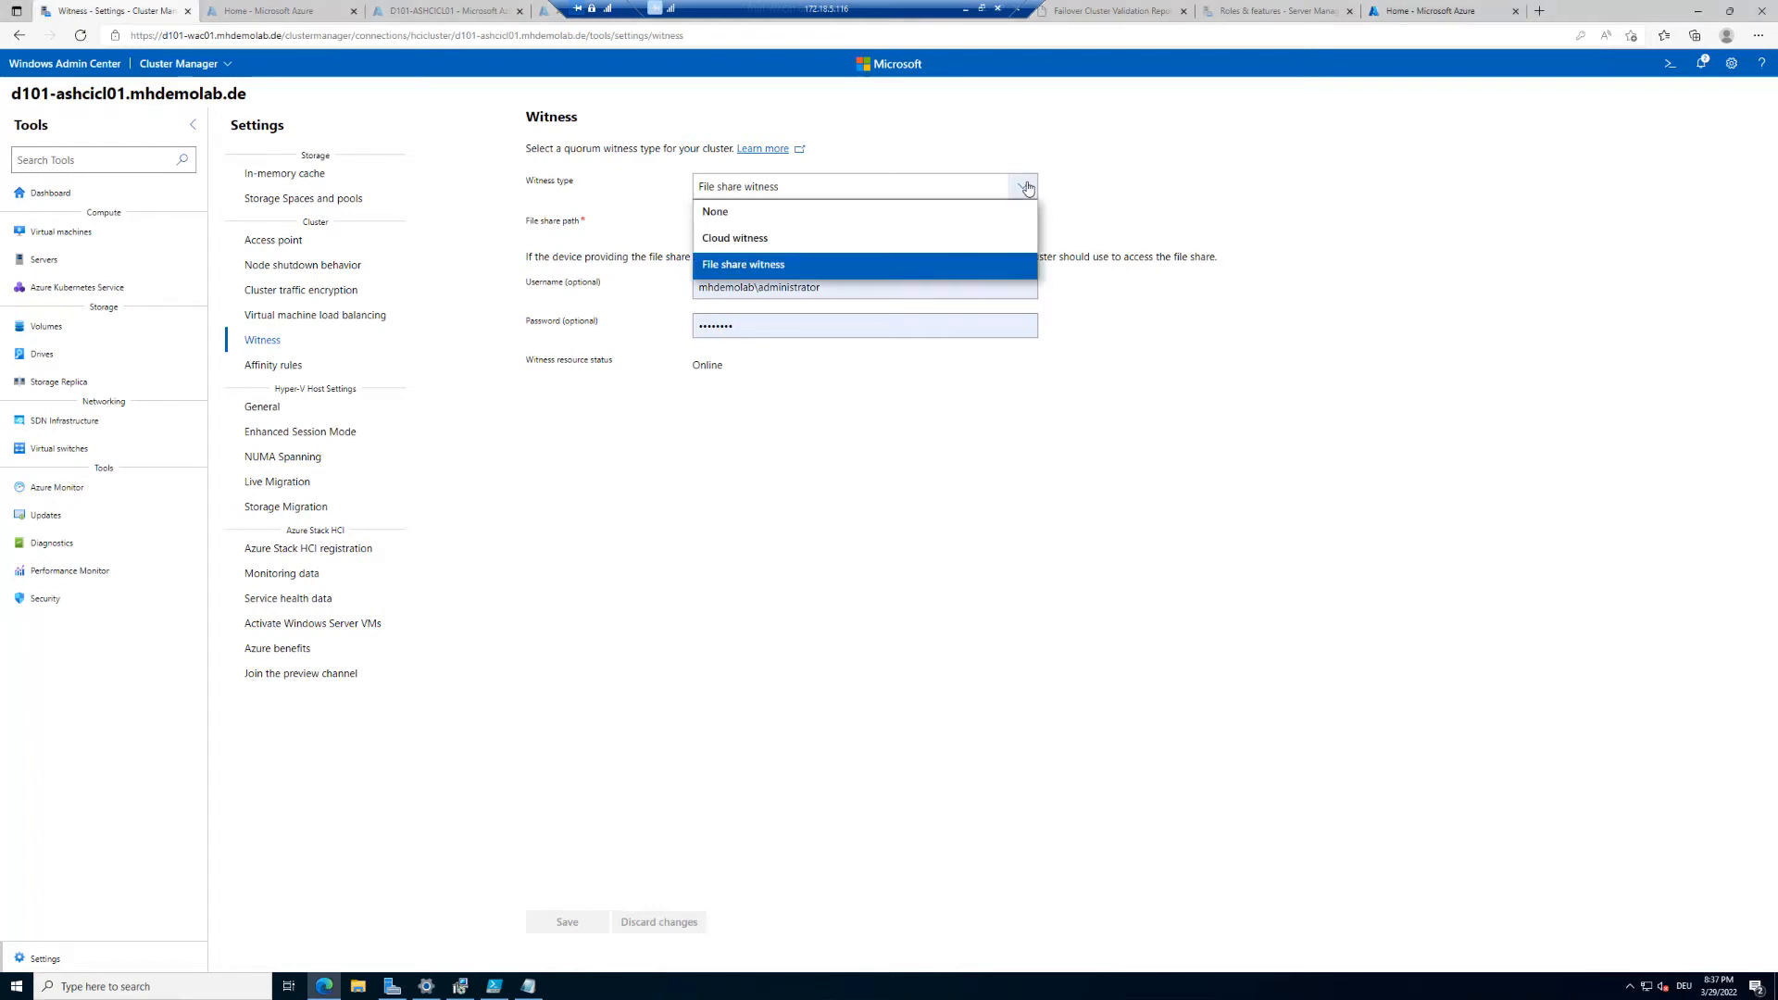
left_click(924, 243)
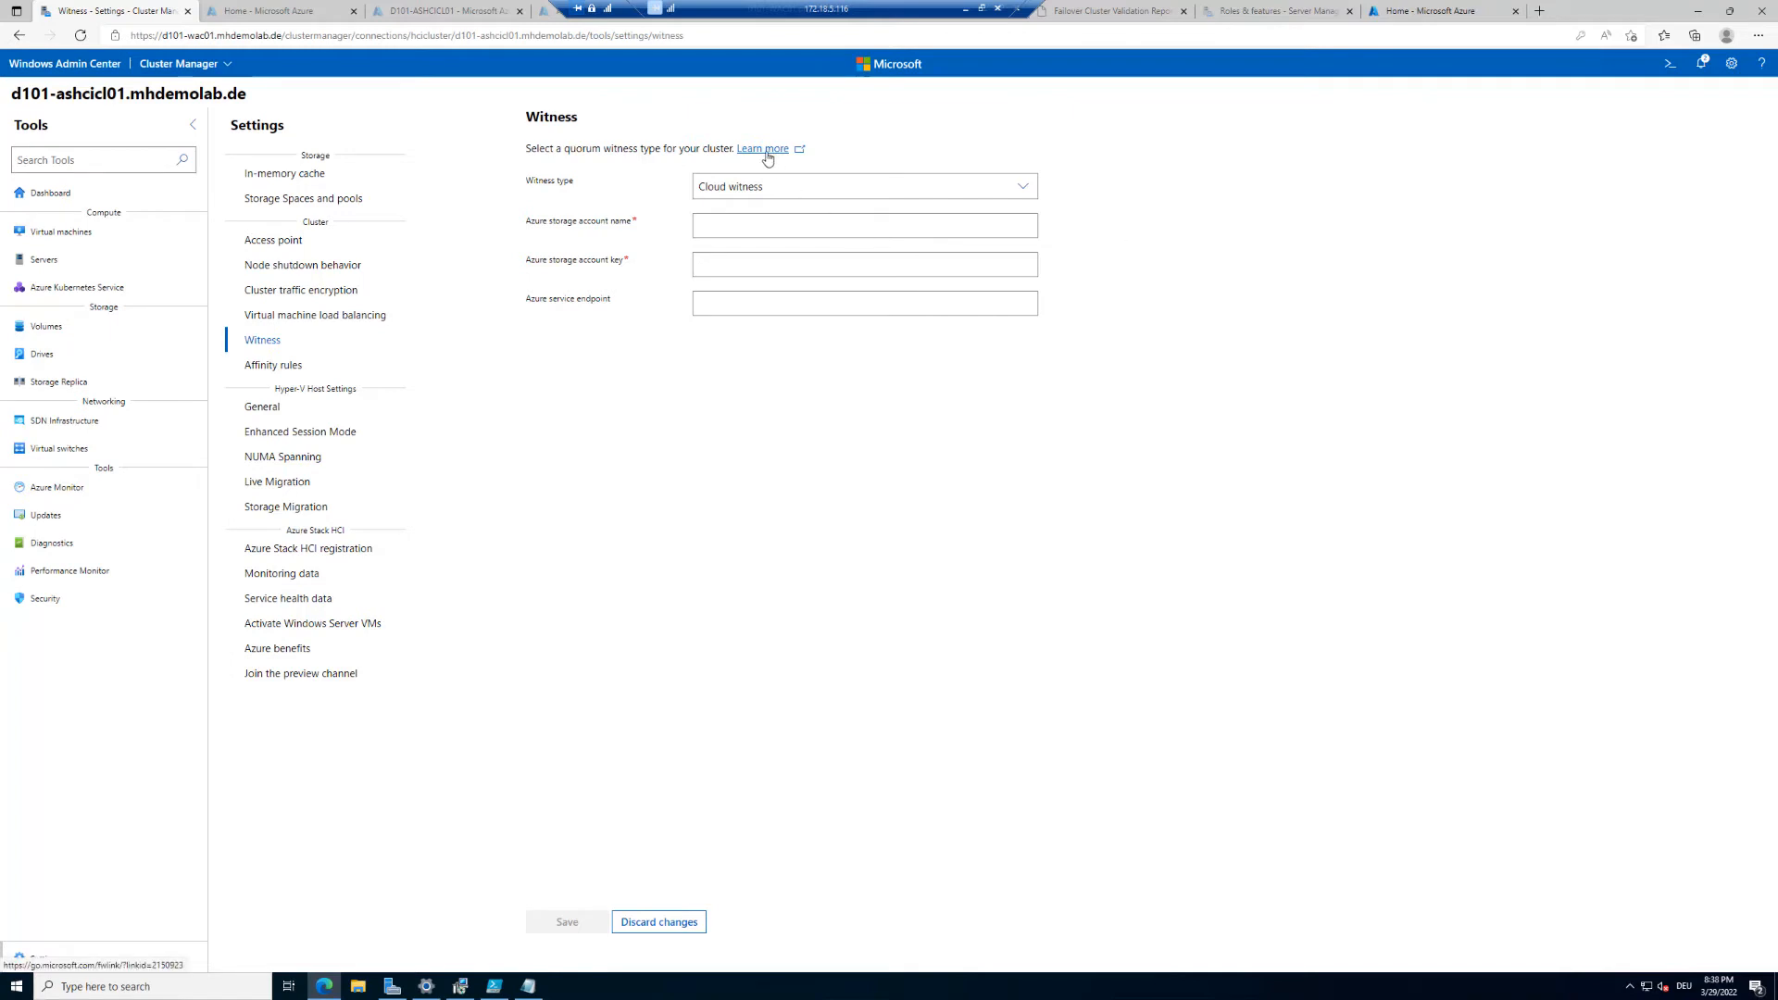
Step: Switch to the Azure portal, find Storage accounts through search and start creating a new storage account
left_click(1417, 10)
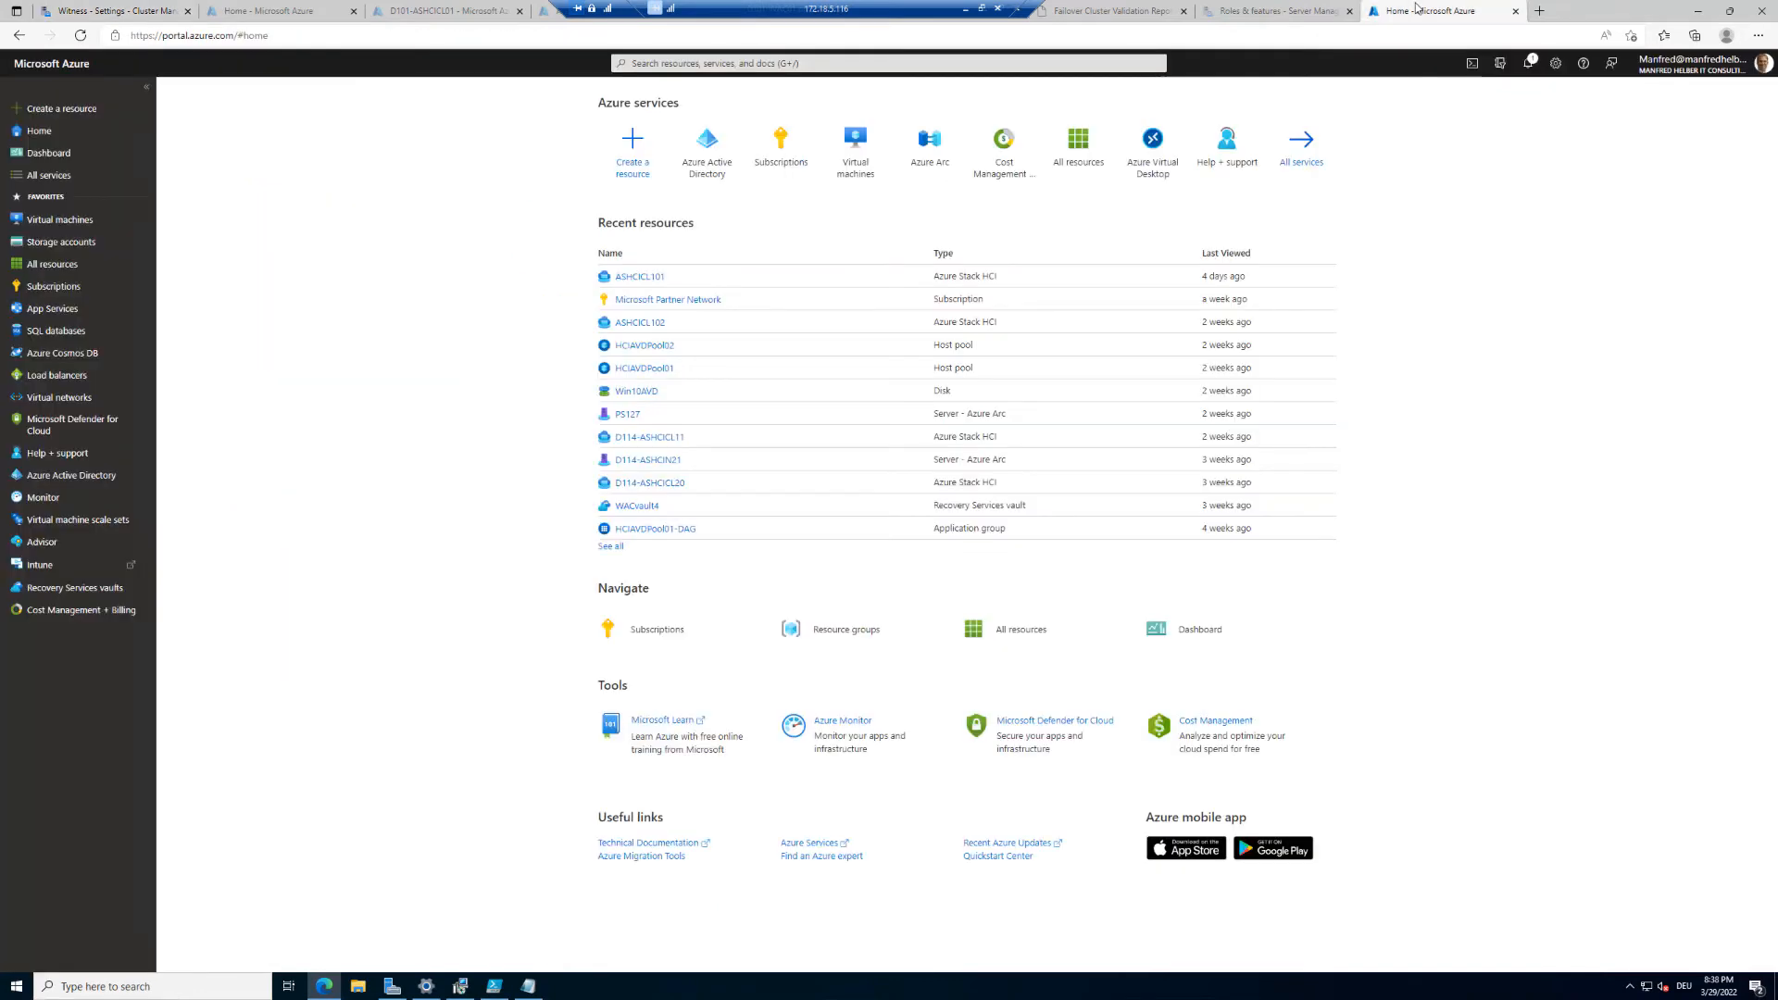
left_click(806, 64)
type("stor")
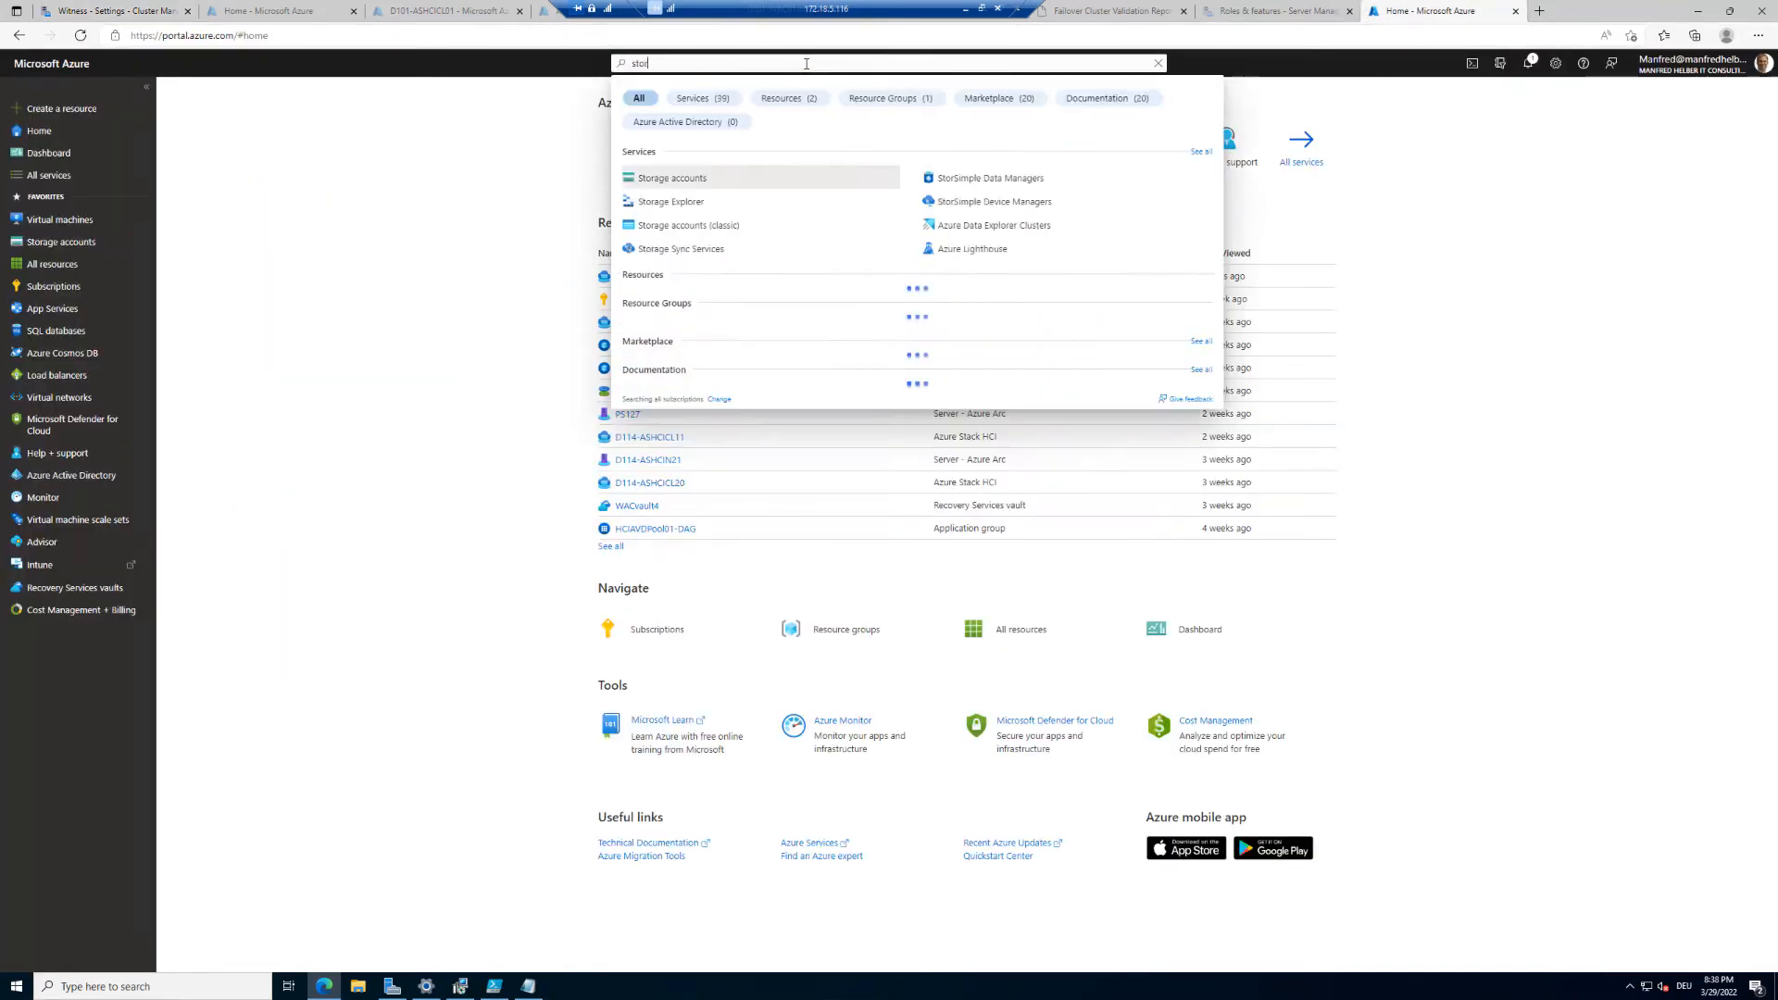
left_click(706, 179)
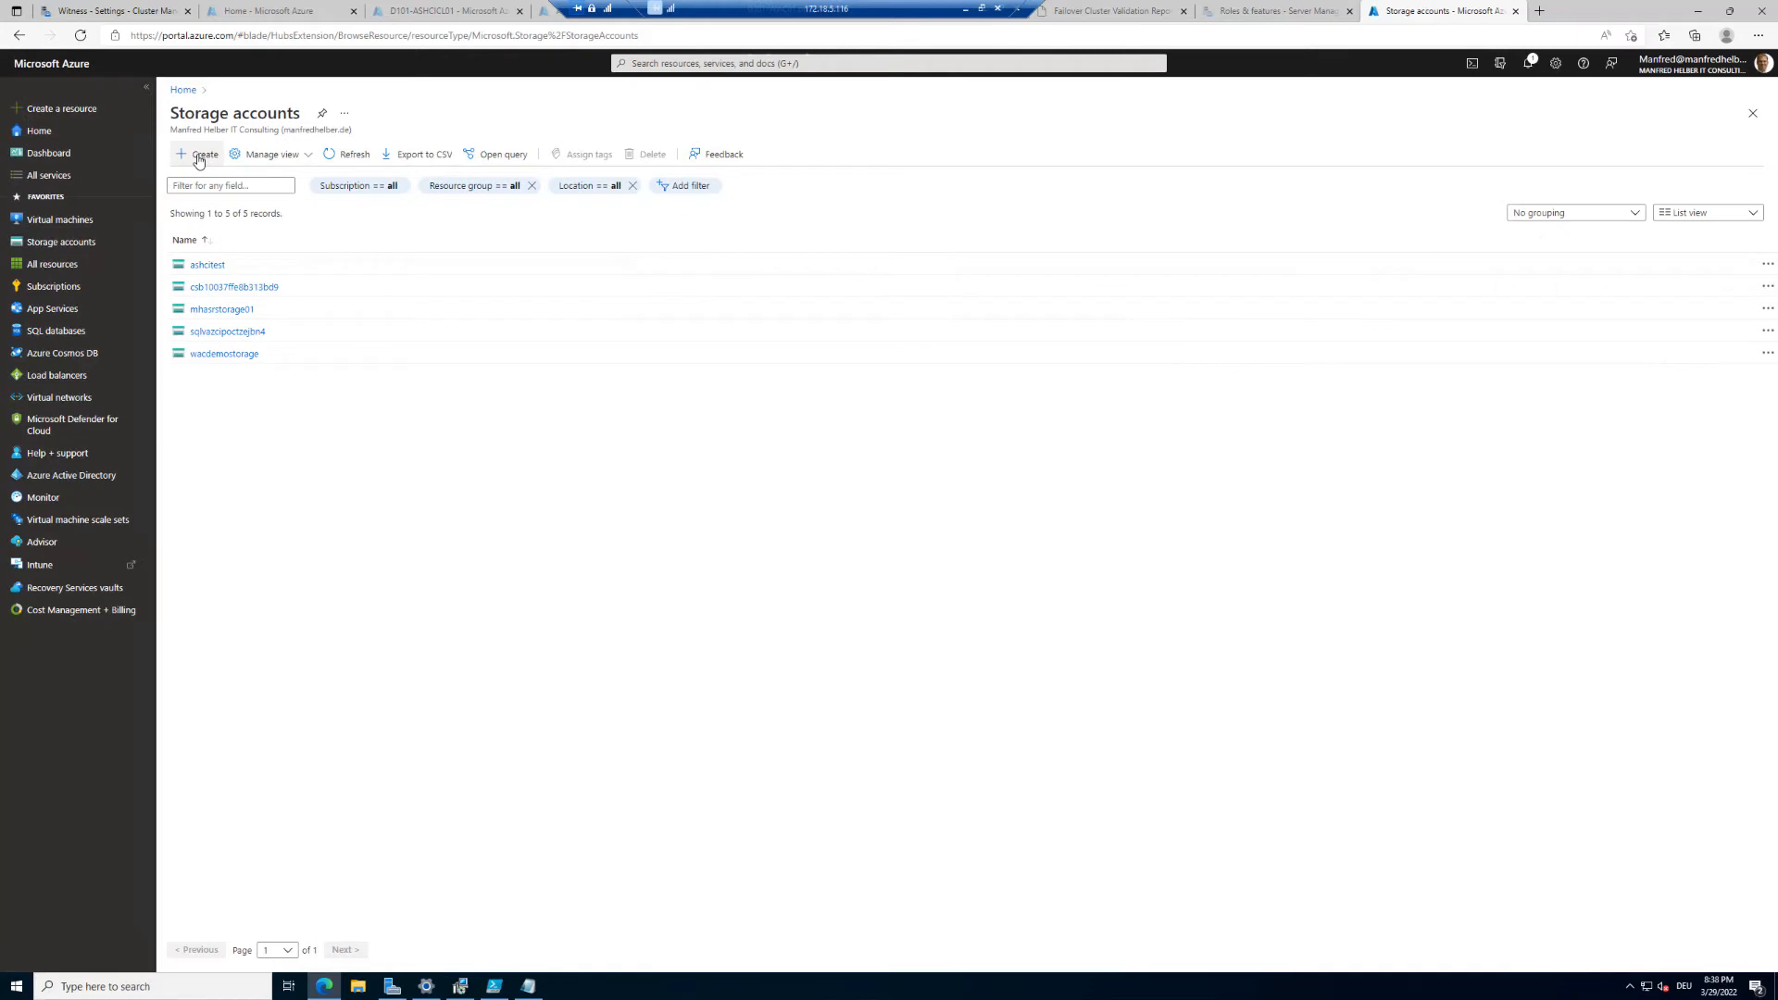
left_click(198, 158)
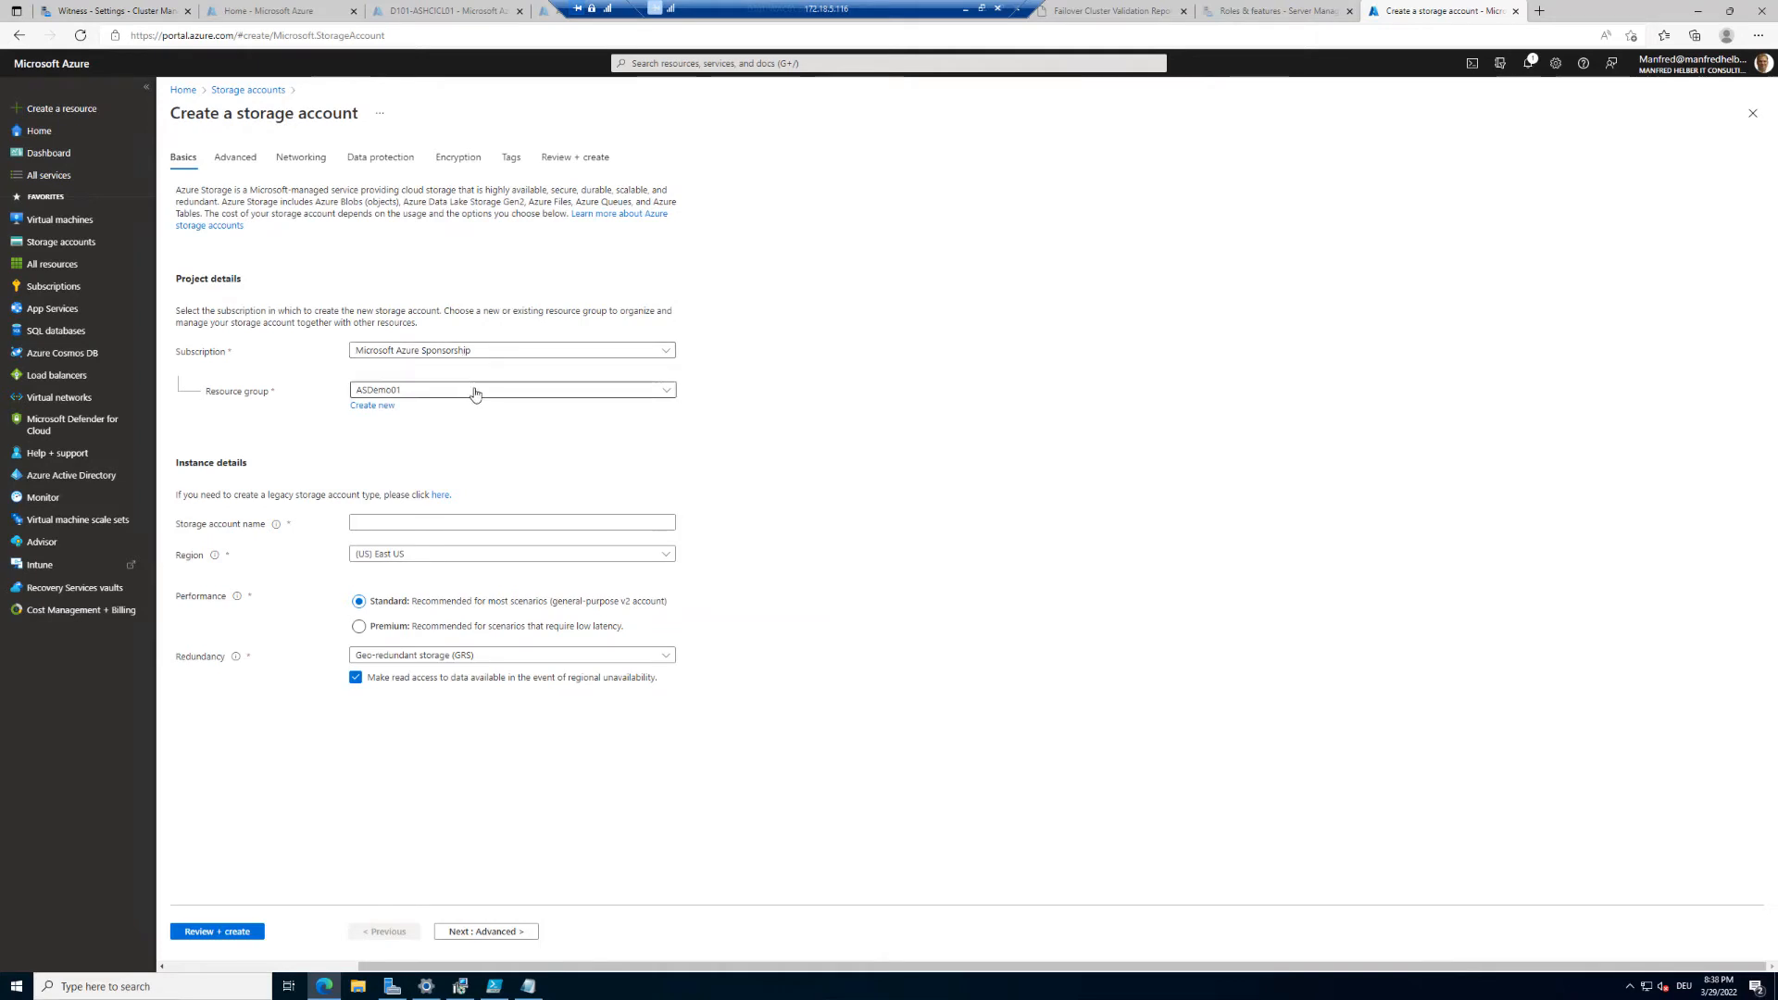
Step: Set the resource group to ASHCIRG and name the new storage account saashci
left_click(473, 391)
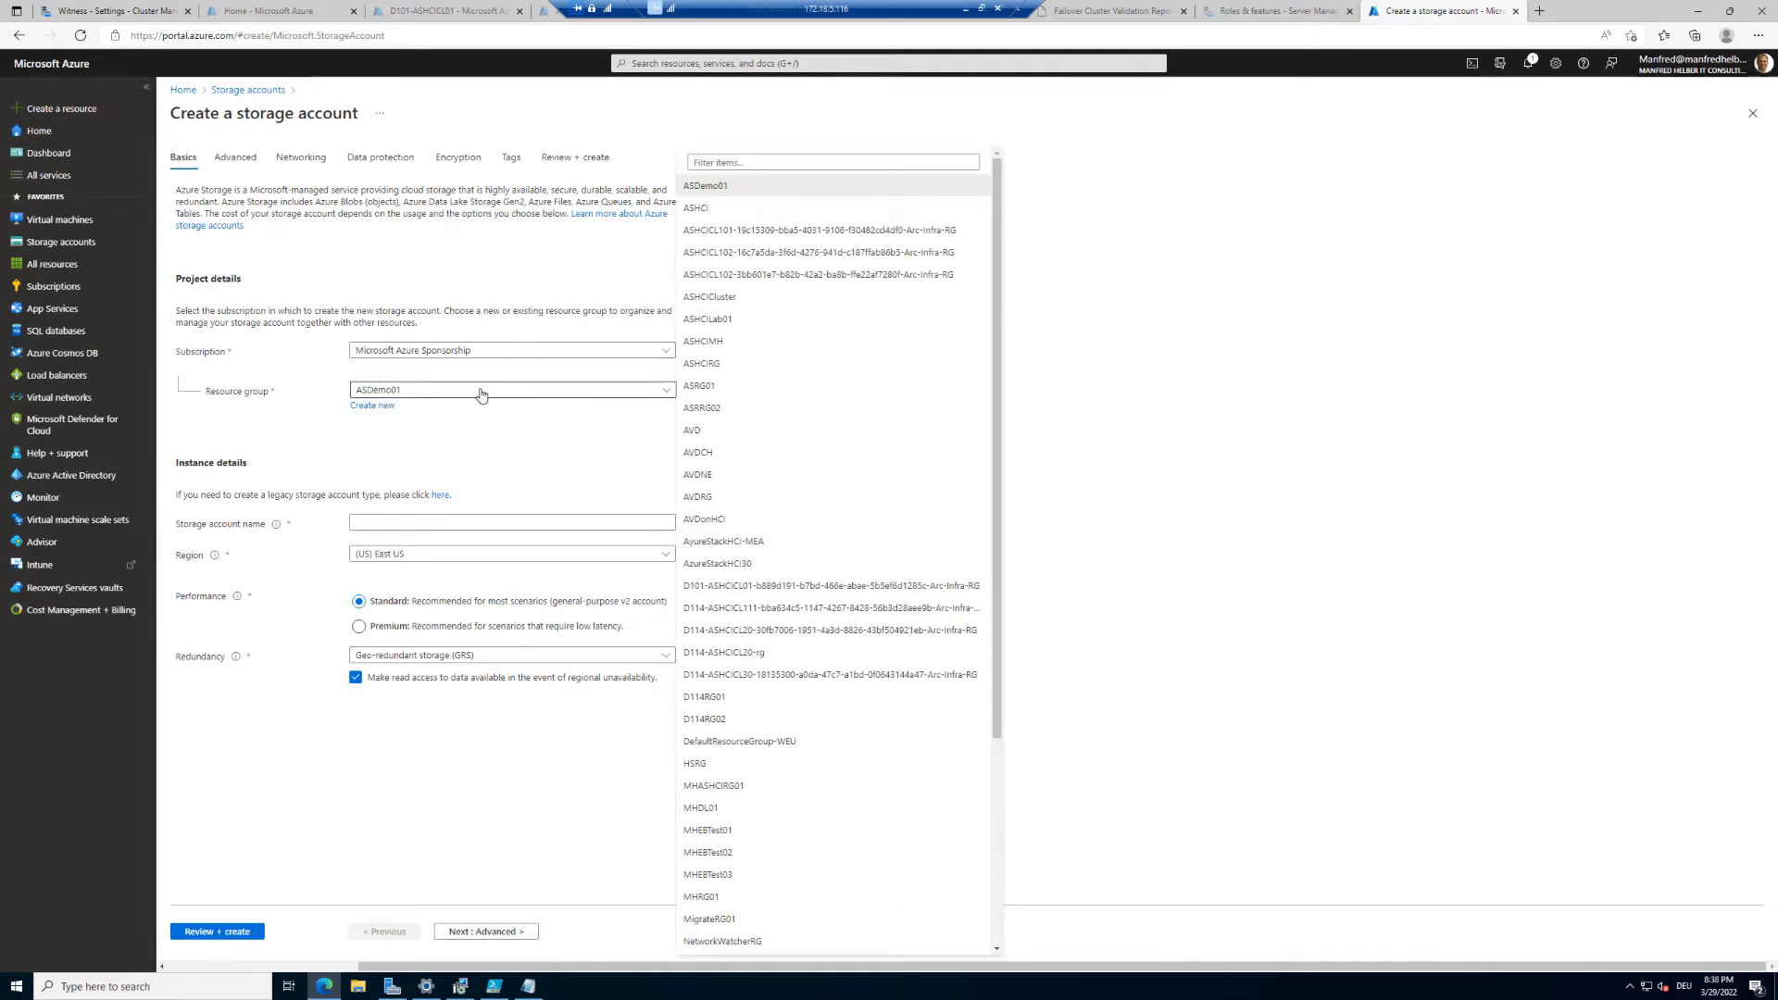
left_click(715, 362)
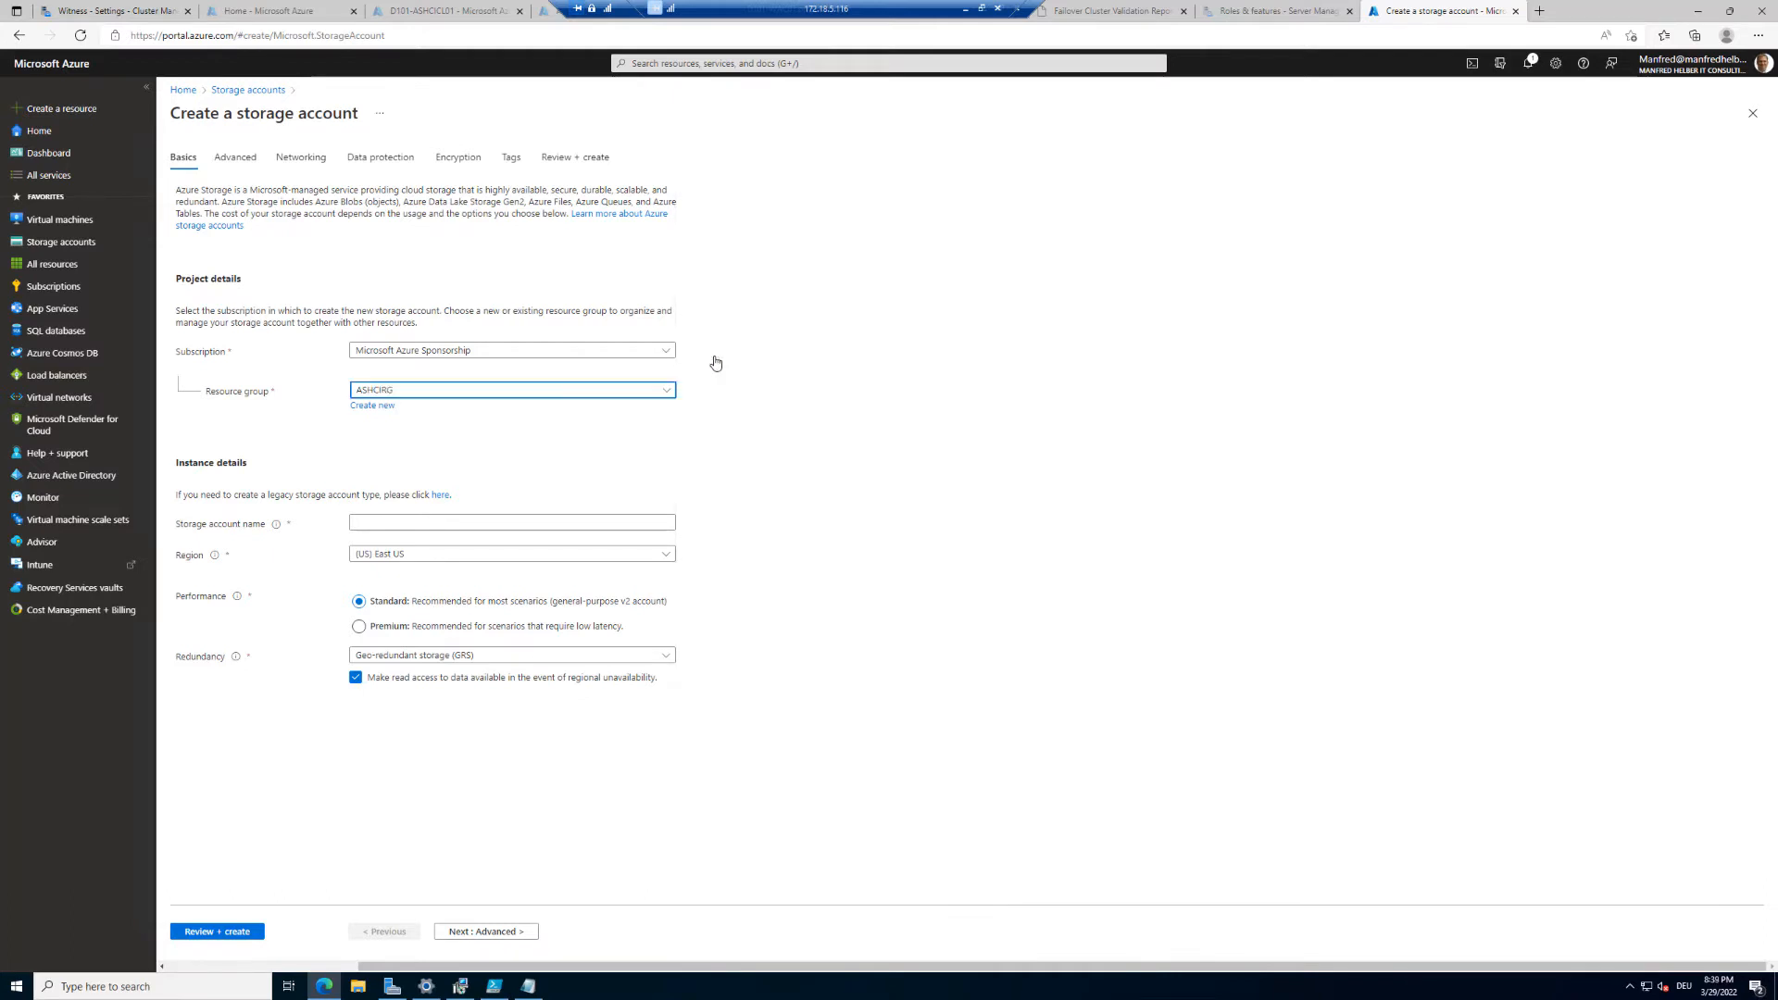
left_click(418, 521)
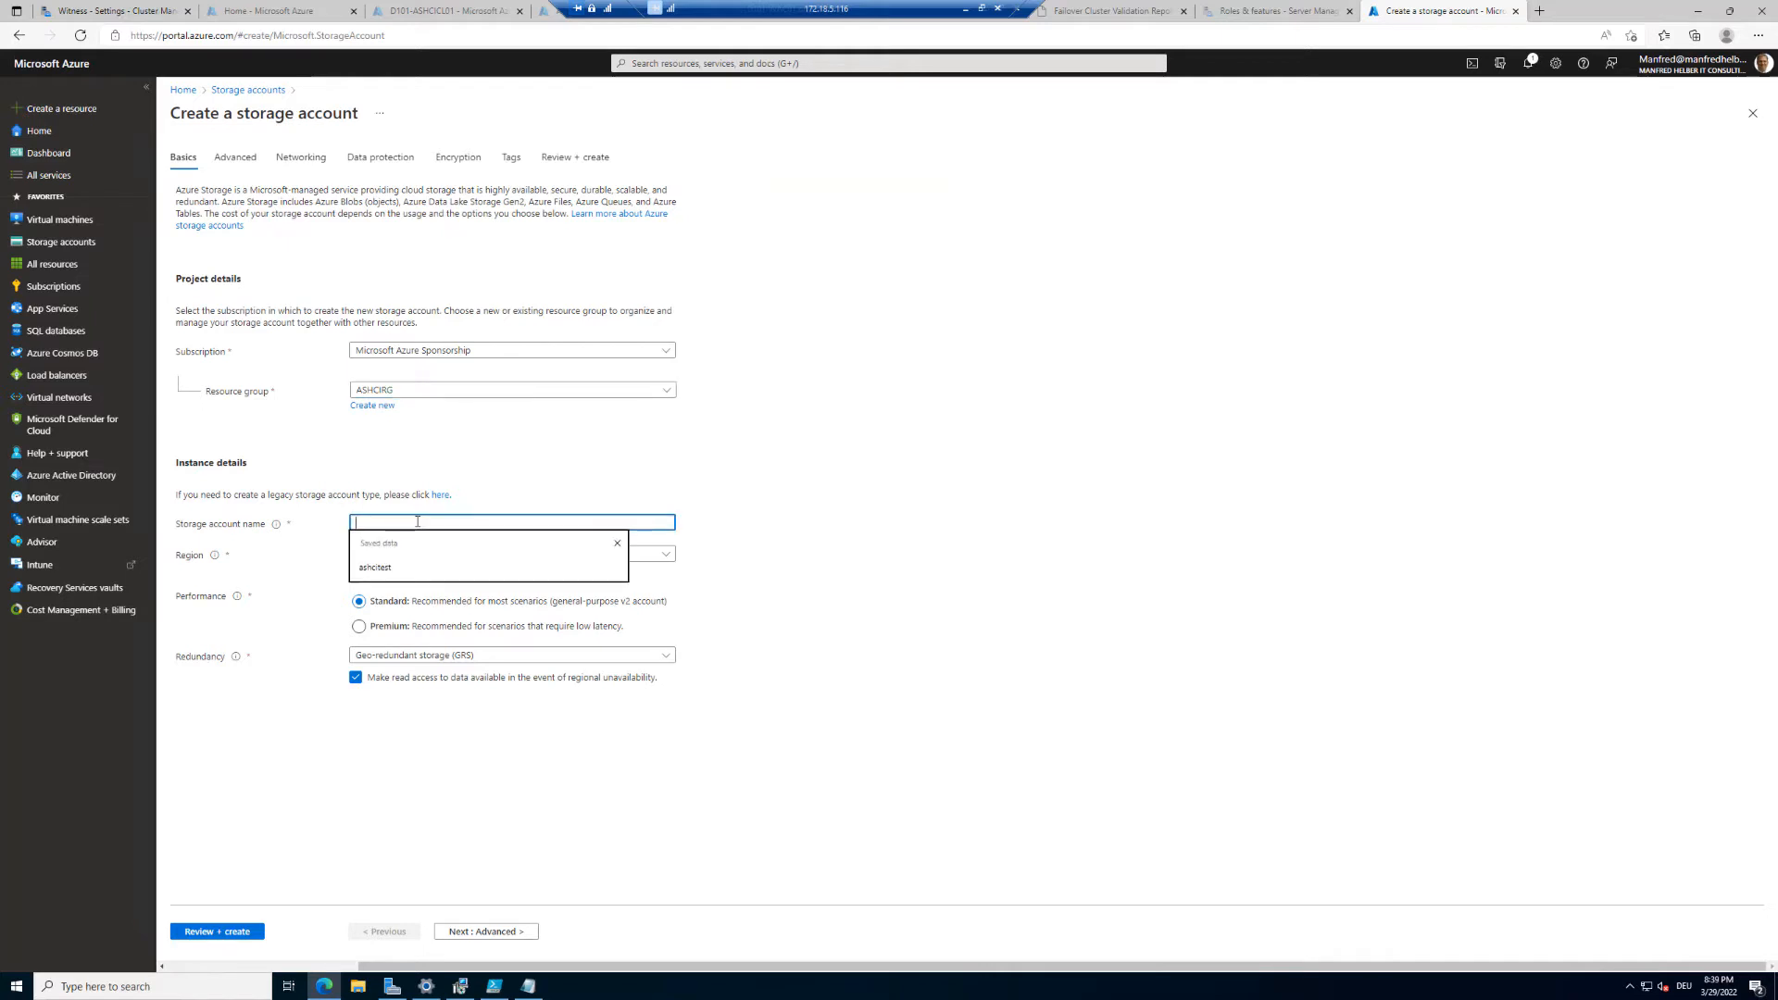
type("ashcicl01")
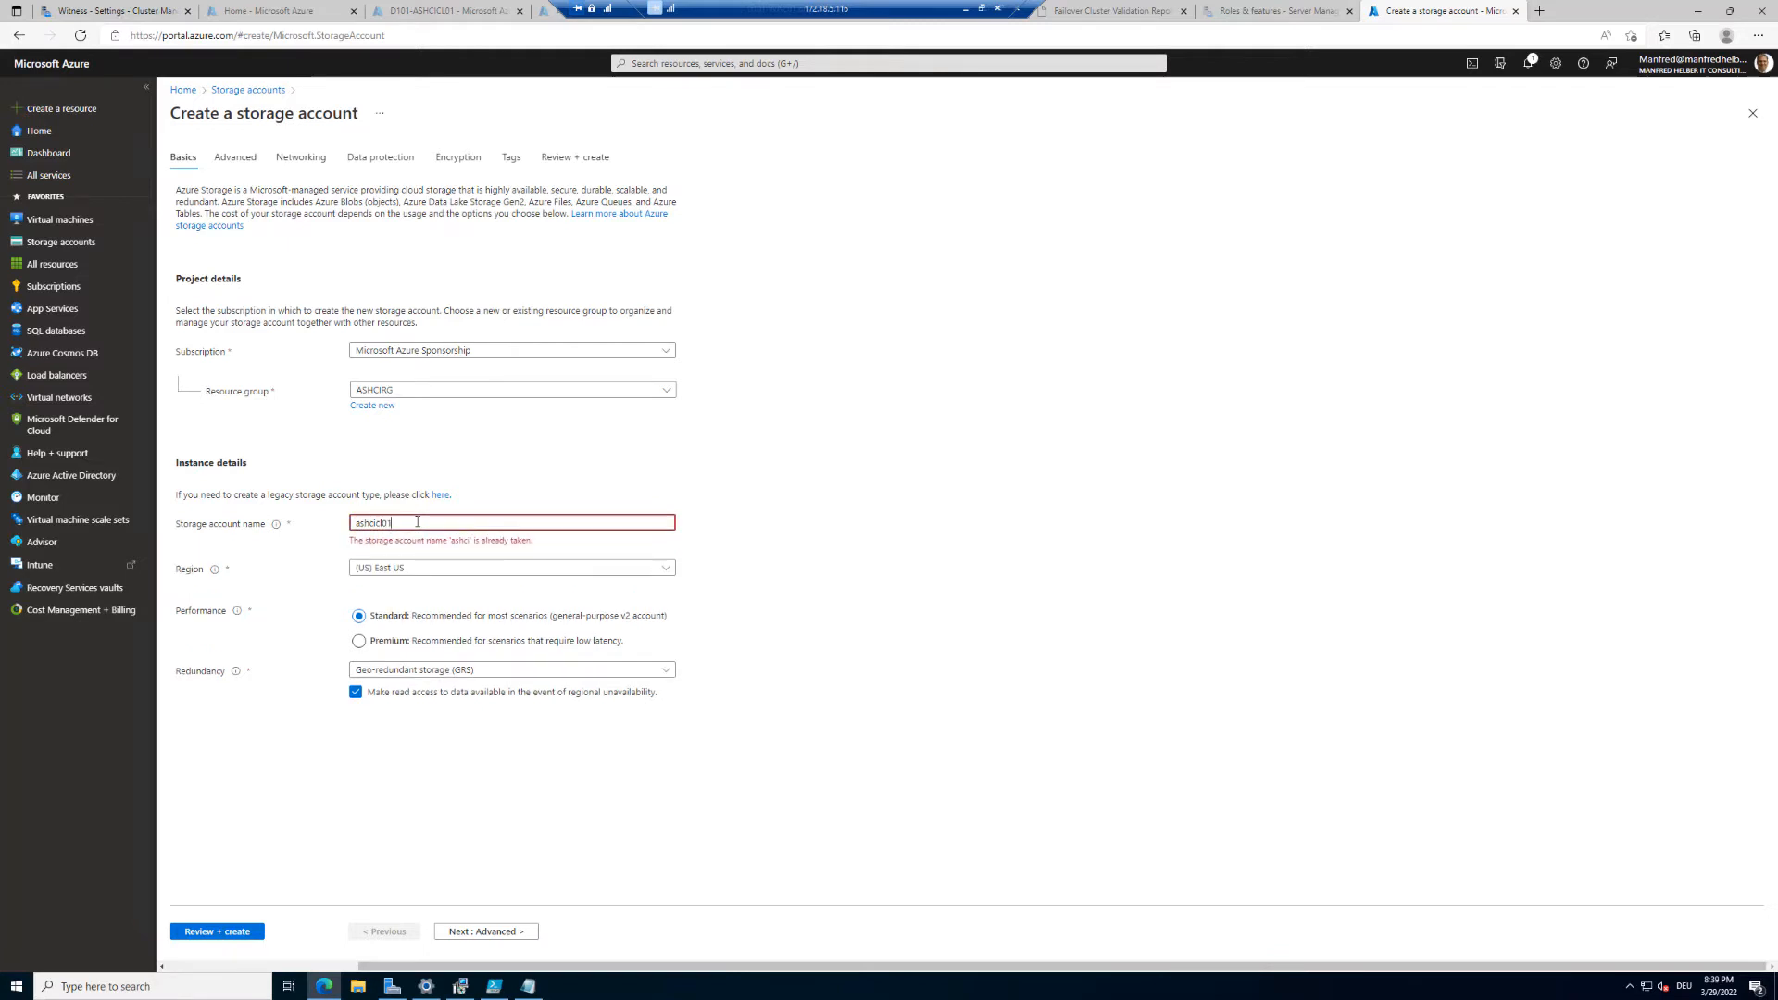
key("BackSpace")
key("BackSpace")
key("BackSpace")
key("BackSpace")
key("BackSpace")
key("BackSpace")
key("BackSpace")
key("BackSpace")
key("BackSpace")
type("s")
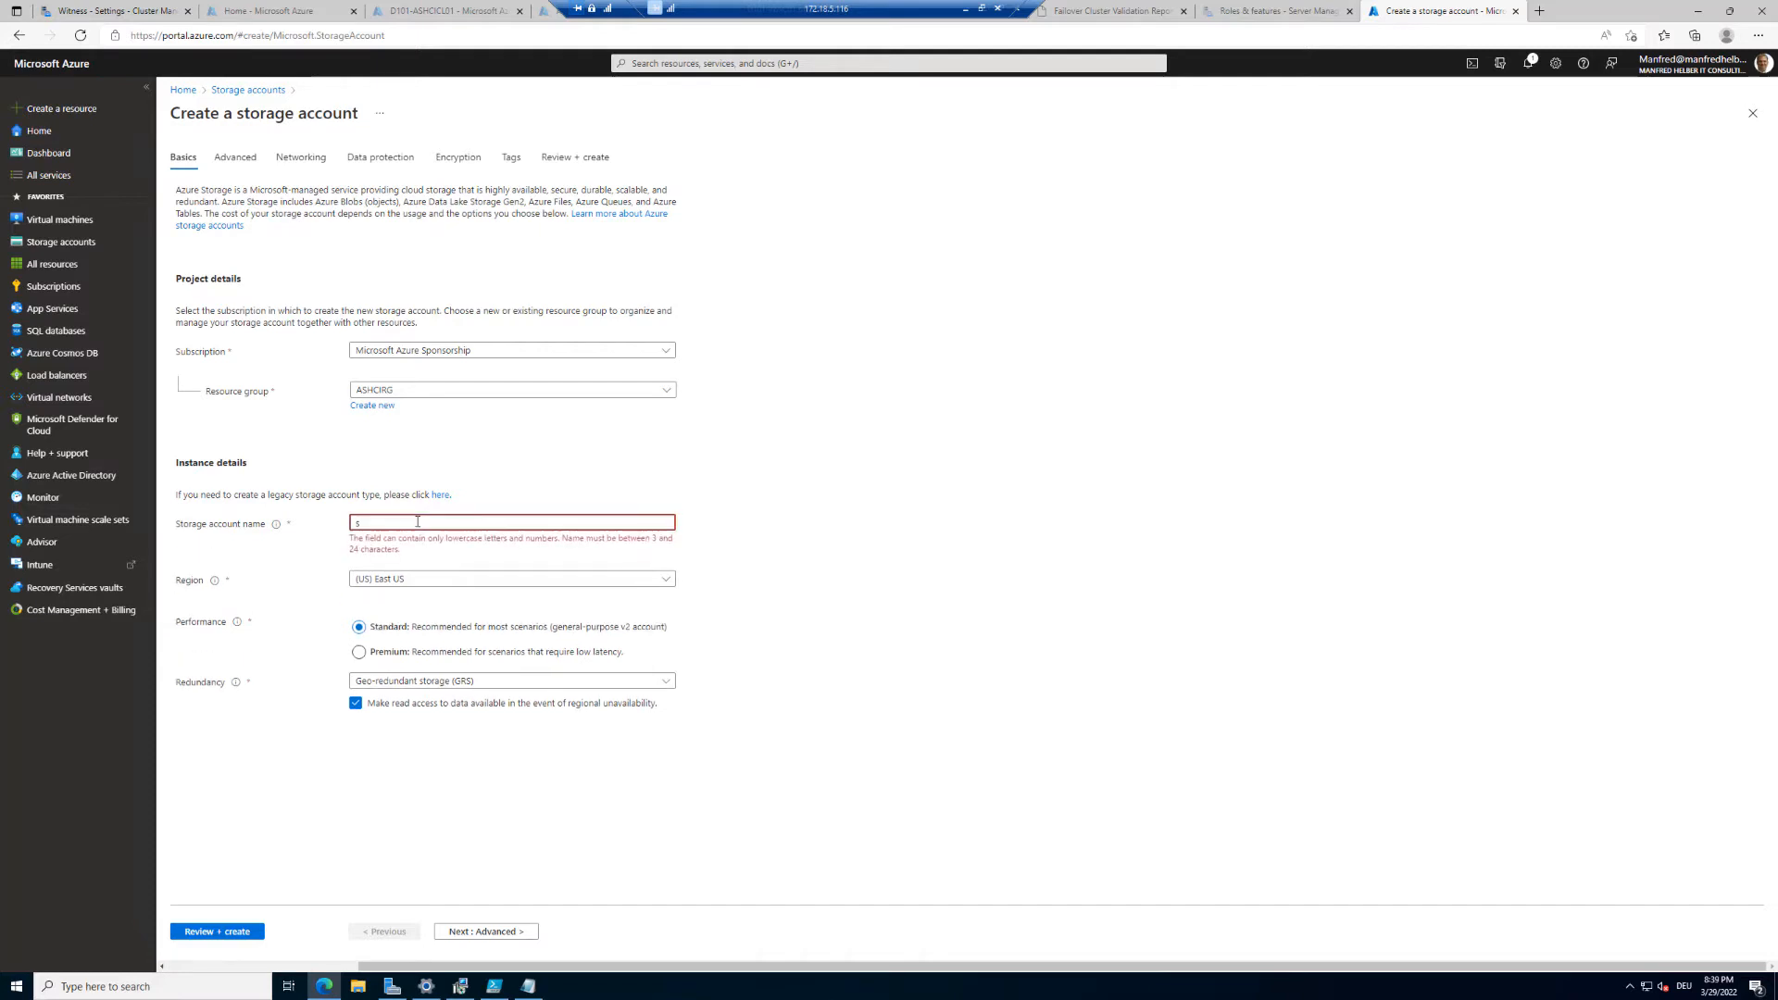
type("a")
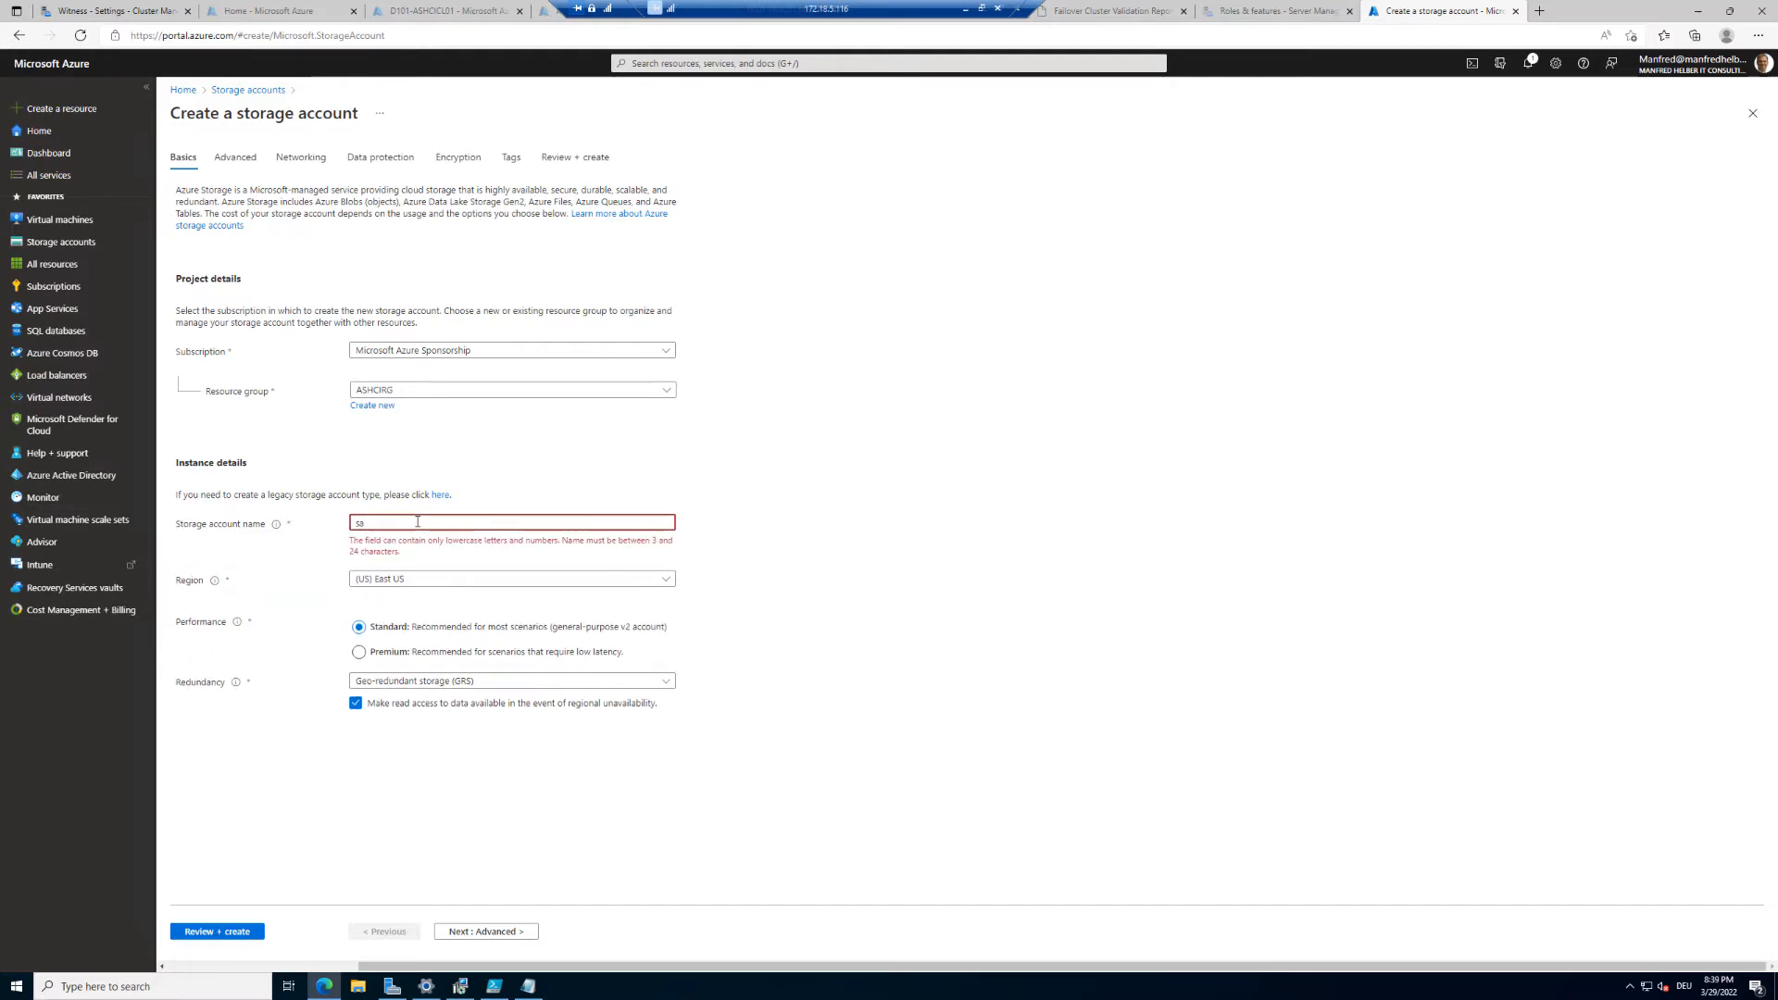
type("ashc")
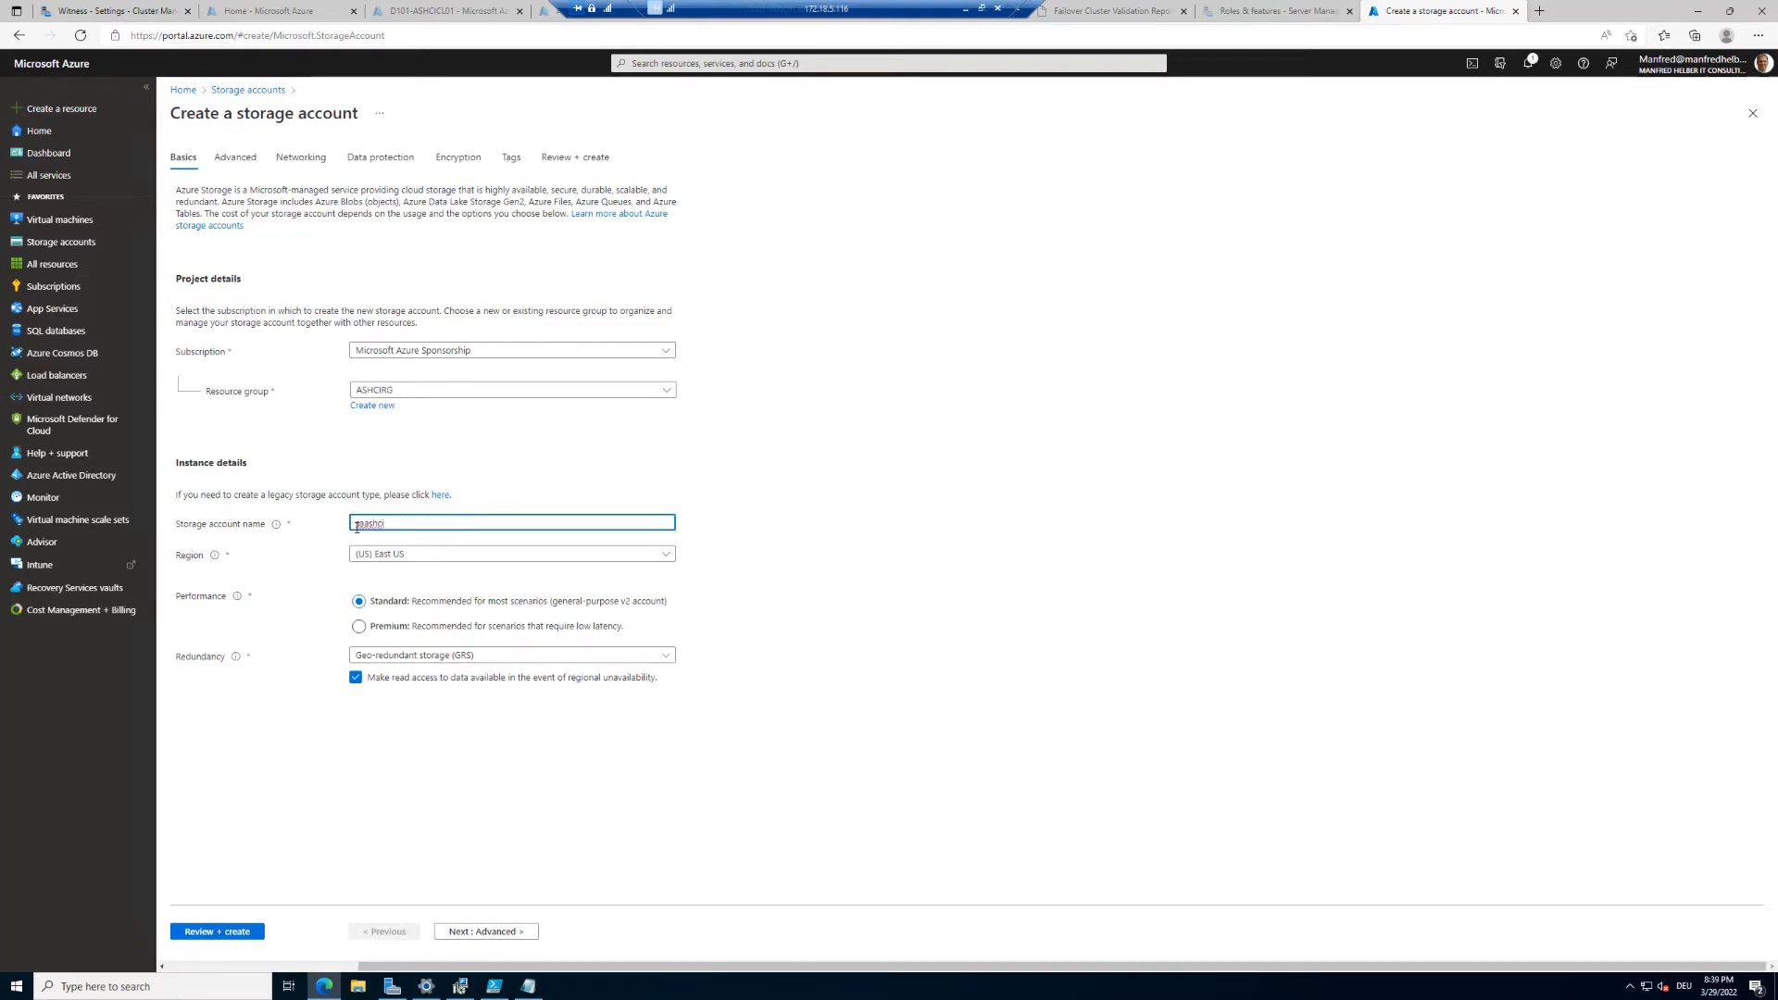
type("i")
Step: Set the storage account's region to (Europe) West Europe and redundancy to Locally-redundant storage (LRS)
left_click(437, 558)
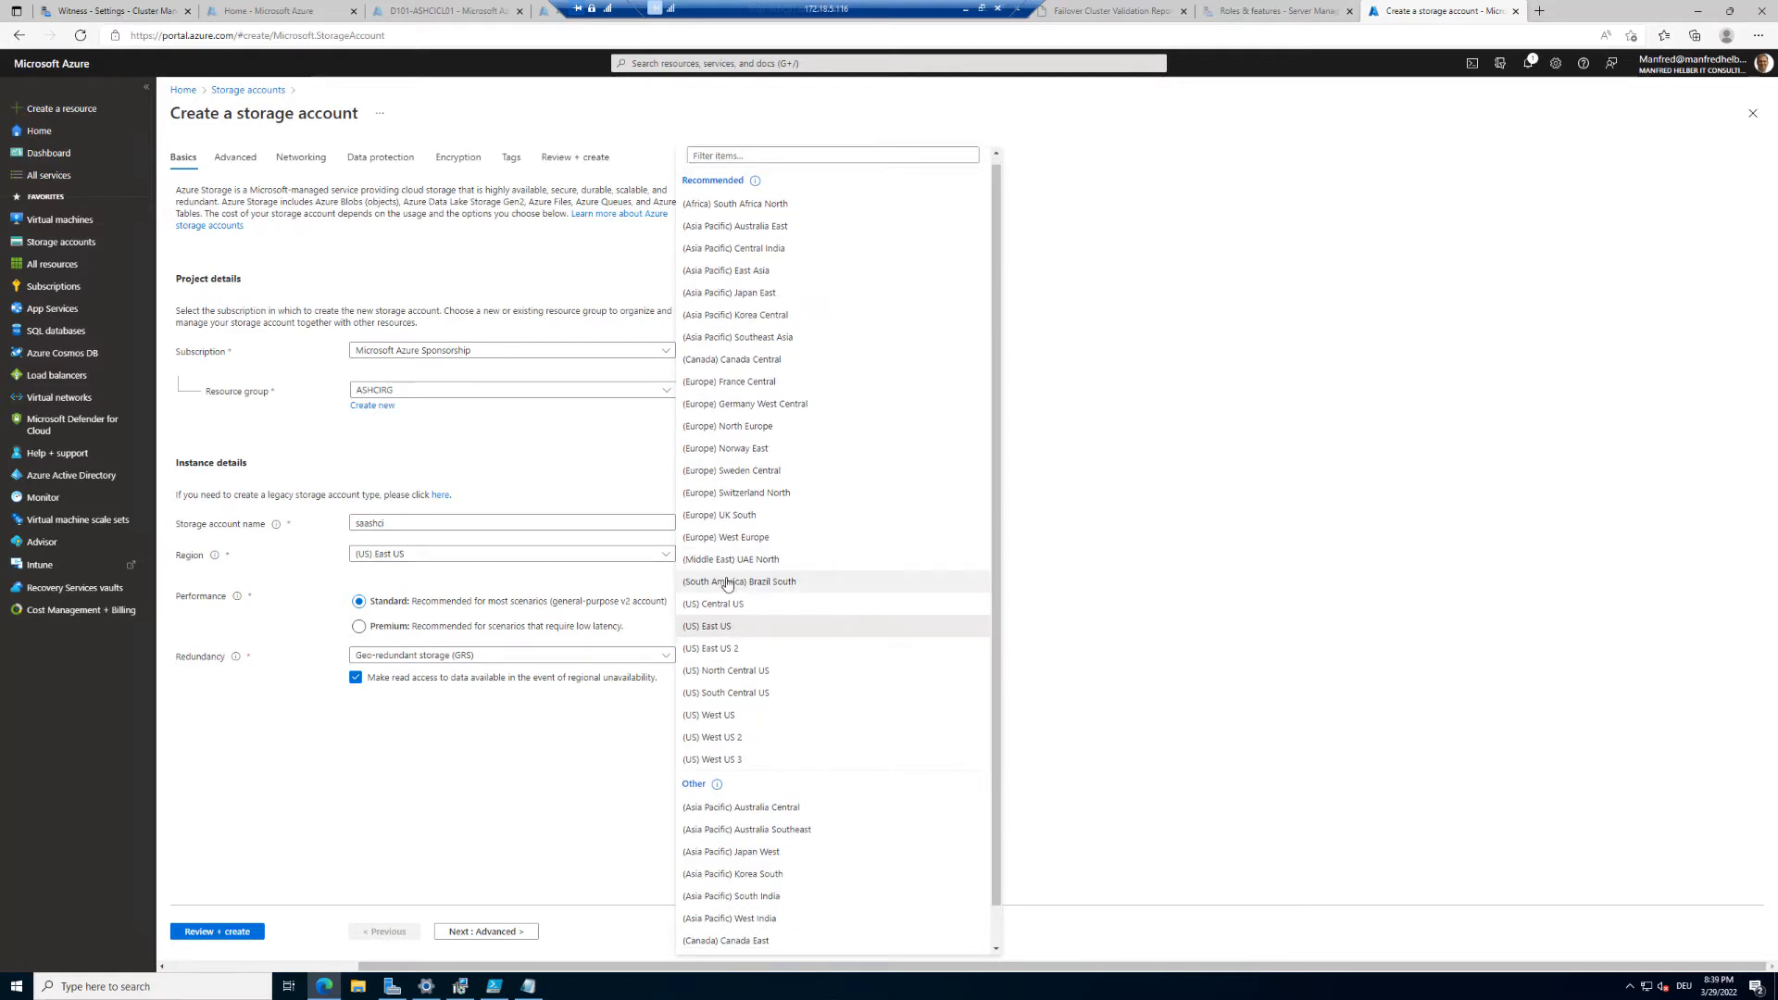
left_click(745, 537)
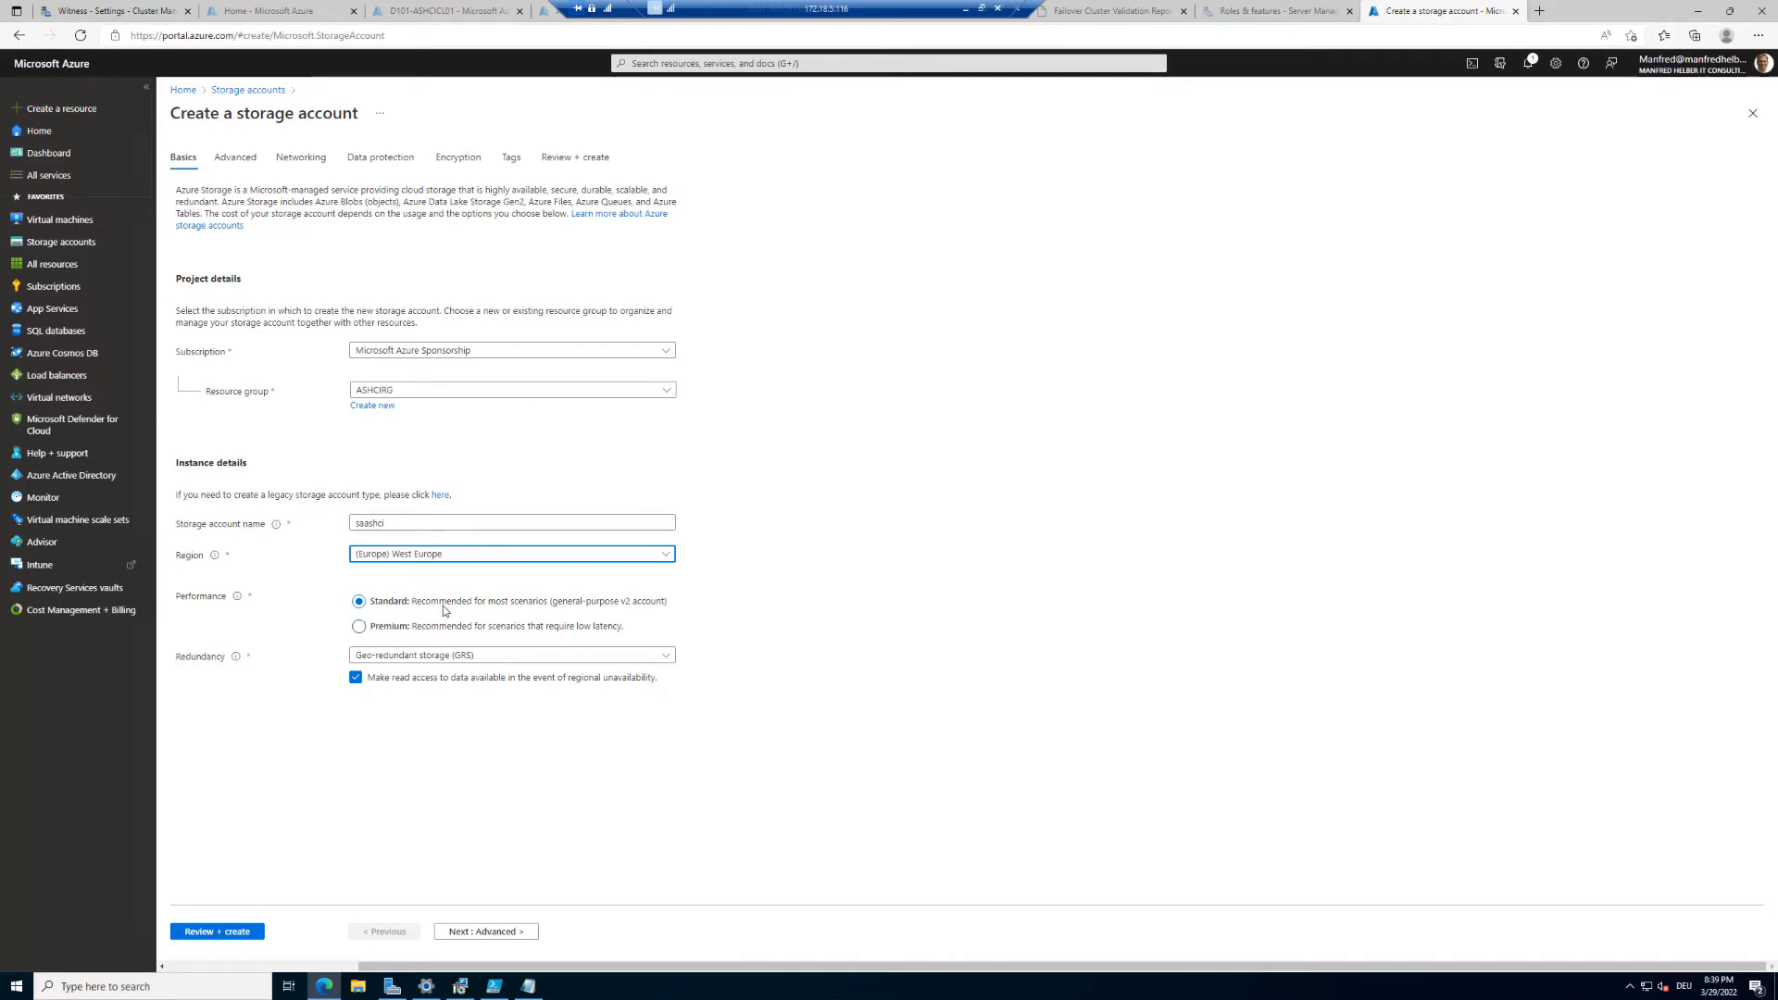
left_click(514, 657)
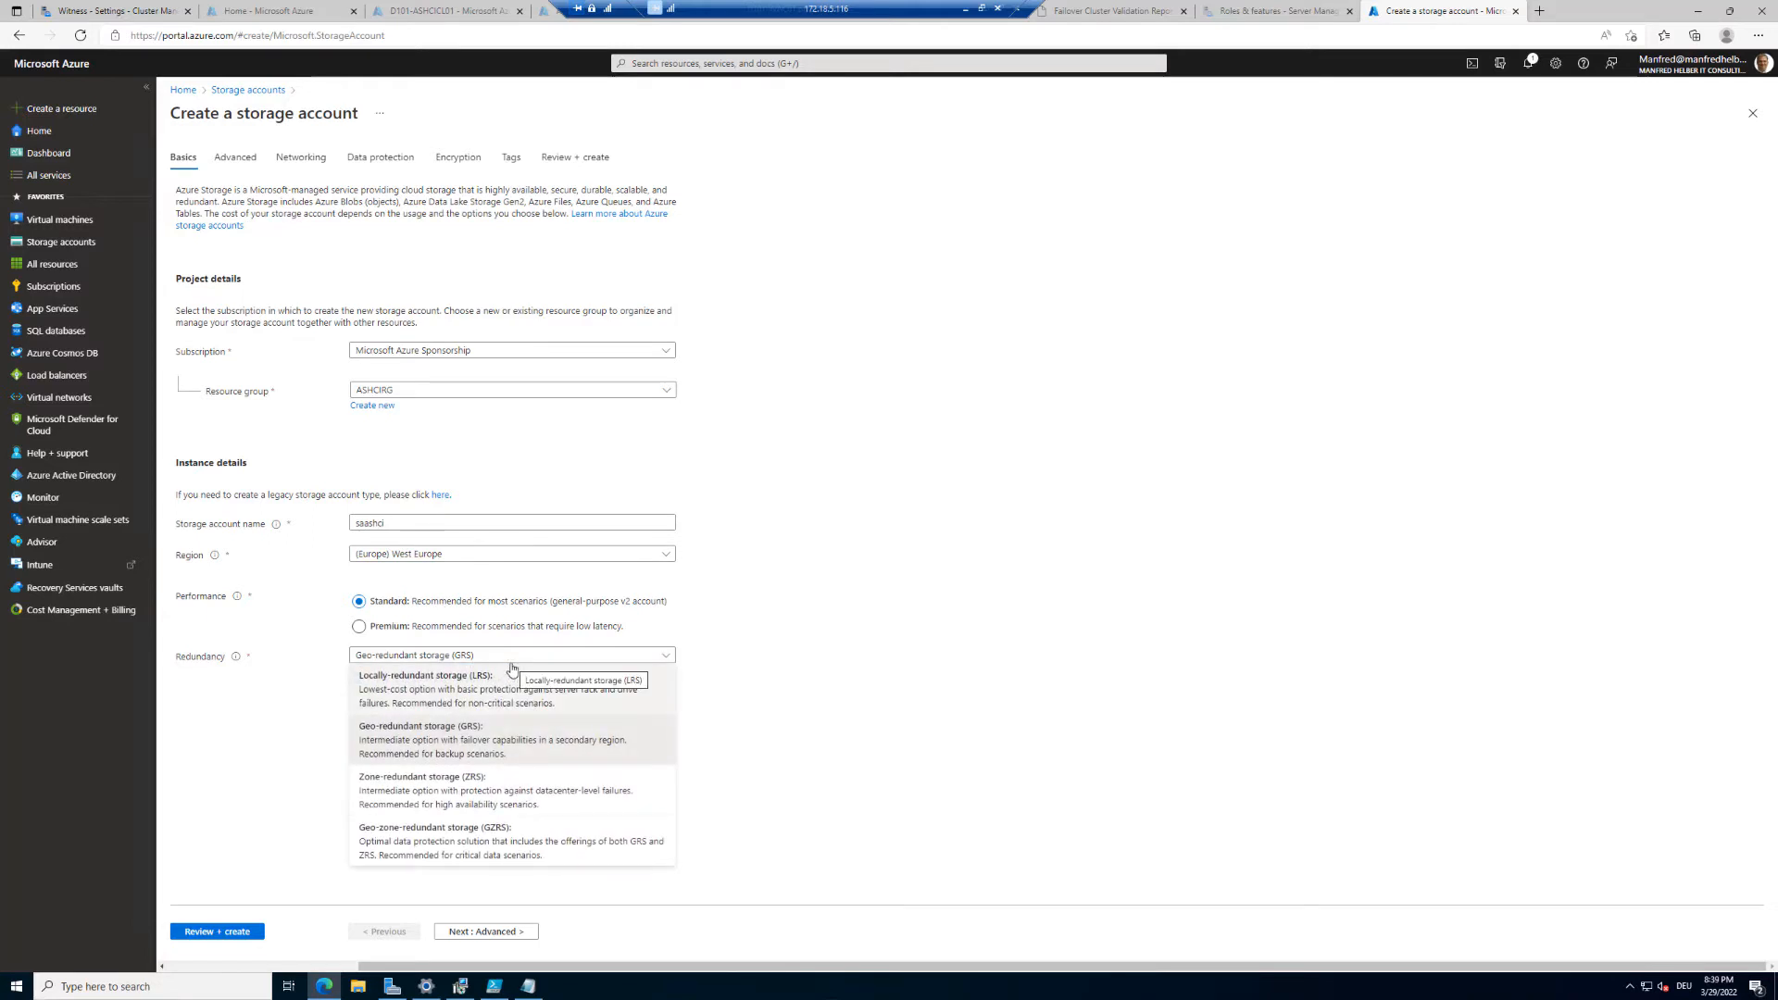
left_click(495, 688)
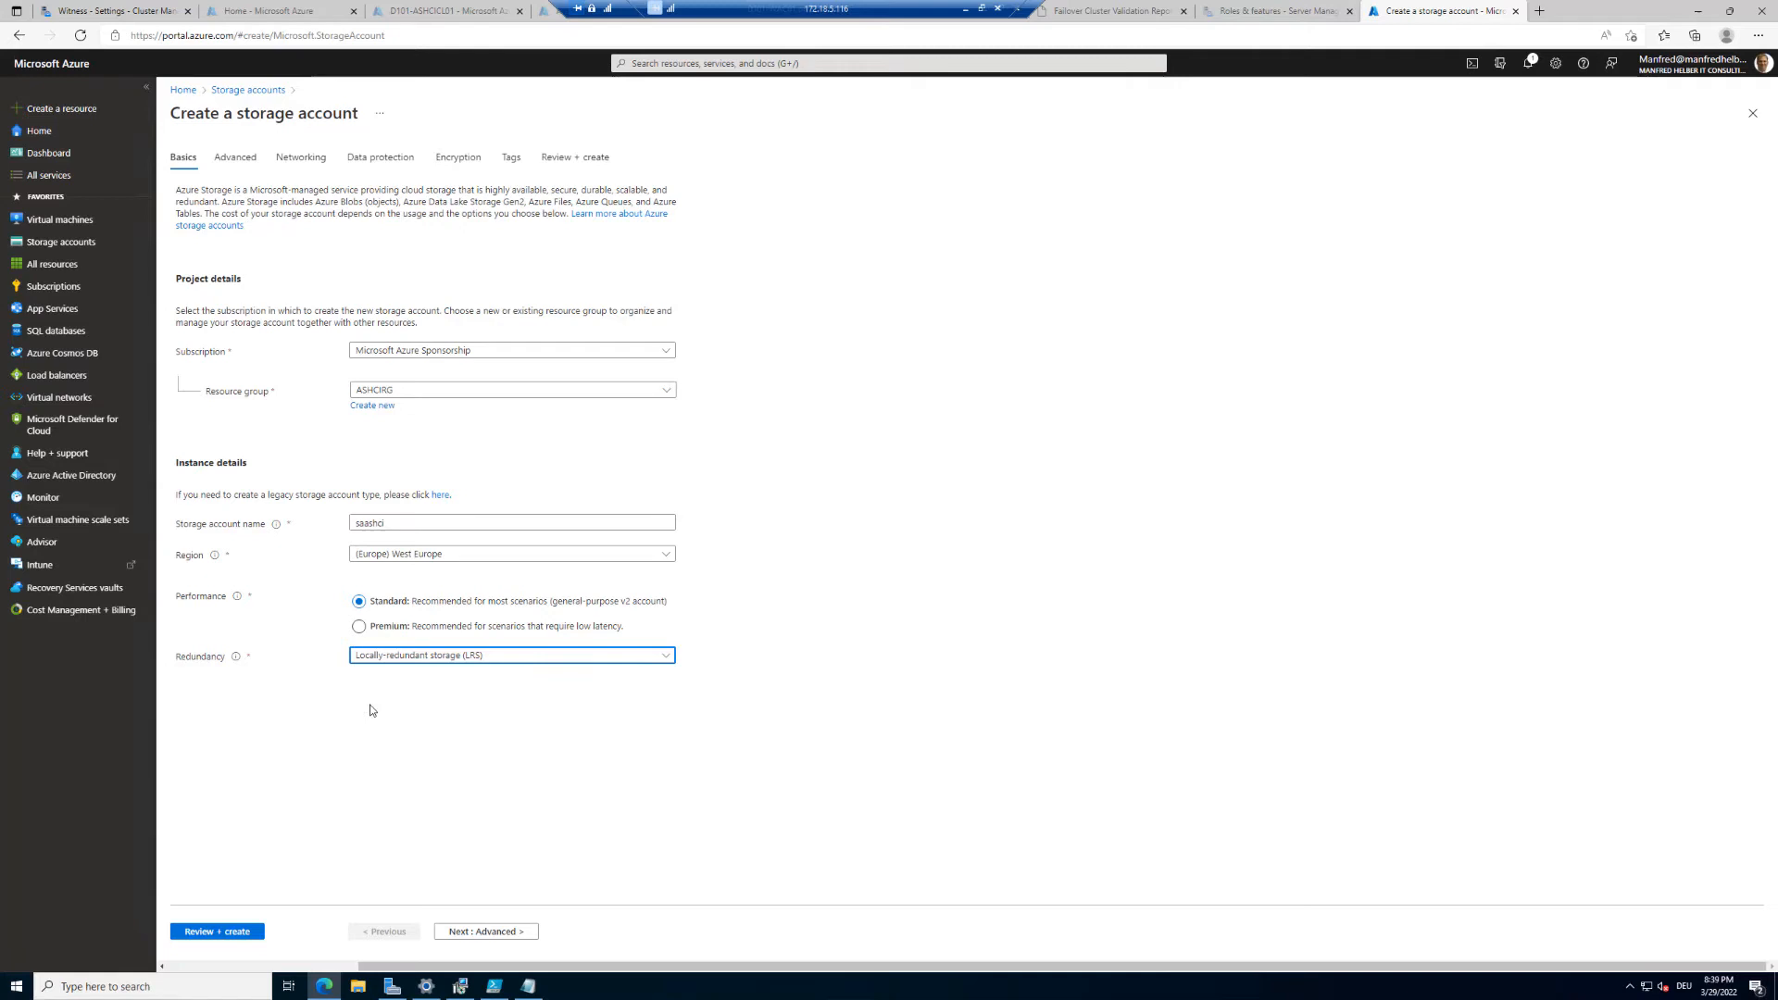
Step: Review and create the storage account
left_click(229, 932)
scroll(280, 803, "down", 2)
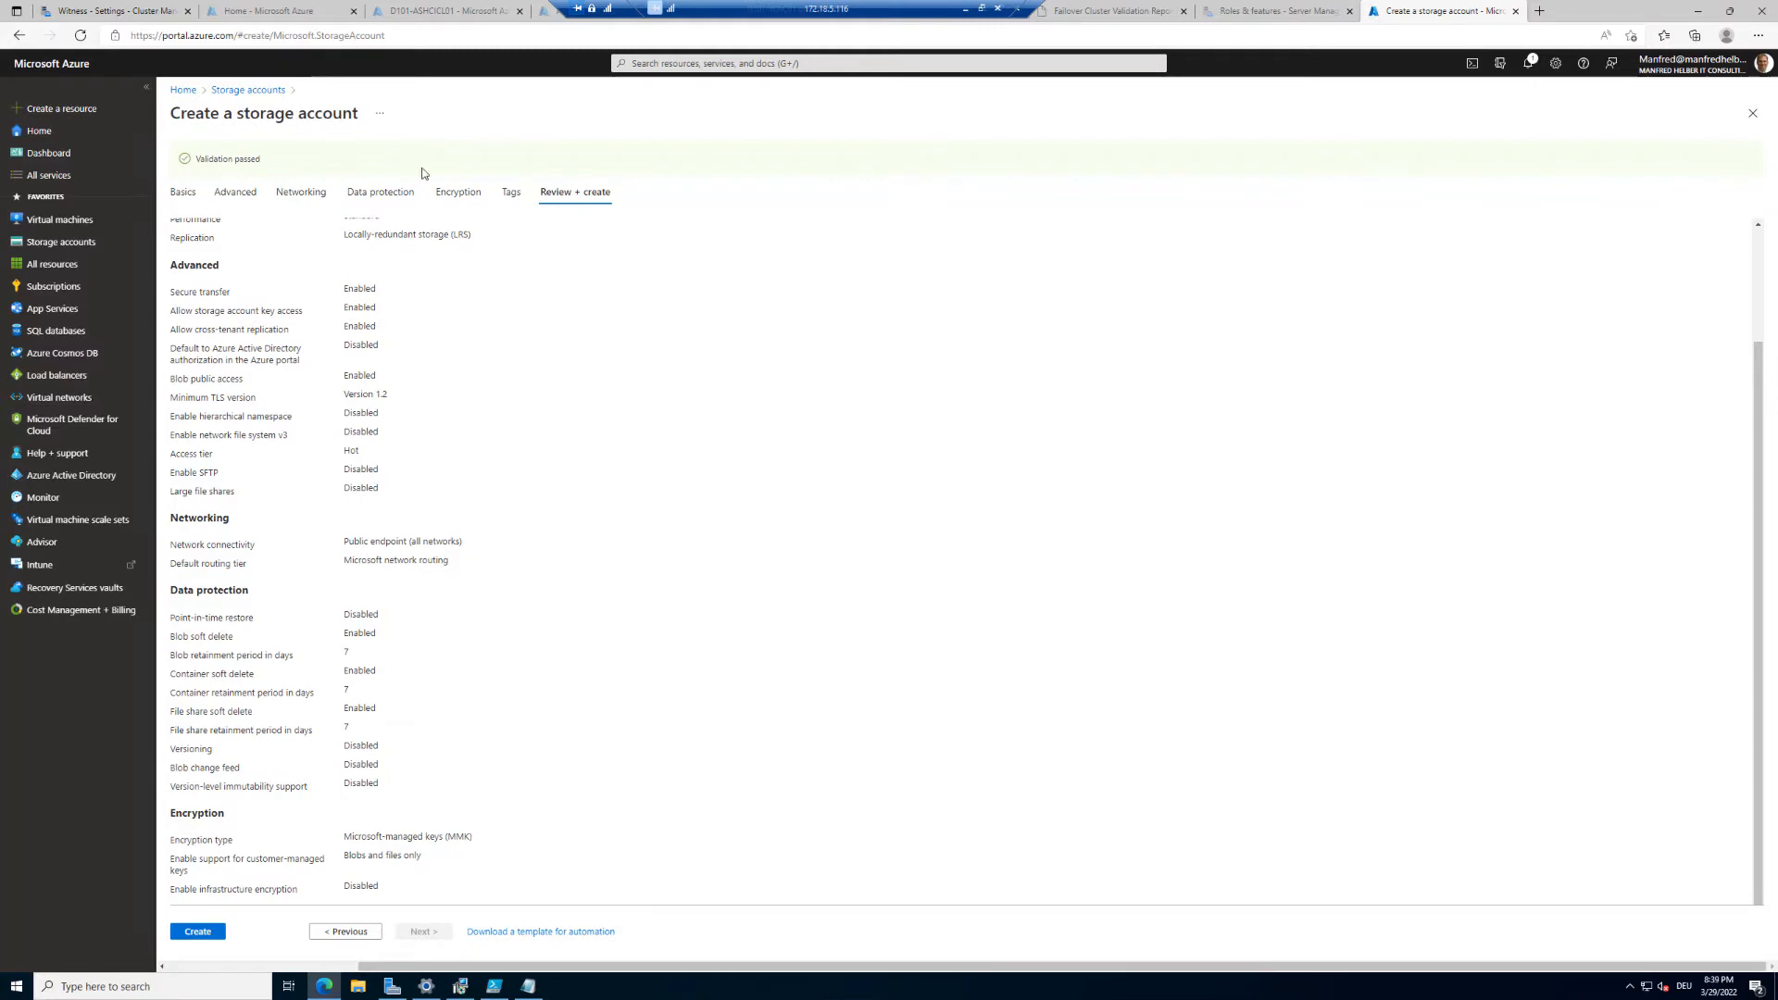
left_click(195, 933)
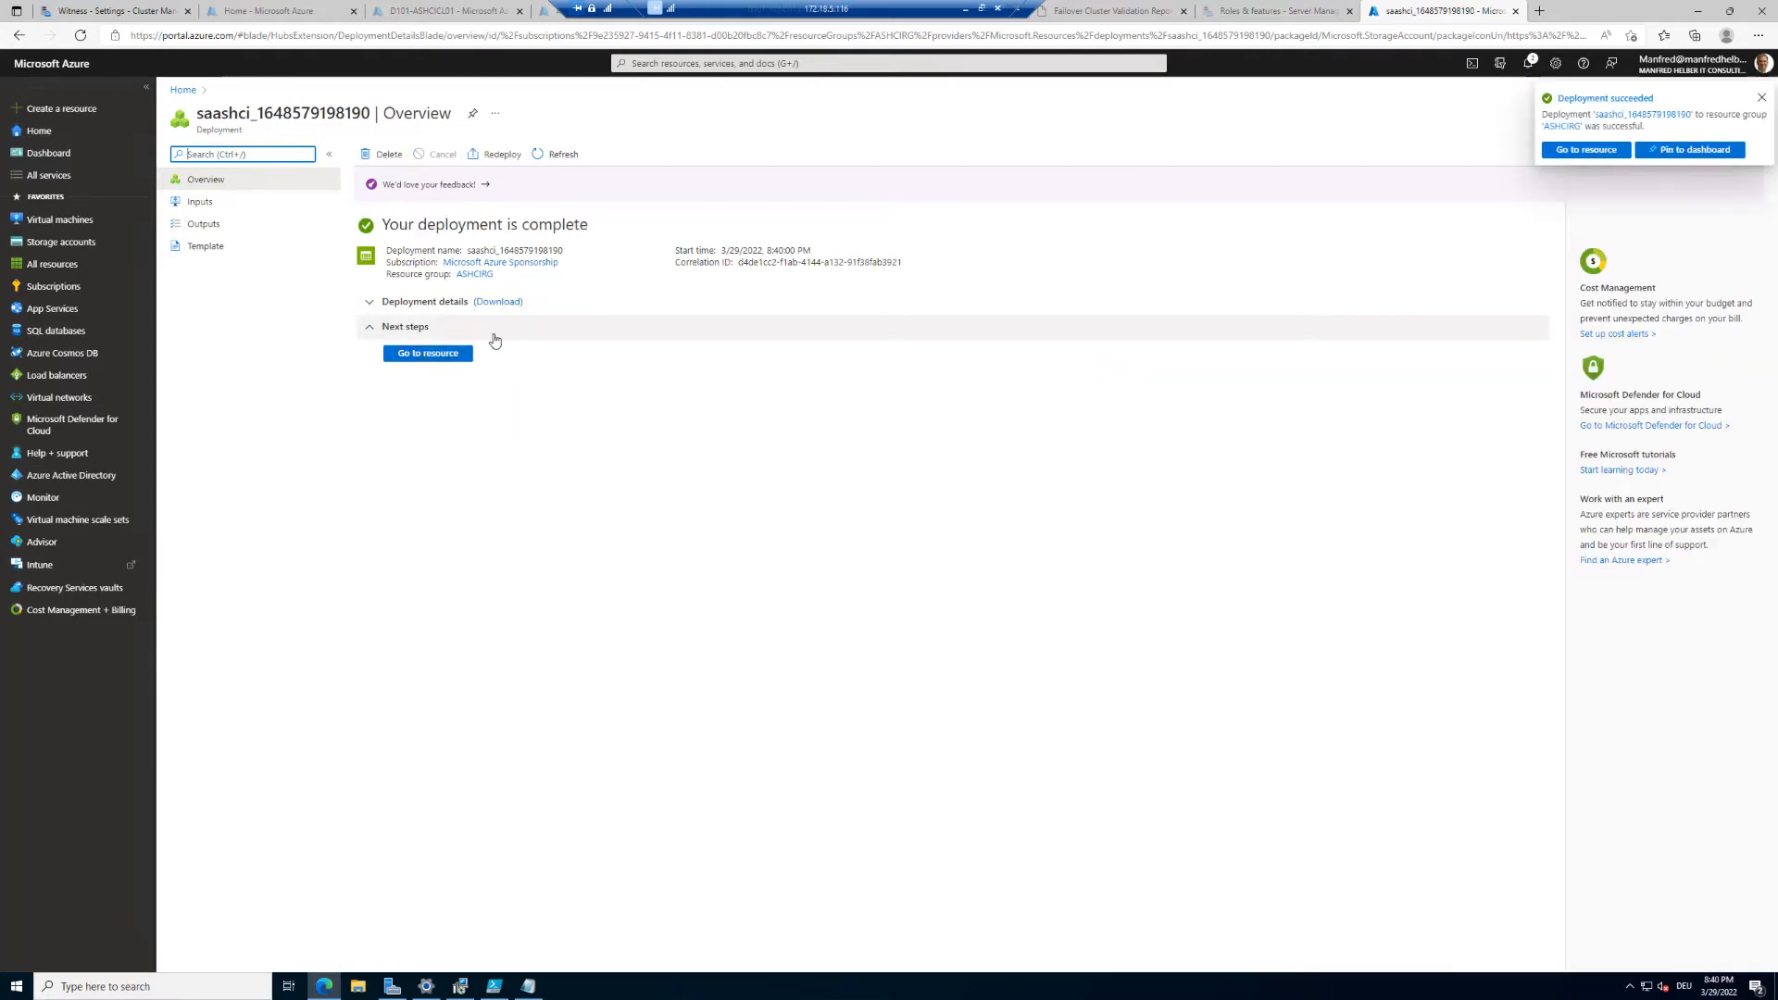
Step: Go to the saashci storage account's Access keys and copy the storage account name
left_click(431, 355)
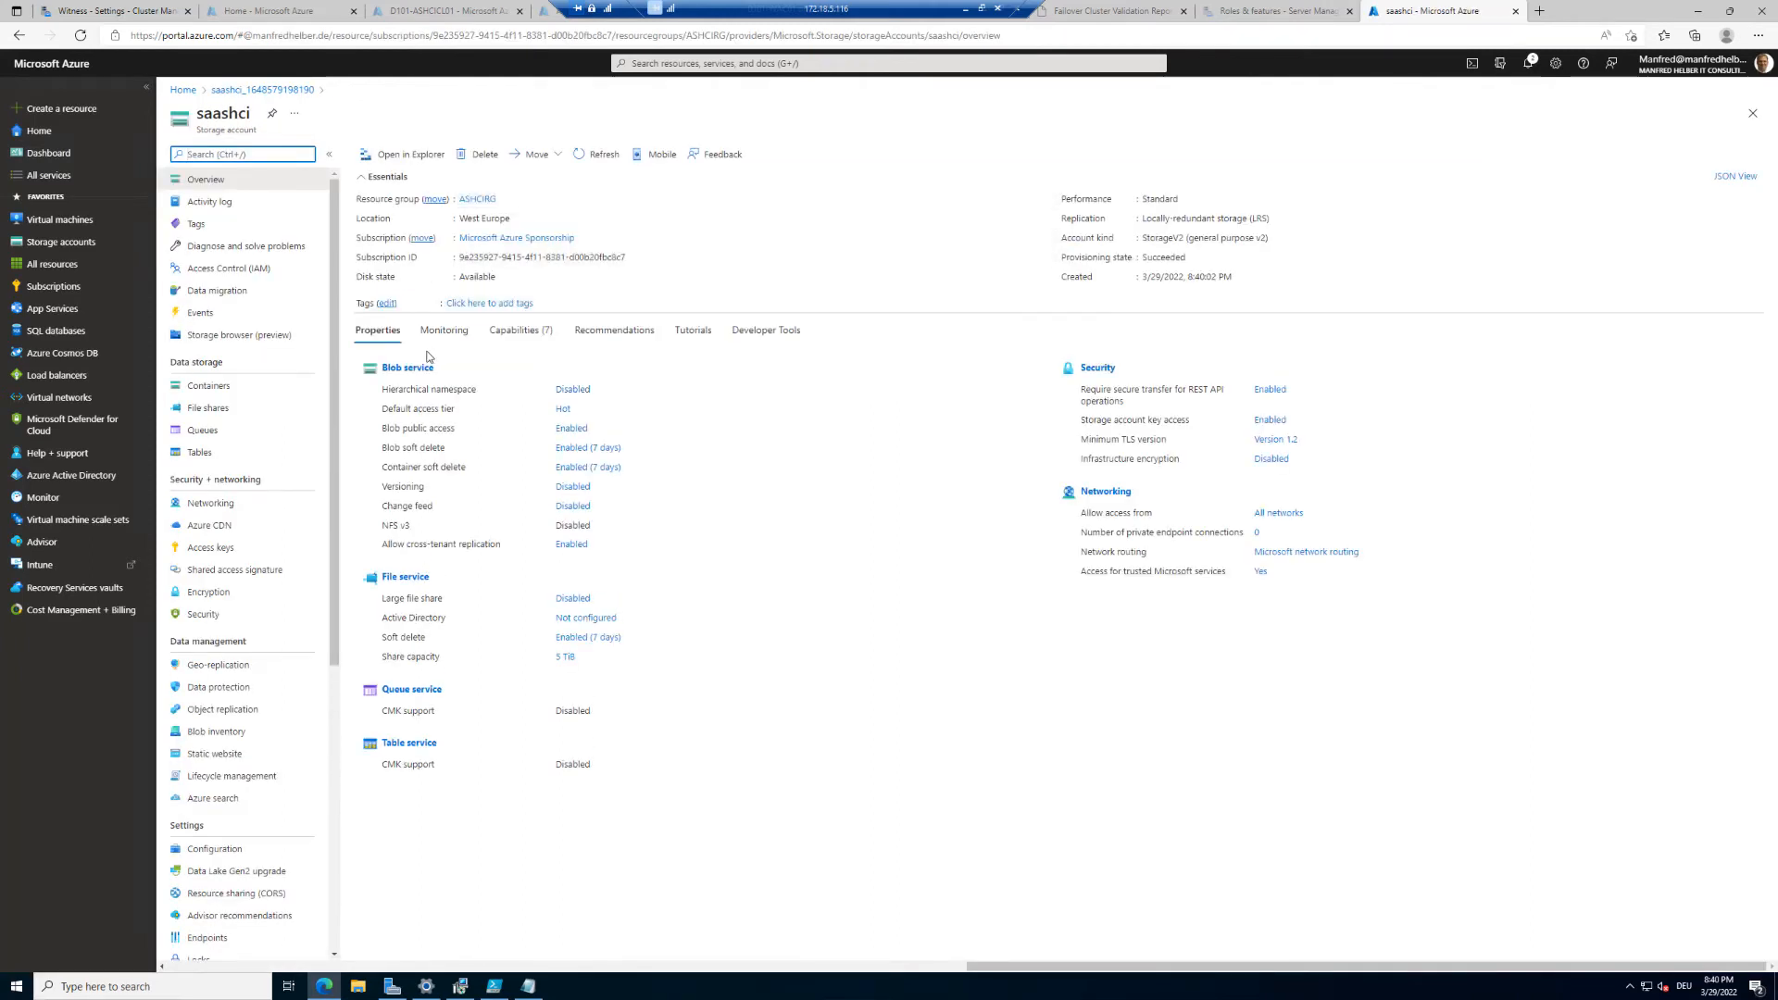
left_click(217, 549)
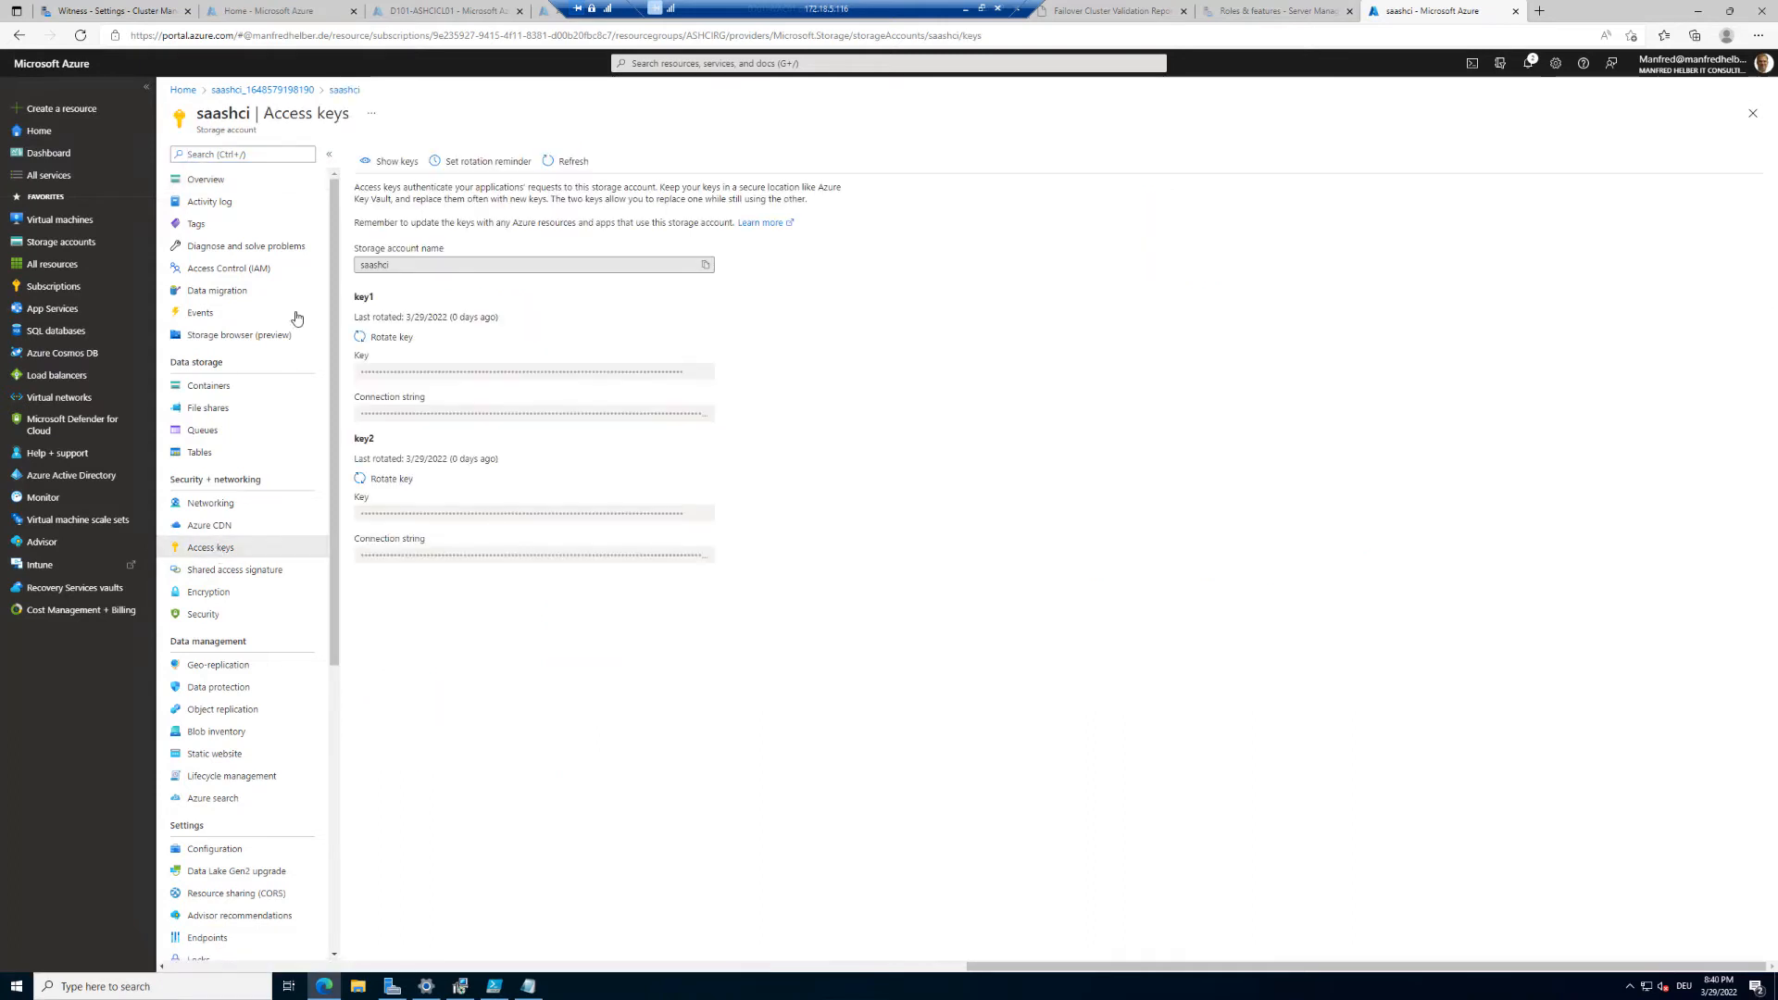
left_click(706, 267)
Step: Paste the storage account name into the cloud witness's Azure storage account name field
left_click(119, 15)
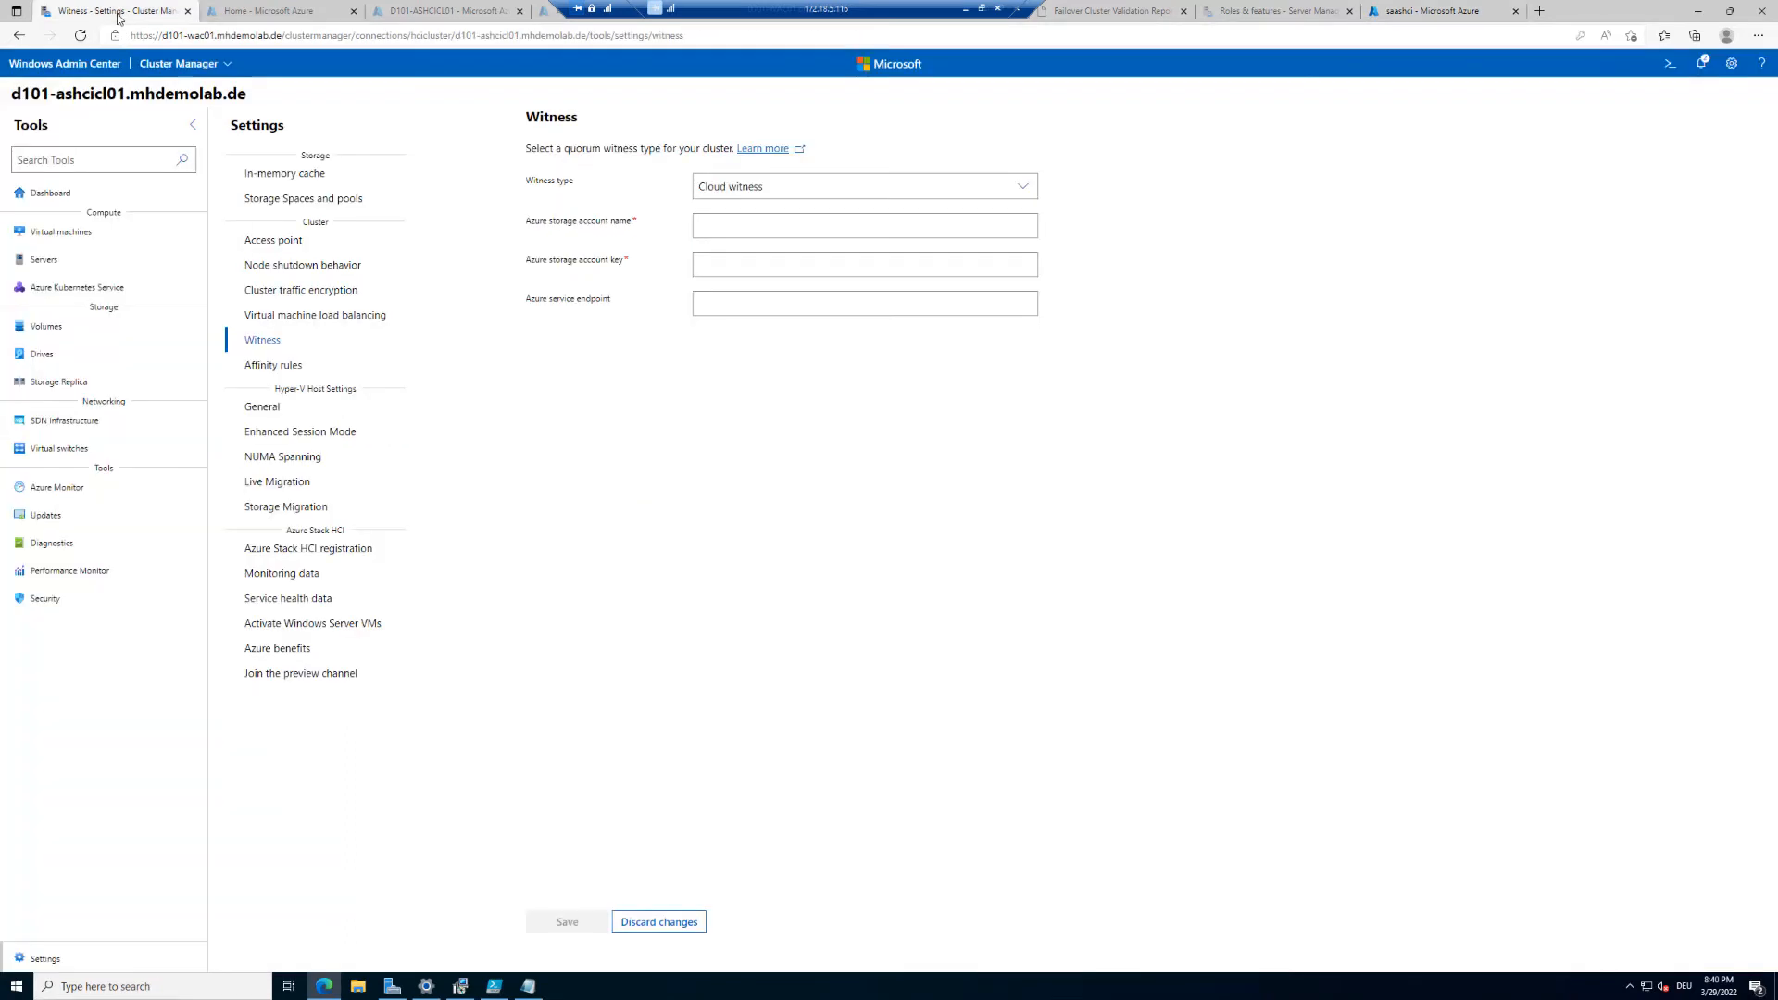
left_click(726, 224)
key("ctrl+v")
Step: Return to the storage account's access keys, reveal them, copy key1 and hide the keys again
left_click(1434, 24)
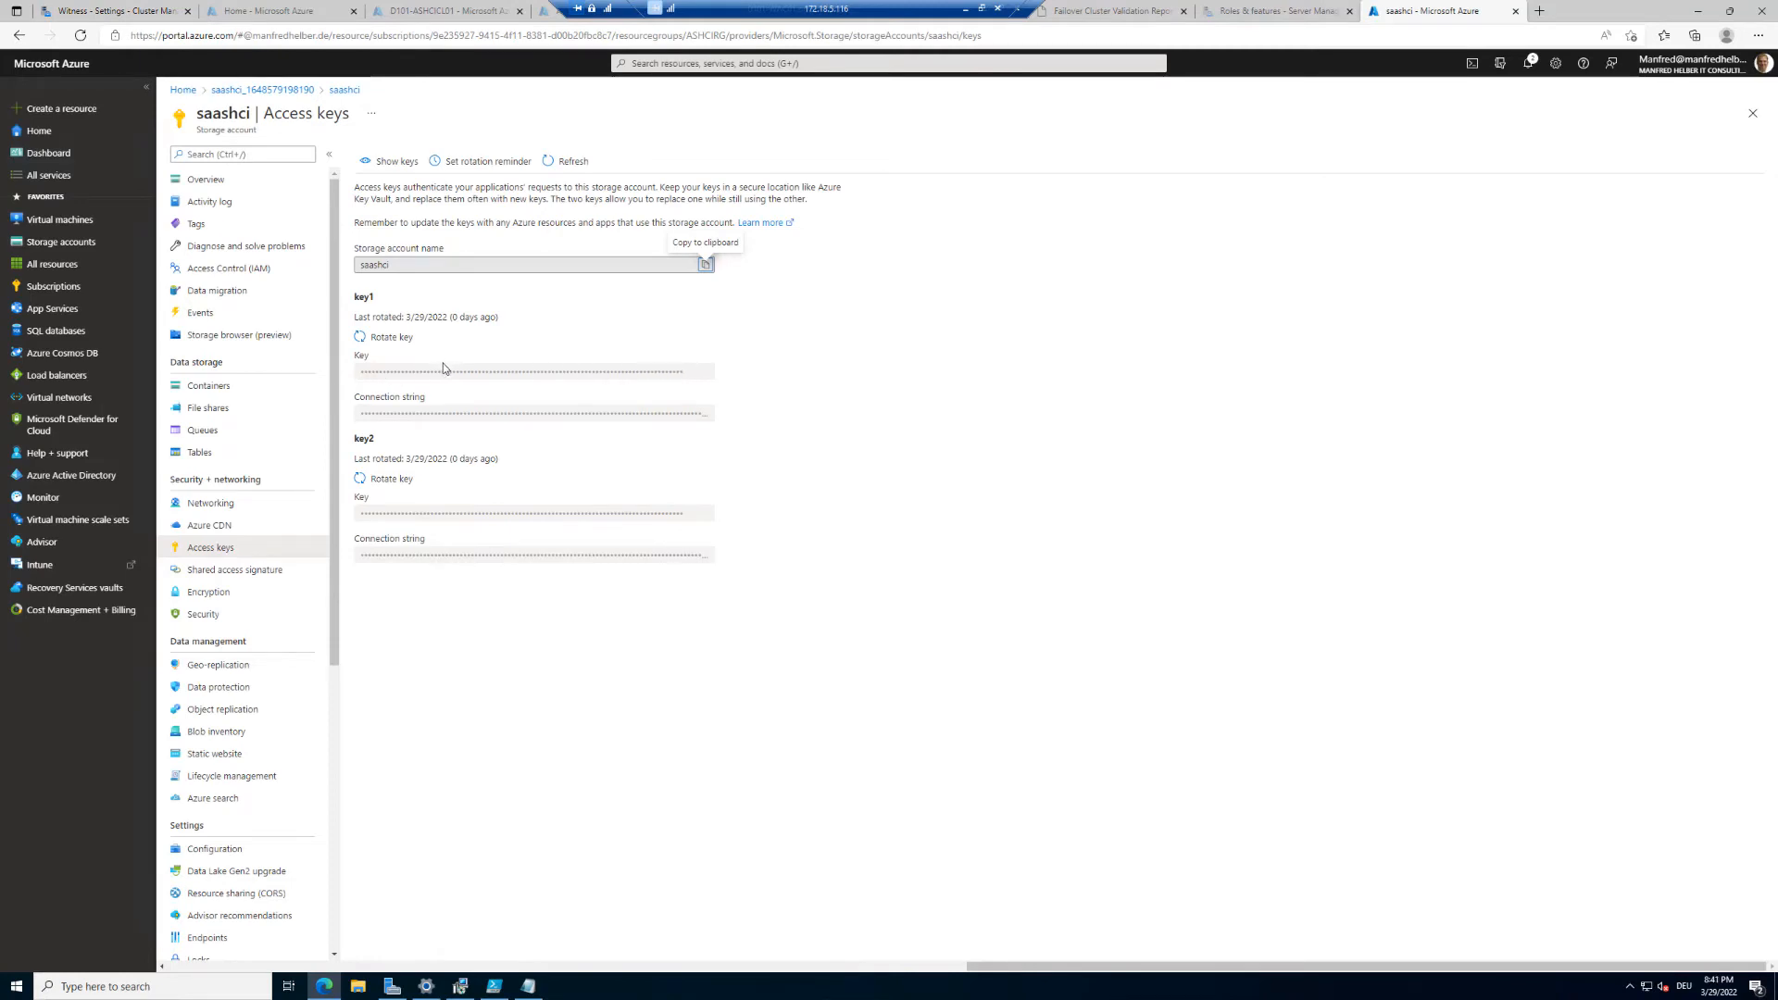
left_click(393, 163)
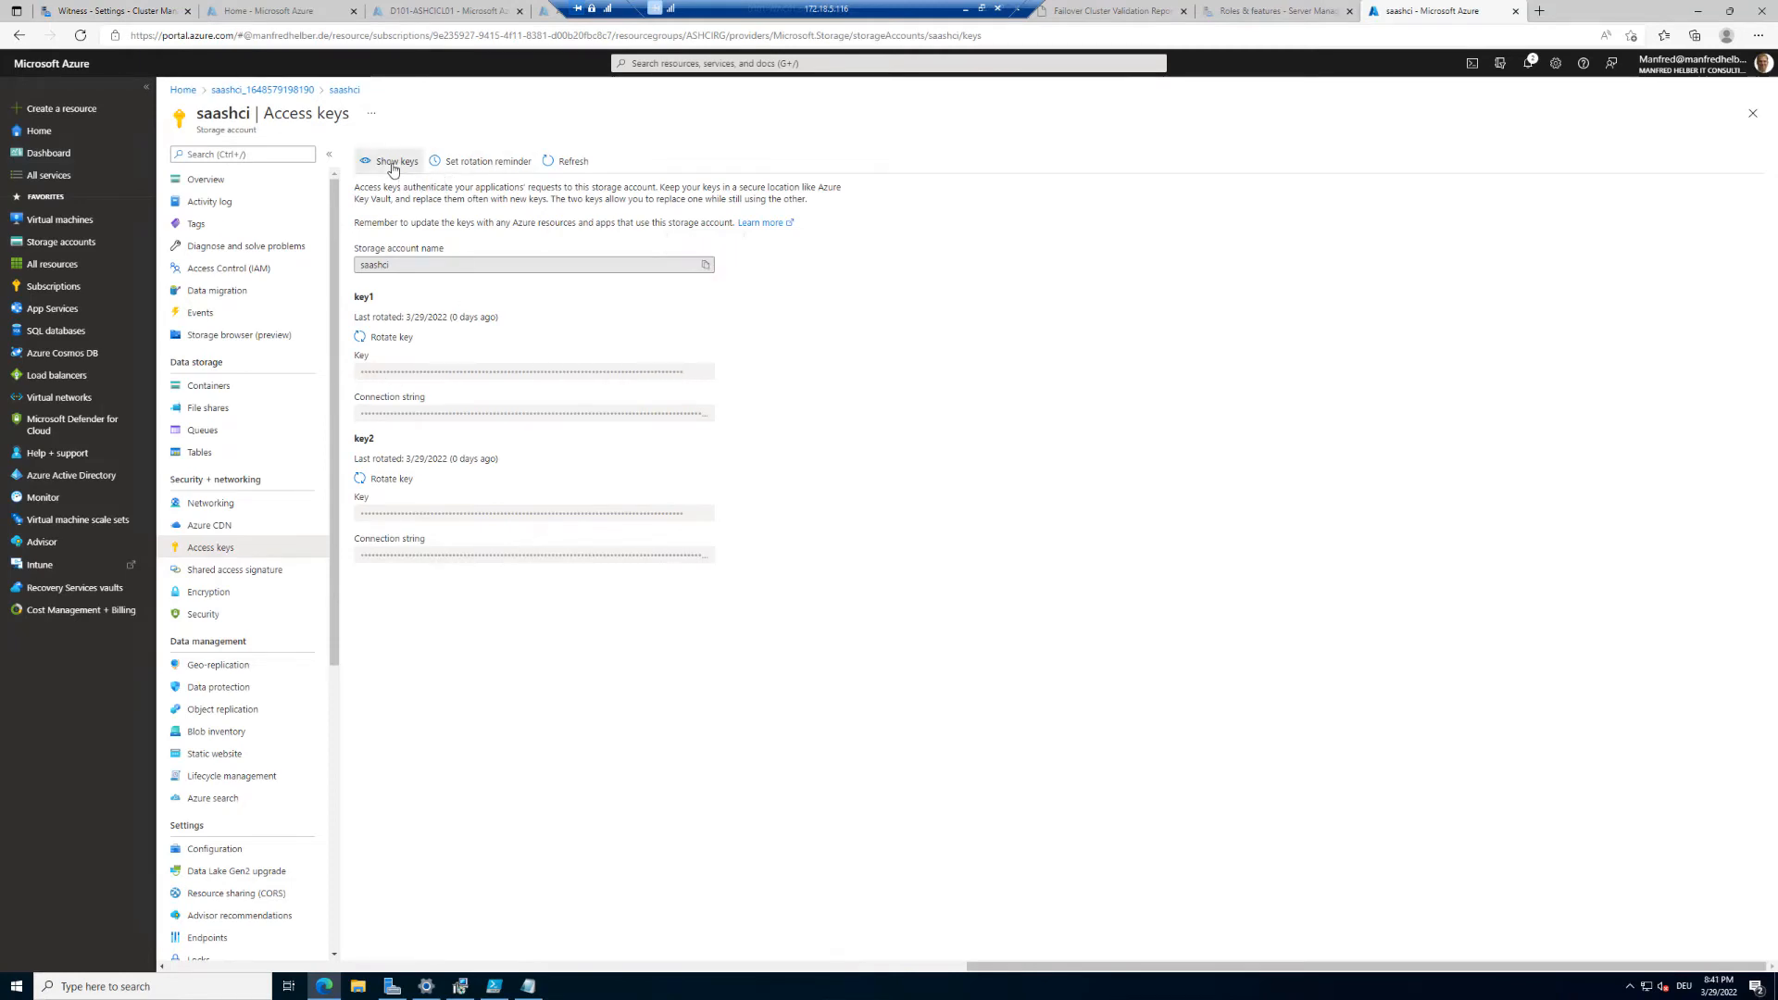
left_click(706, 372)
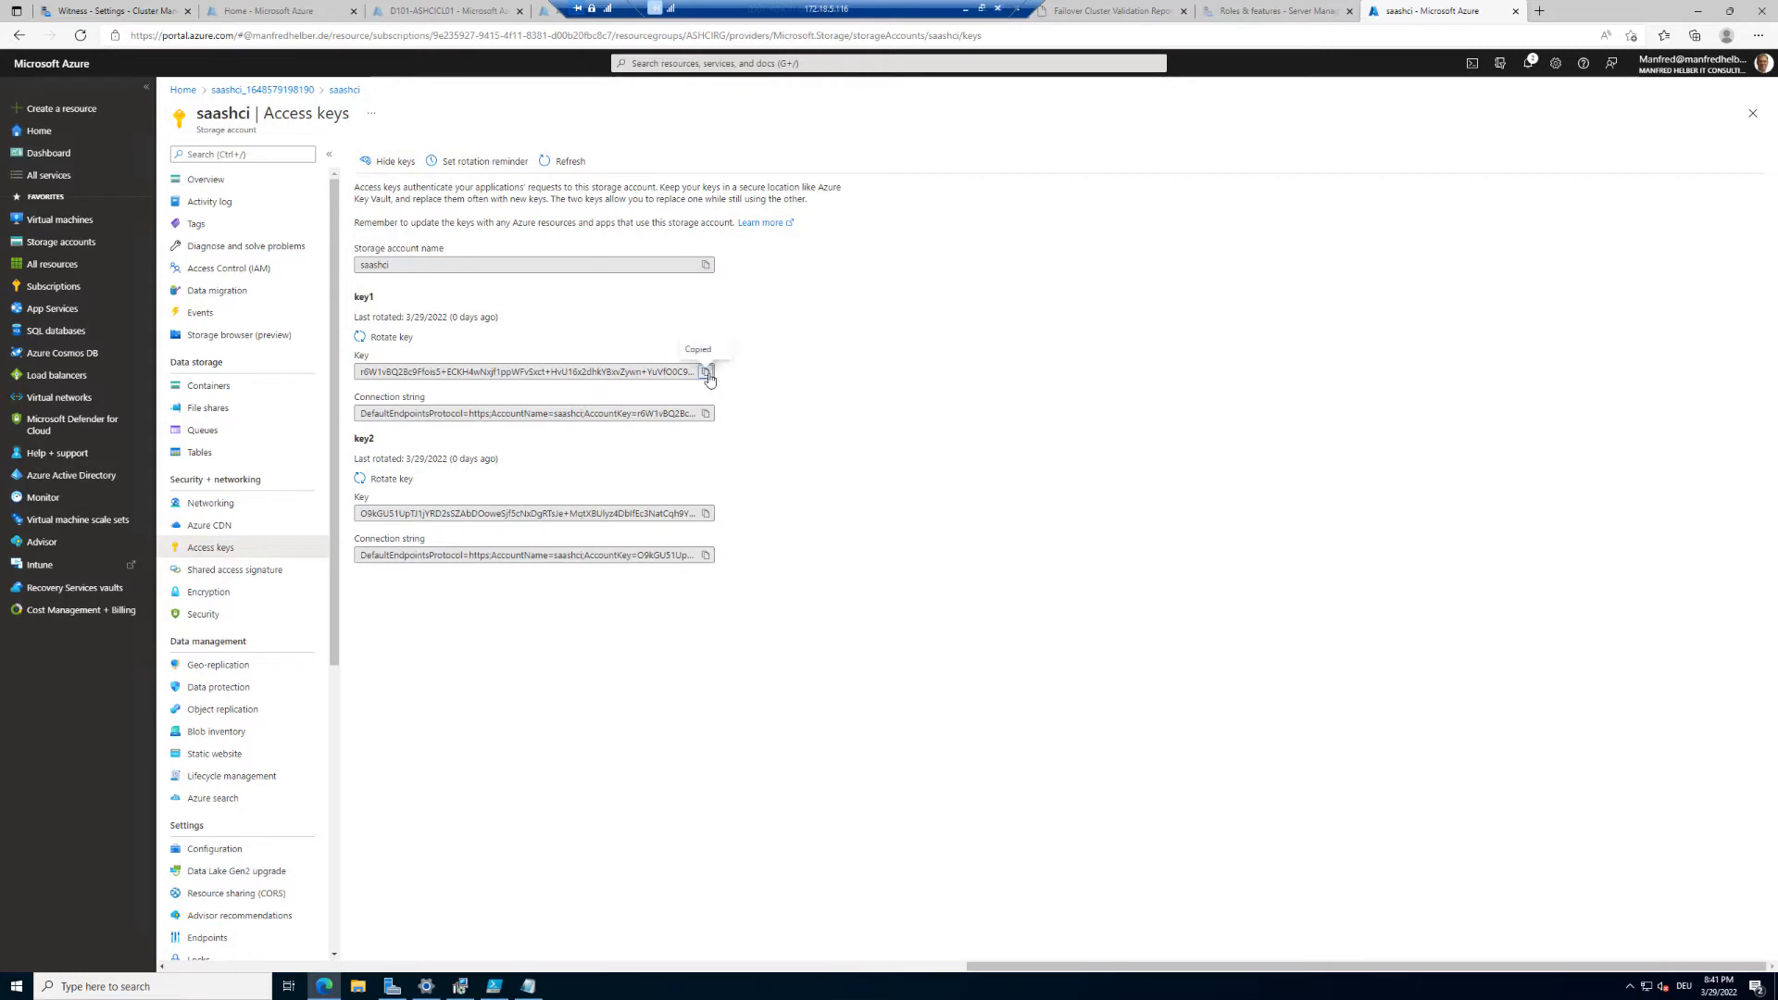
left_click(395, 165)
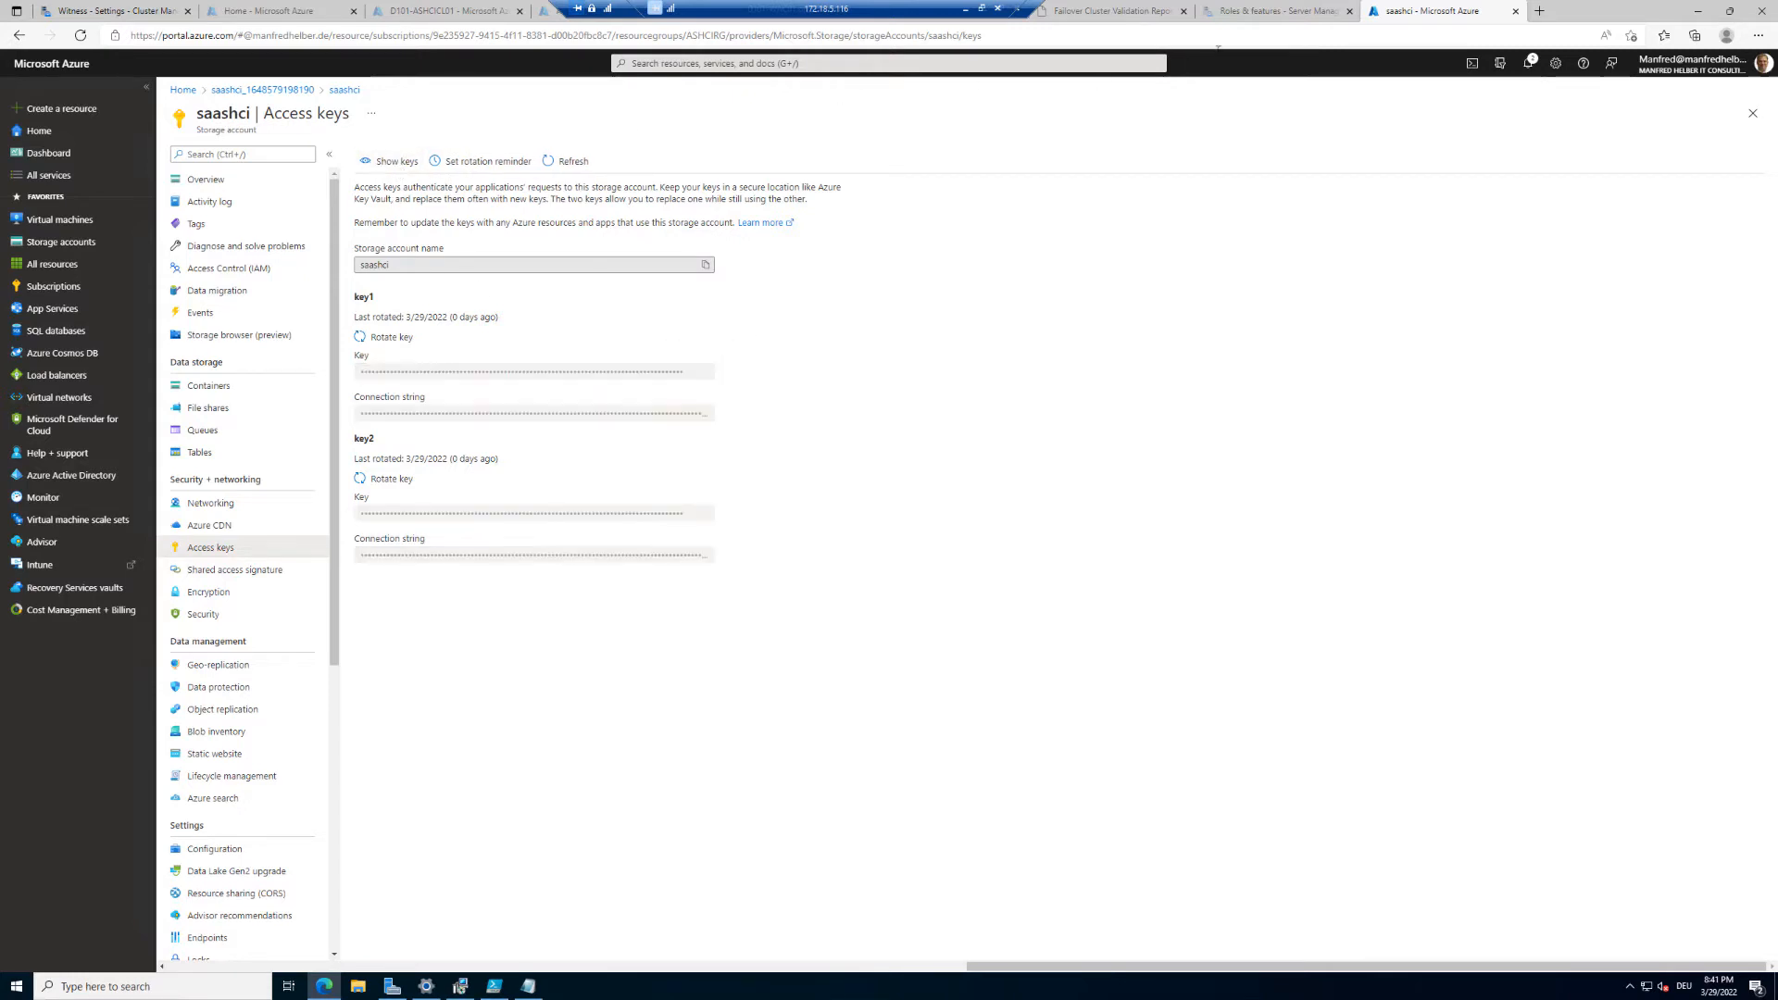
Step: Paste the copied key into the Azure storage account key field and save the cloud witness settings
left_click(154, 10)
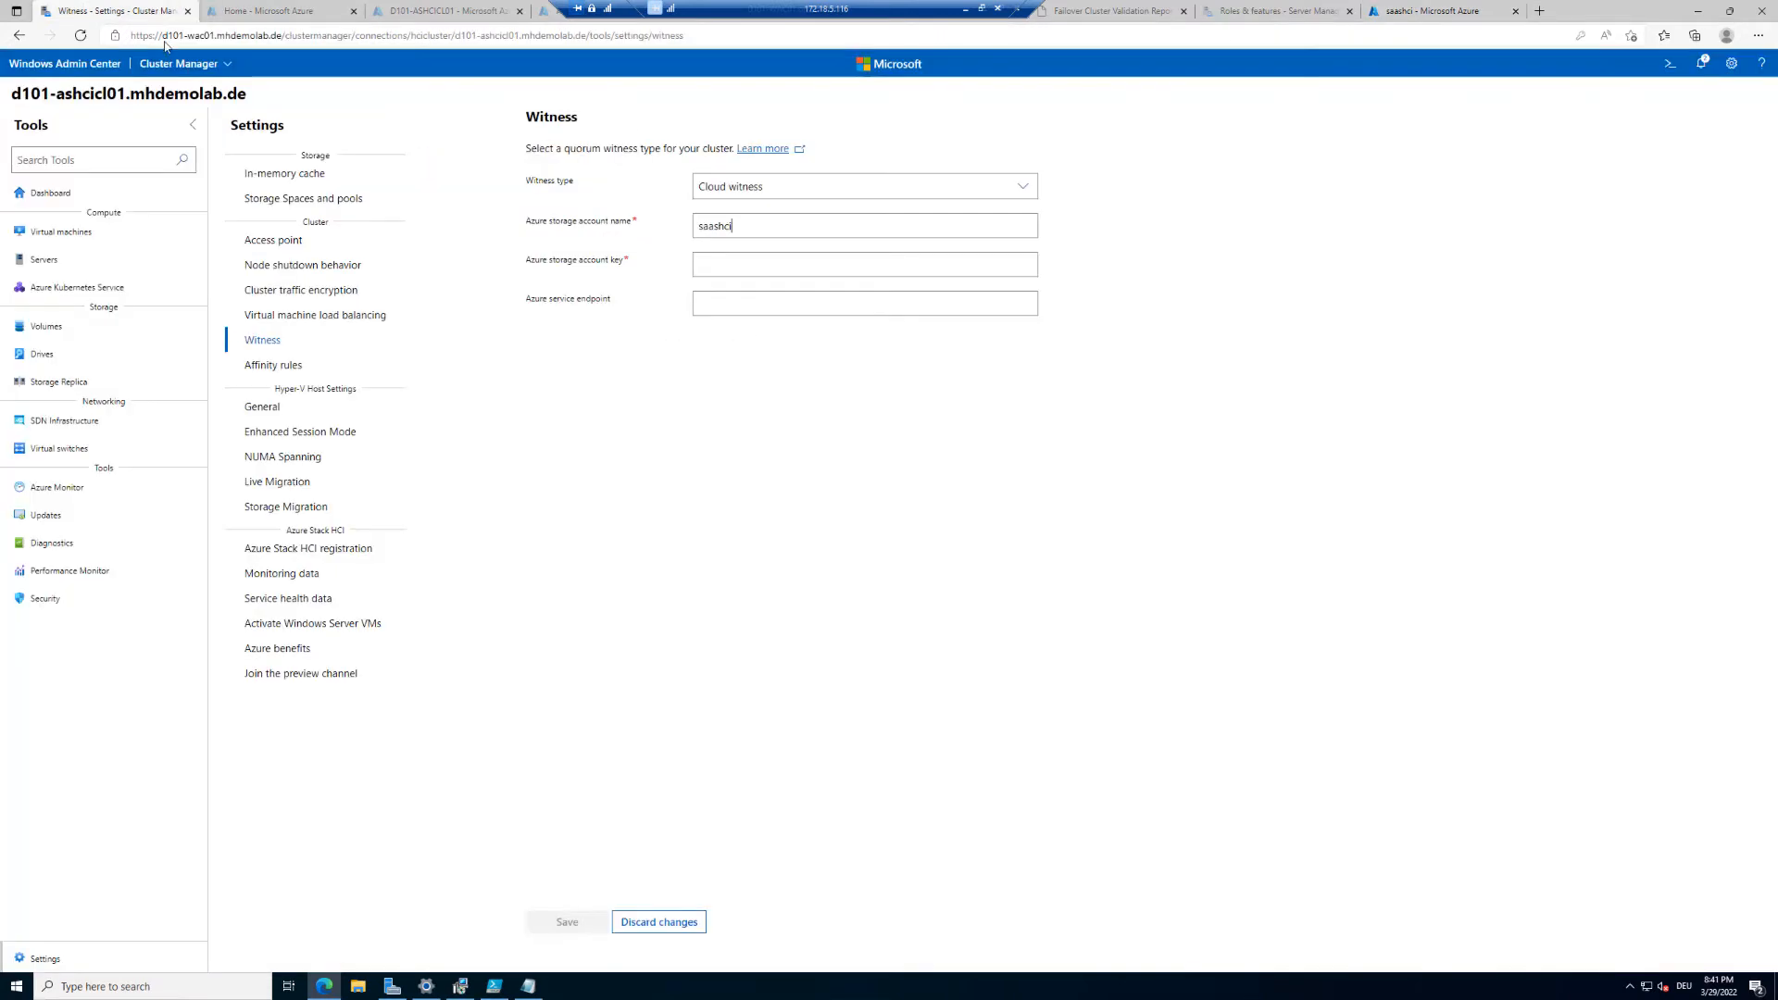
left_click(733, 269)
key("ctrl+v")
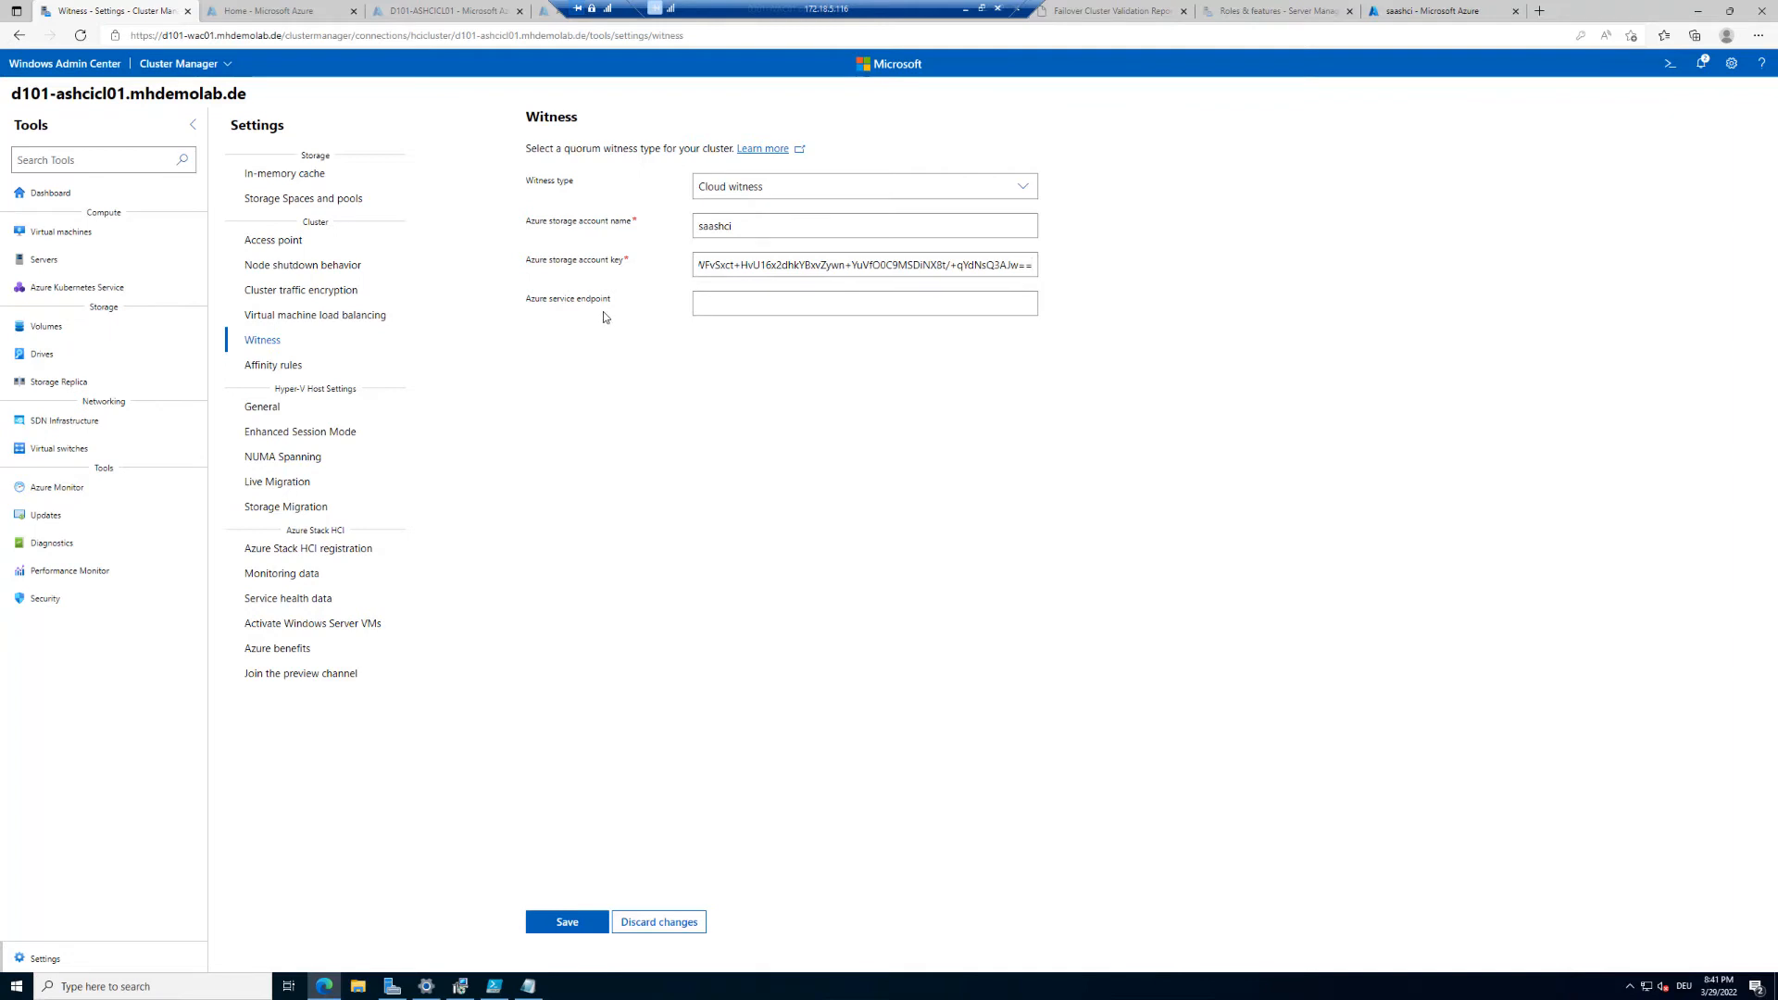
left_click(568, 923)
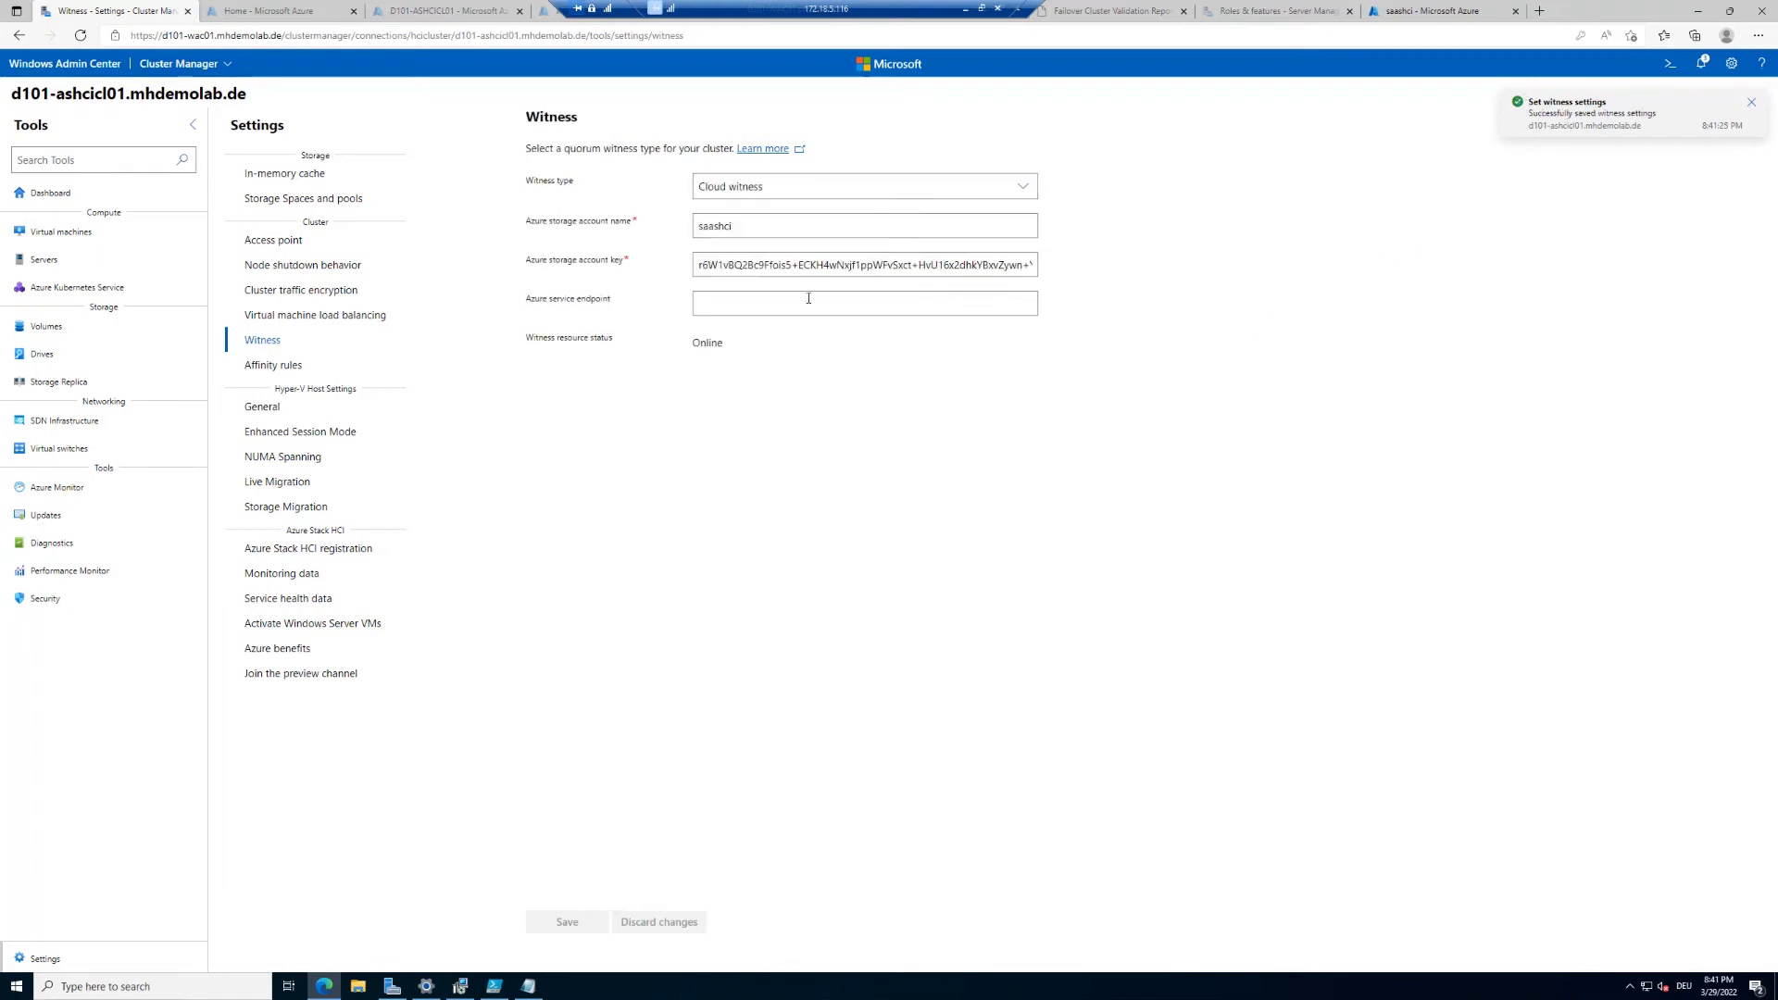
Step: Highlight the witness resource status and open the Affinity rules settings page
left_click_drag(534, 339, 734, 346)
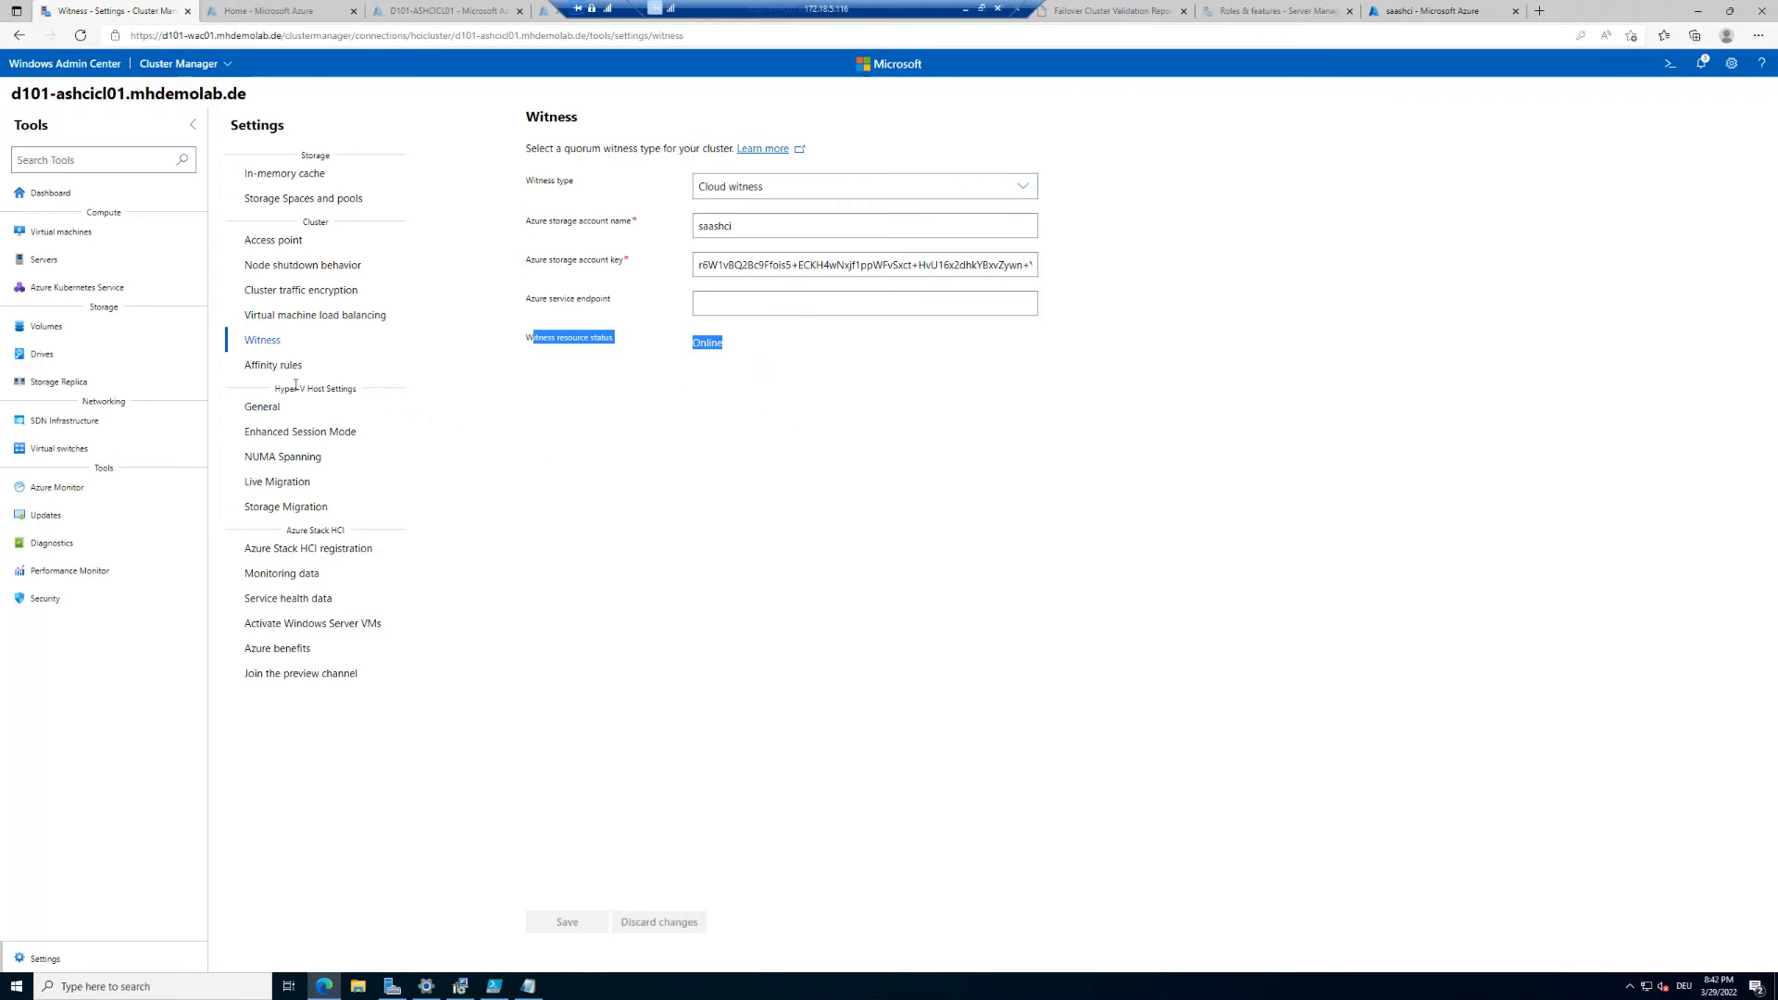
left_click(273, 365)
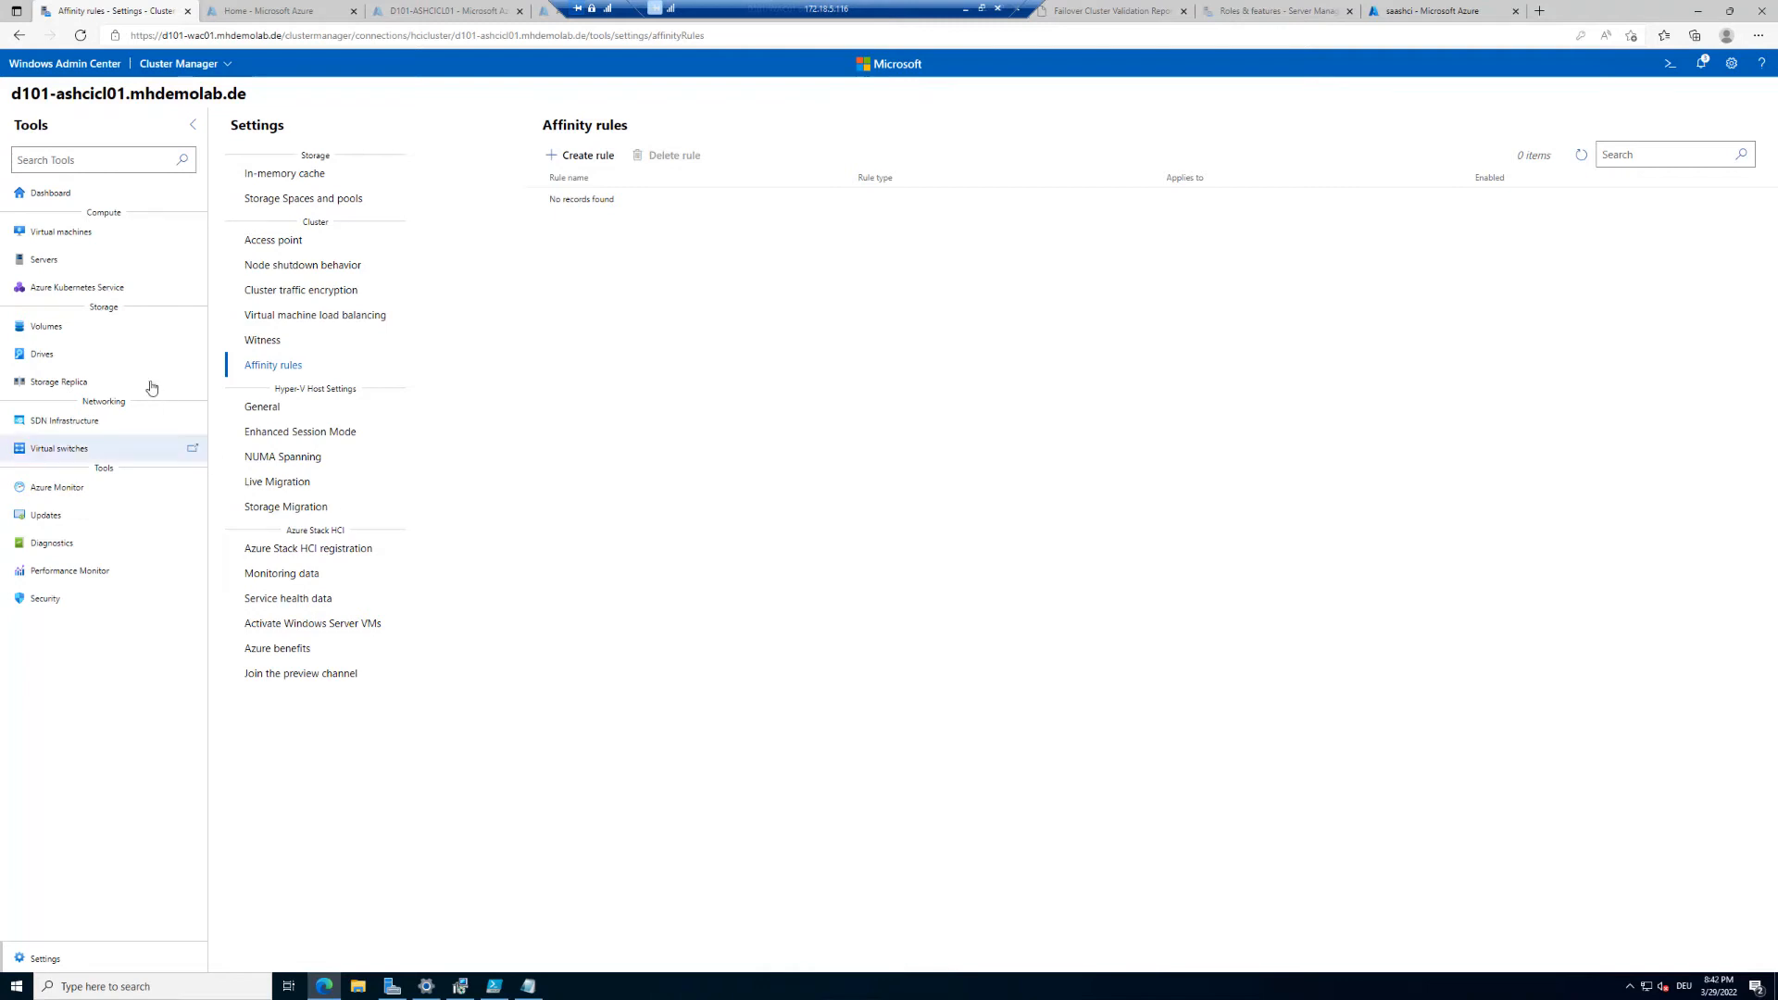
Step: Open the Hyper-V host General settings and set the virtual hard disks path to C:\ClusterStorage
left_click(279, 409)
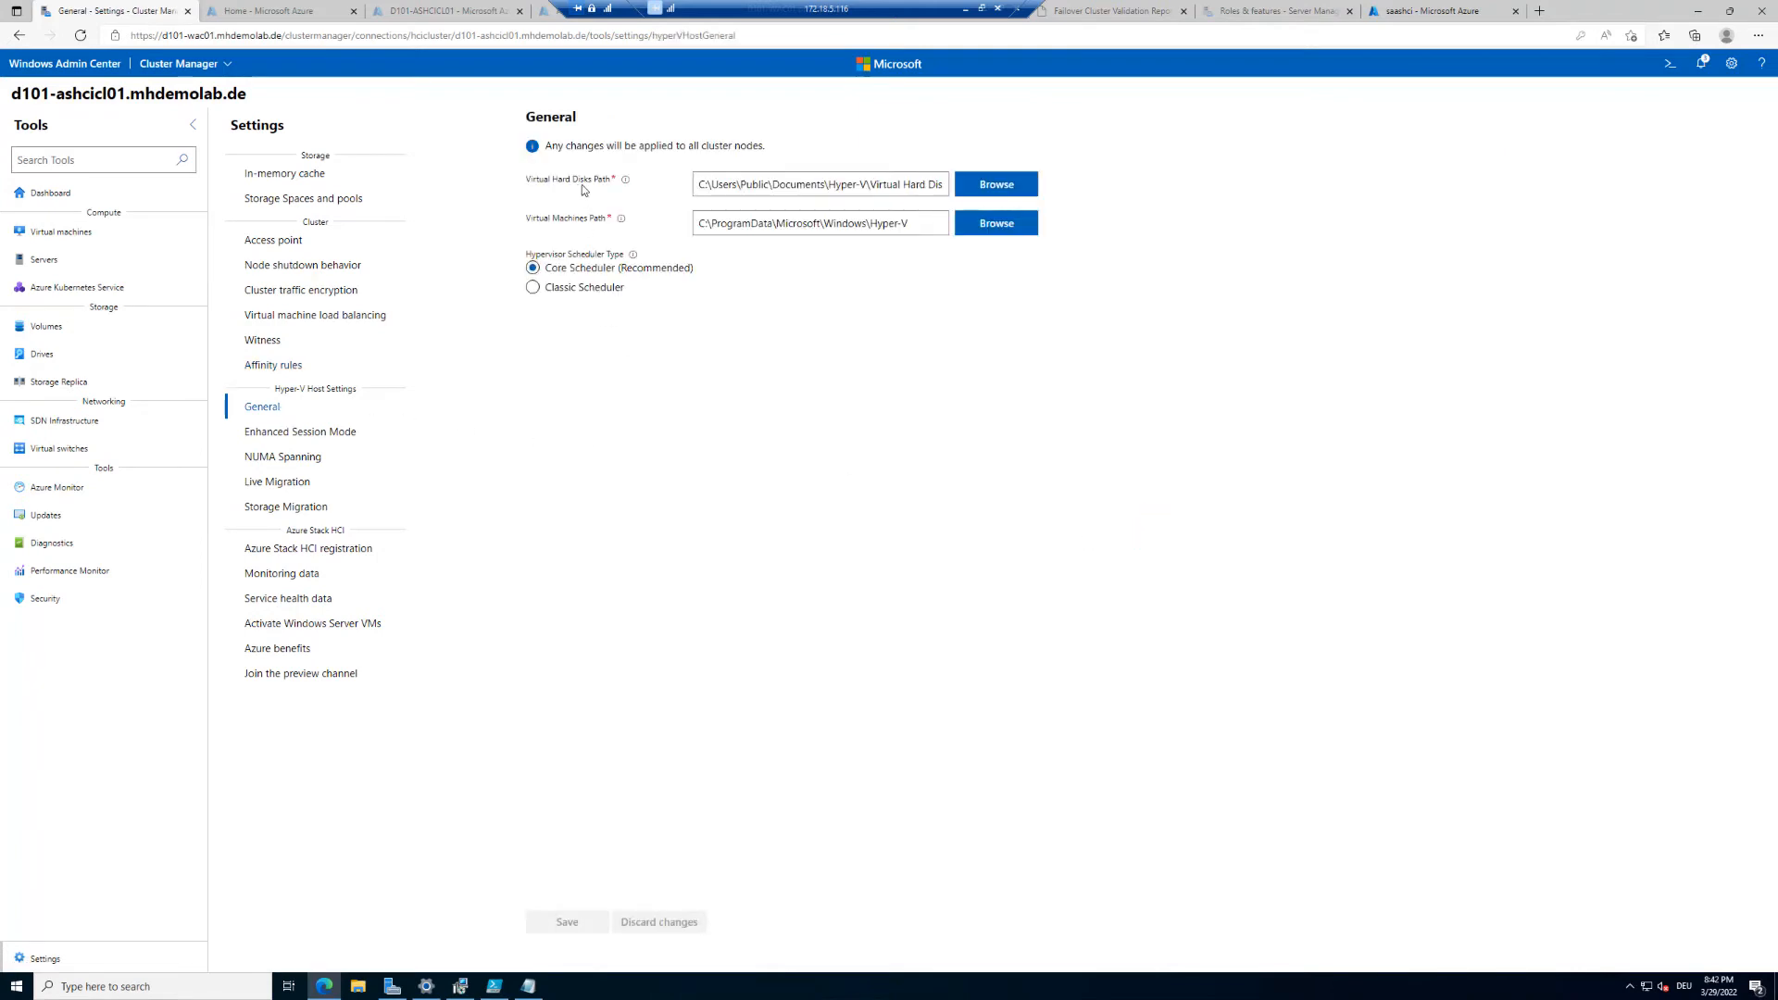
left_click(1022, 185)
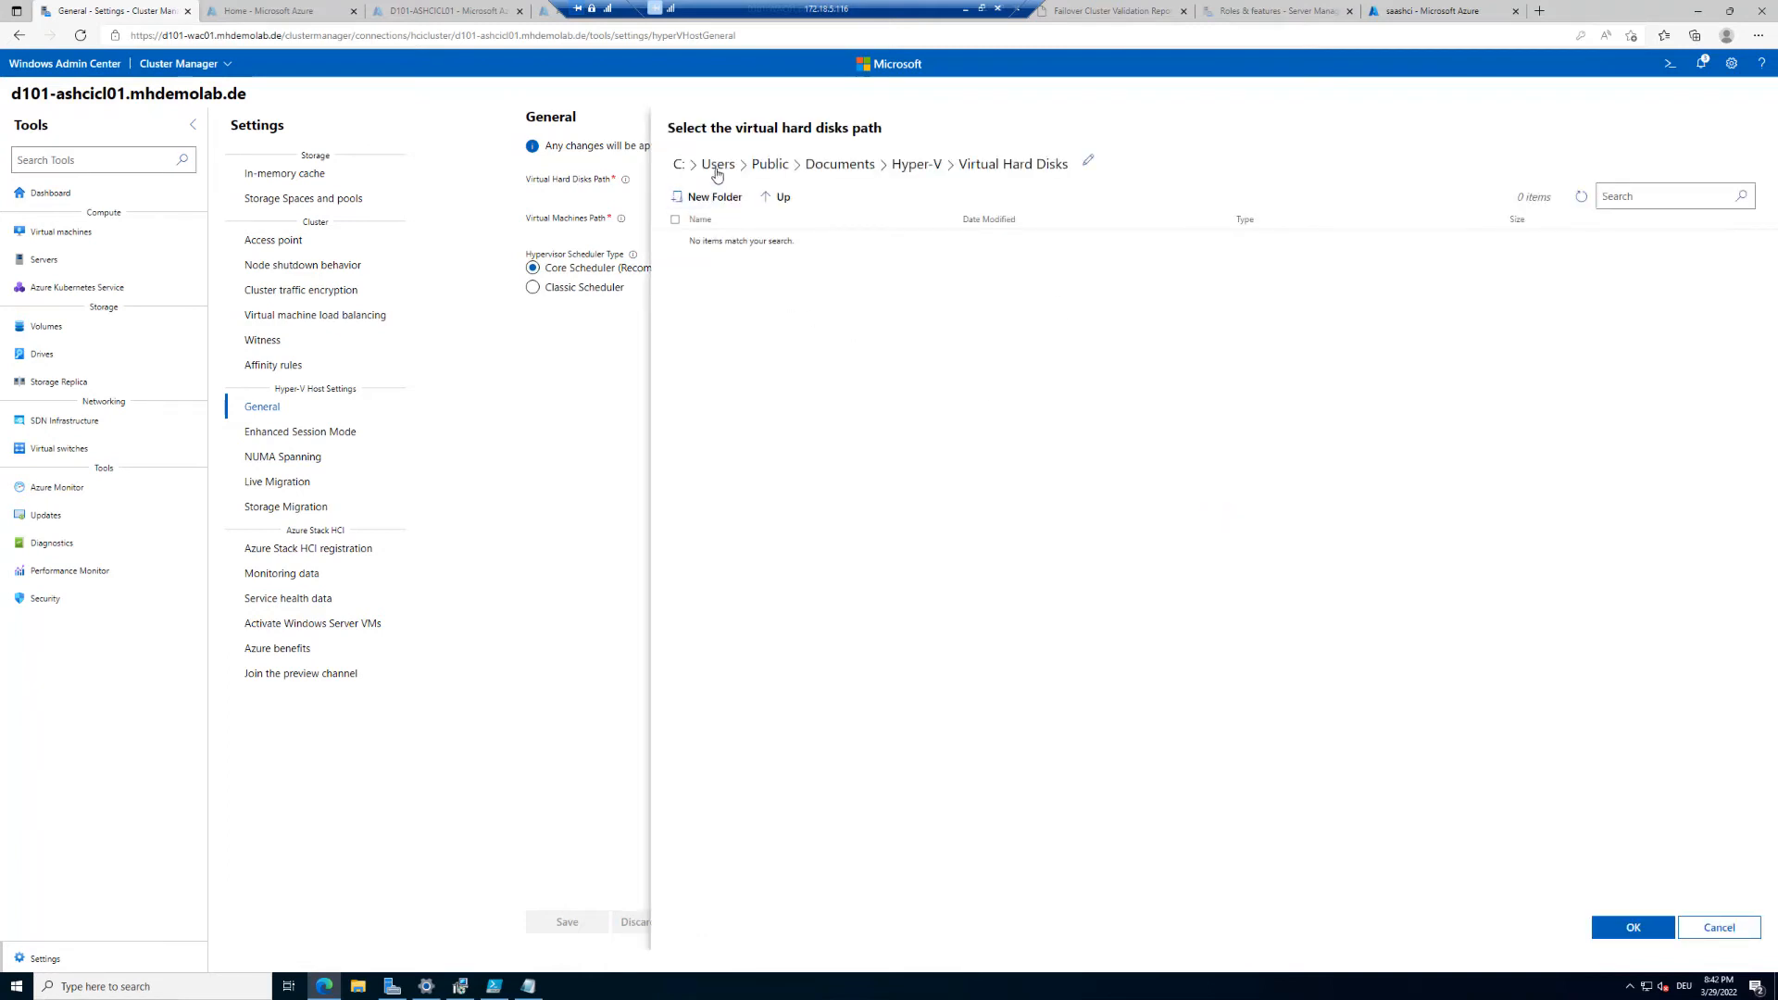
left_click(678, 164)
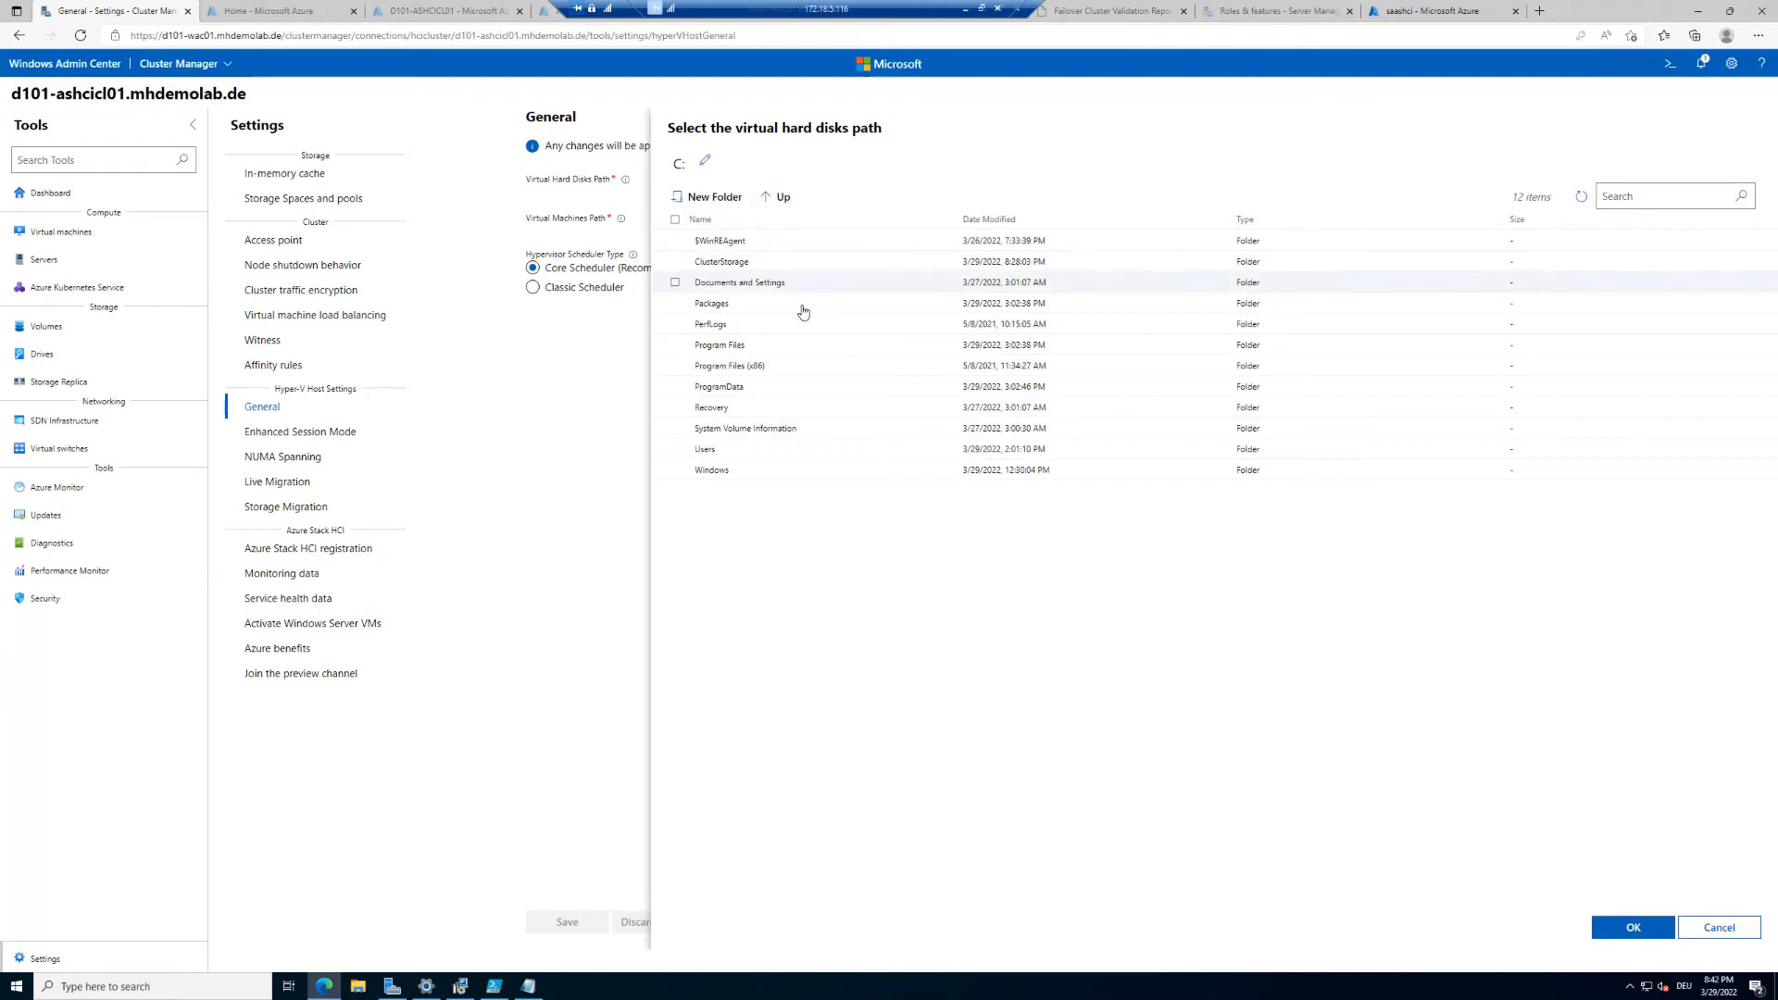
left_click(740, 264)
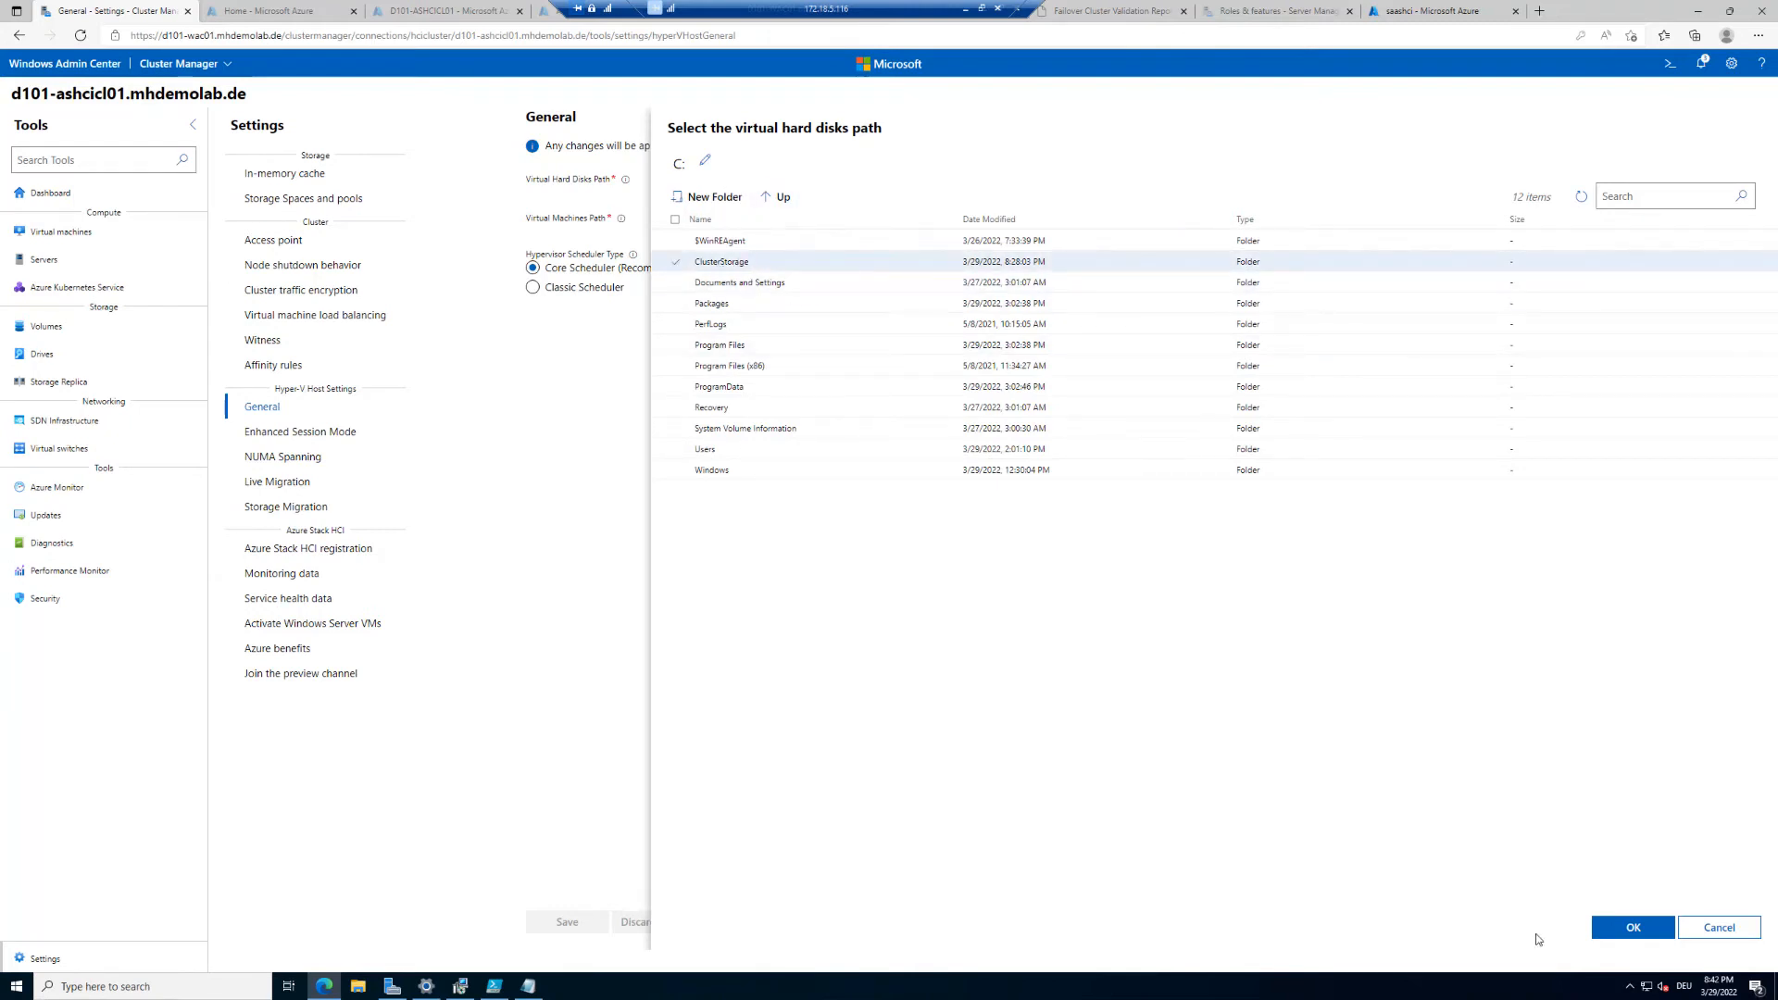
left_click(1632, 928)
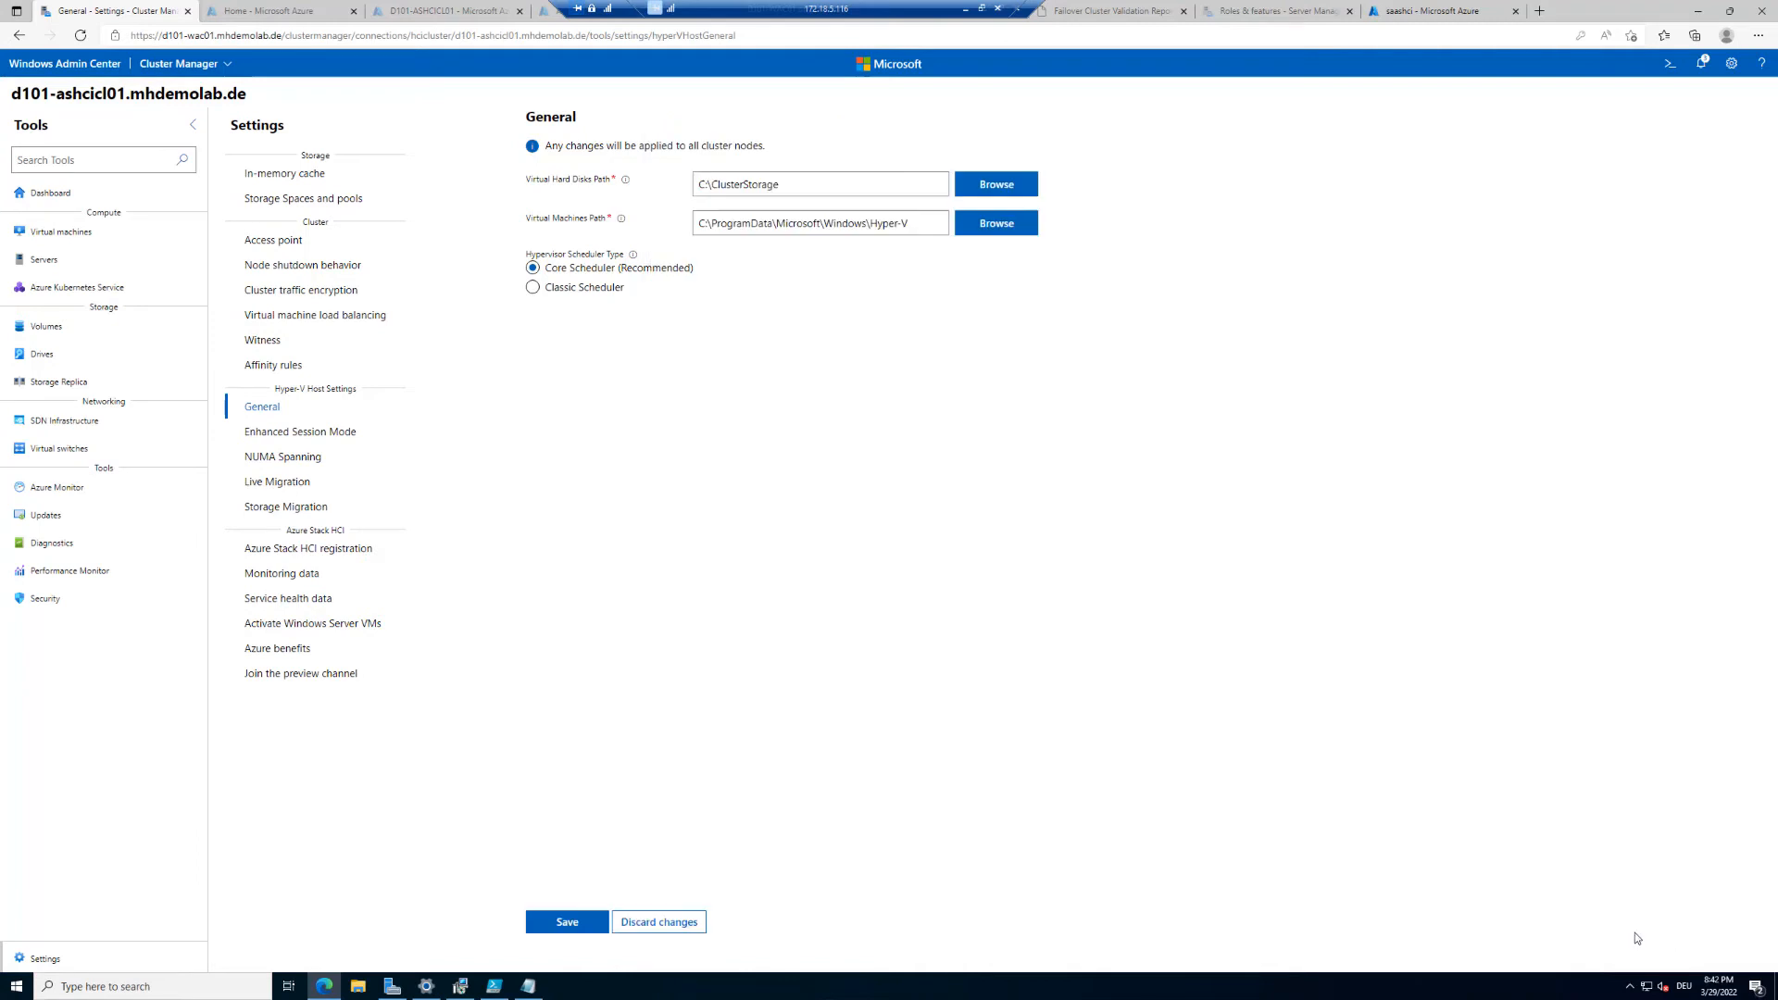
Step: Create a folder named VMs under C:\ClusterStorage\Volume02 and select it as the virtual hard disks path
left_click(996, 190)
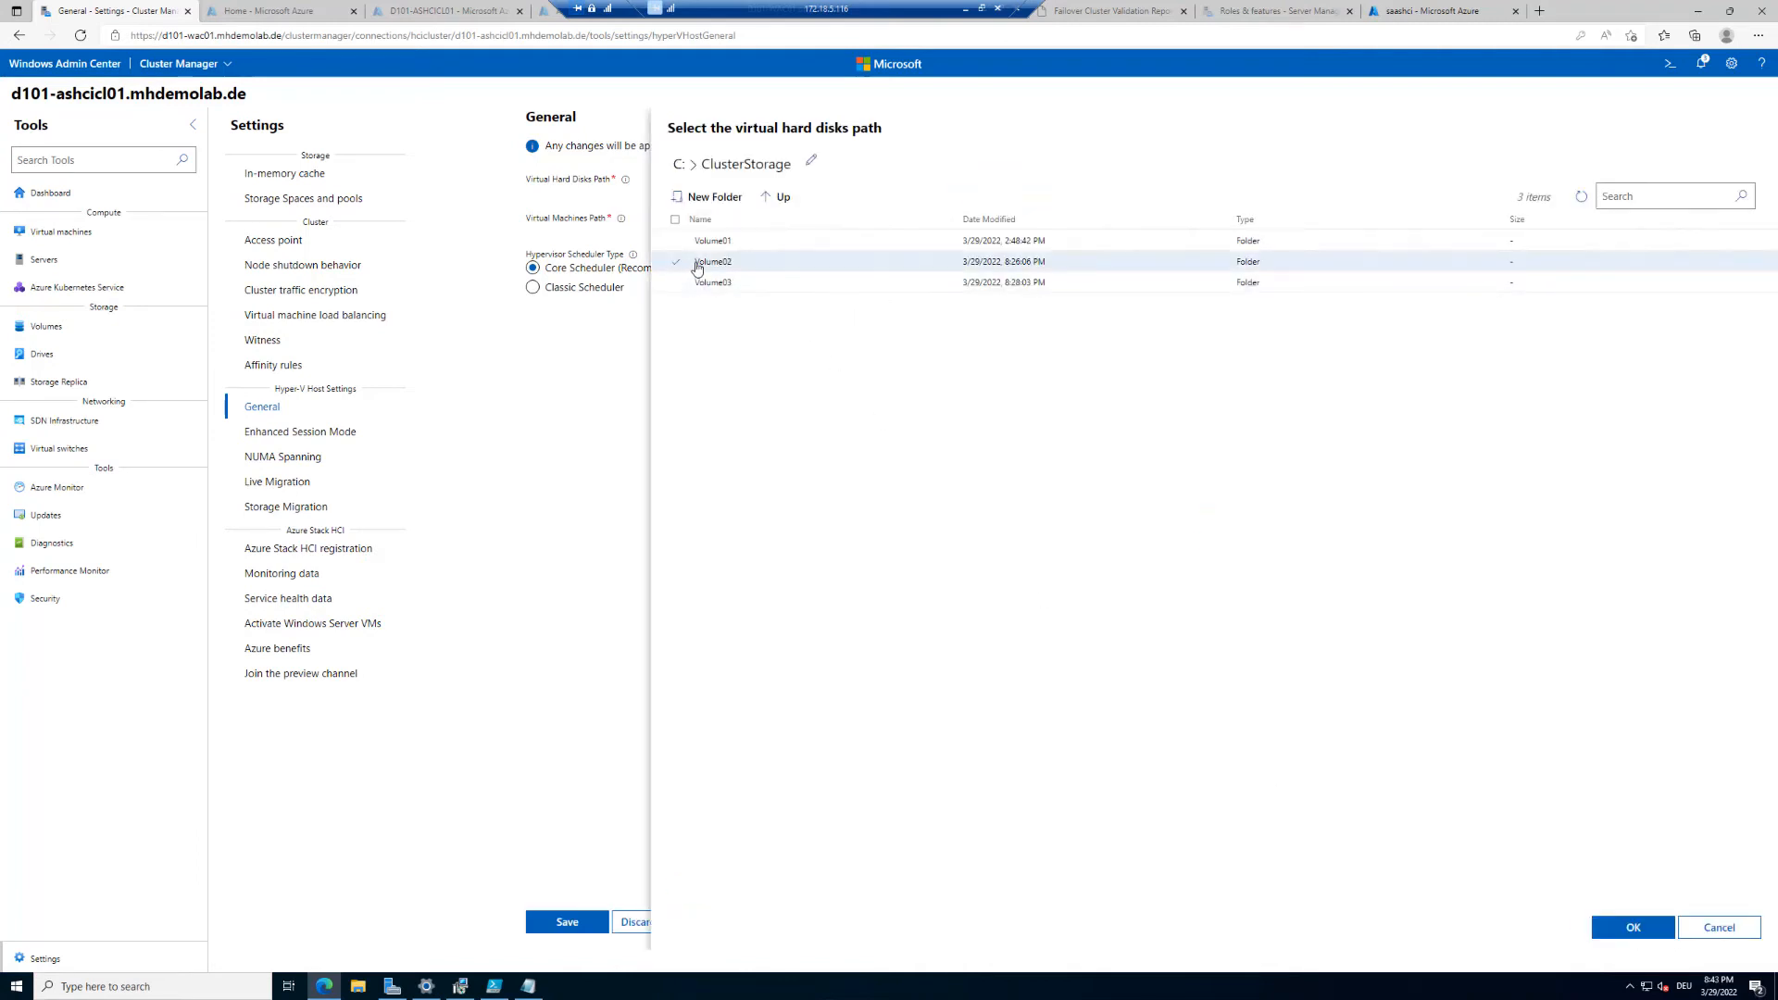
left_click(708, 262)
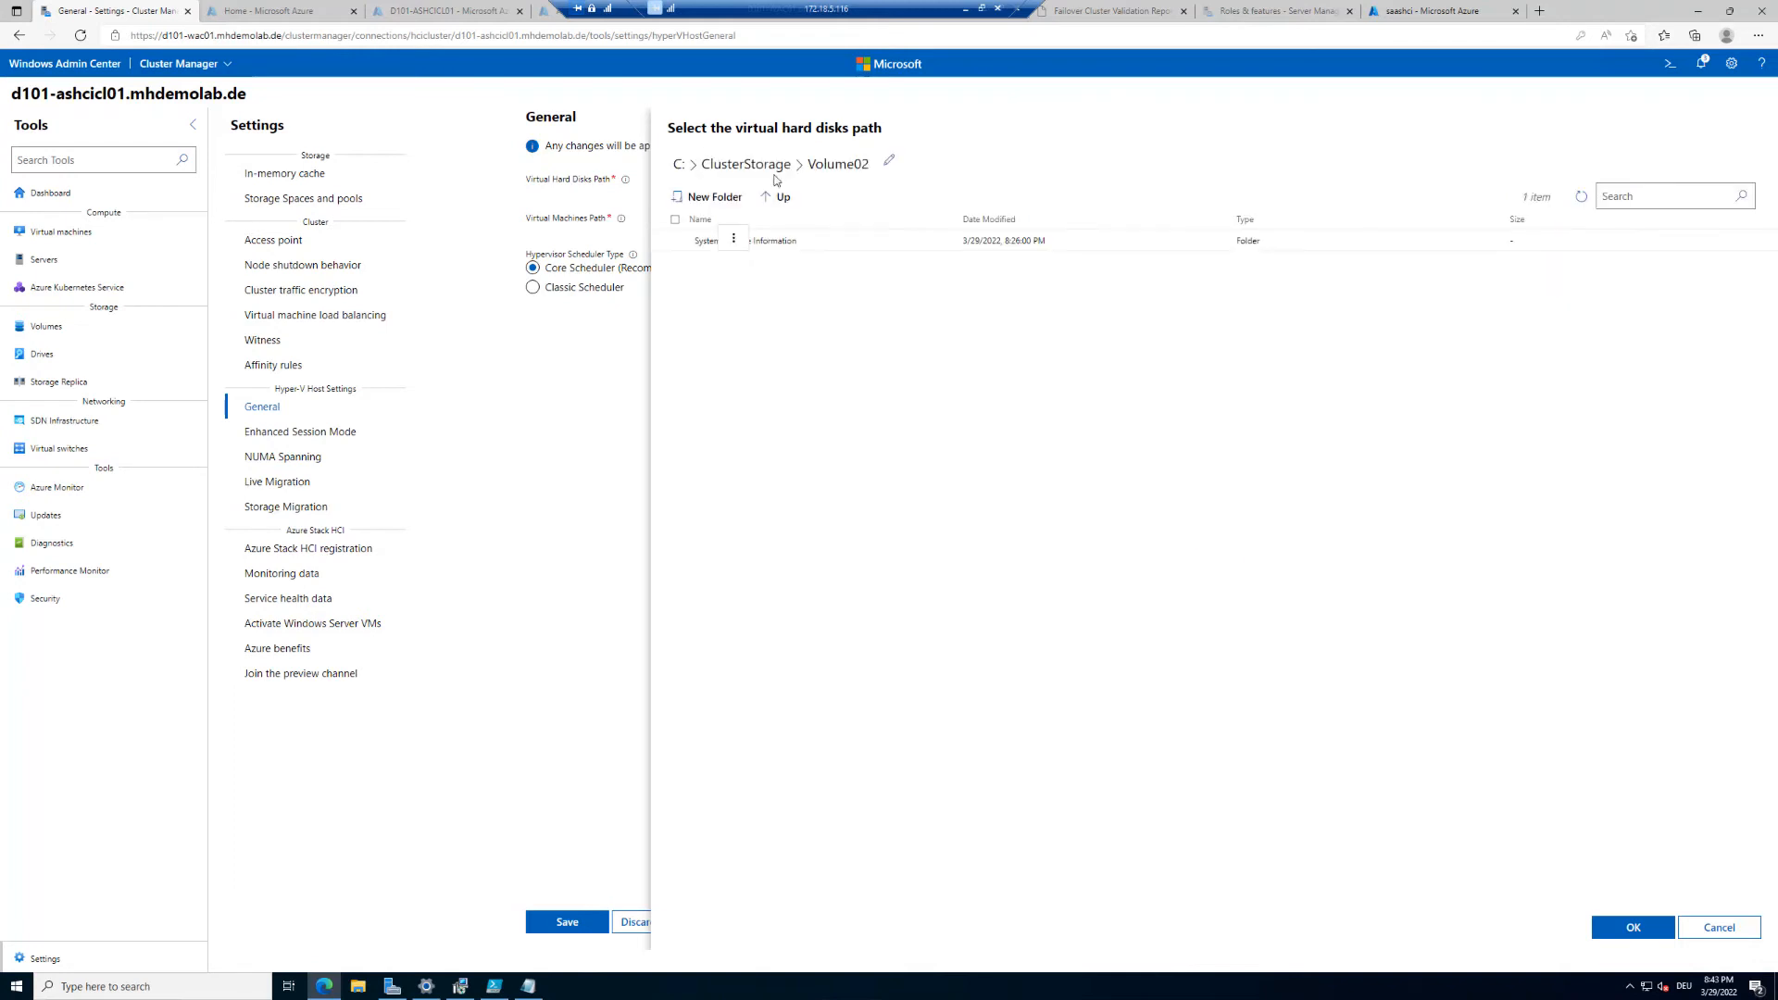
left_click(723, 197)
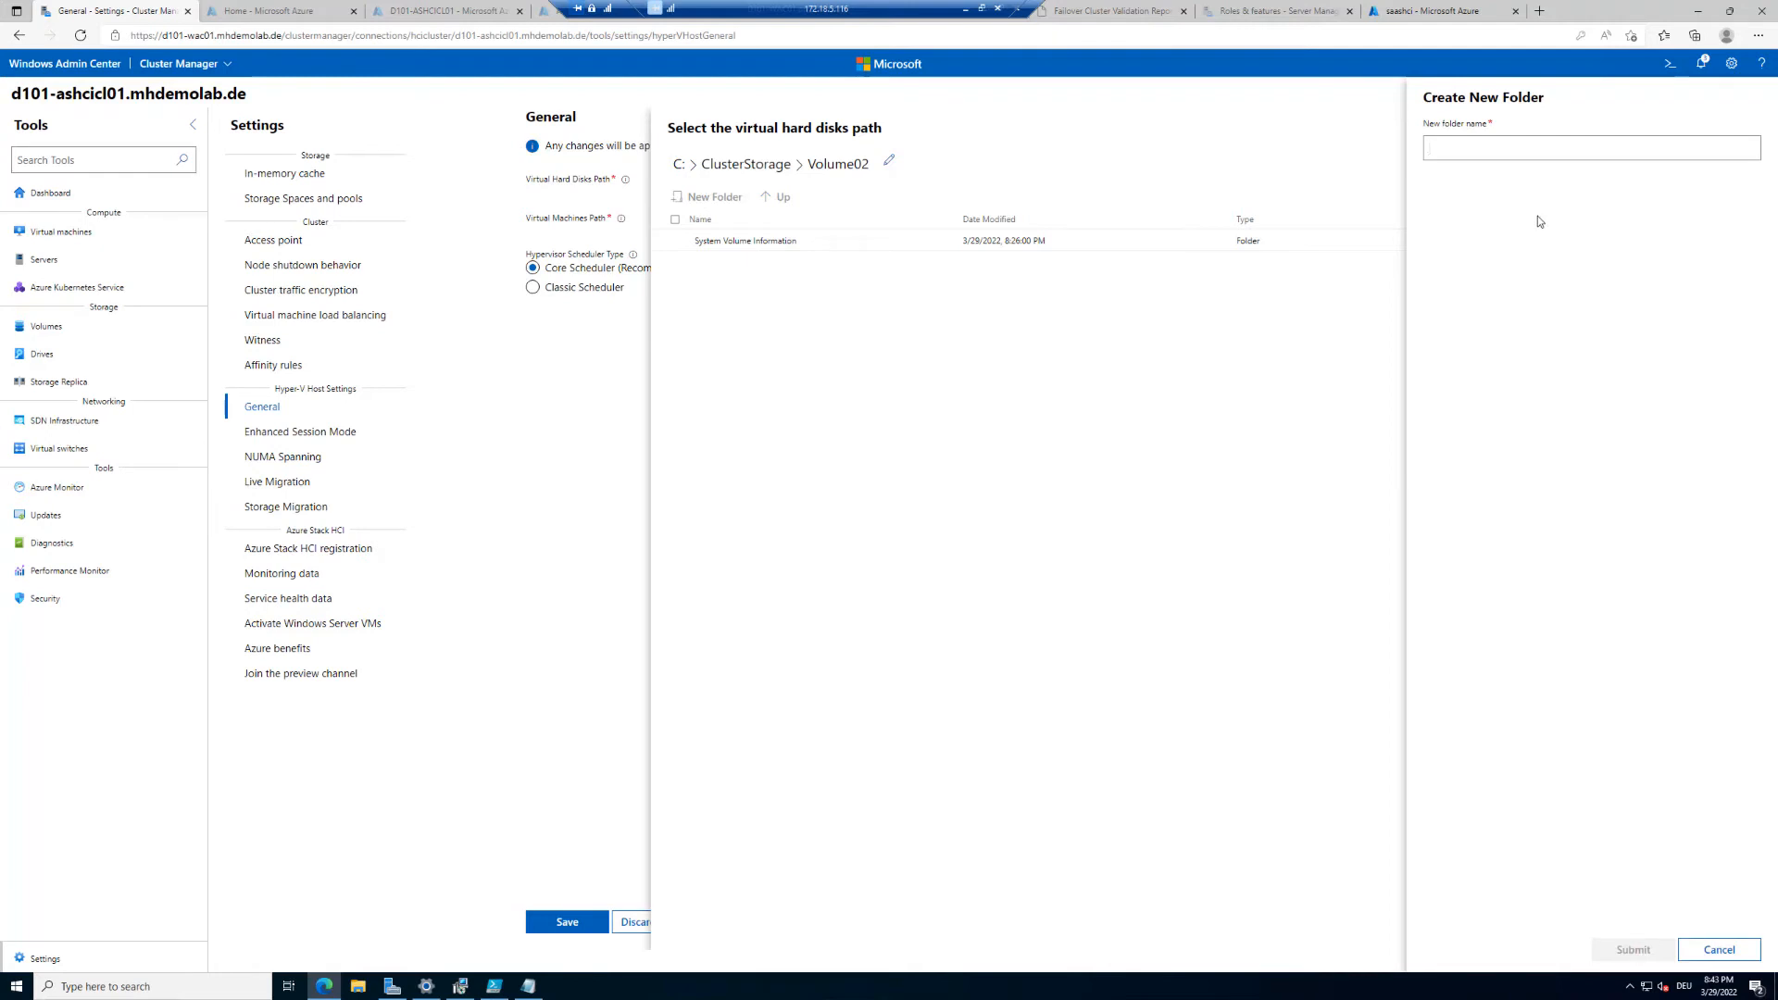
type("VMs")
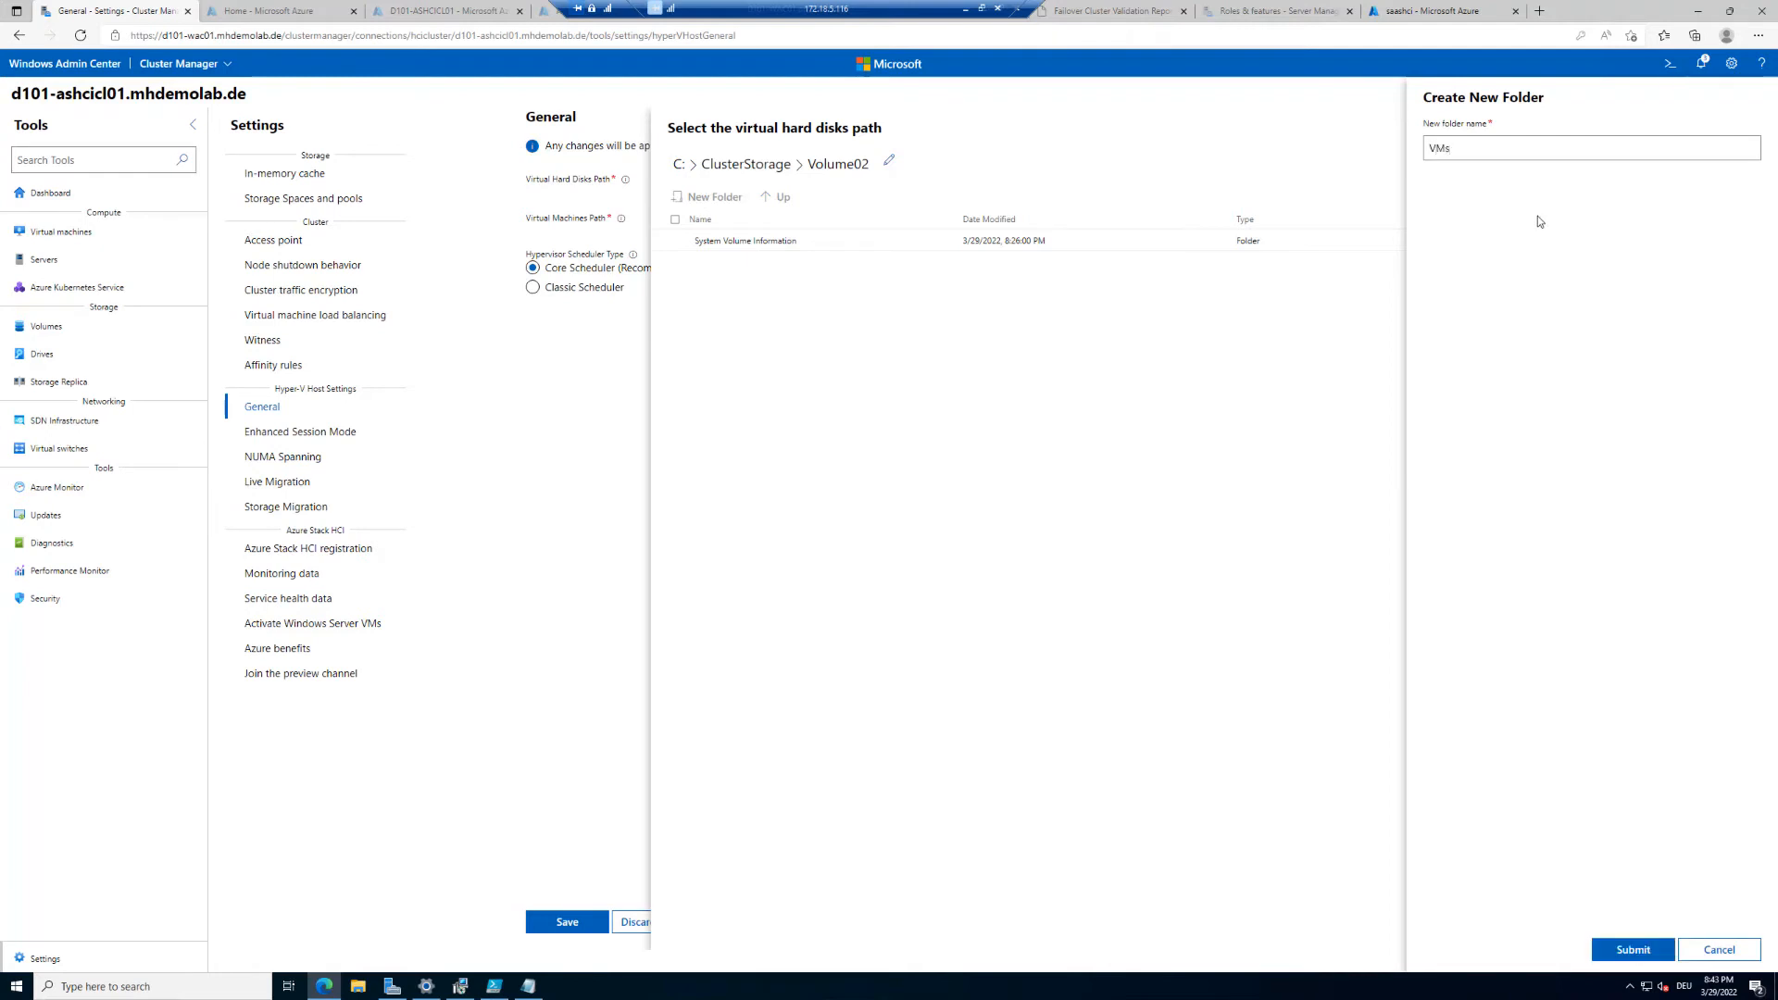
left_click(1633, 950)
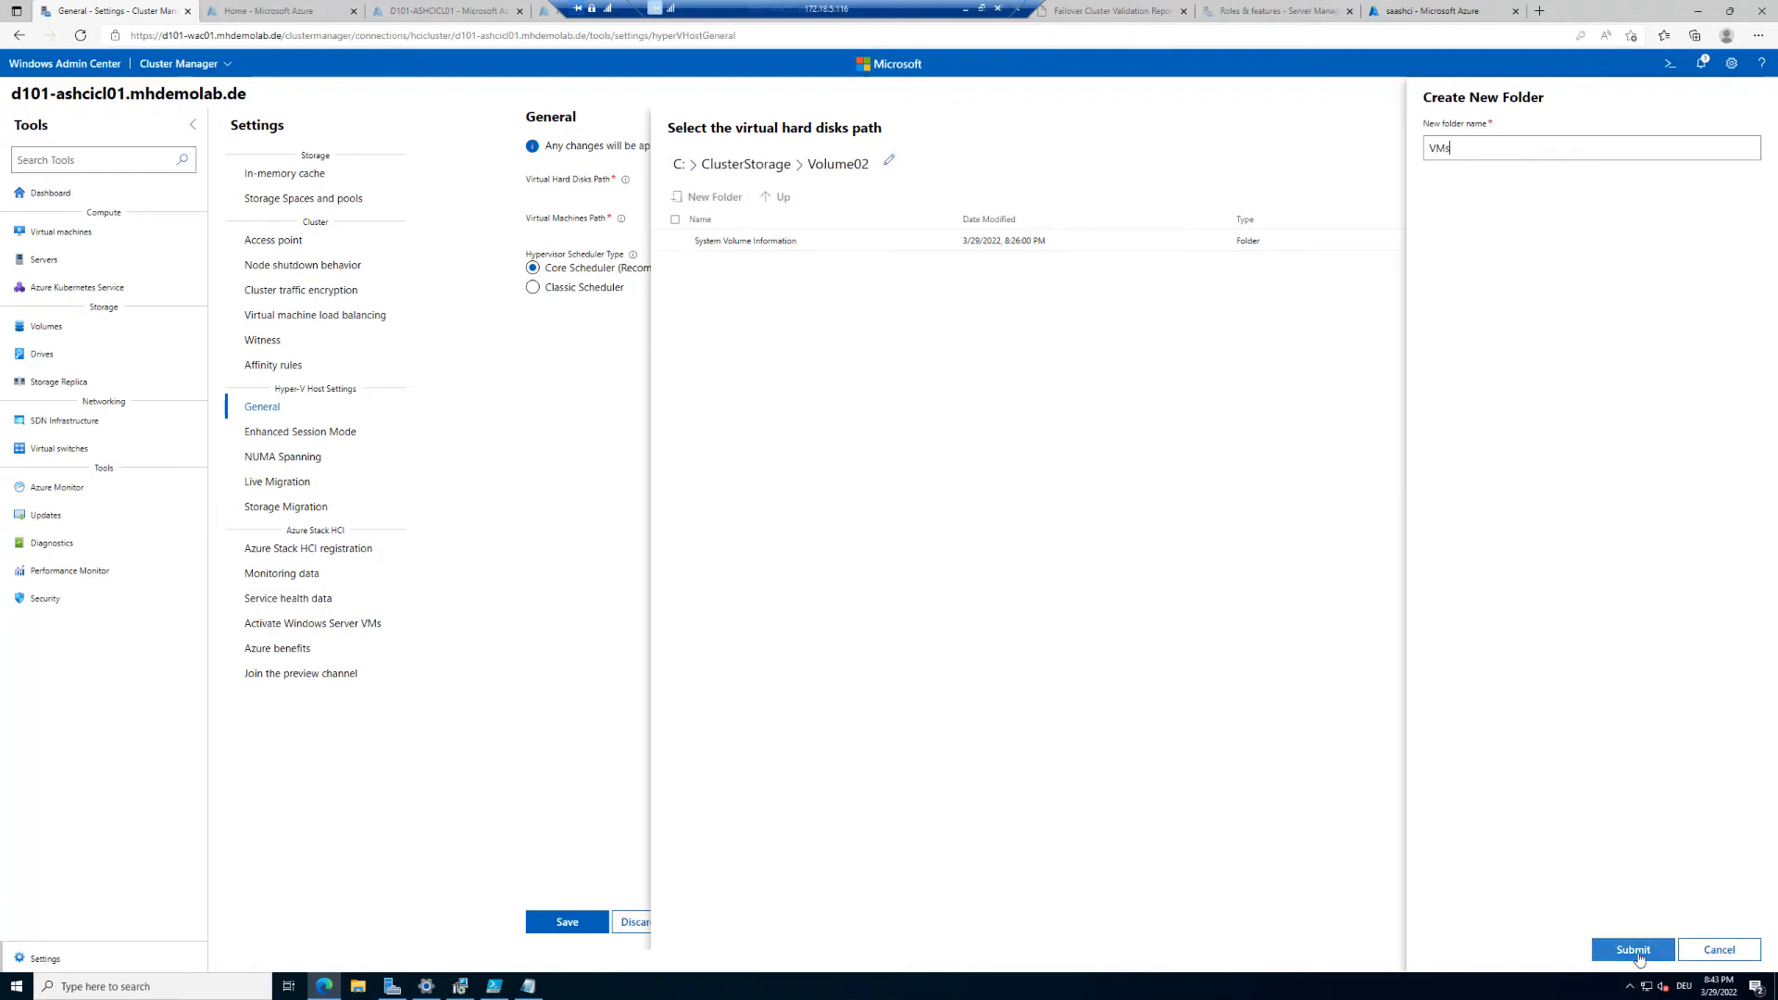
left_click(690, 262)
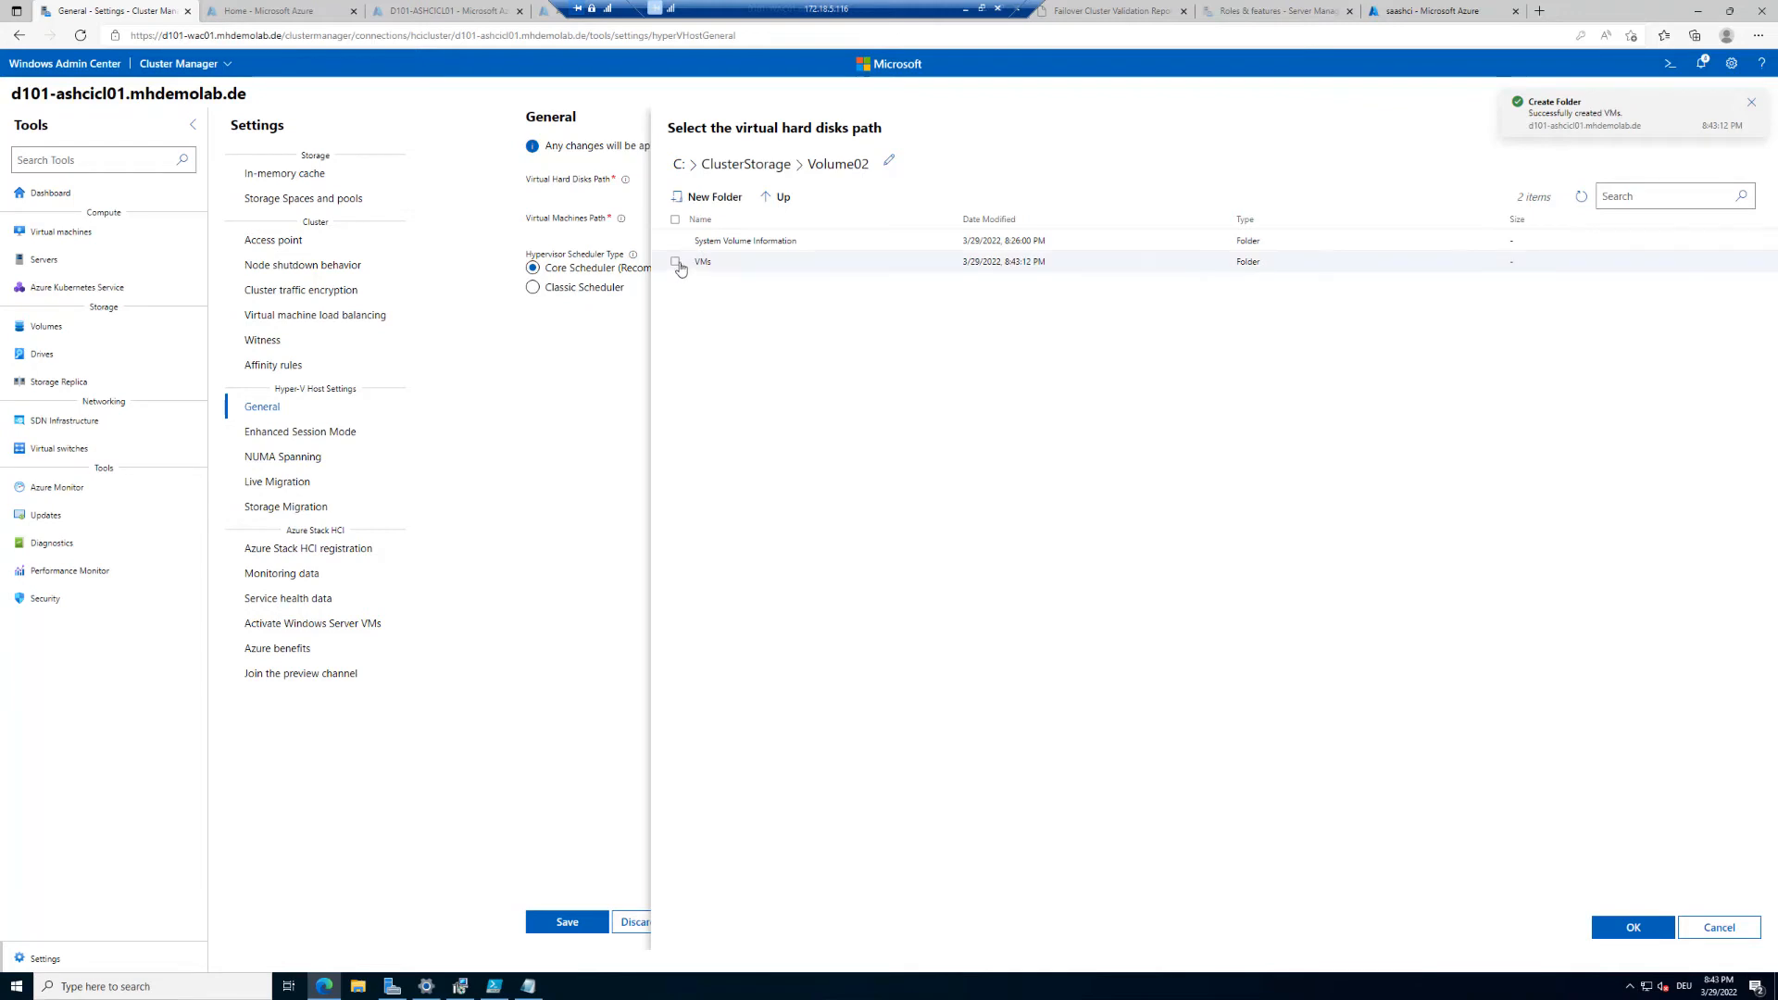
left_click(1630, 926)
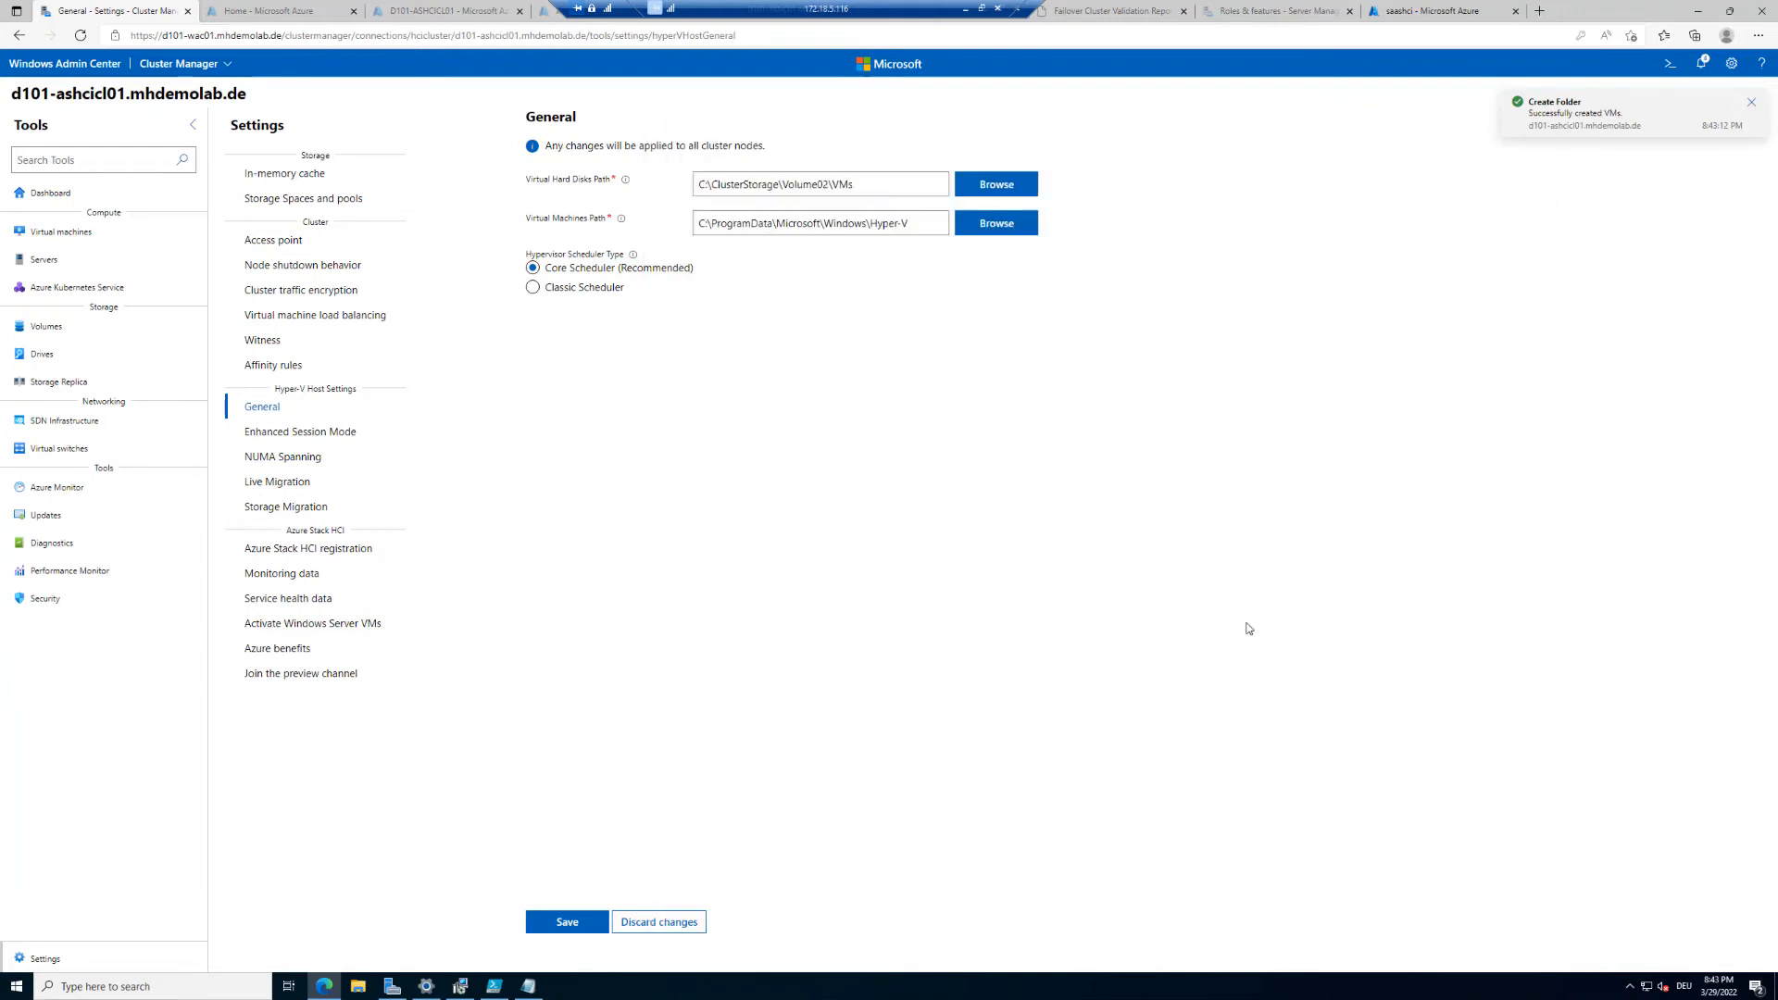
Step: Set the virtual machines path to C:\ClusterStorage\Volume02\VMs and save the Hyper-V host general settings
left_click(1015, 229)
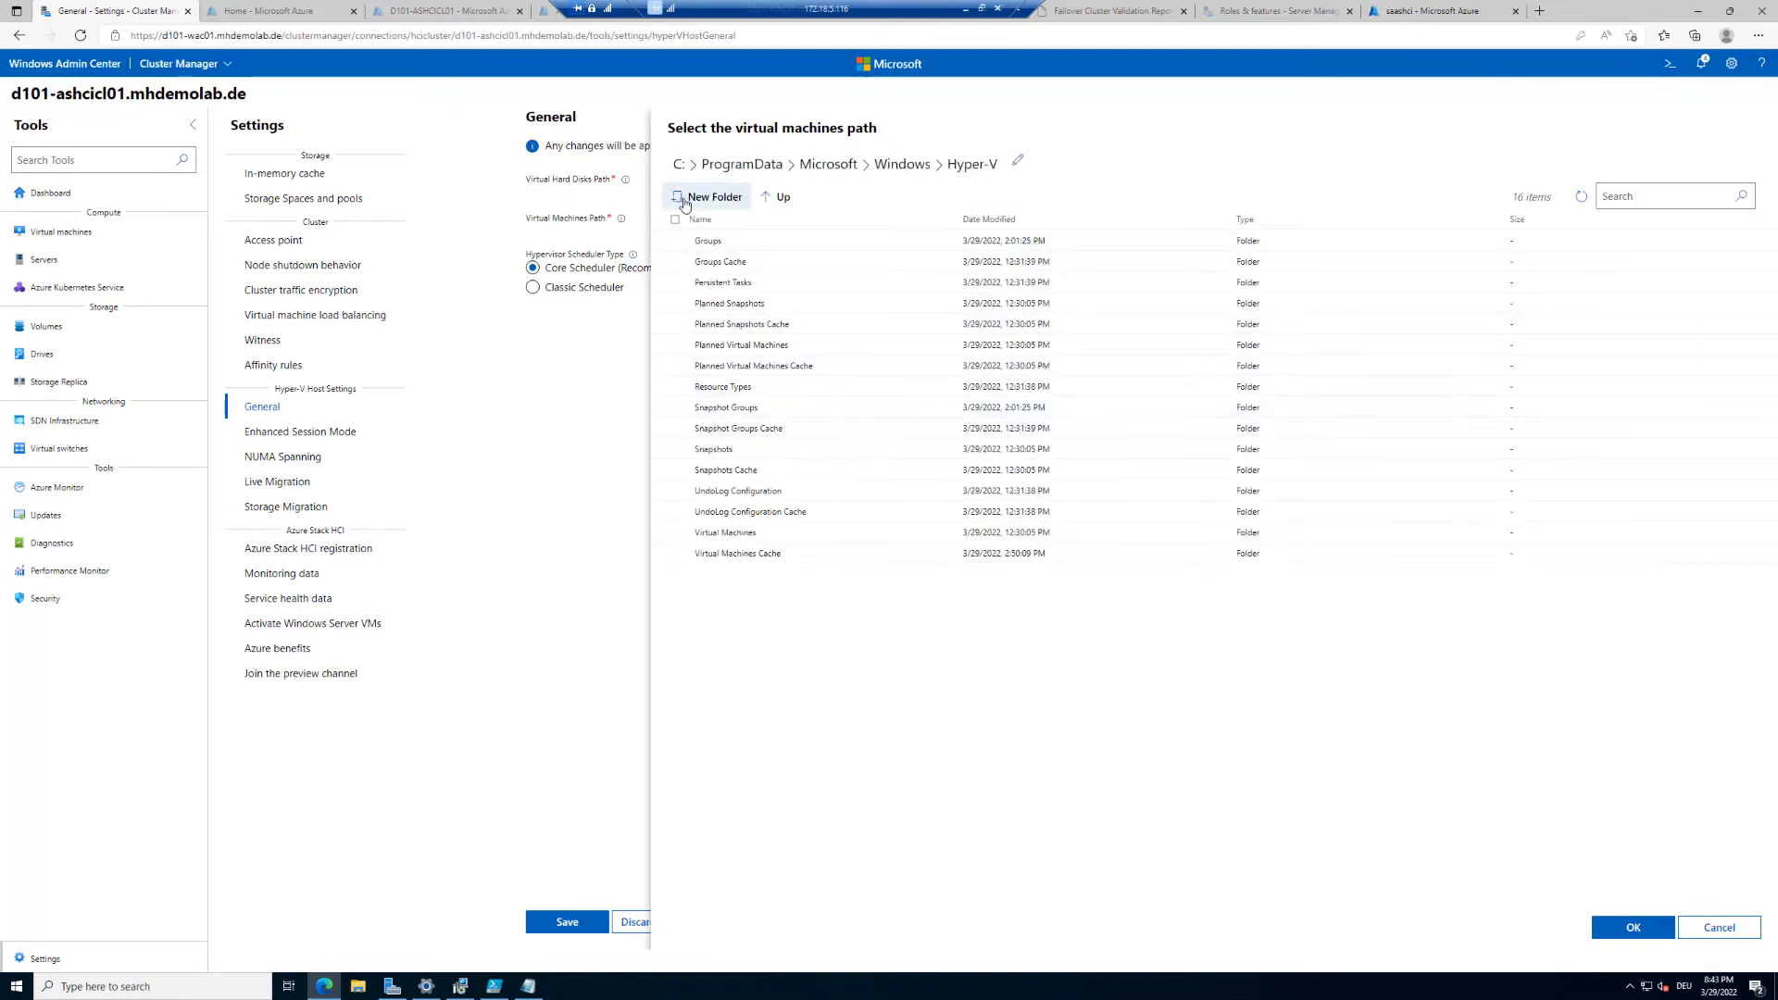
left_click(679, 165)
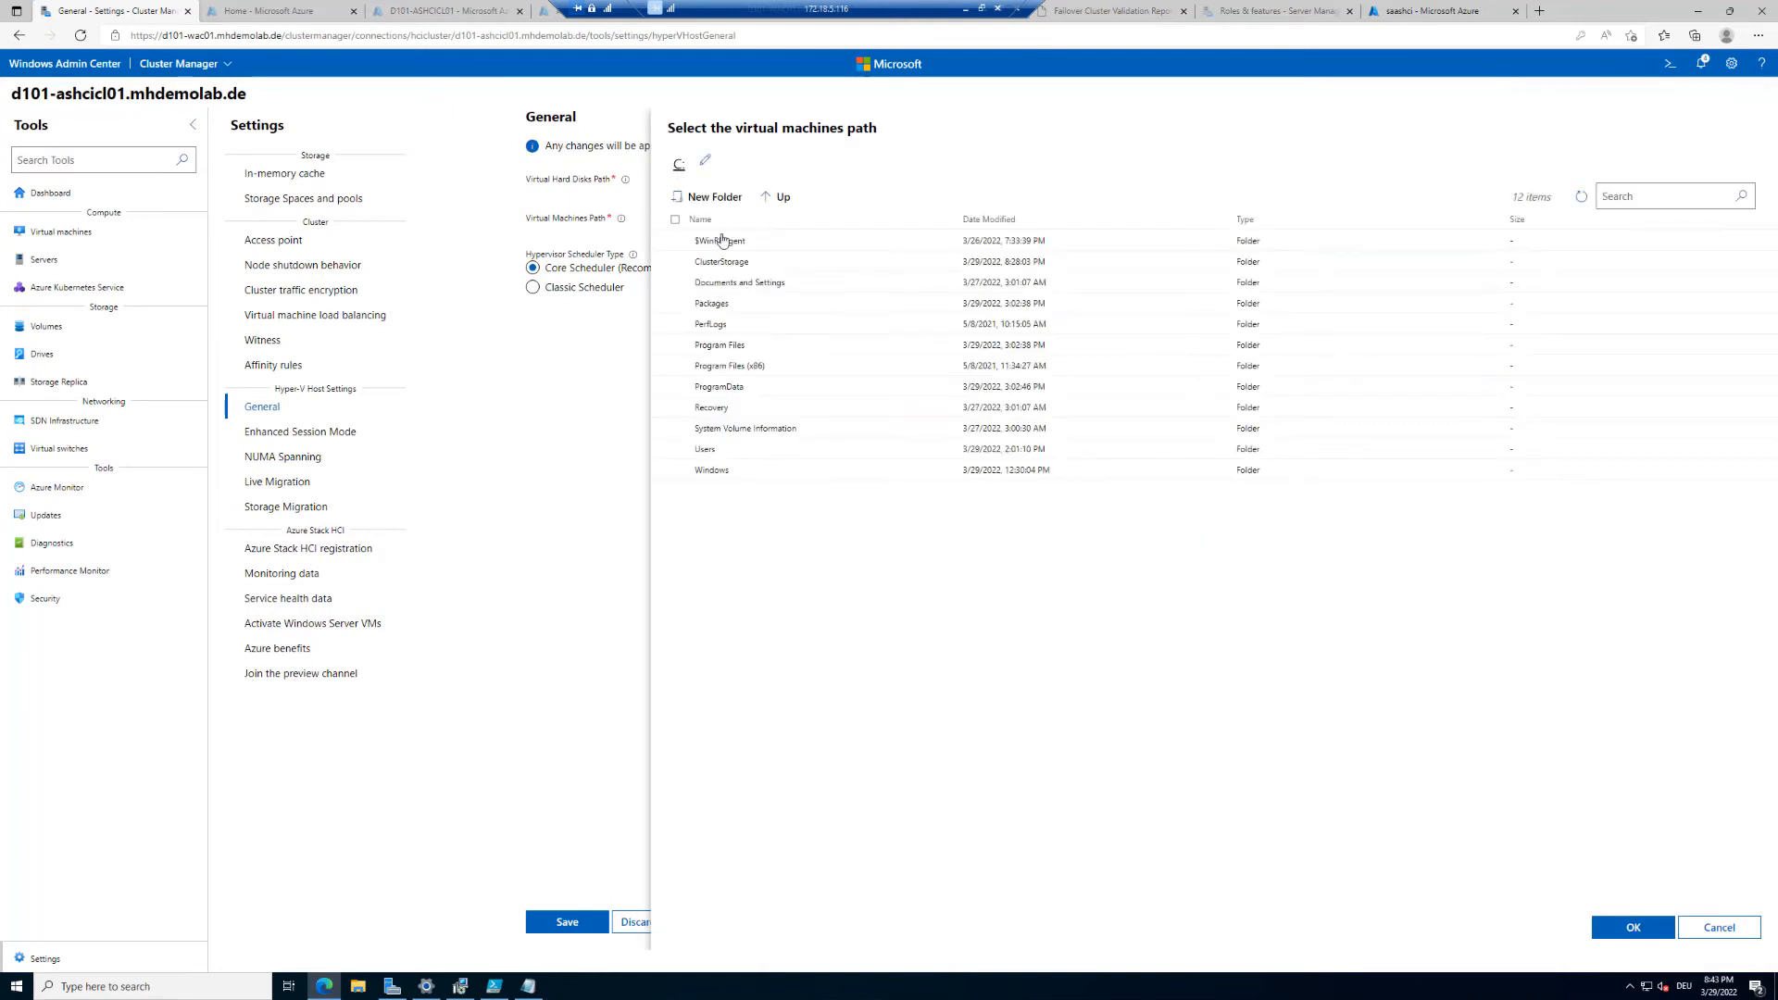
left_click(726, 262)
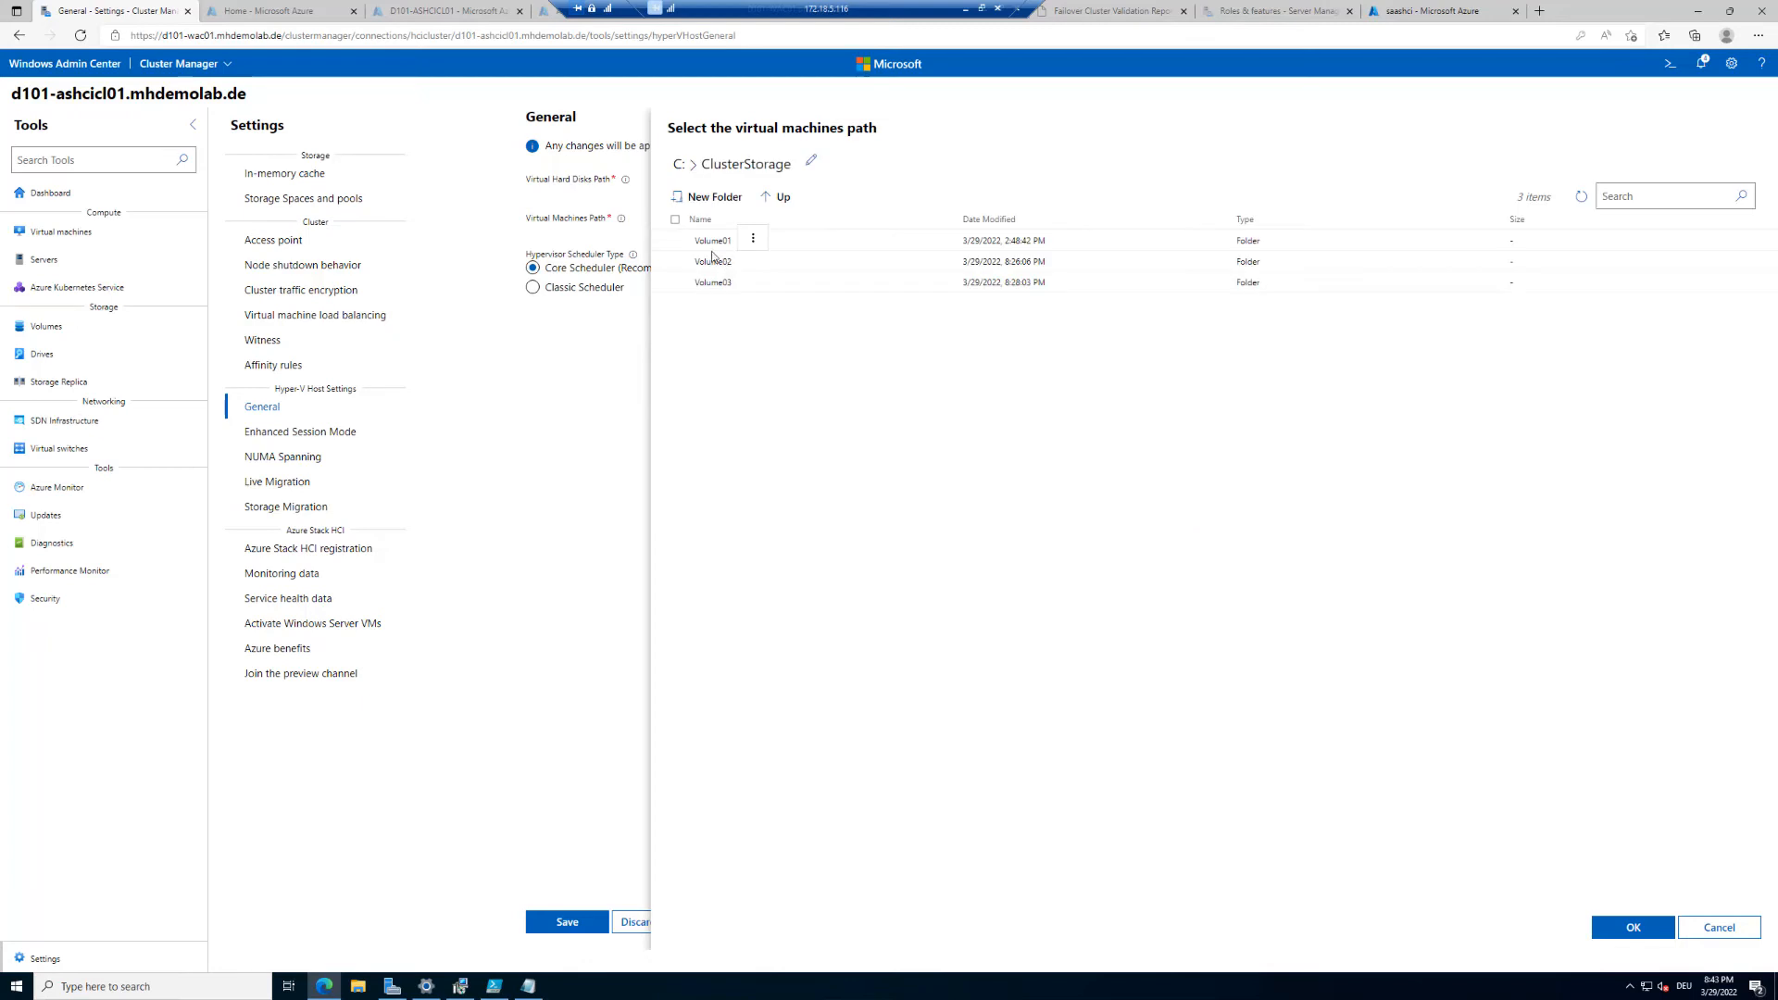
left_click(707, 263)
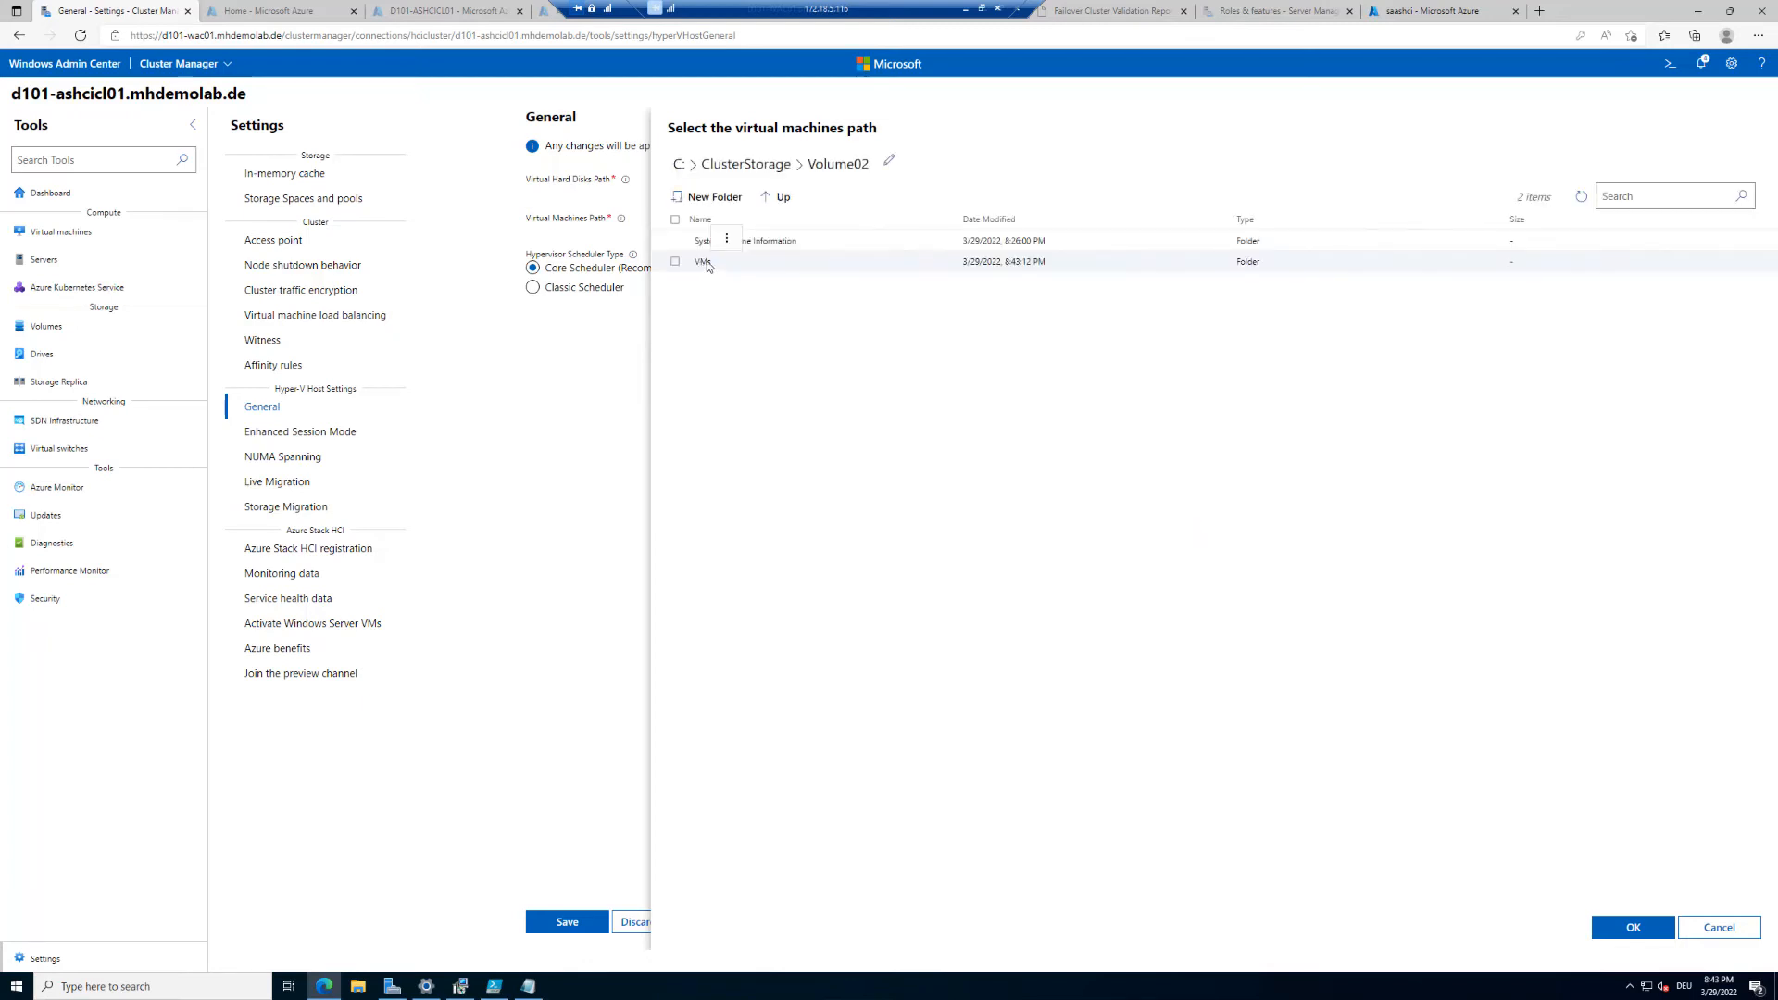
left_click(676, 263)
left_click(1627, 921)
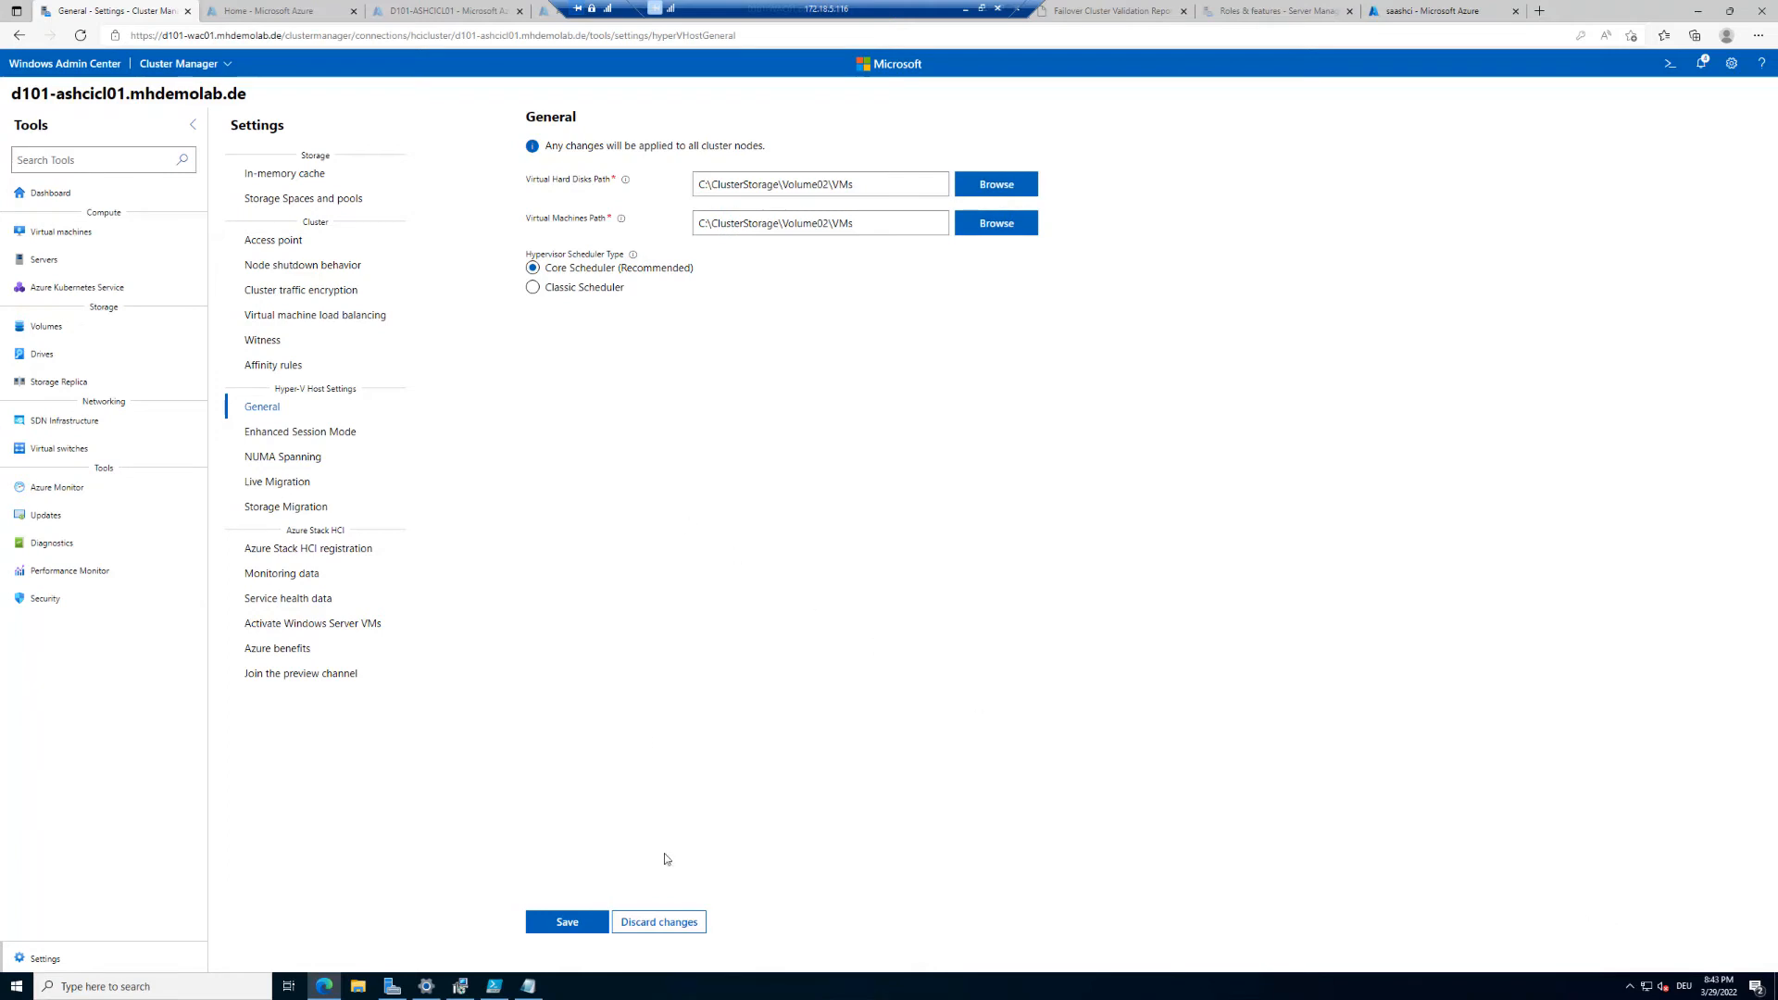
left_click(569, 923)
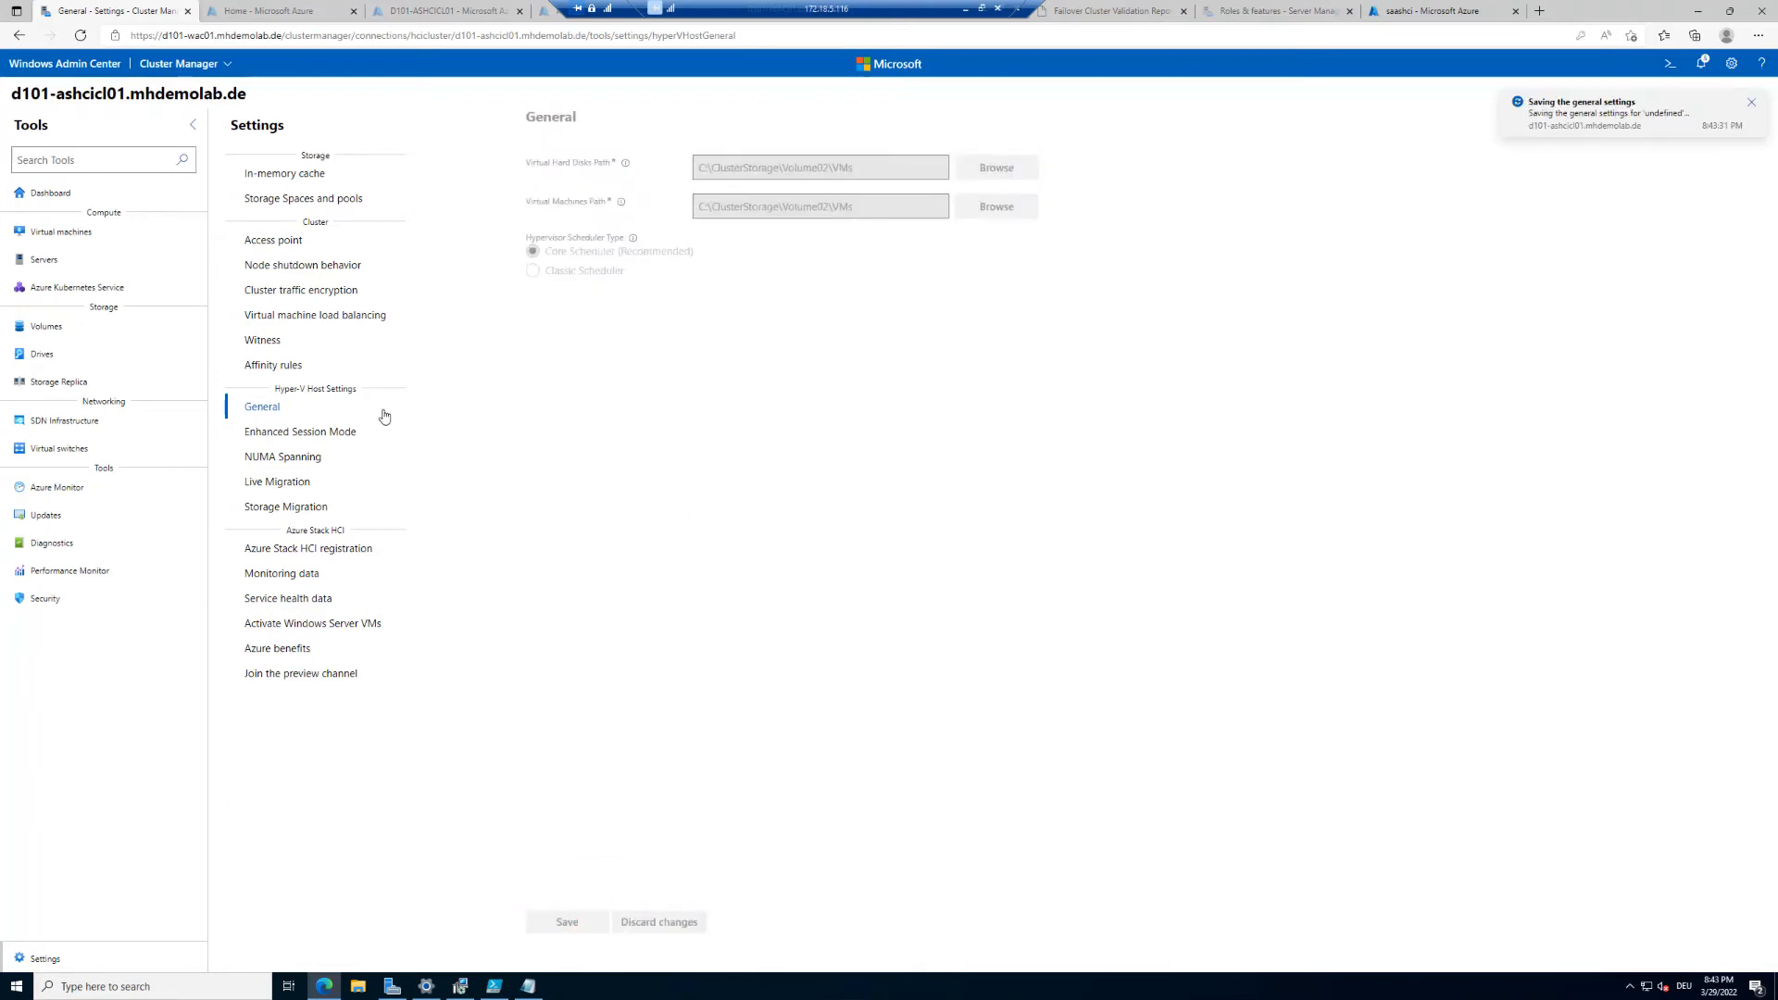
Step: Browse the remaining Hyper-V host settings pages and the Azure Stack HCI registration page
left_click(314, 438)
left_click(302, 465)
left_click(289, 483)
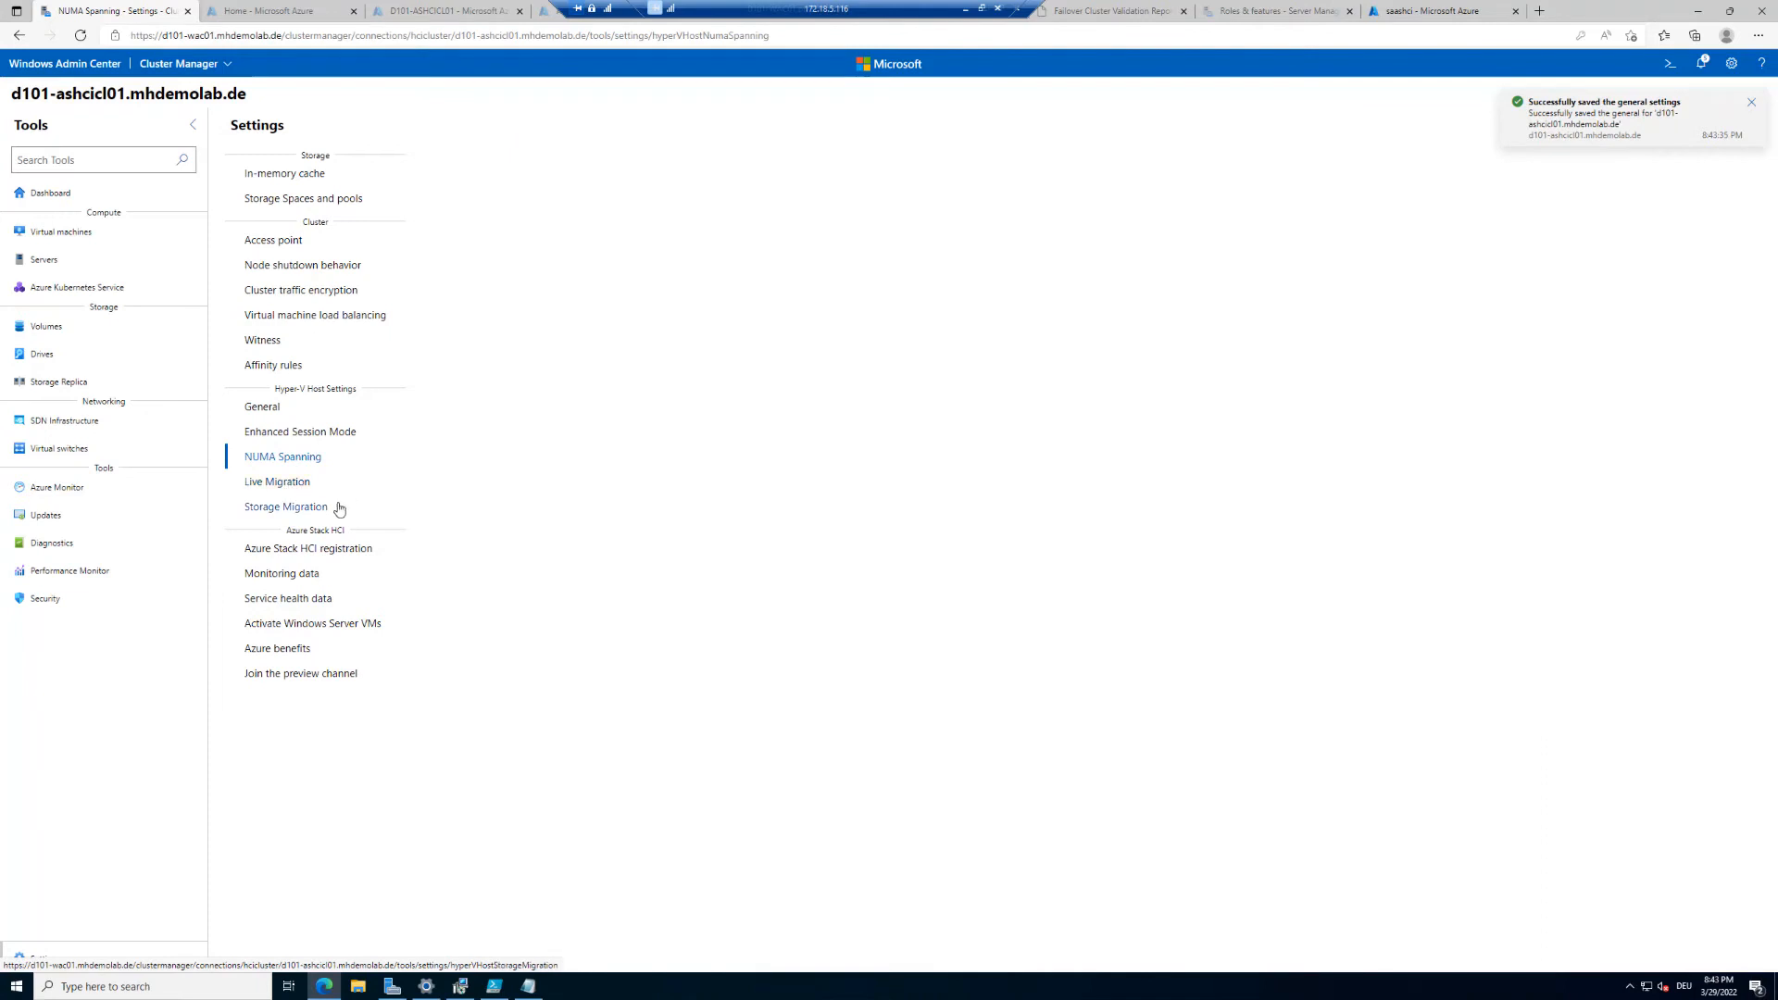
left_click(302, 514)
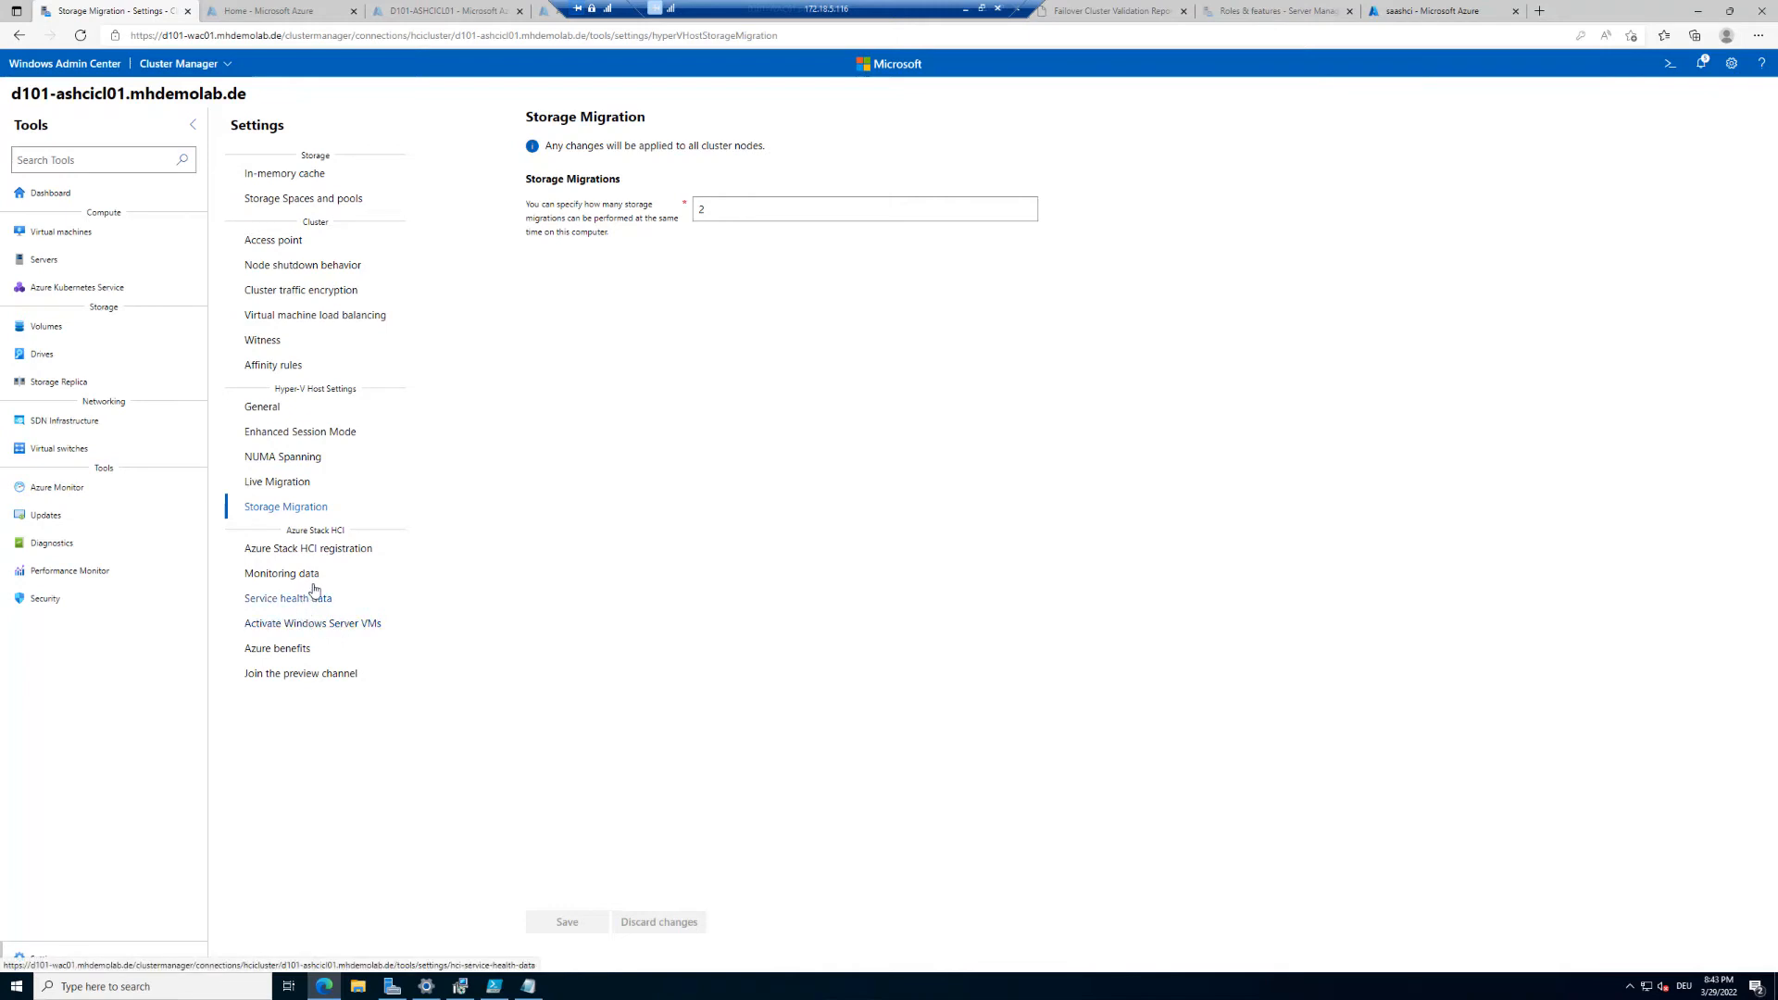
left_click(320, 549)
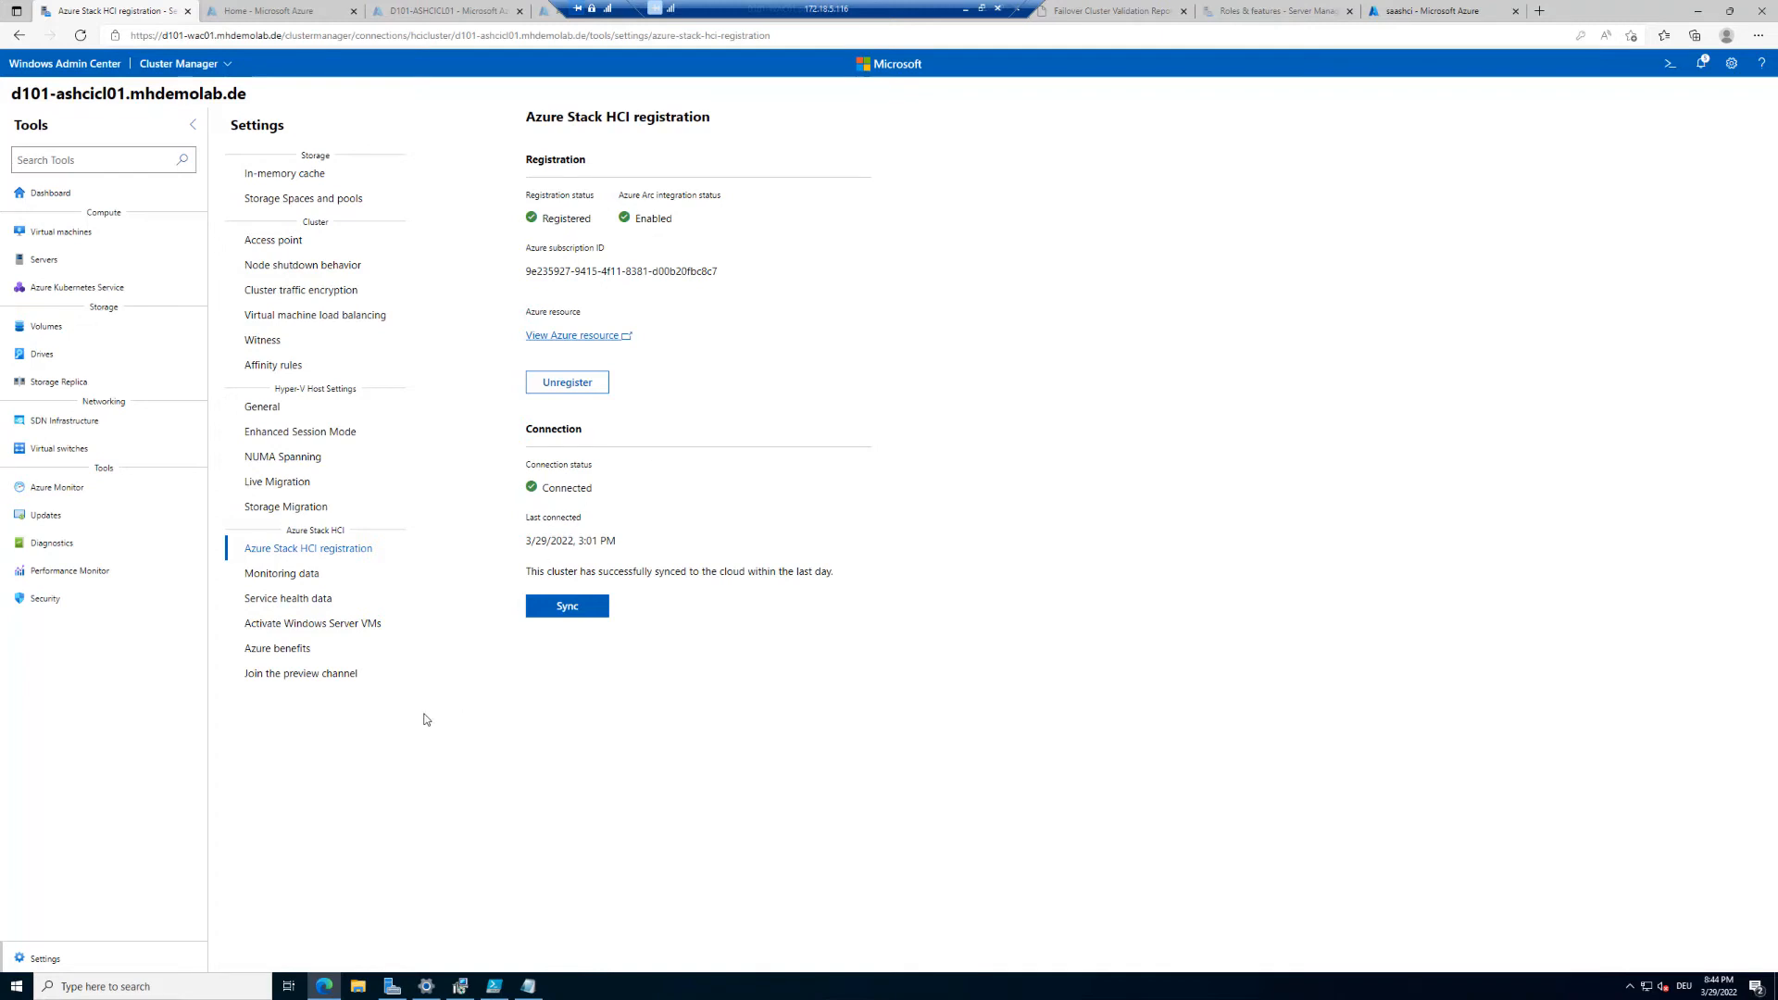
Step: Start setting up automatic activation of Windows Server VMs using existing Windows Server licenses
left_click(340, 626)
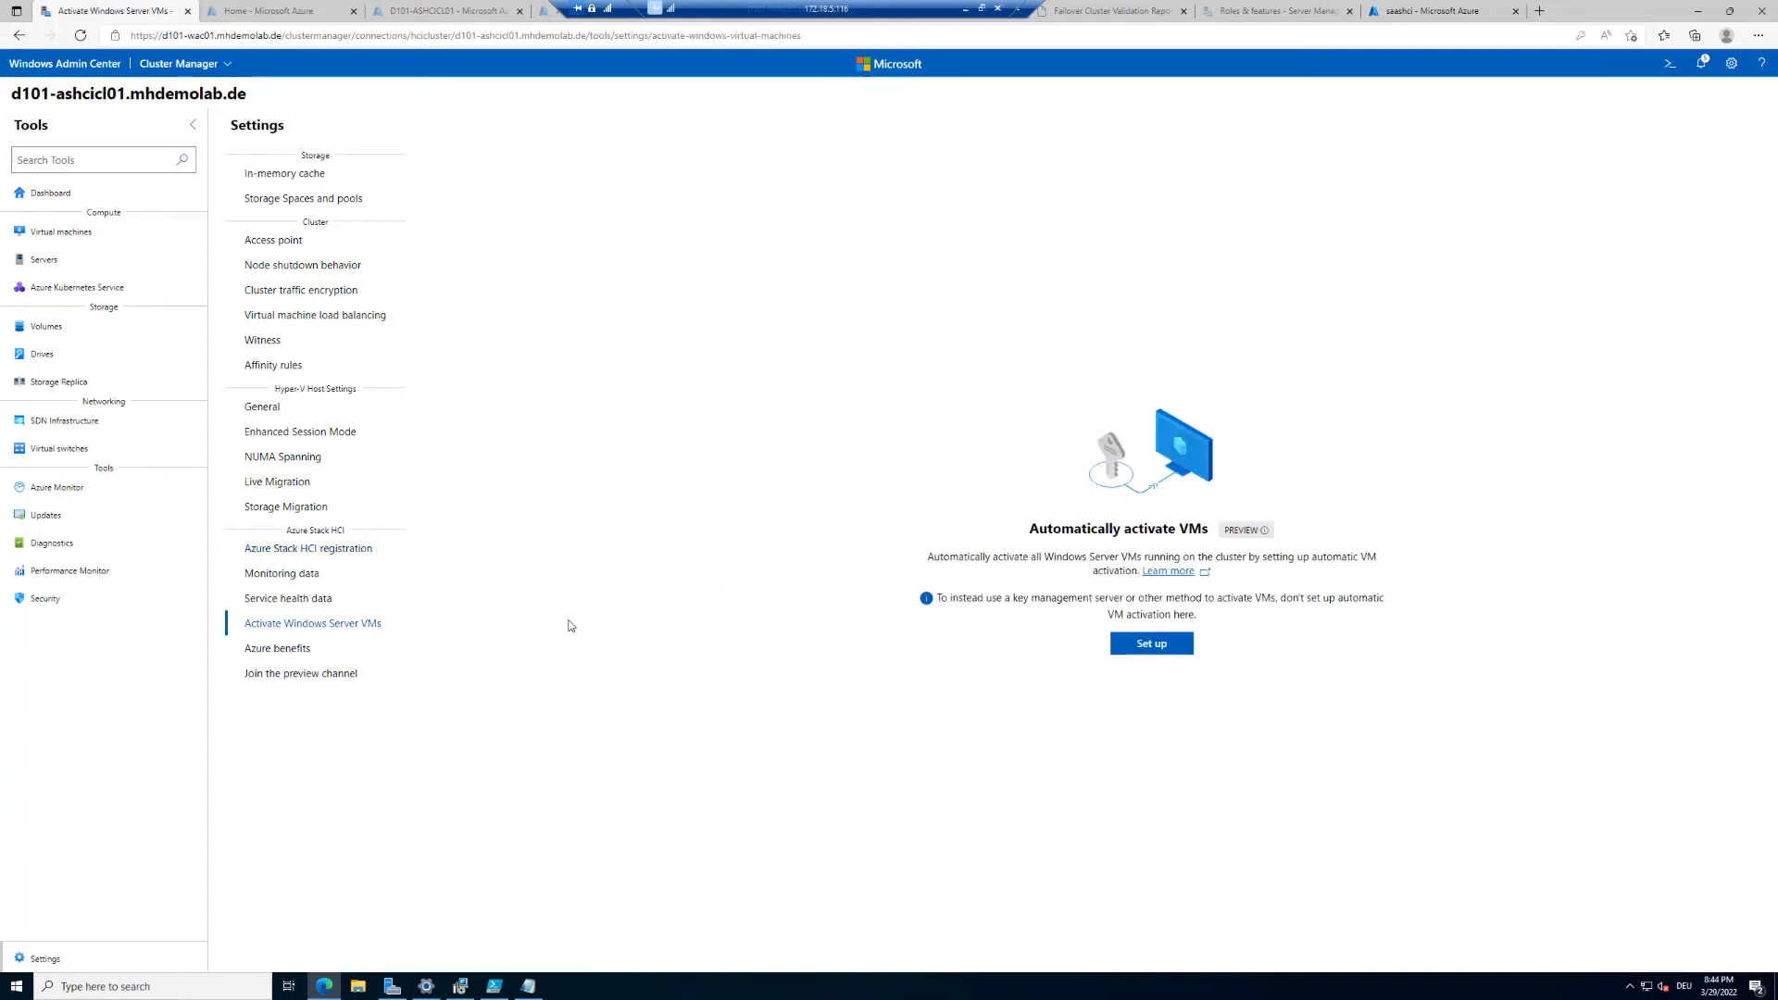
left_click(1151, 646)
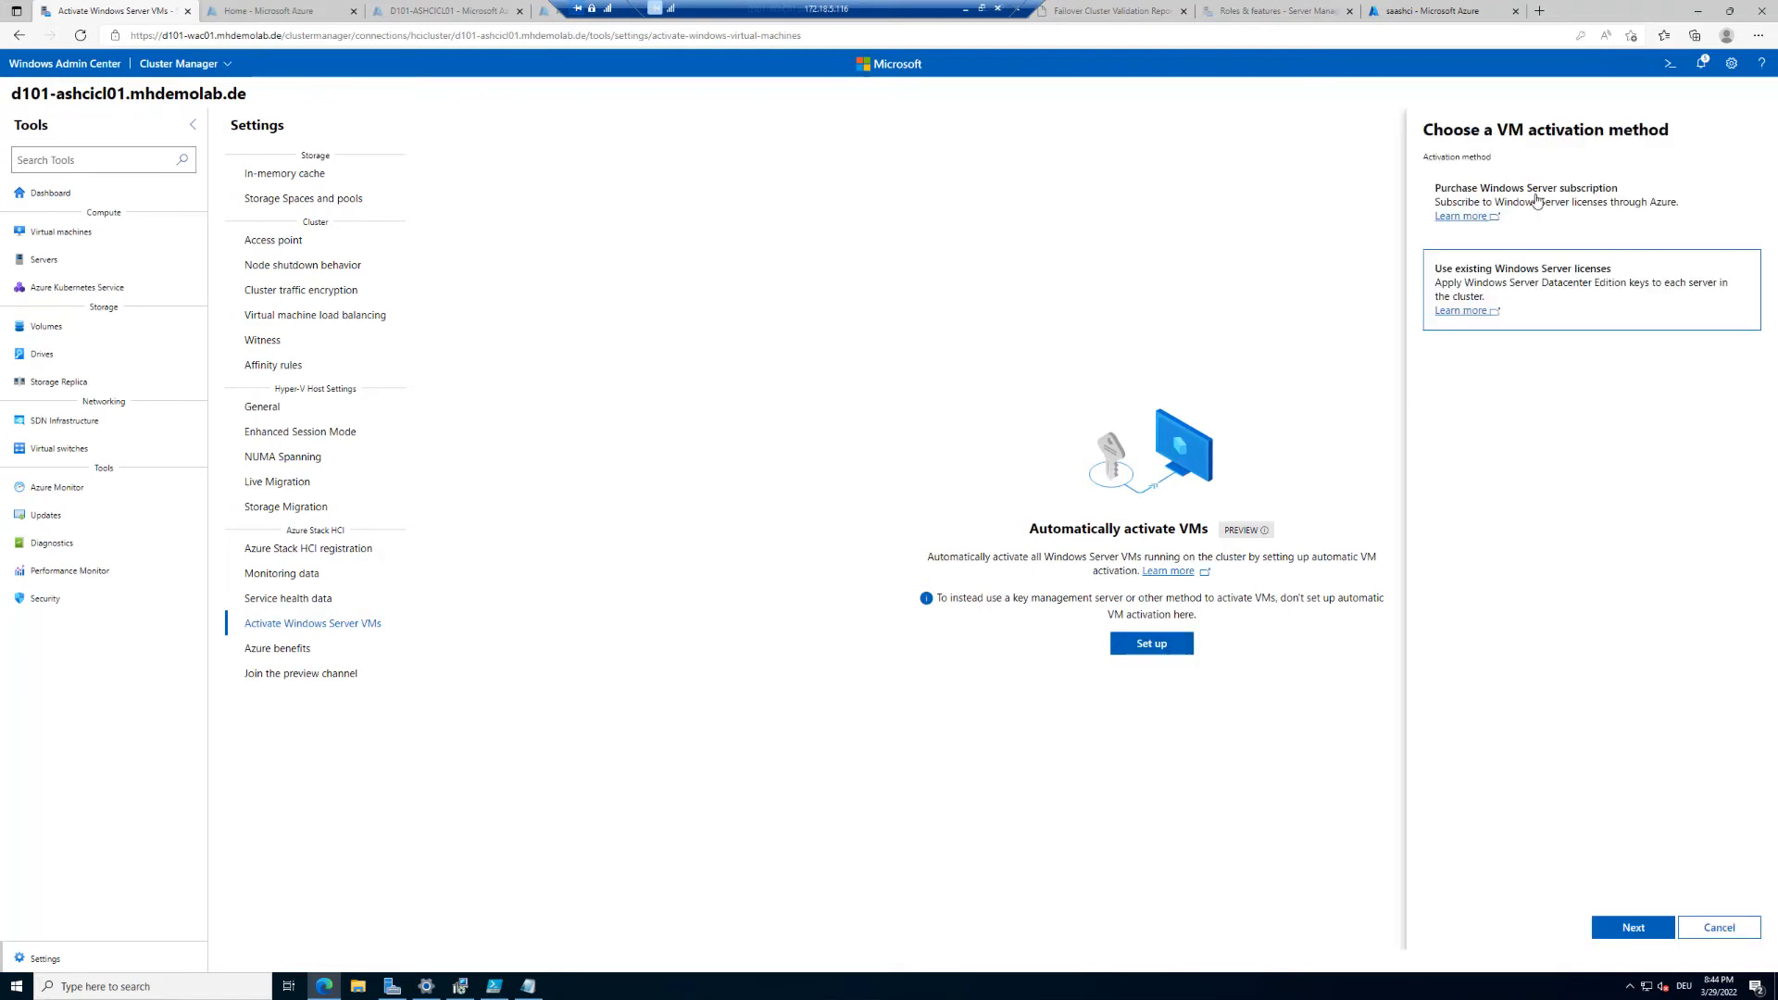
left_click(1532, 200)
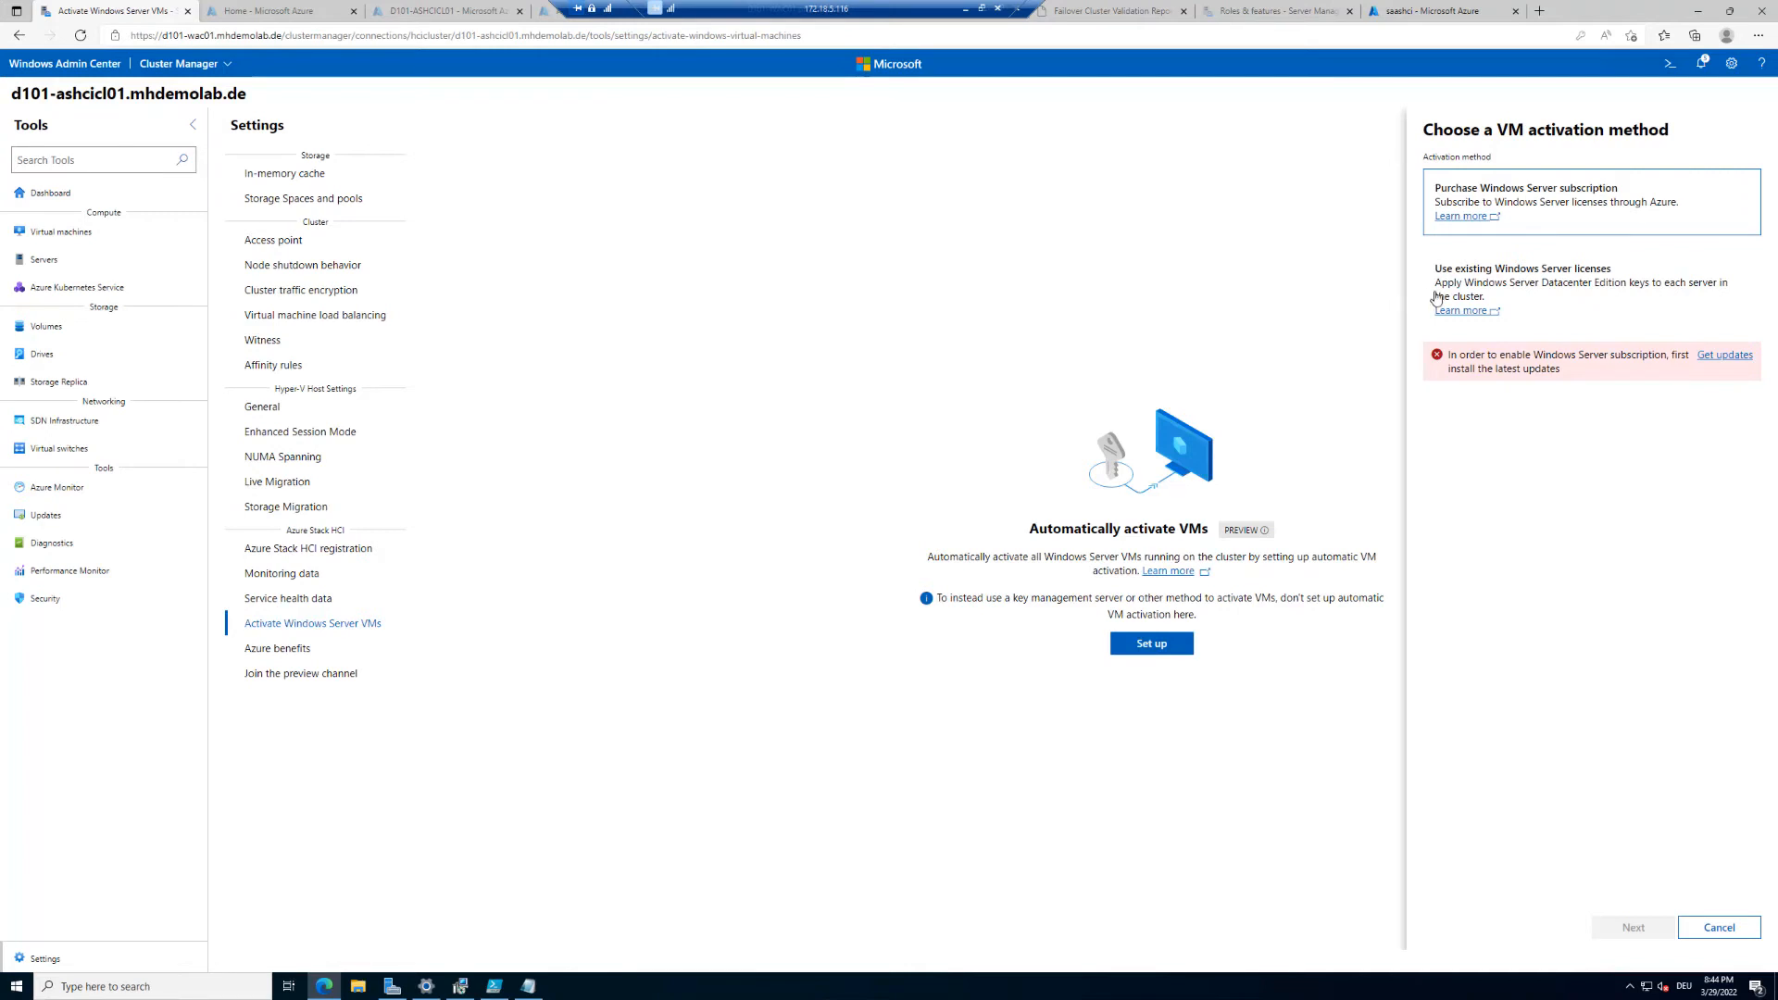
left_click(1470, 289)
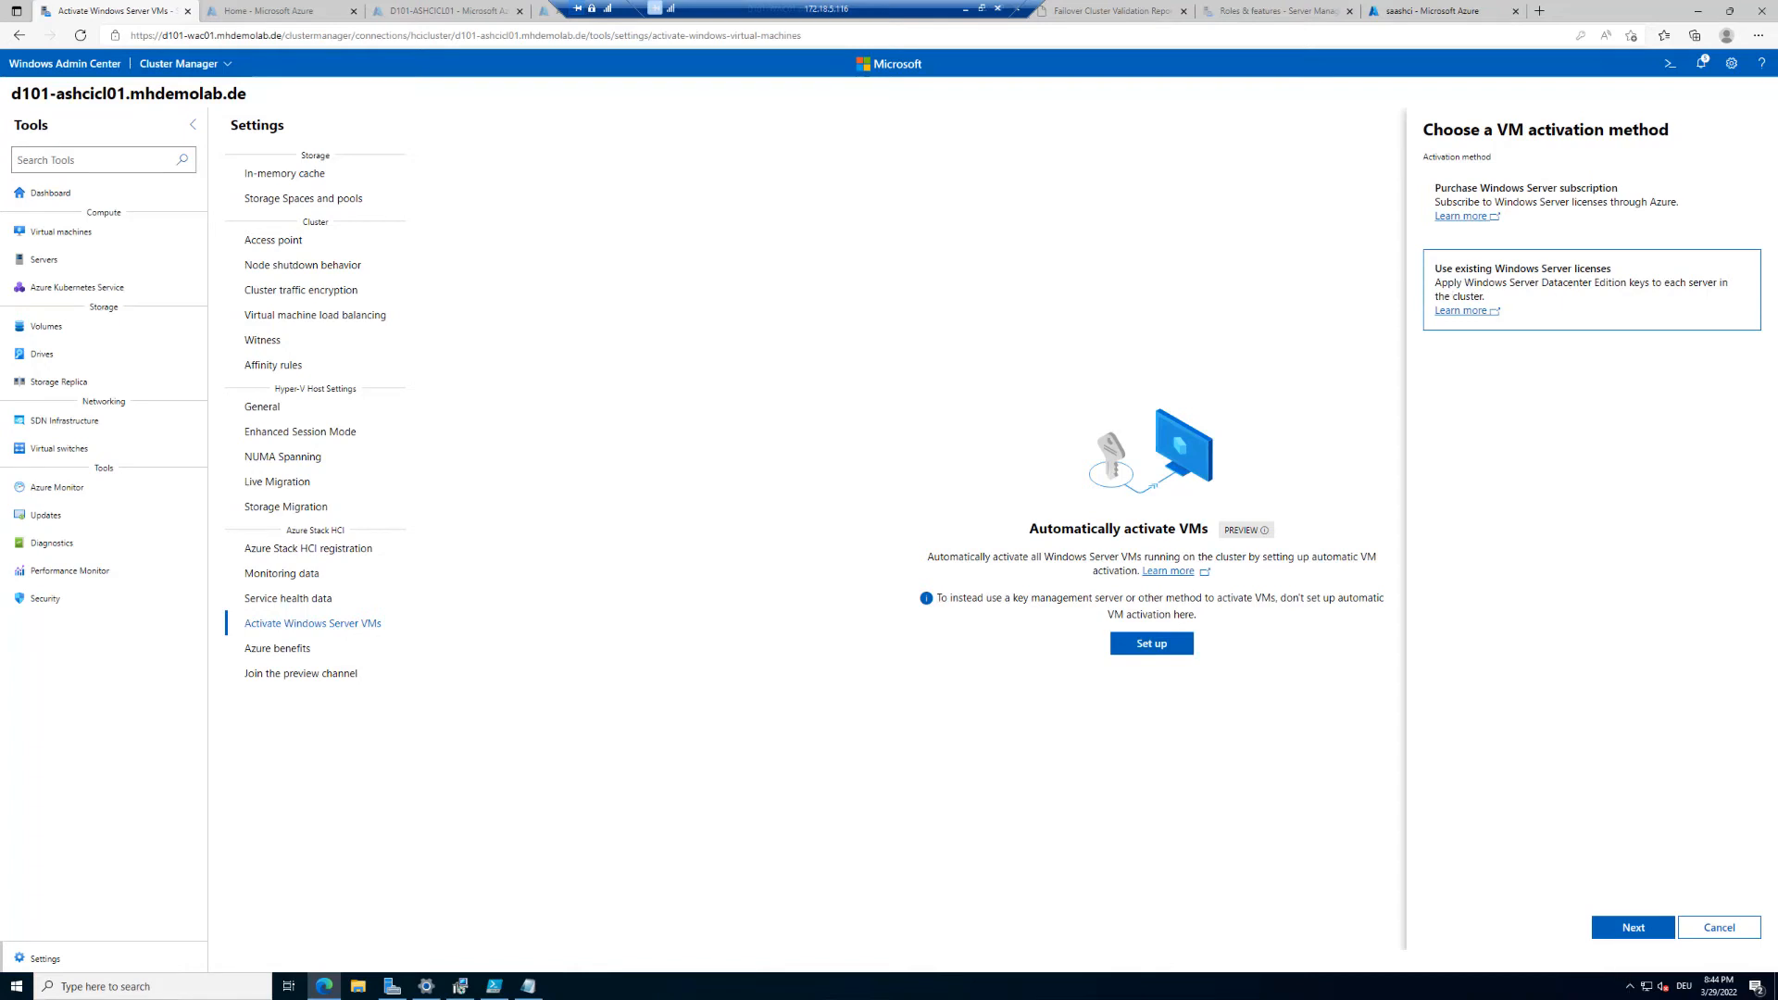
left_click(1646, 926)
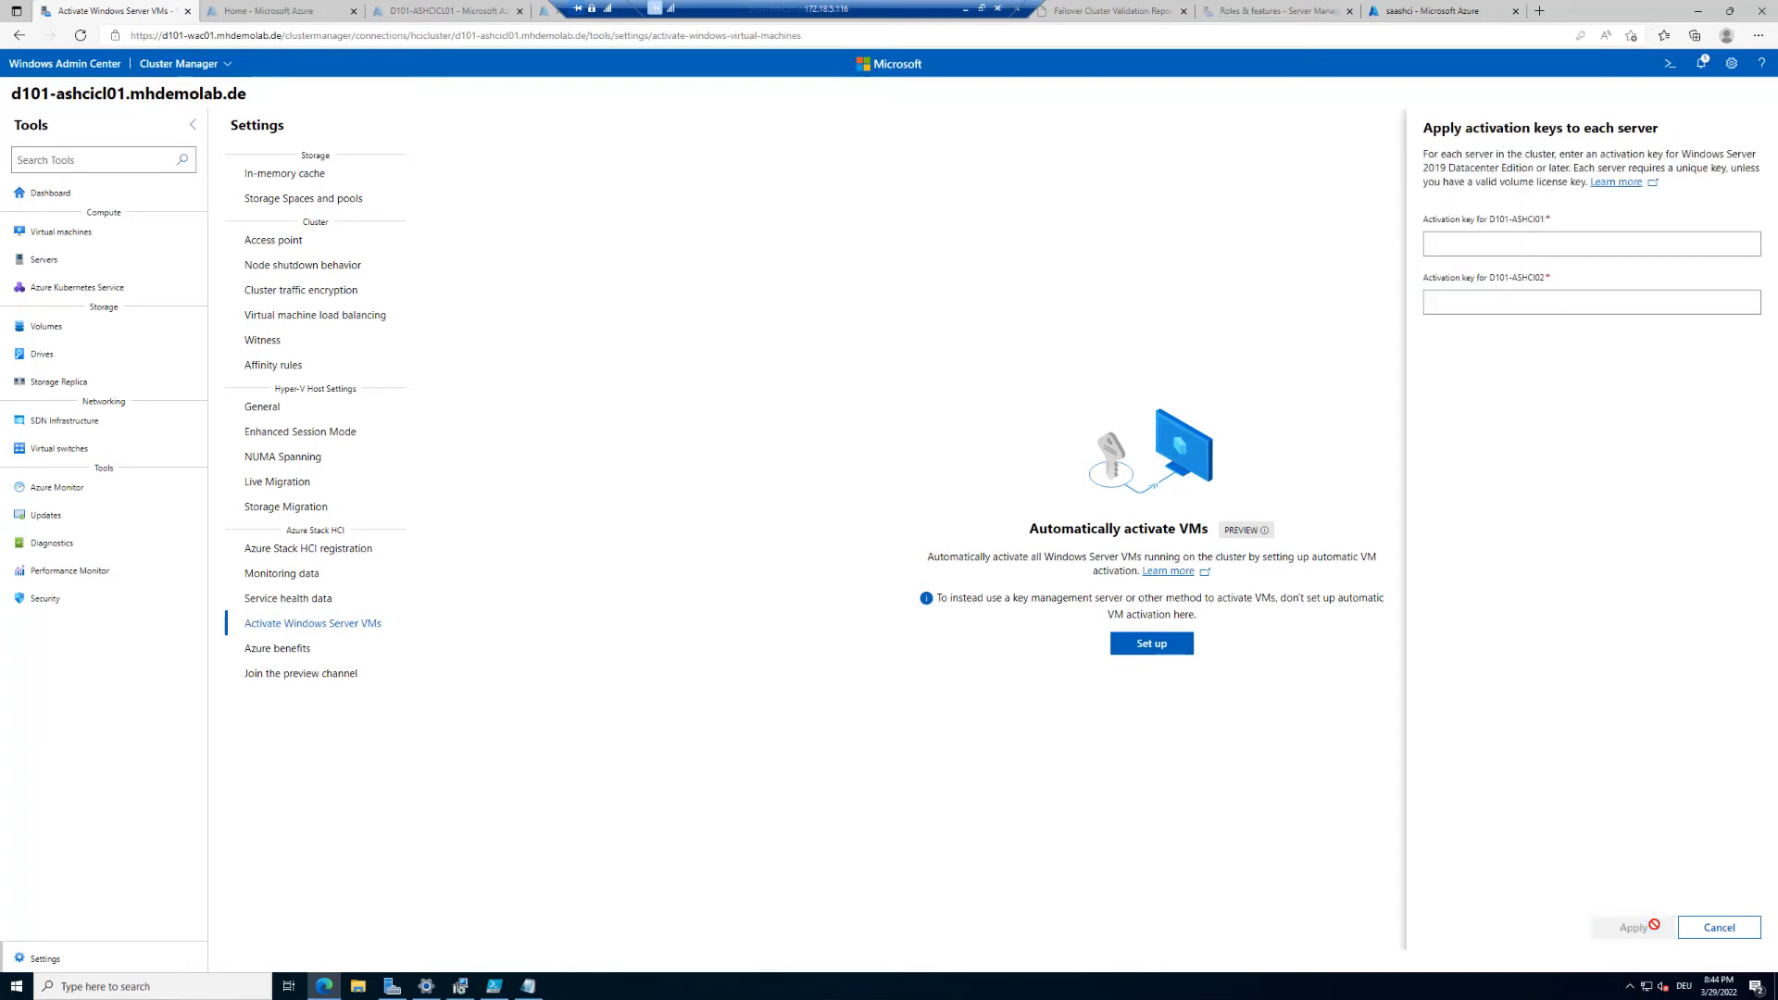
left_click(1464, 253)
Step: Open the Azure benefits settings page
left_click(296, 653)
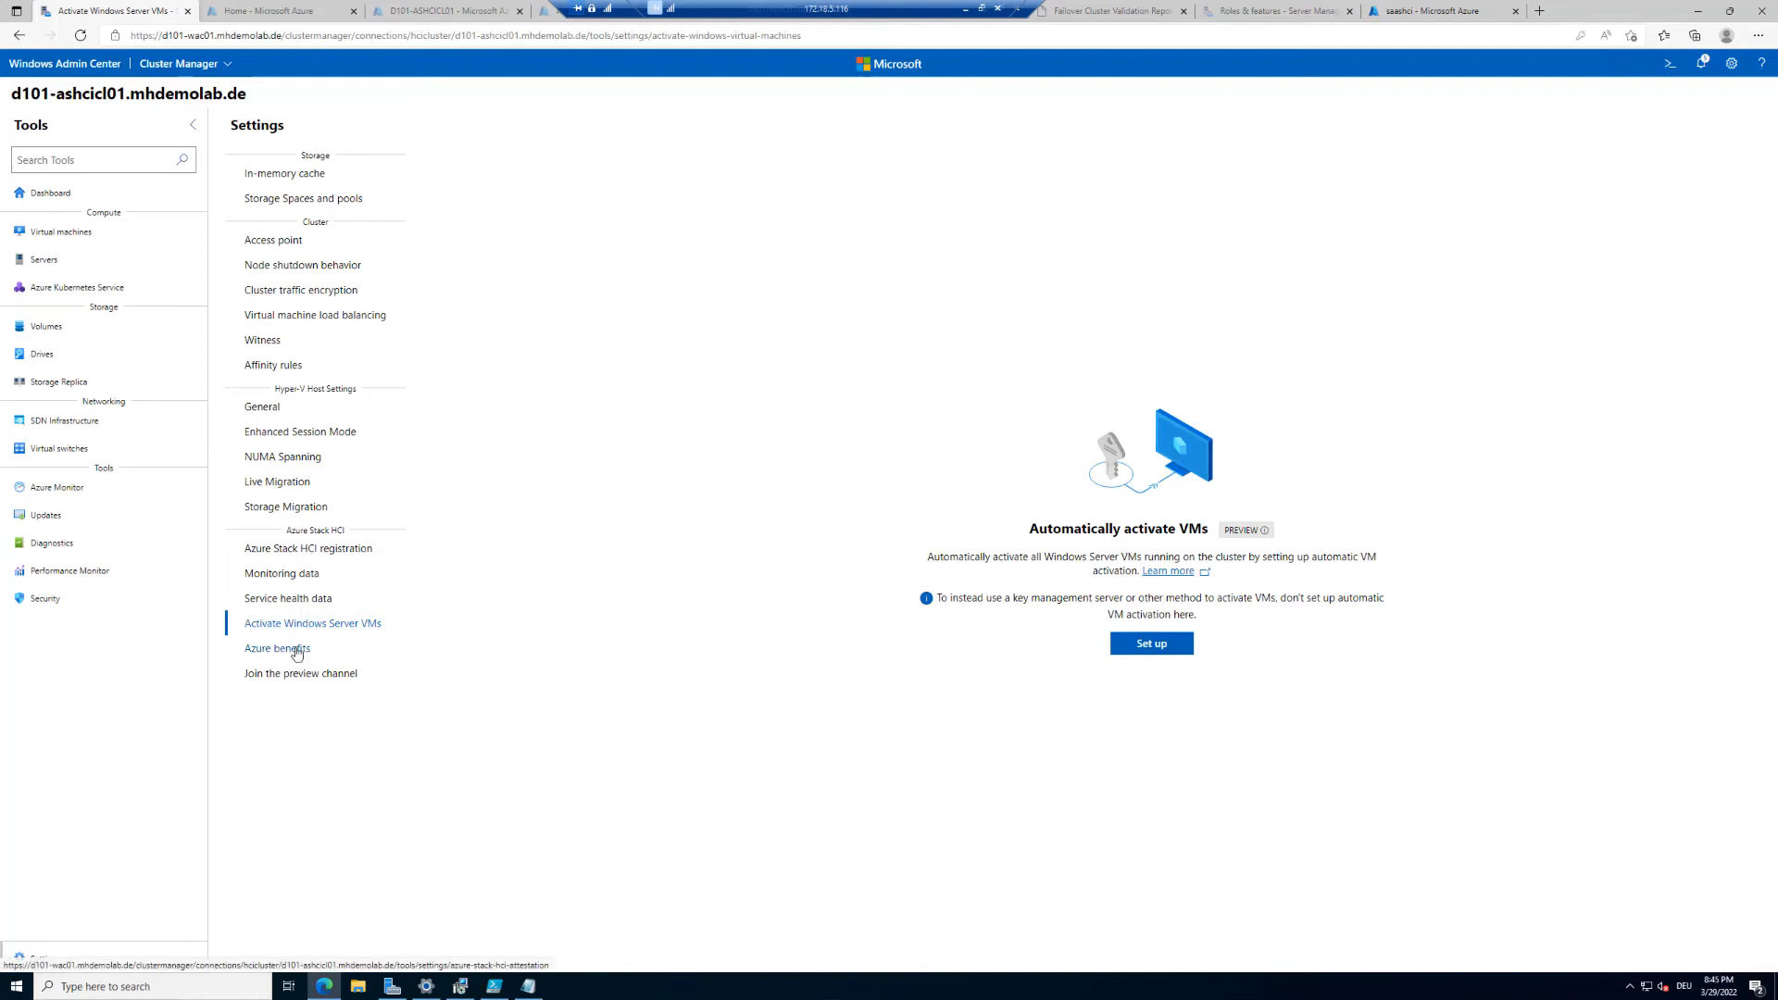
left_click(297, 653)
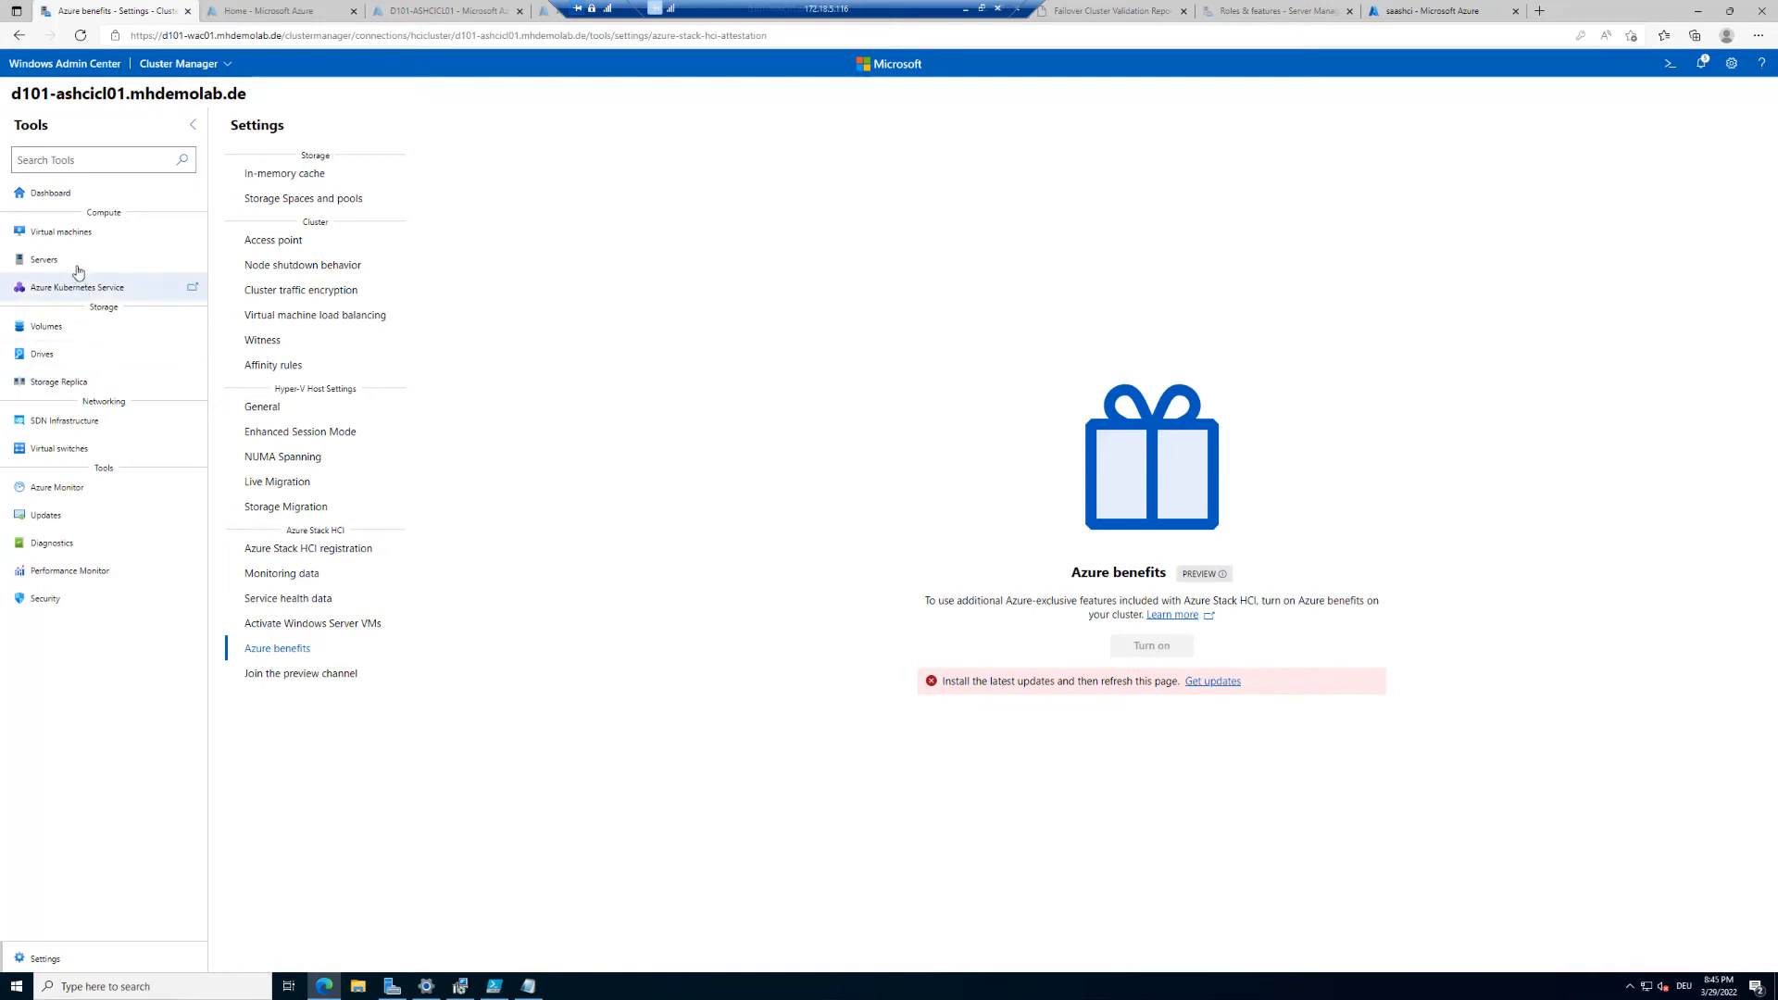
Step: Start a new virtual machine named VM01, keeping Generation 2 and host d101-ashci01.mhdemolab.de
left_click(65, 235)
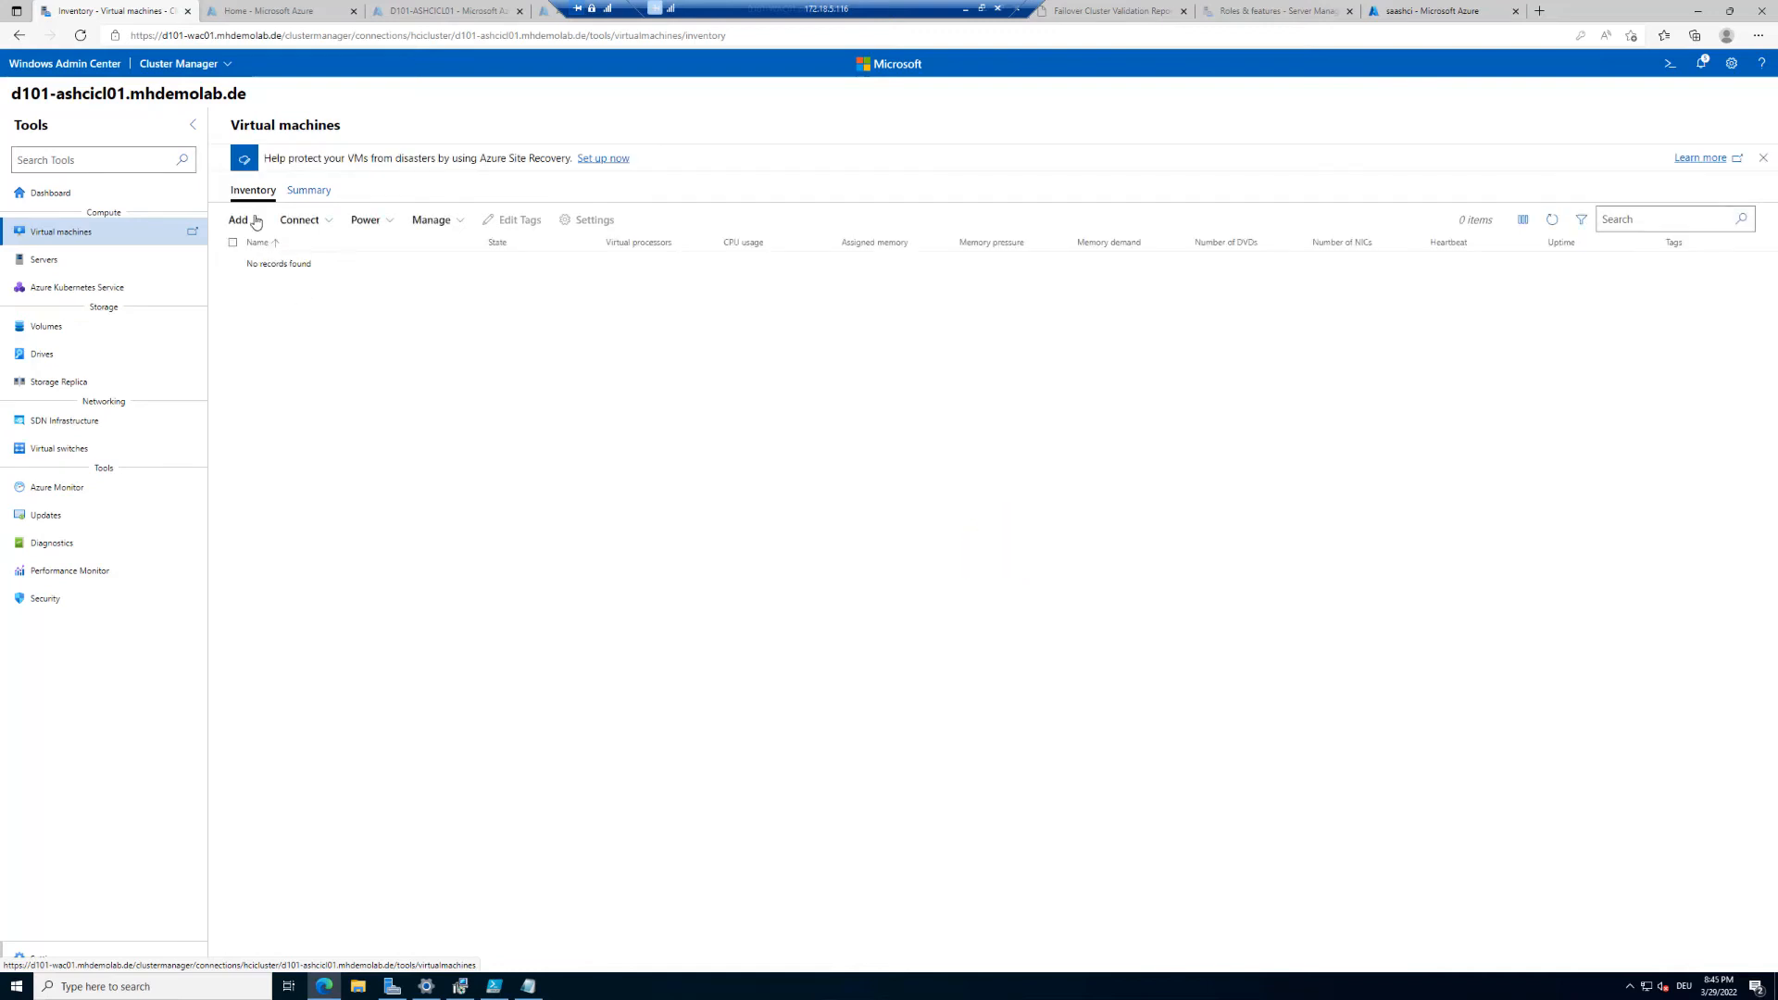
left_click(256, 222)
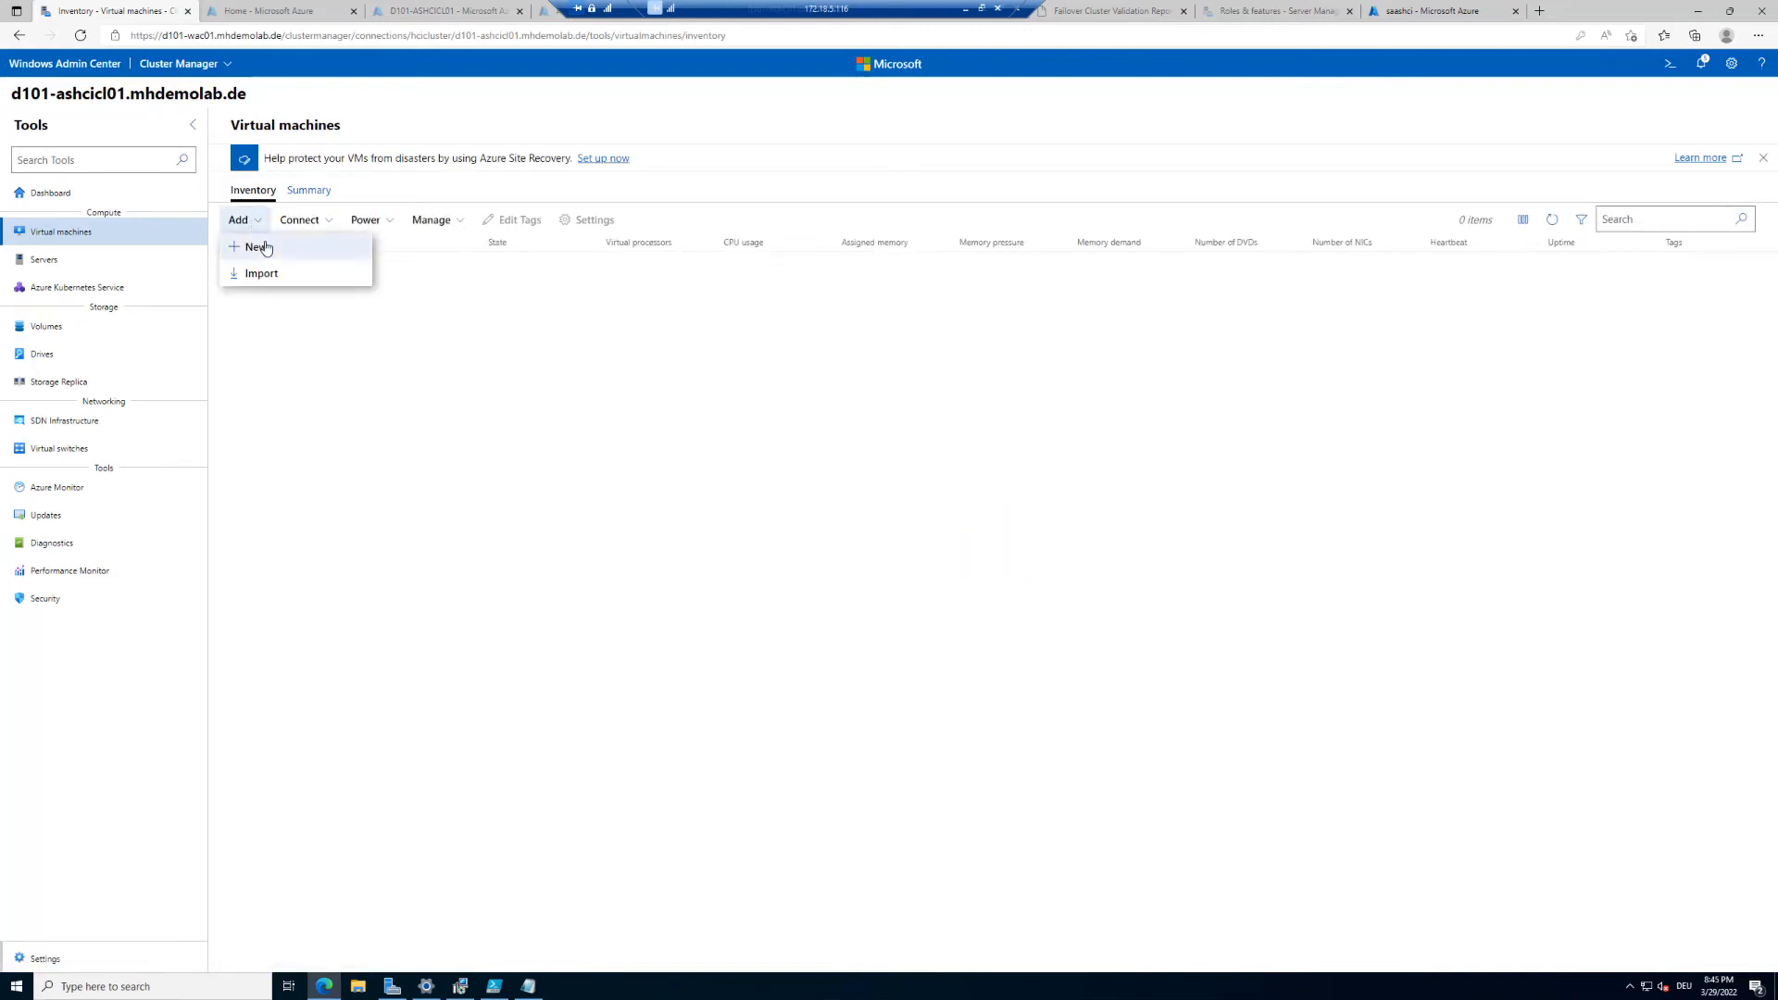
left_click(266, 248)
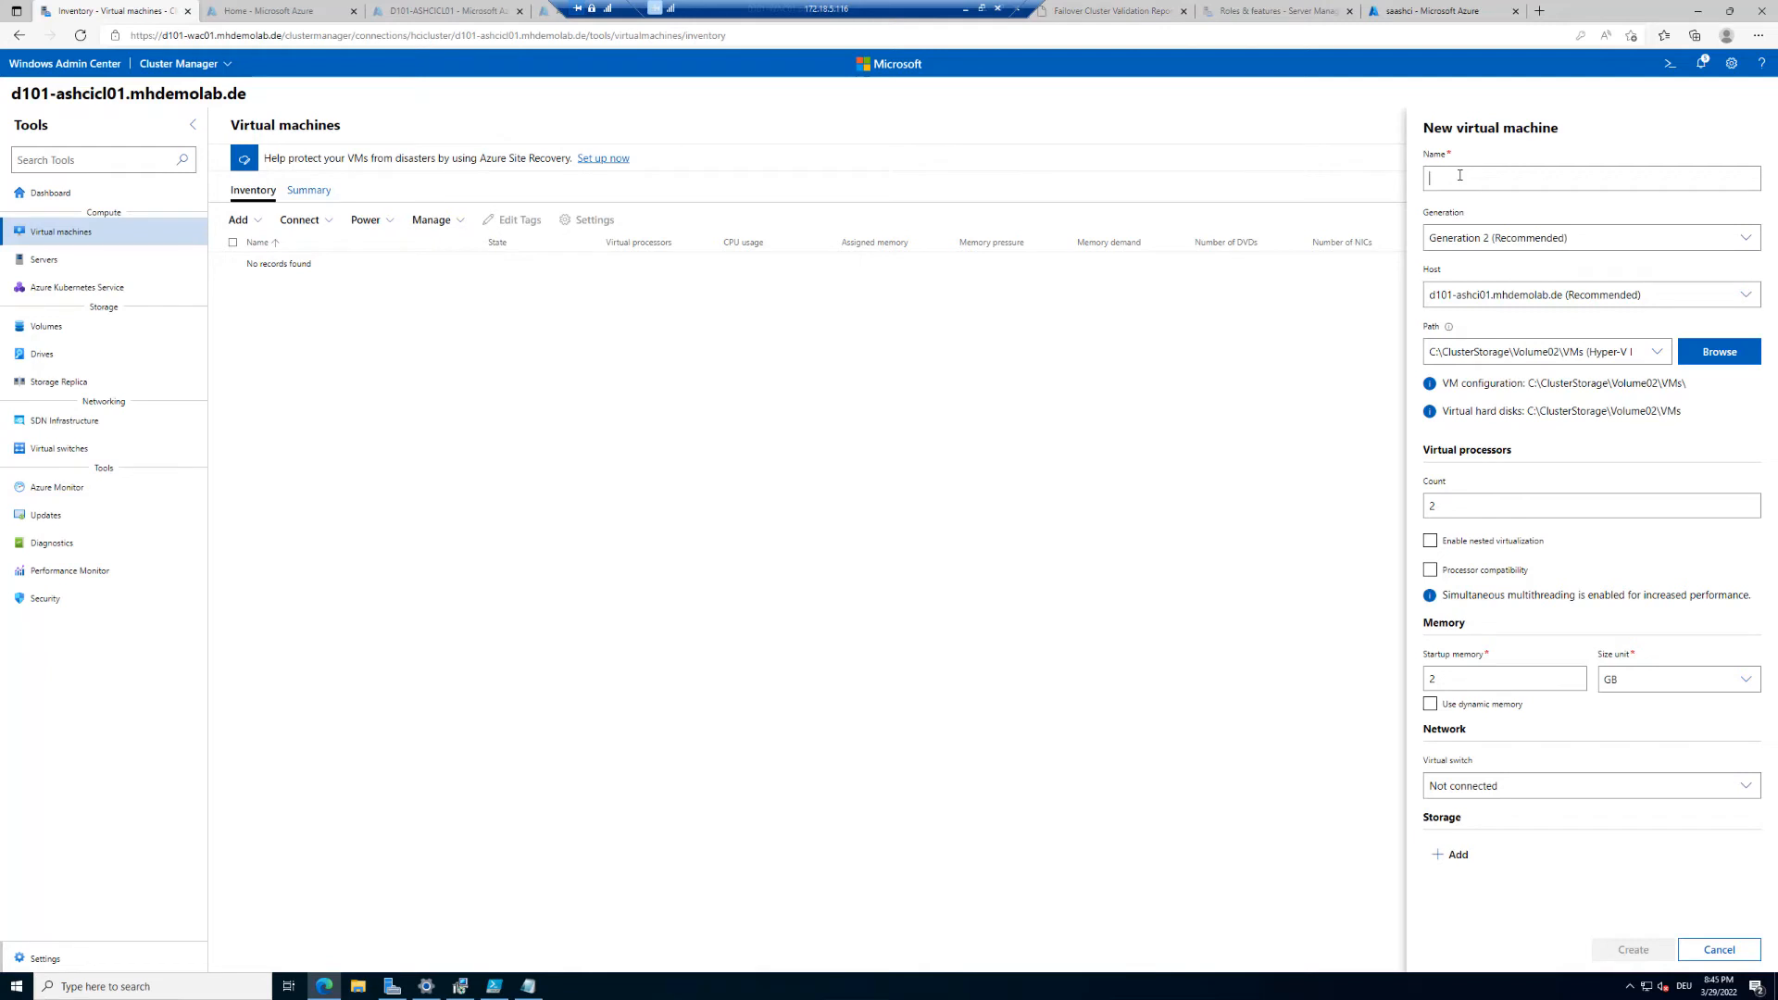
type("VM01")
left_click(1583, 240)
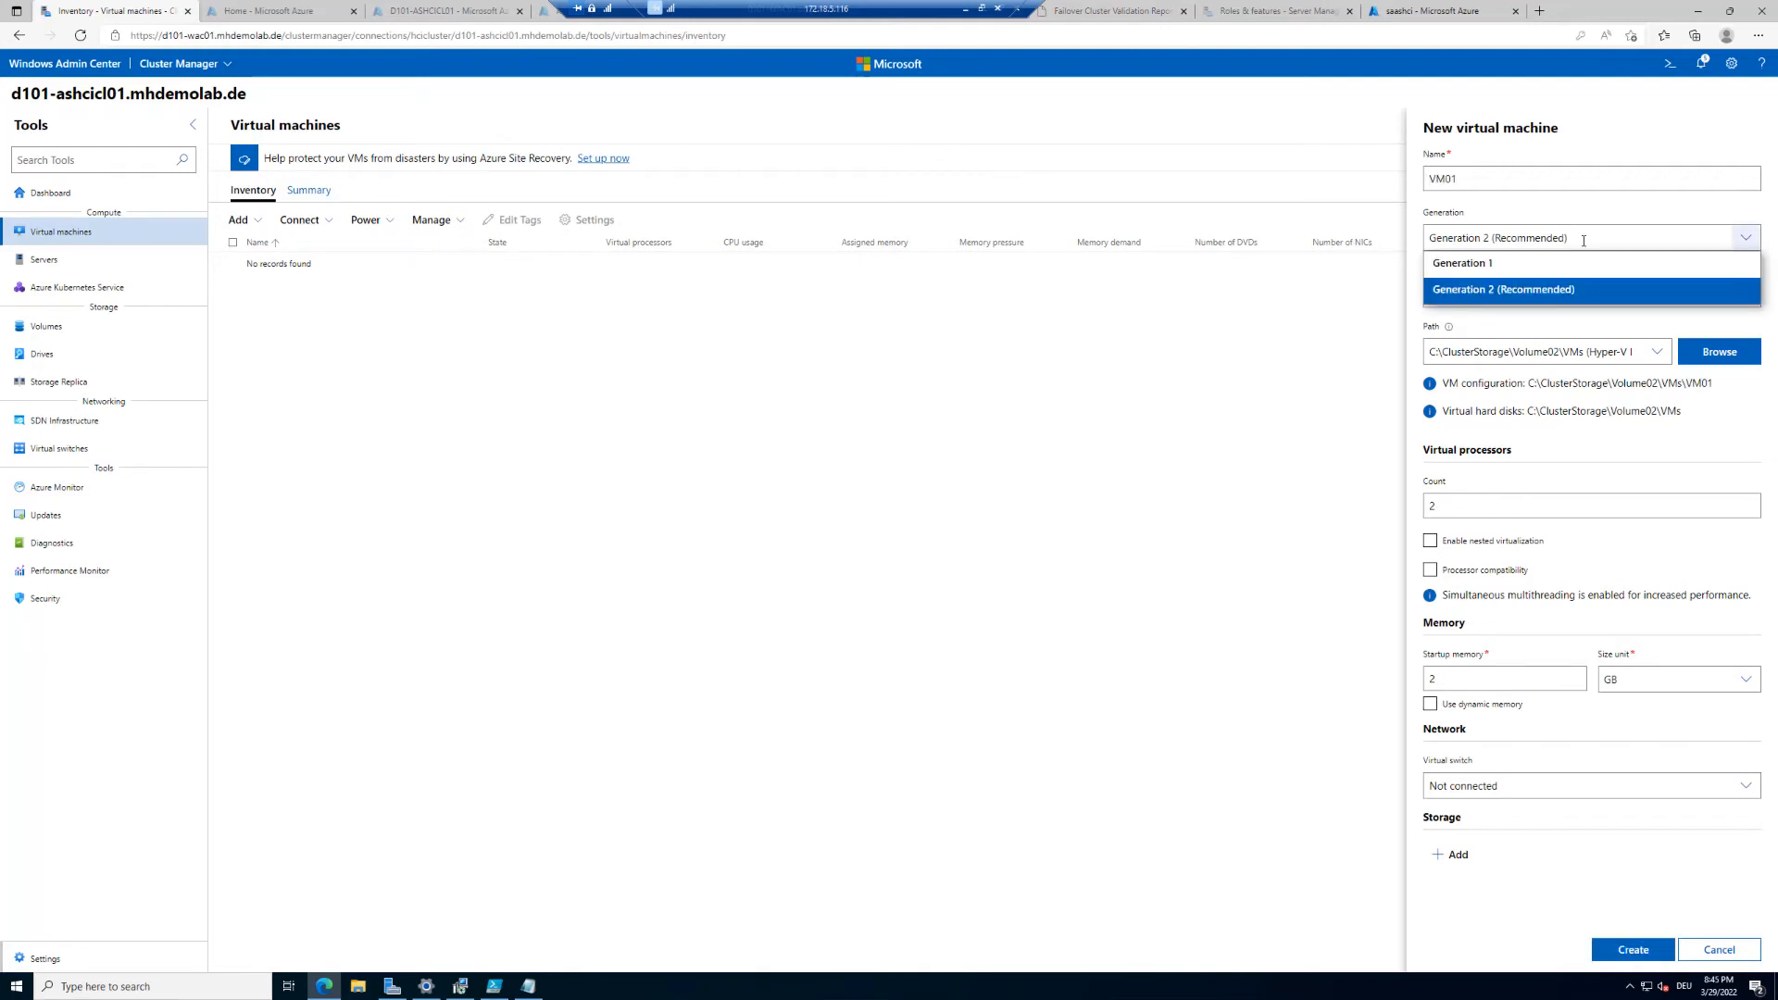
left_click(1563, 288)
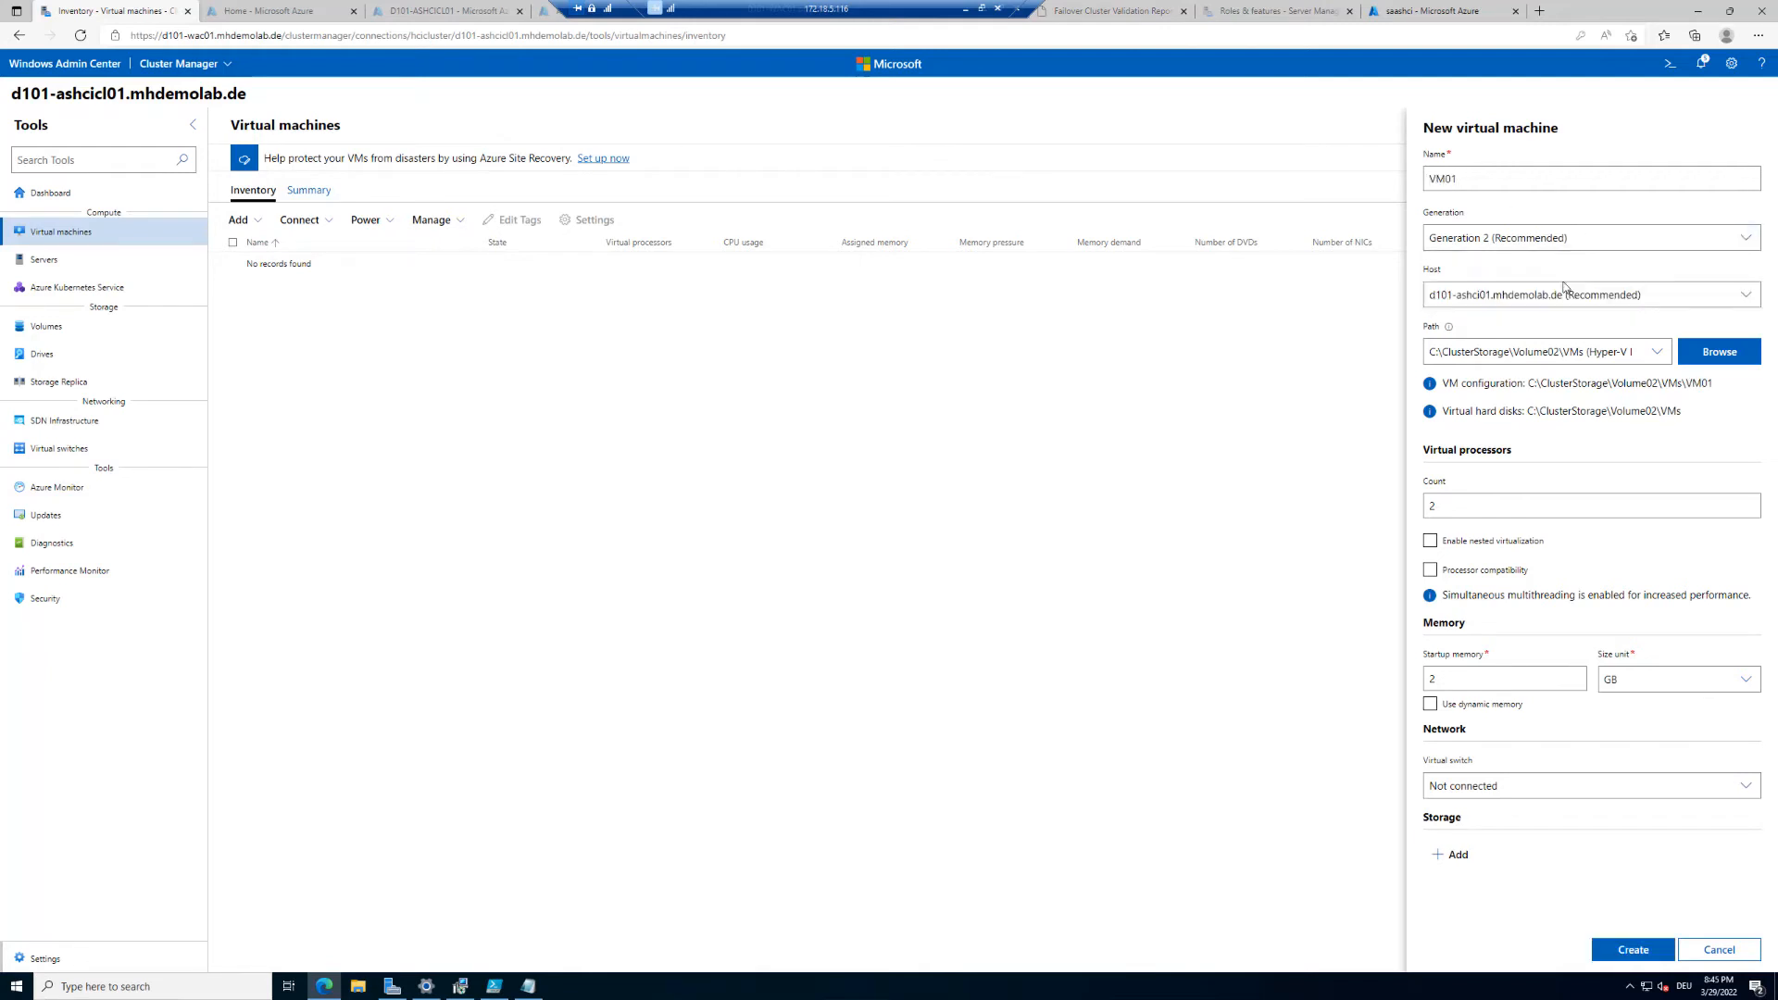
left_click(1661, 296)
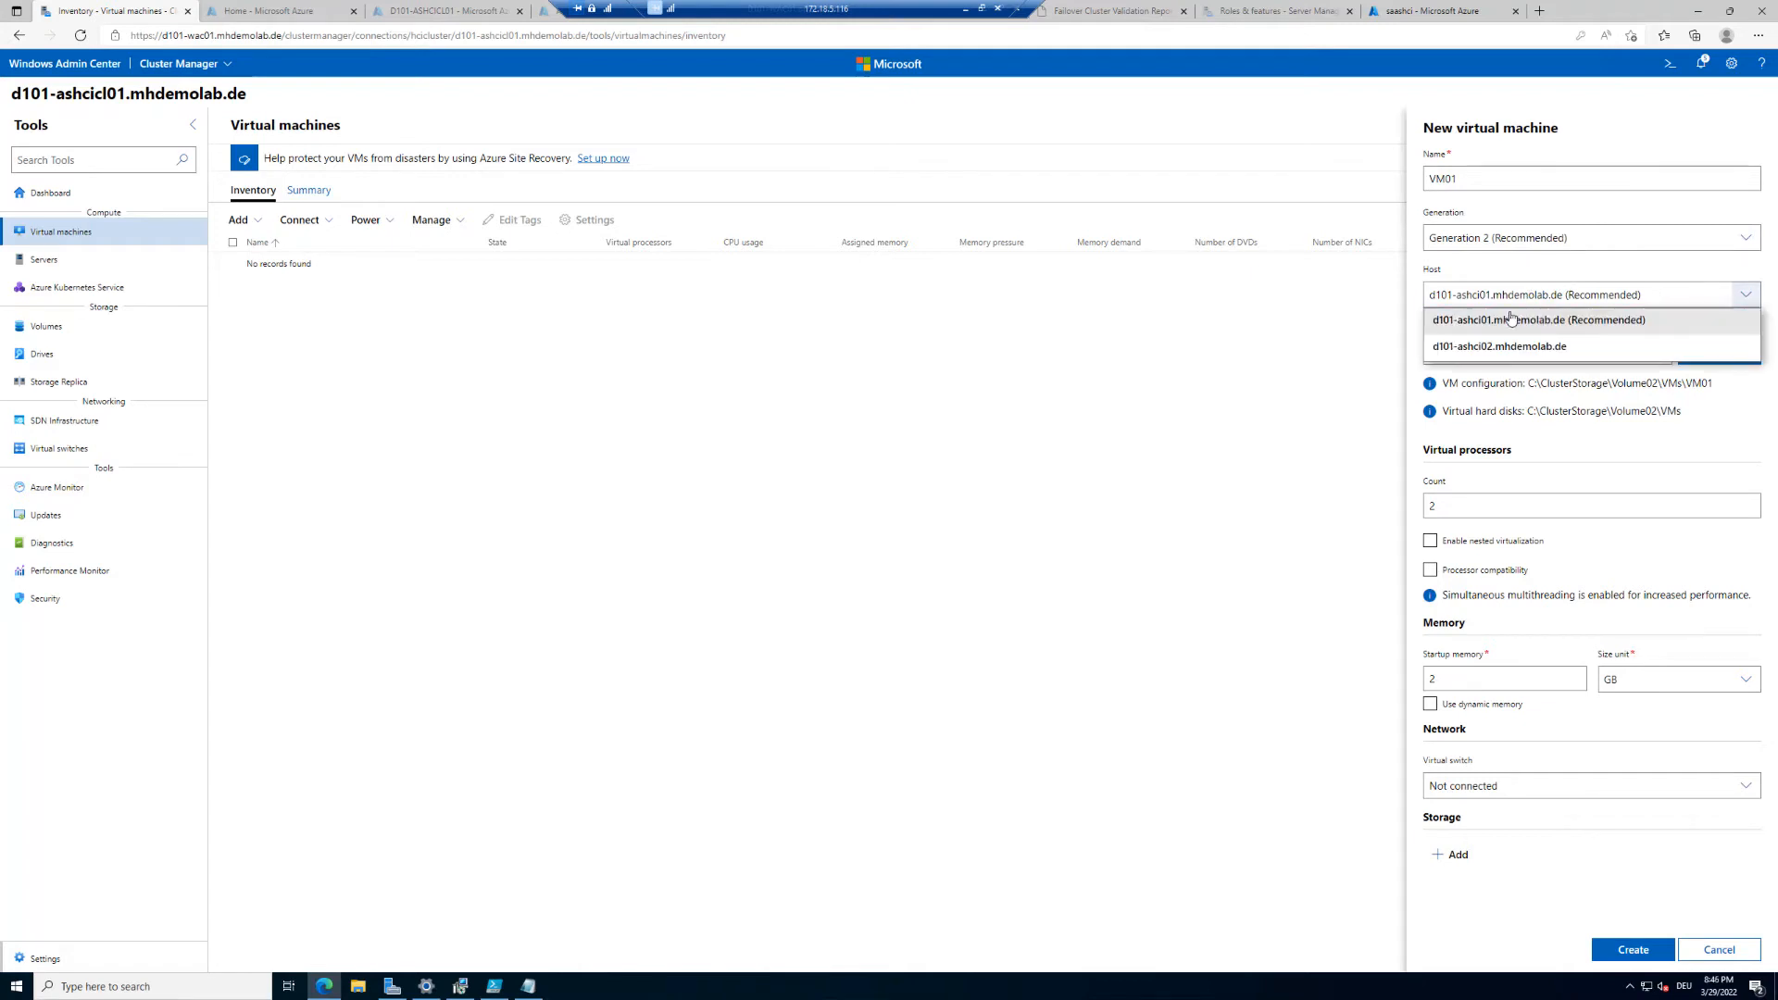
left_click(1582, 327)
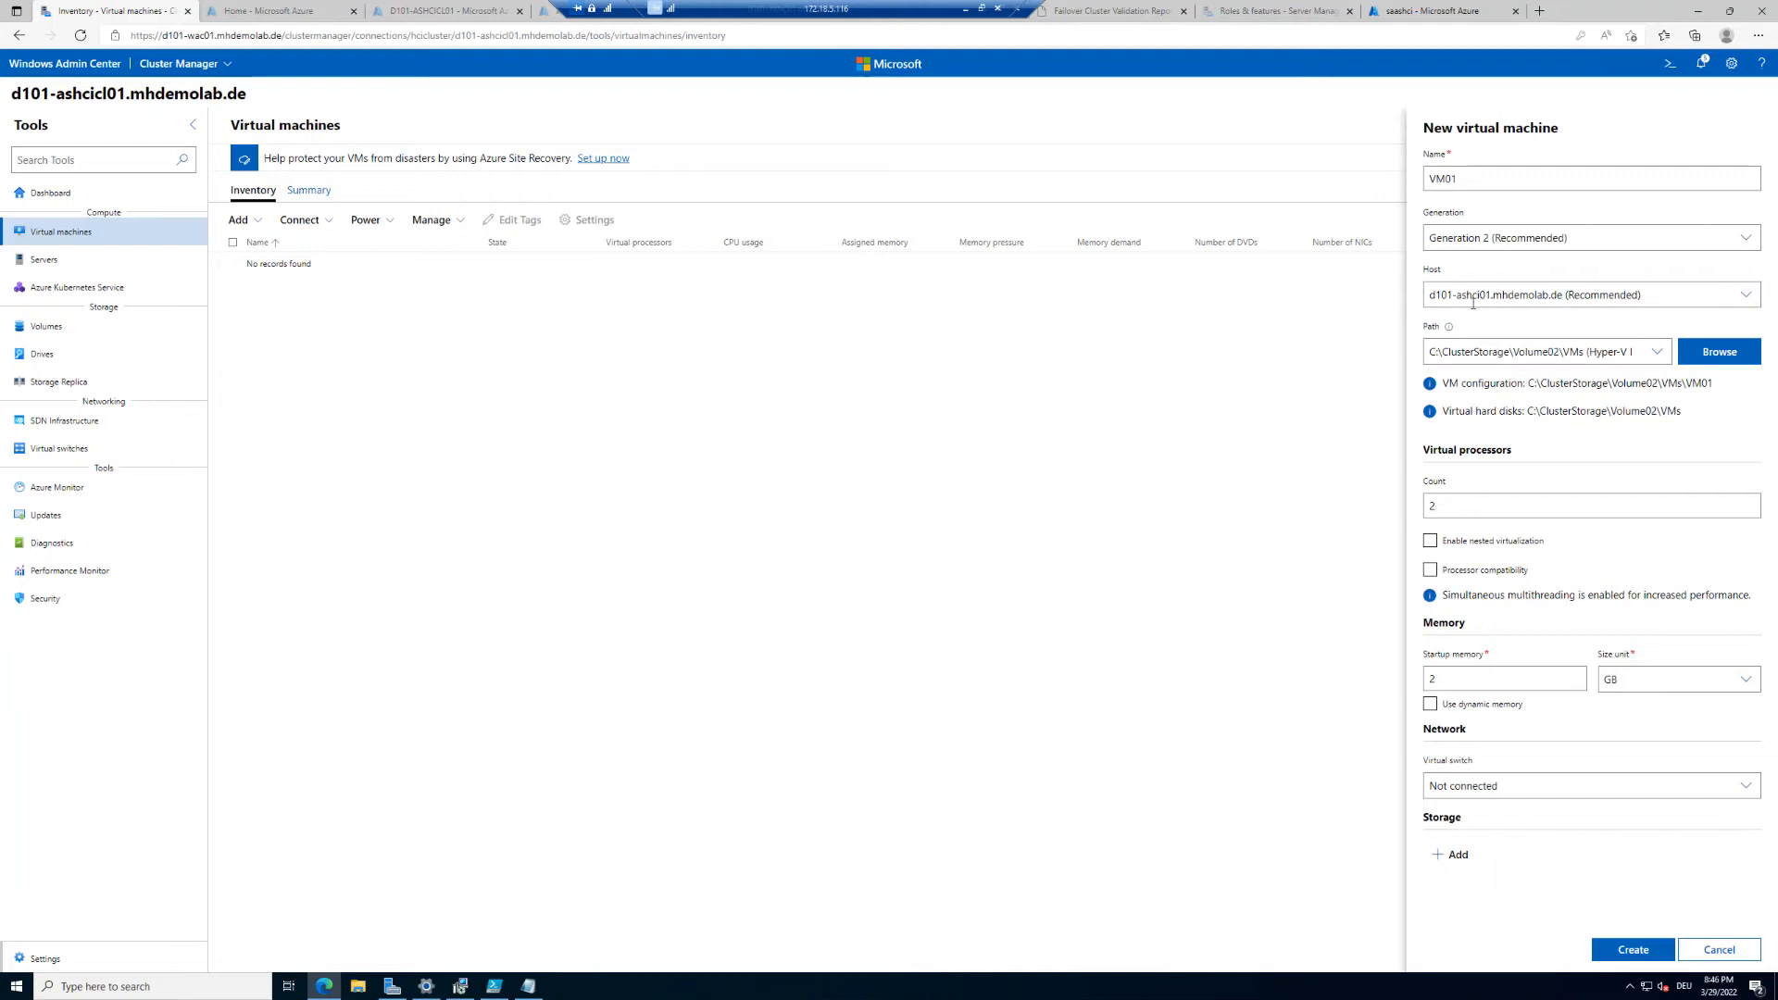
left_click(1666, 299)
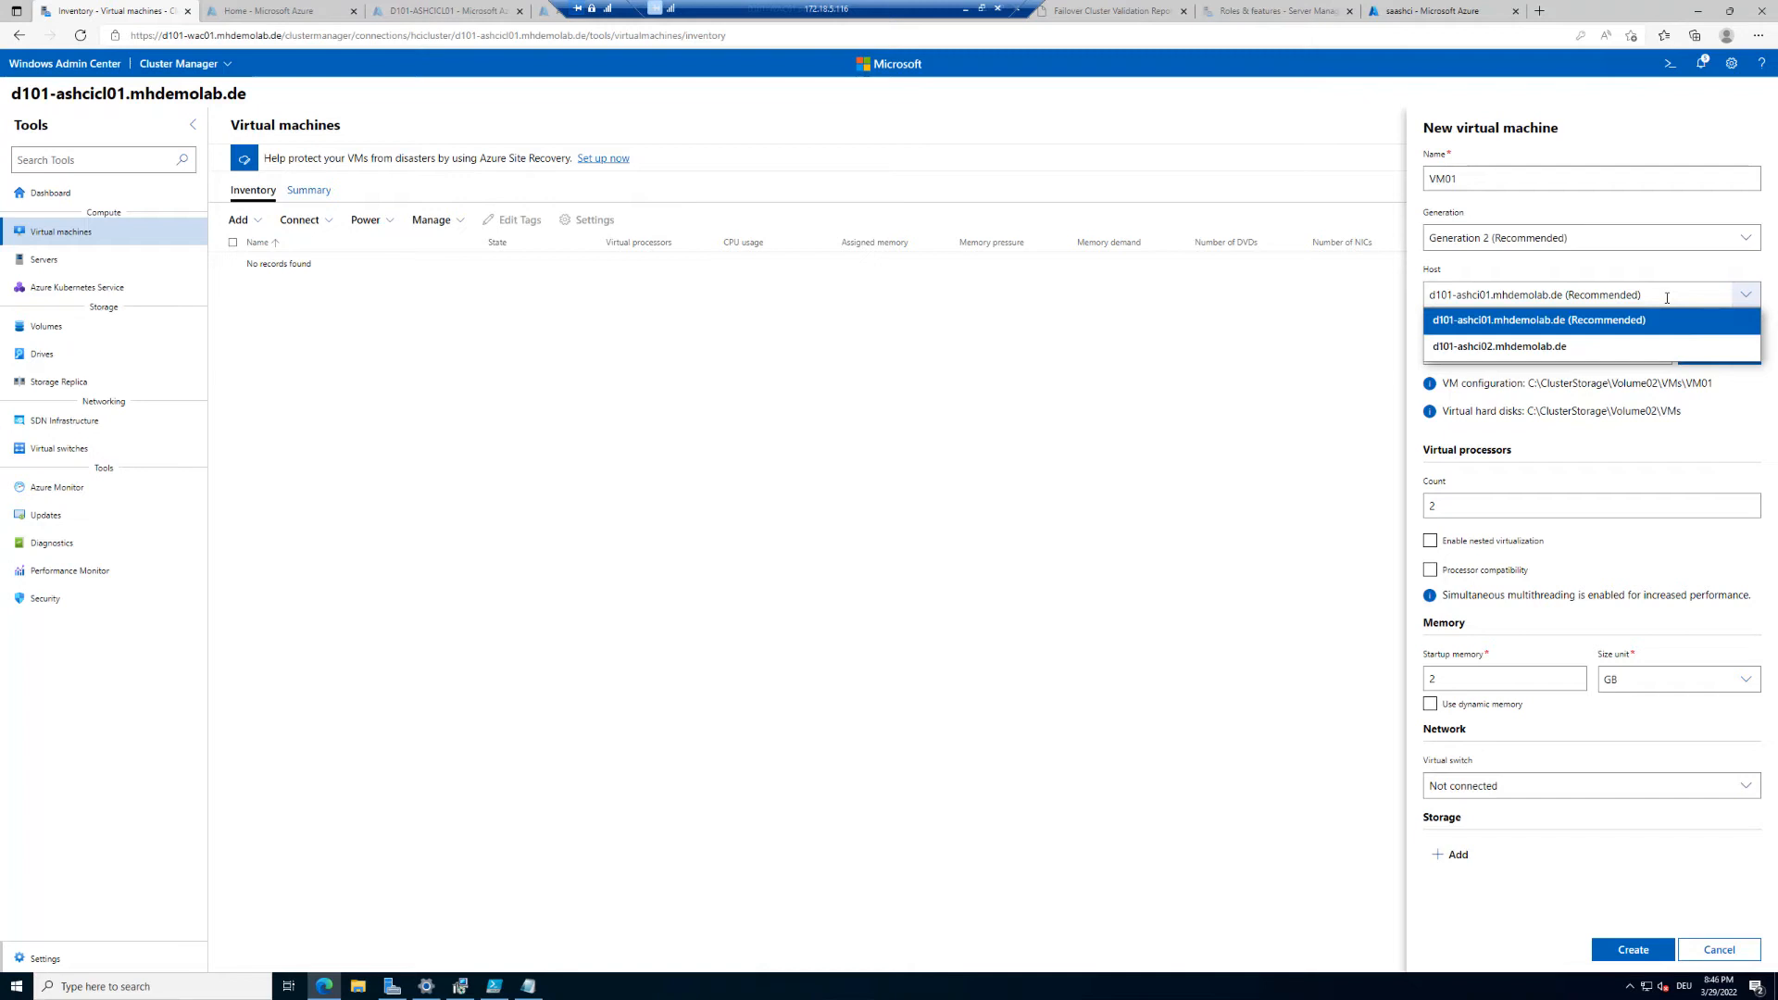
left_click(1582, 267)
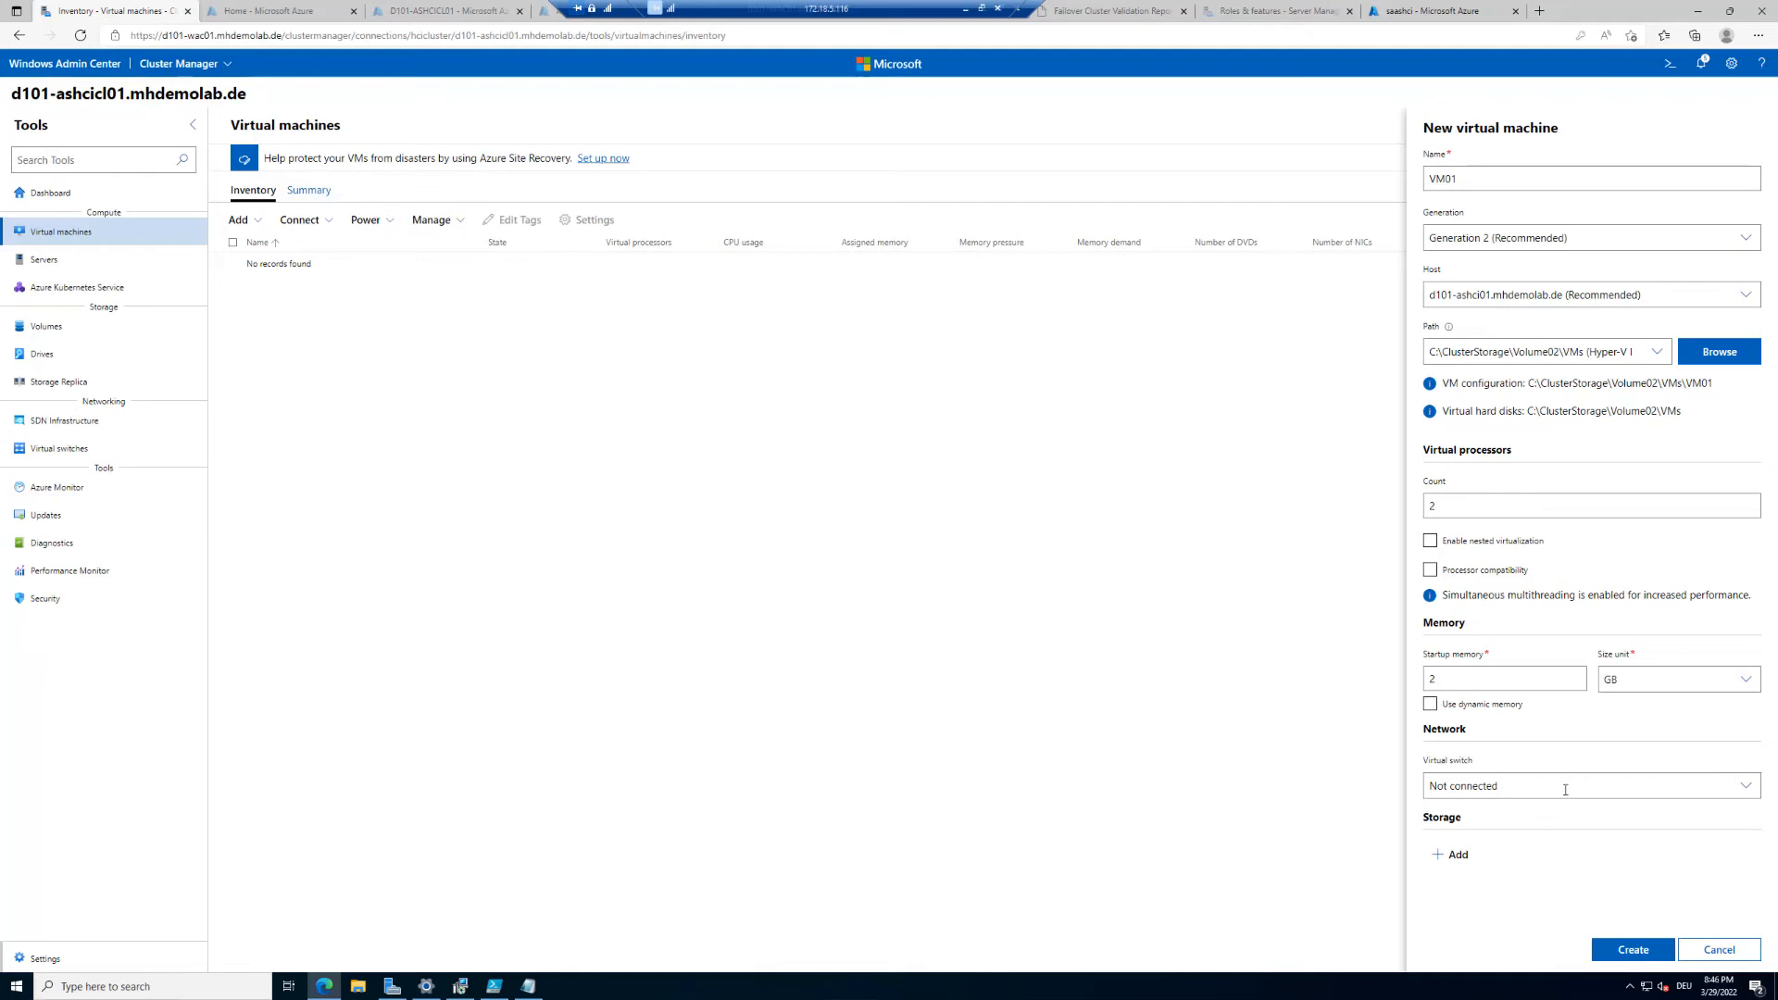
Step: Add a new empty virtual hard disk and create the virtual machine
left_click(1458, 855)
scroll(1535, 593, "down", 3)
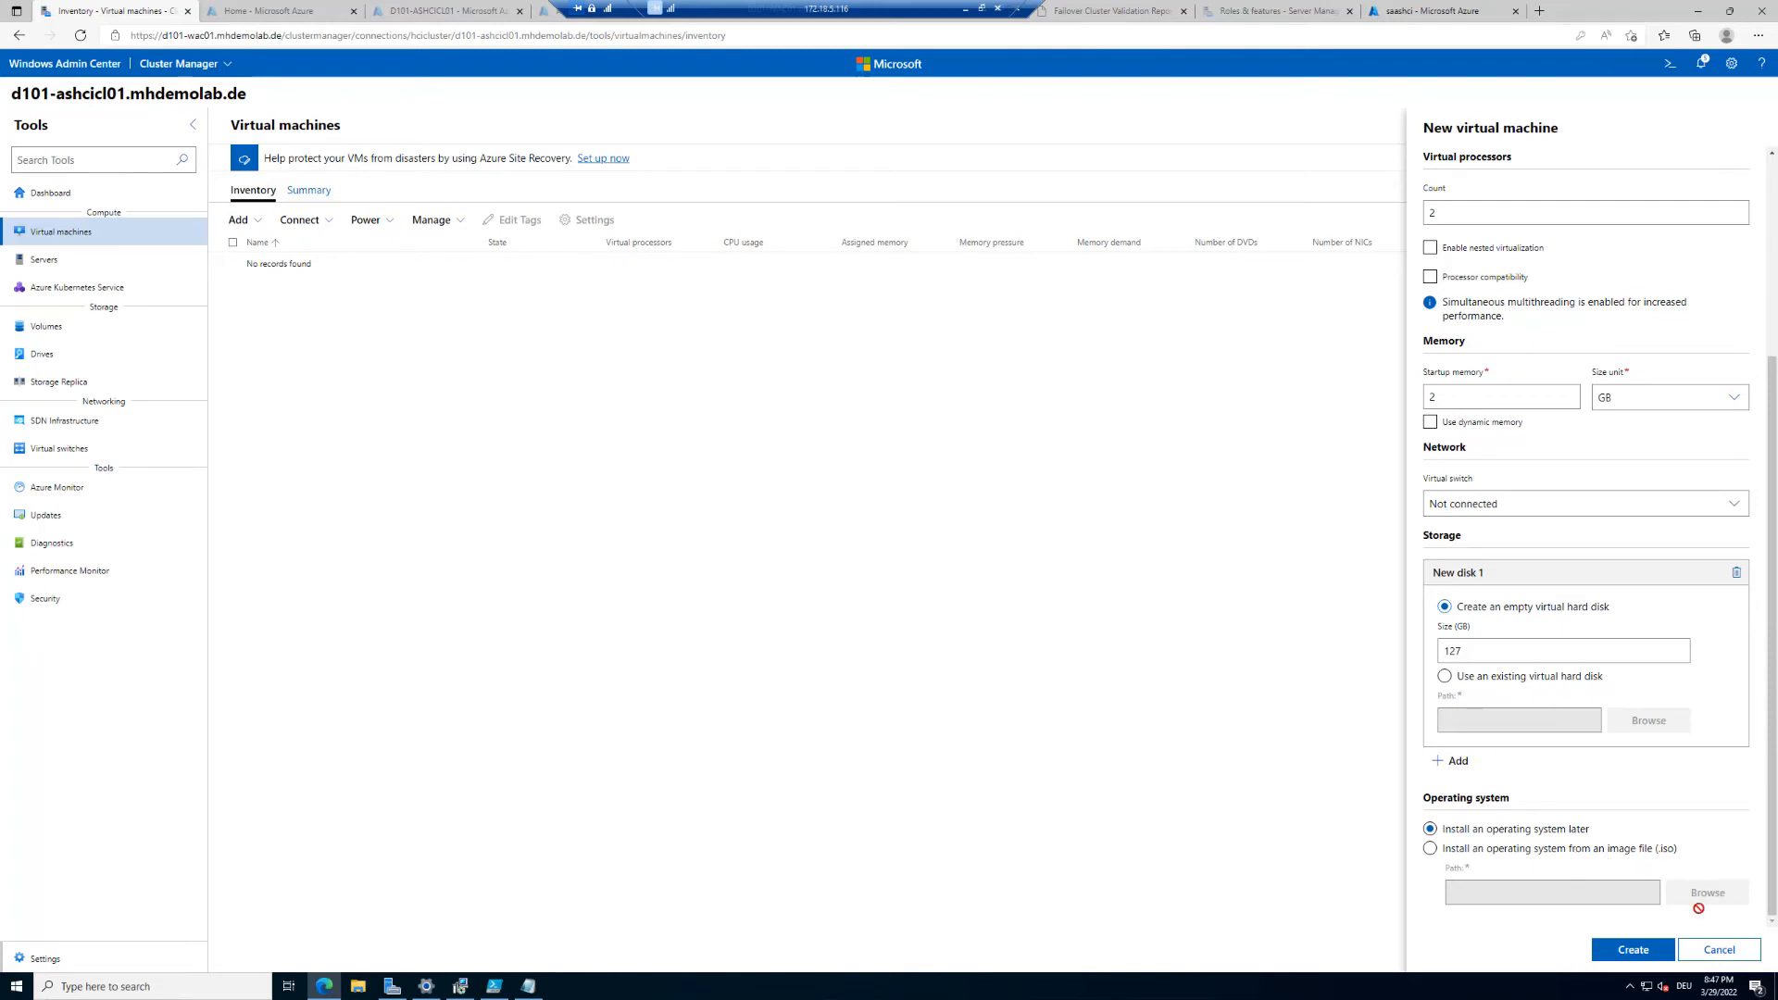
left_click(1633, 950)
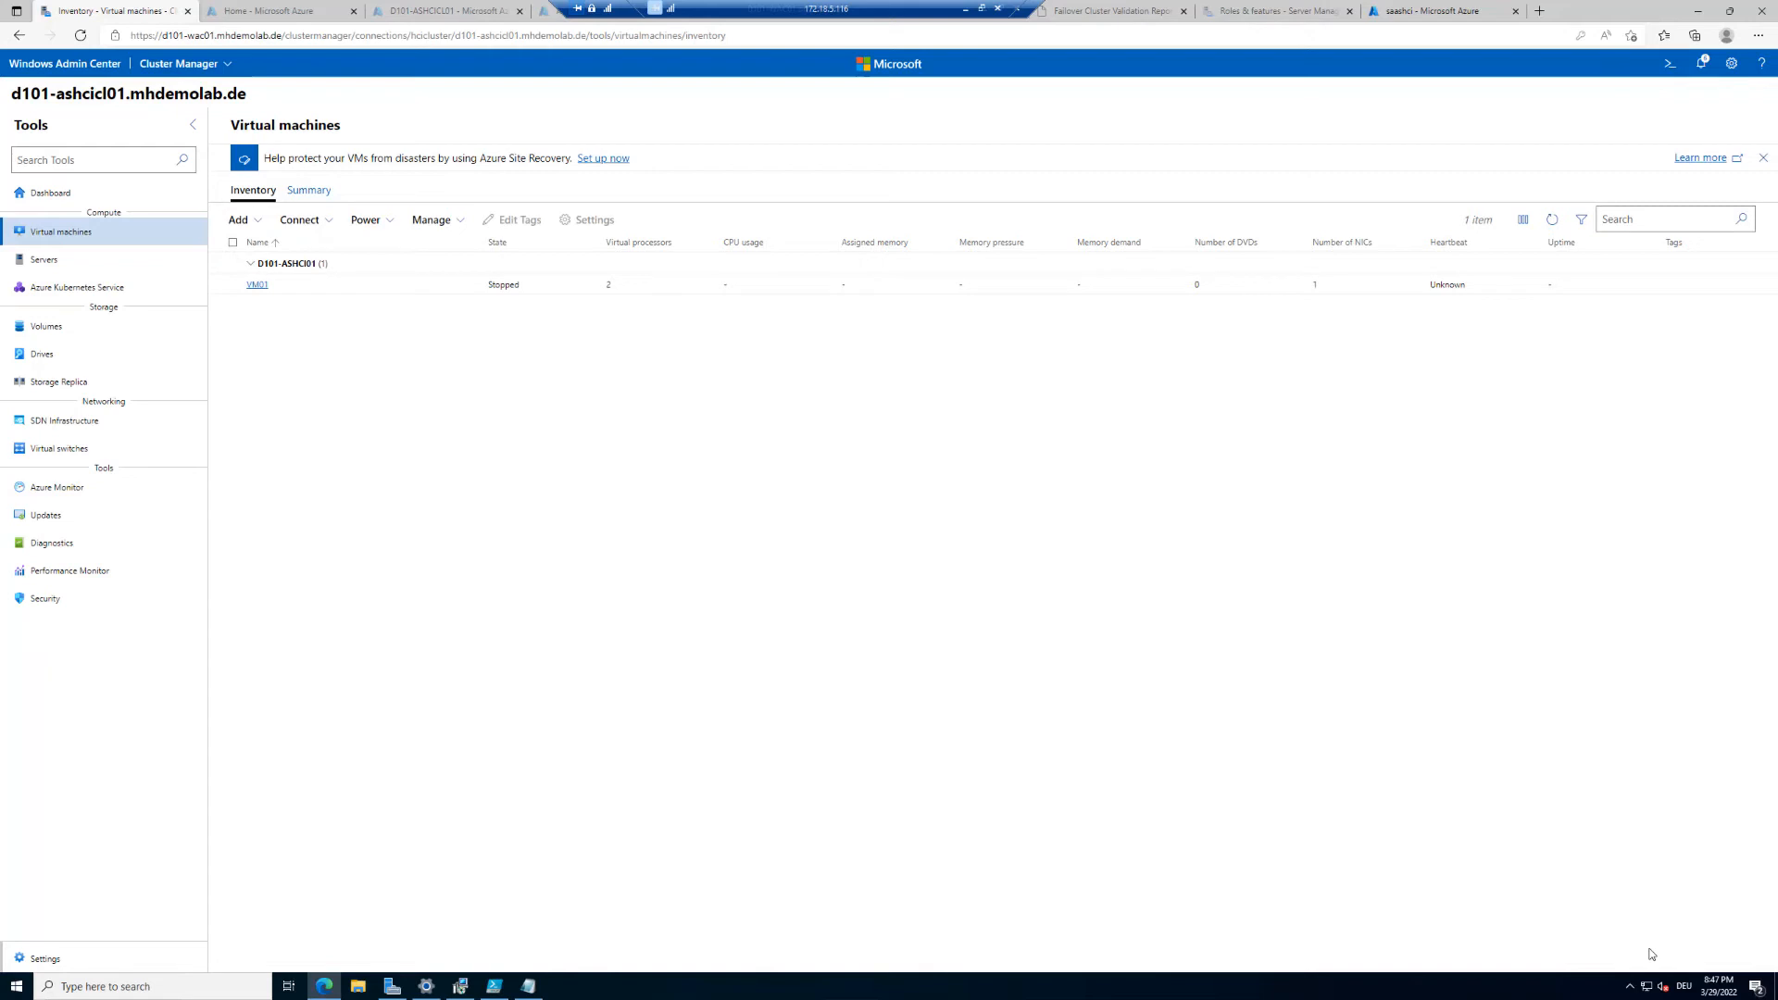
Step: Start the virtual machine VM01
left_click(232, 284)
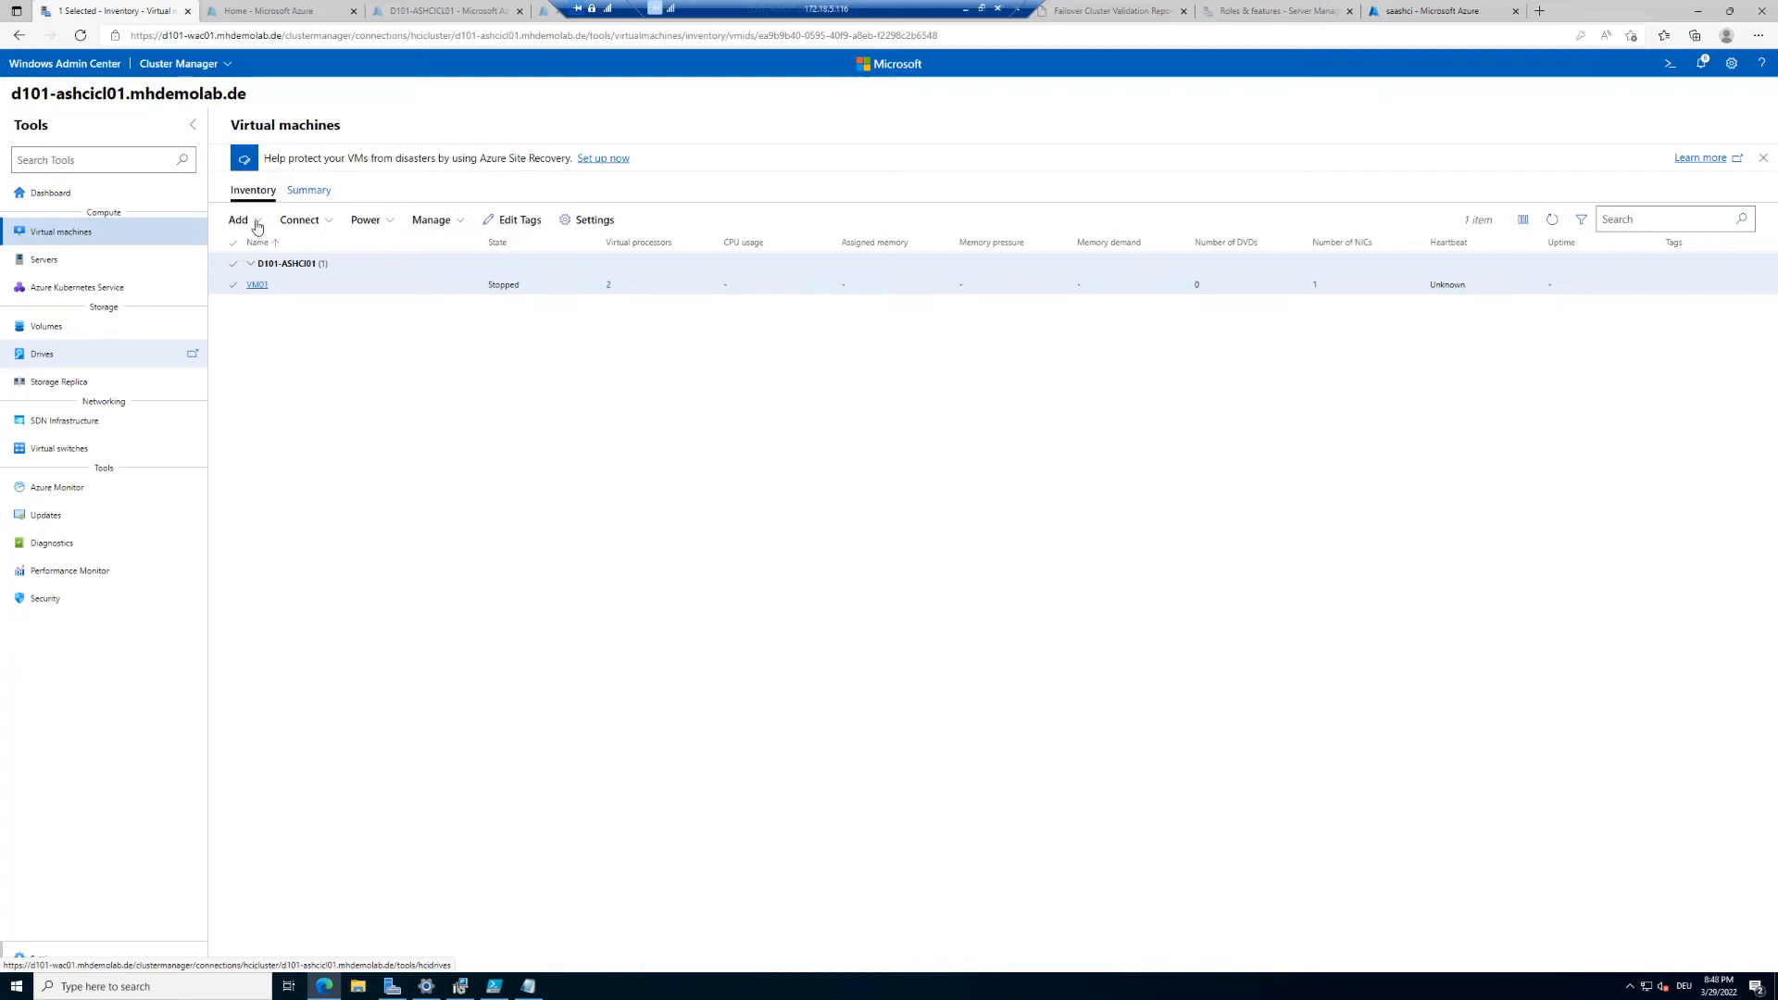
left_click(389, 225)
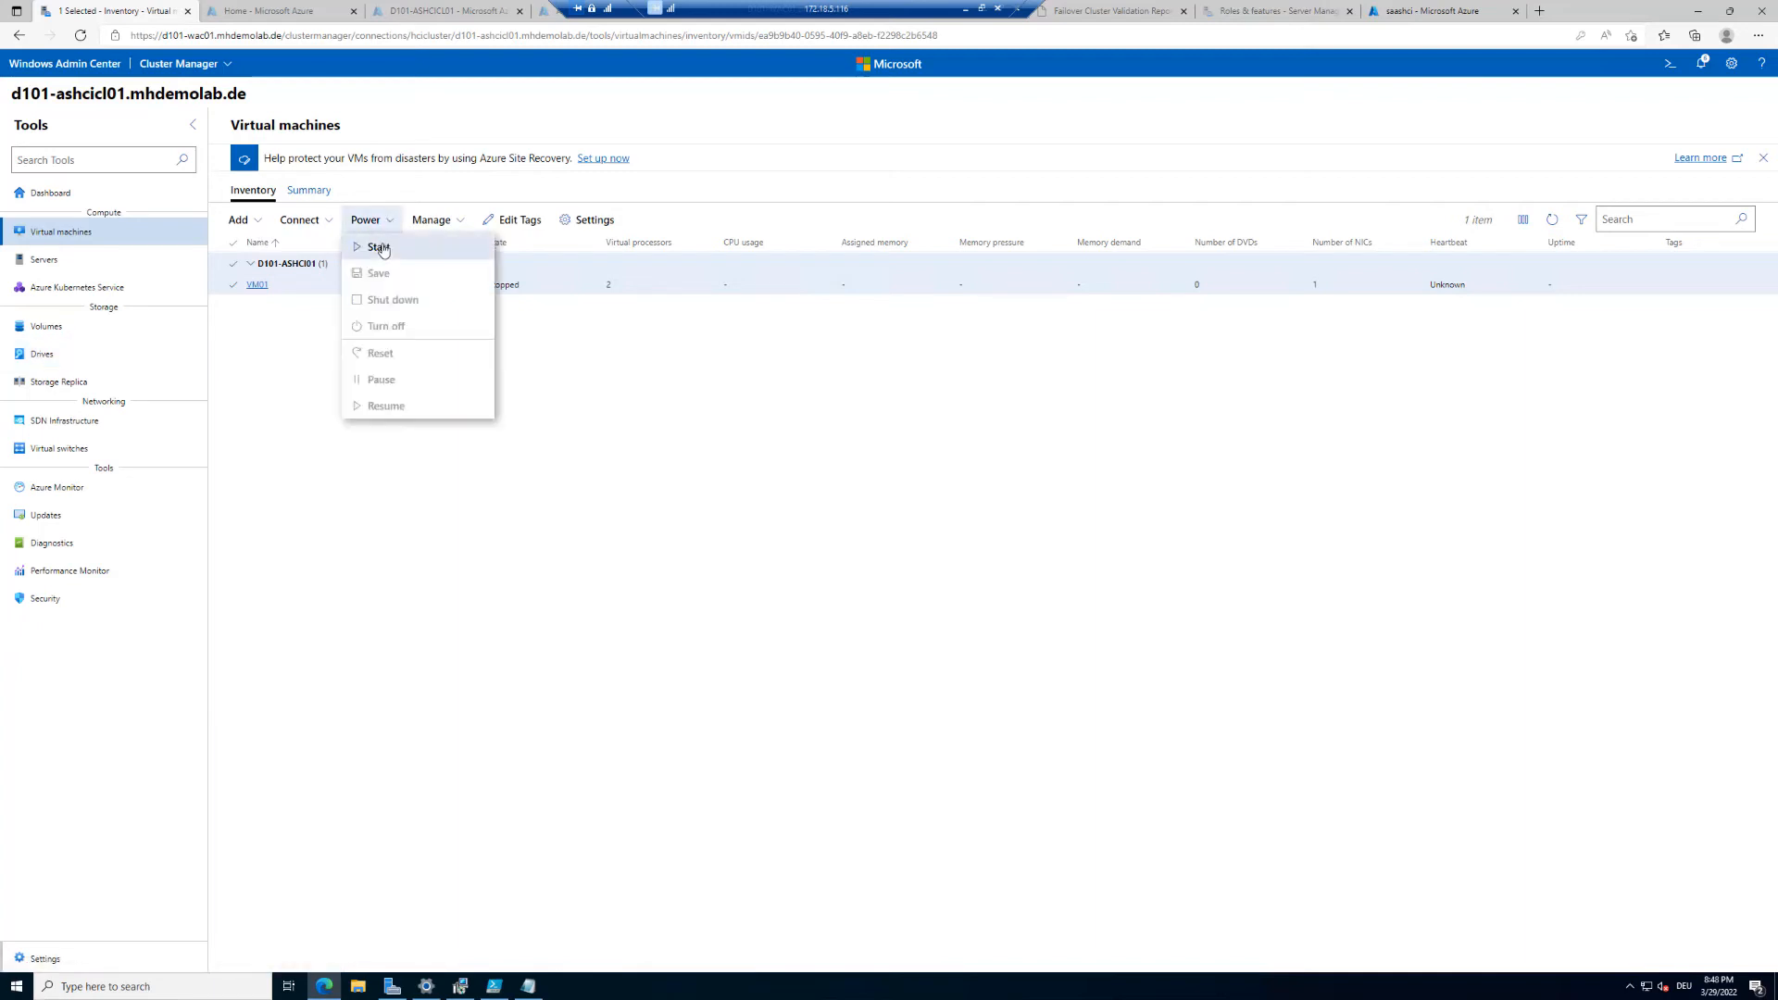
left_click(379, 250)
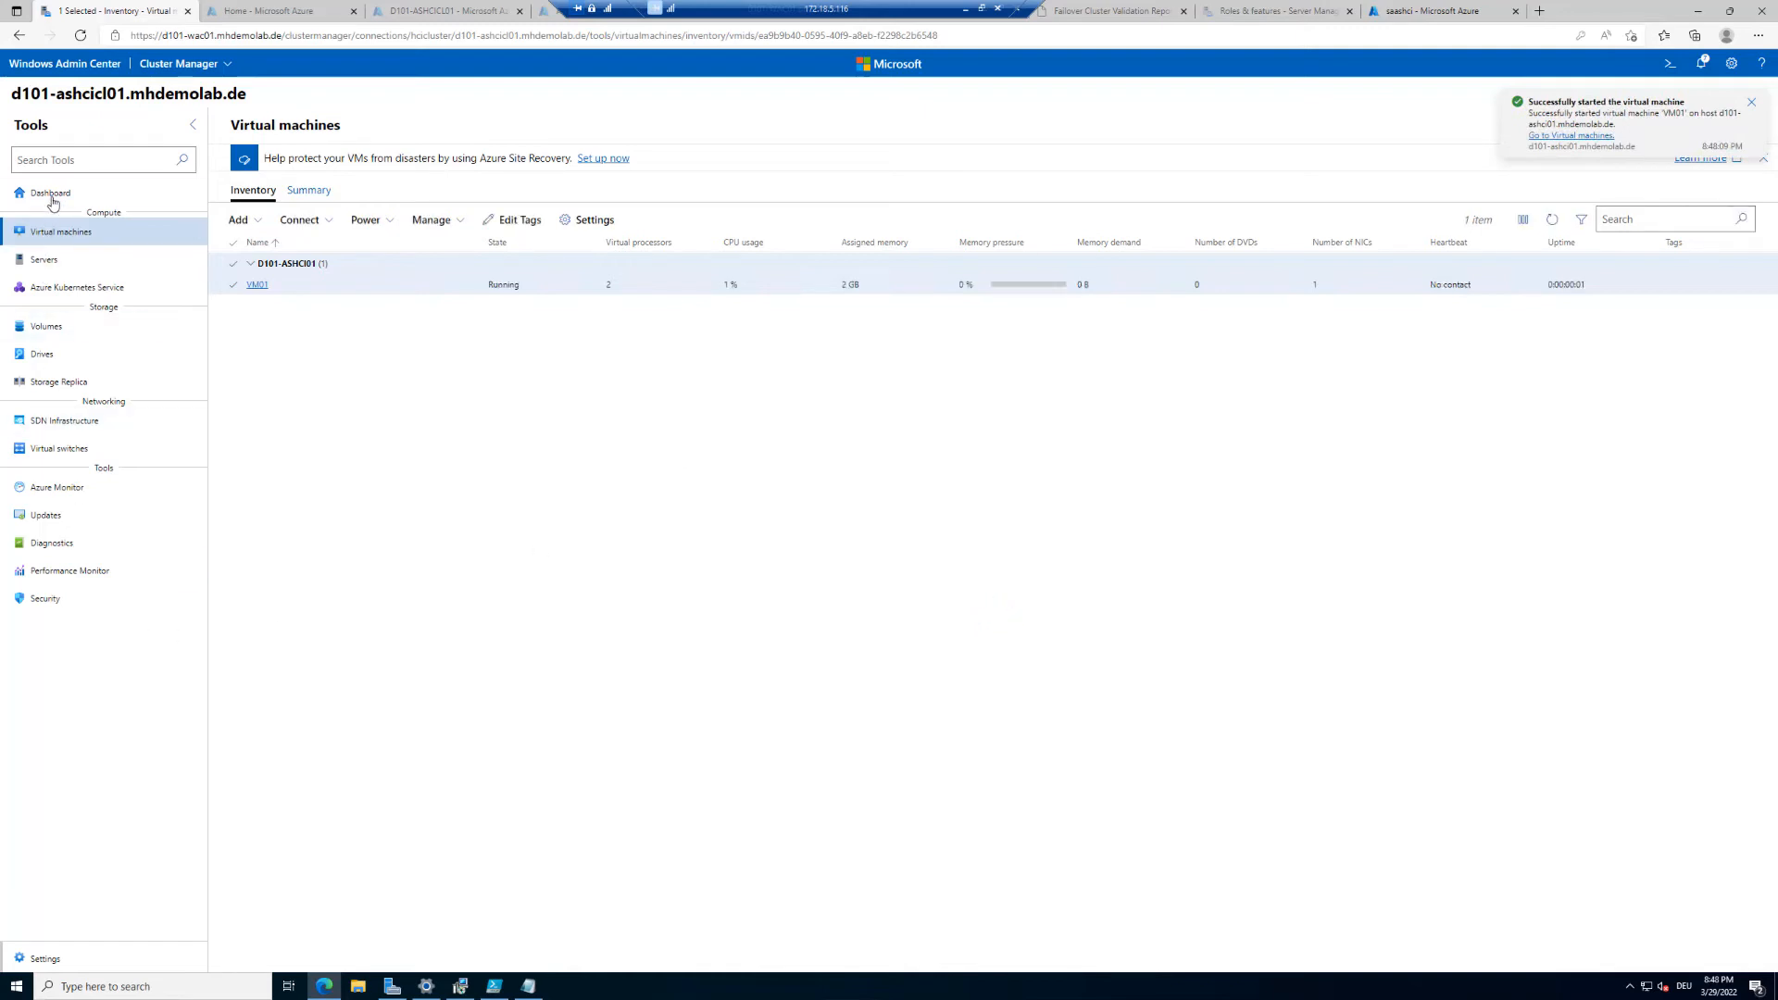
Step: Open the cluster's Diagnostics tool and install the hyper-converged and networking diagnostic tools
left_click(51, 194)
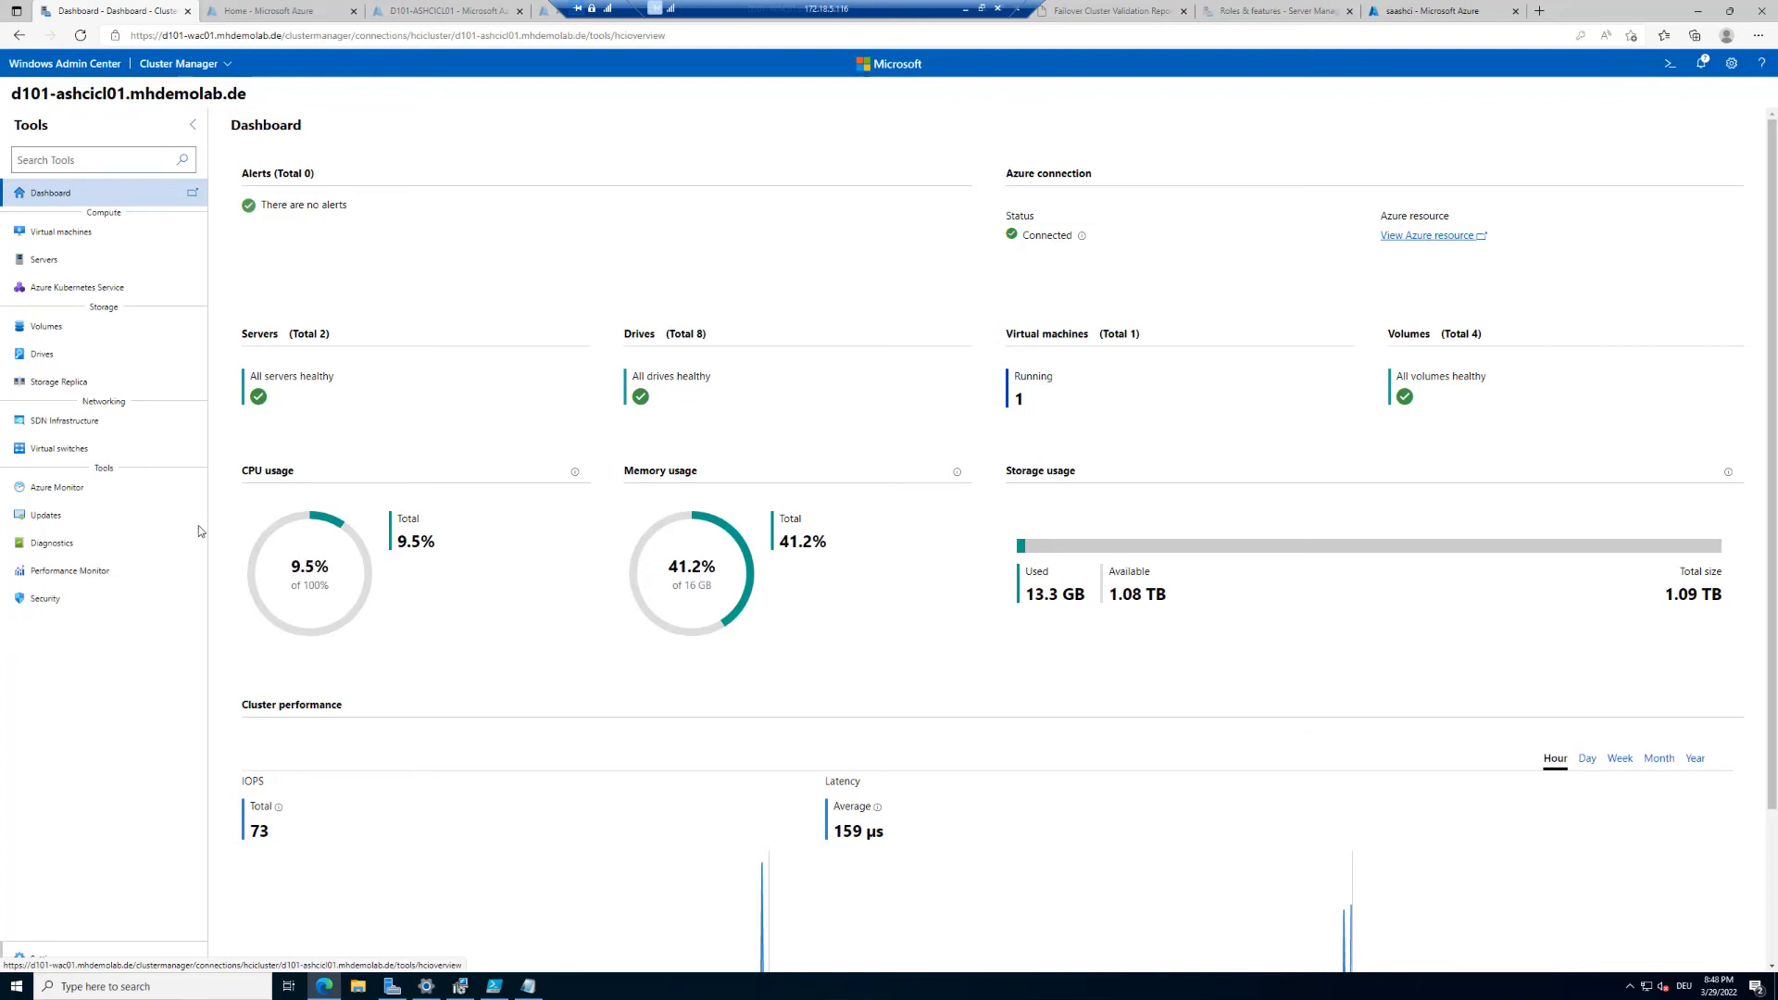
left_click(43, 546)
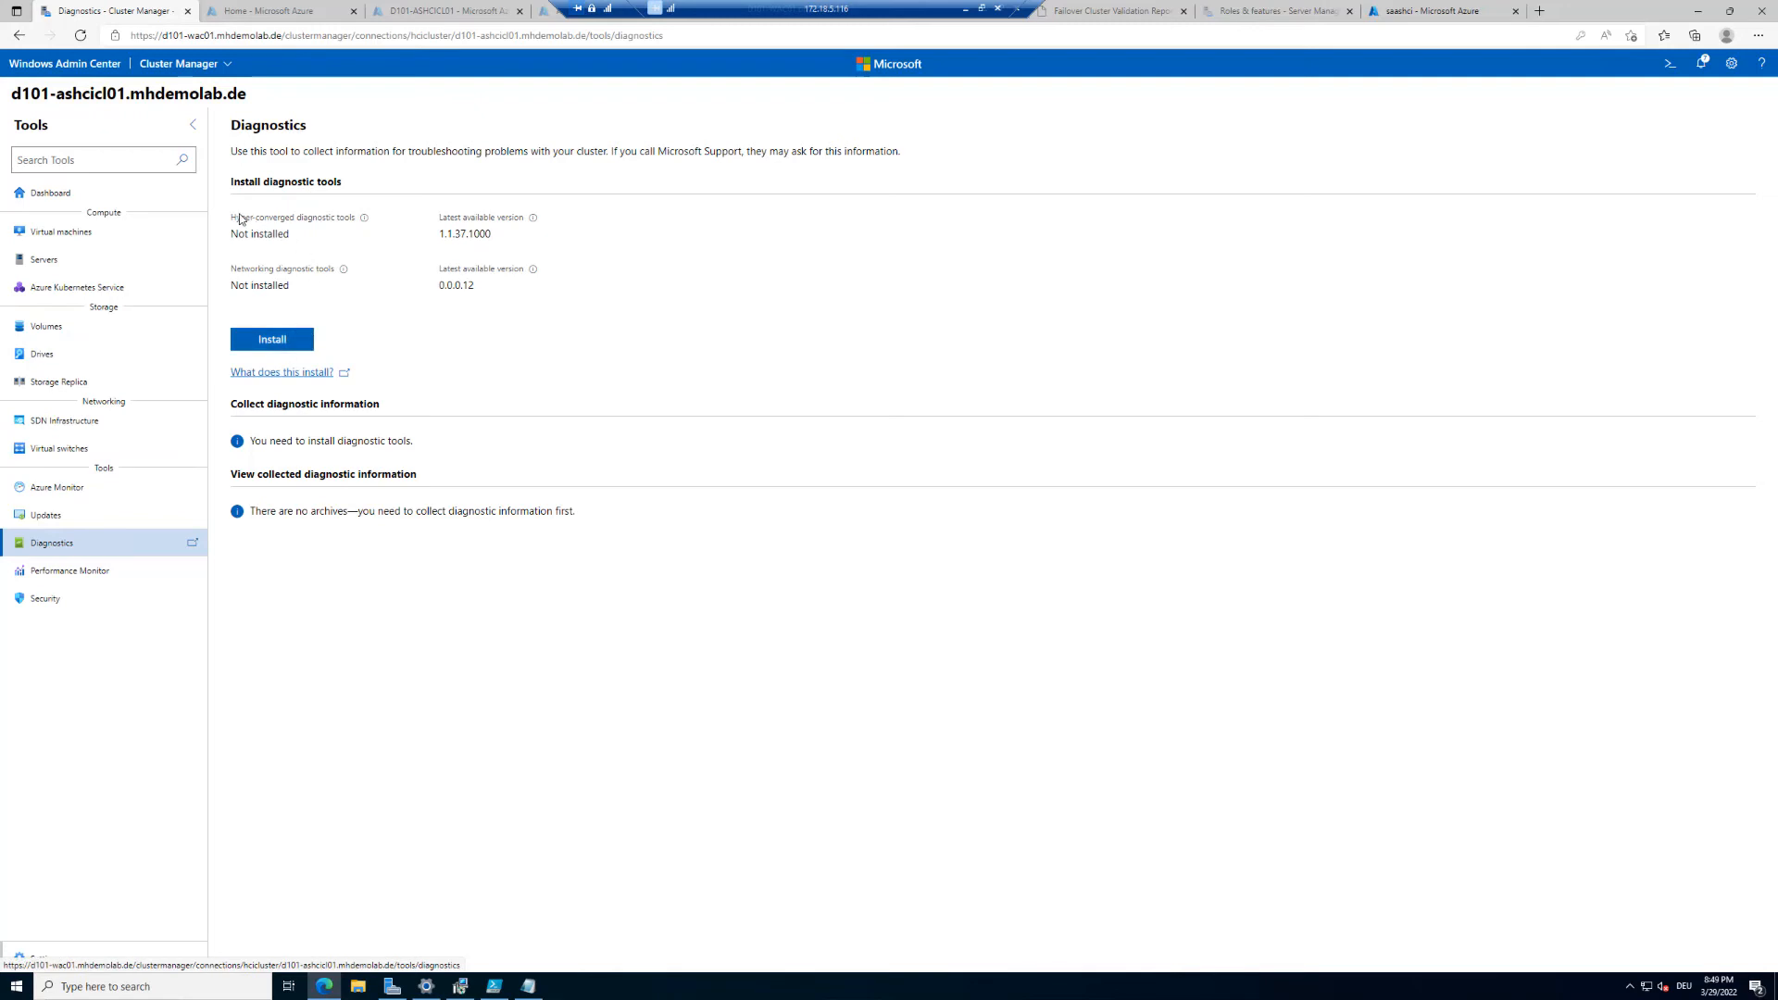
left_click_drag(250, 219, 356, 222)
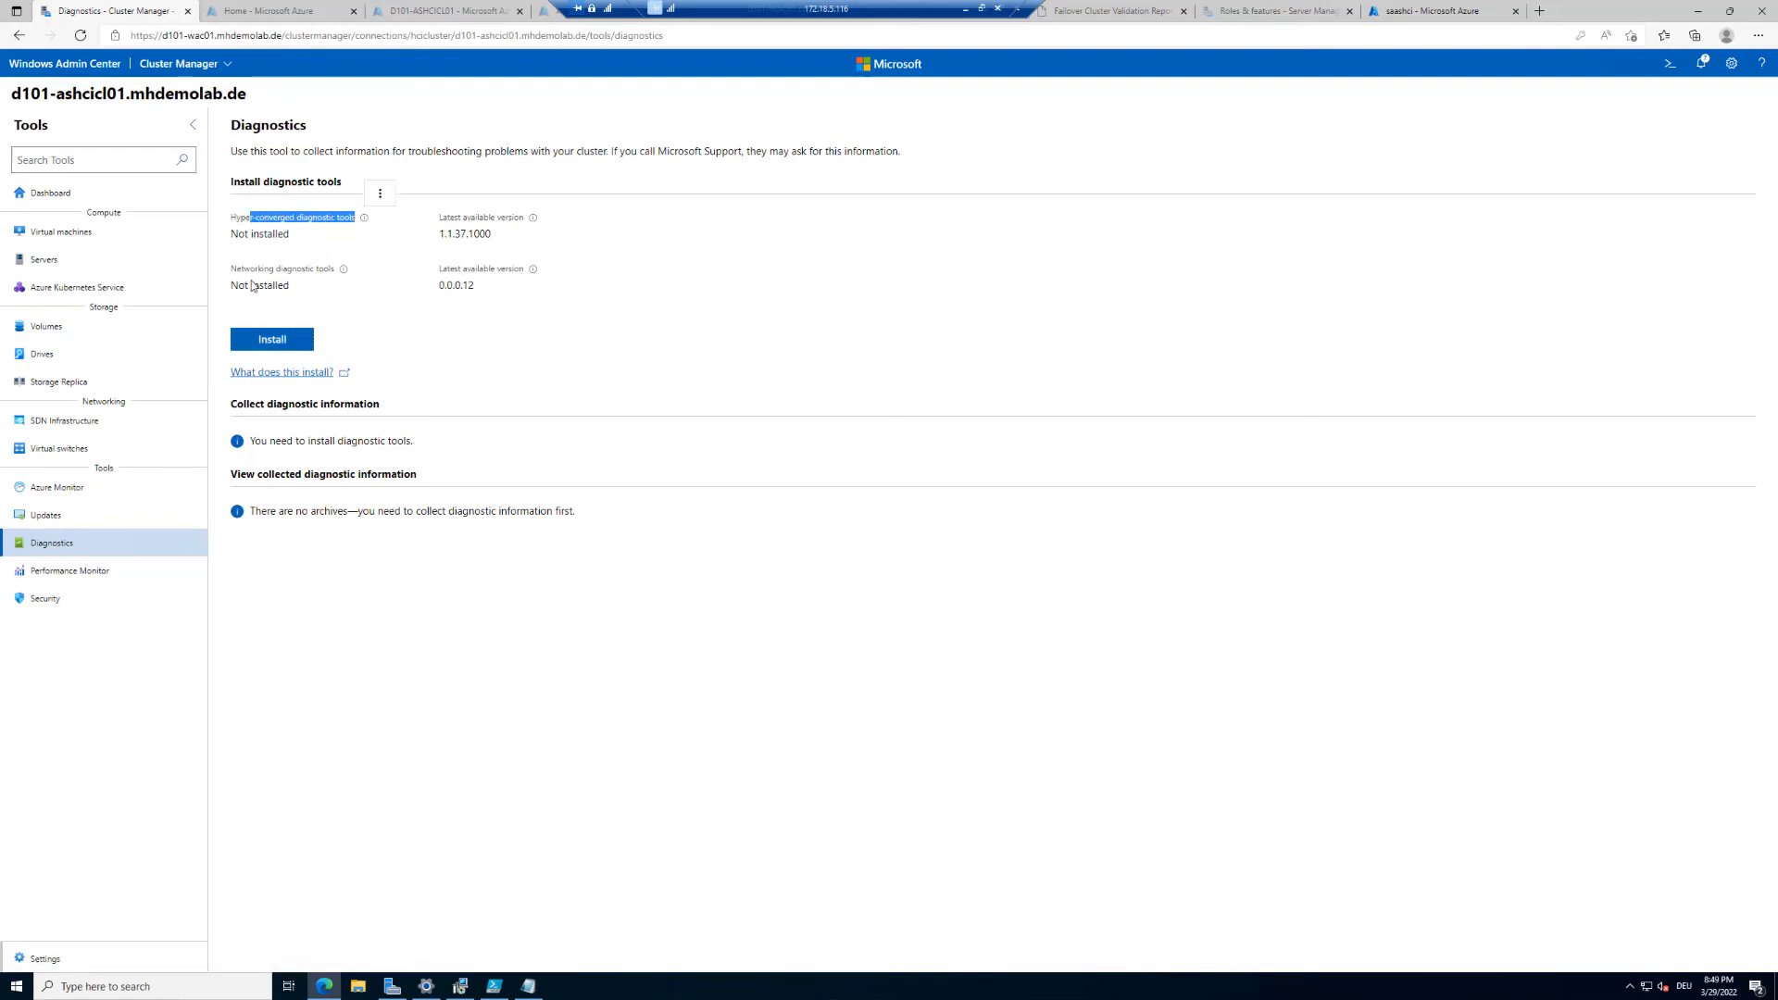
left_click_drag(236, 270, 337, 277)
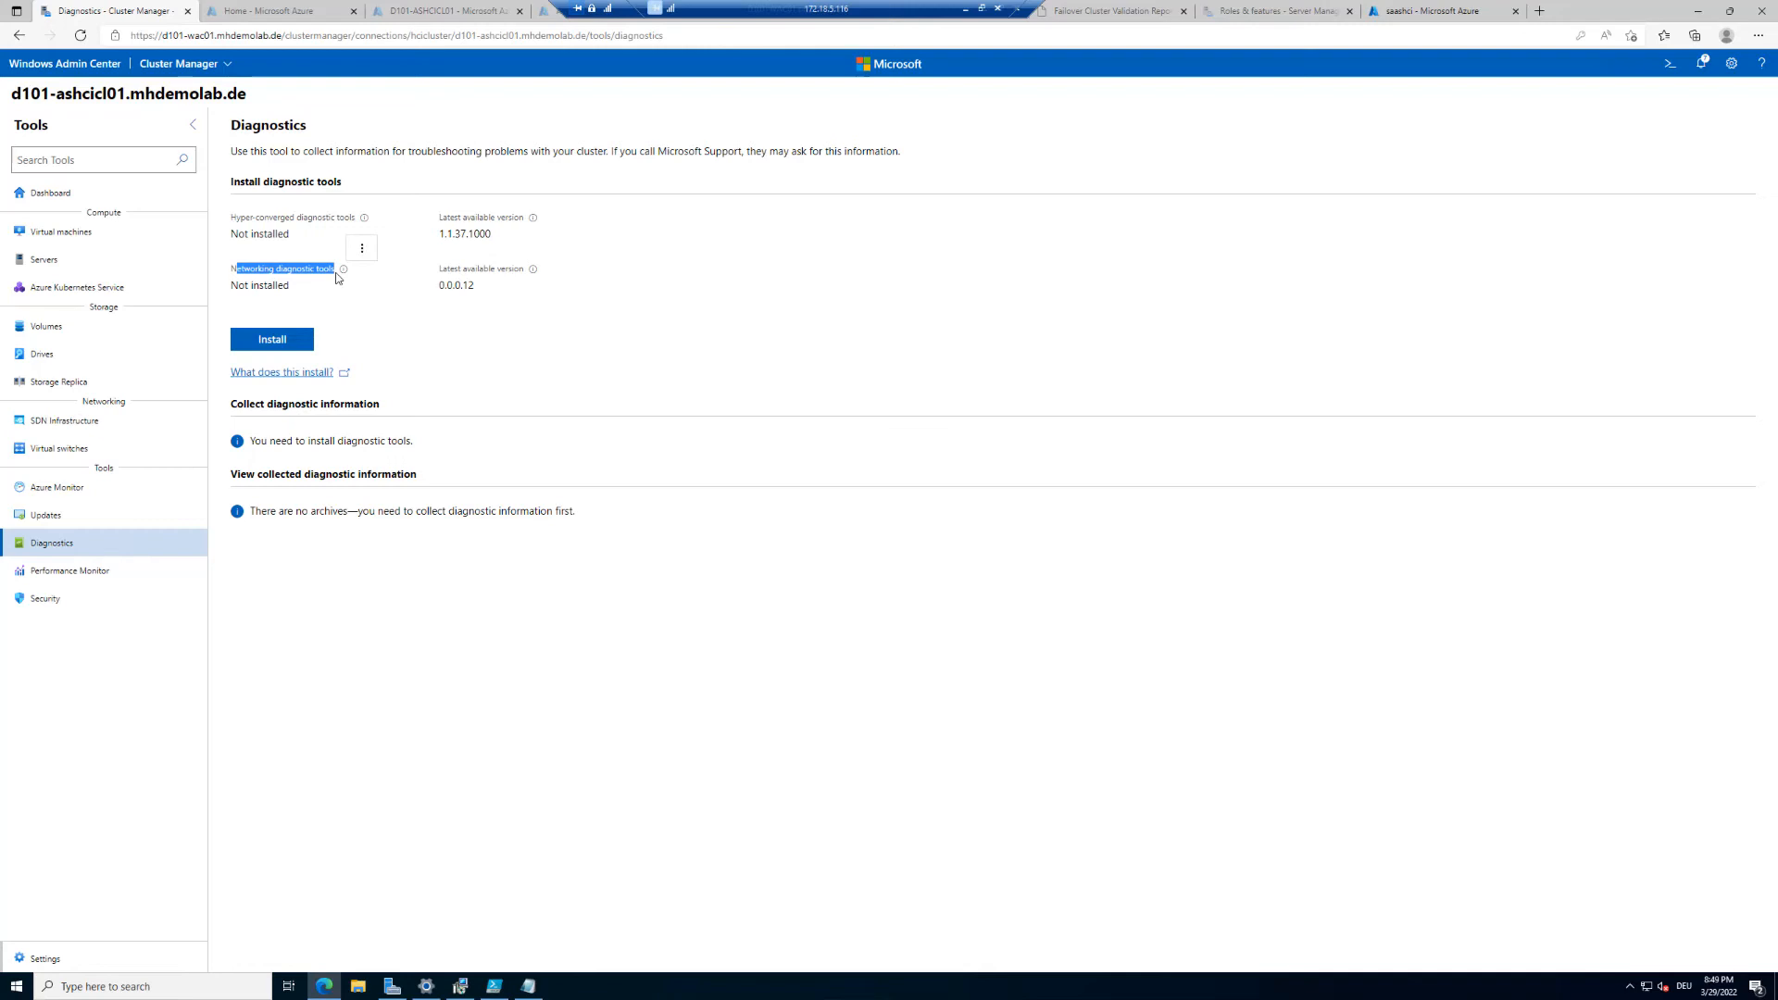
left_click(289, 341)
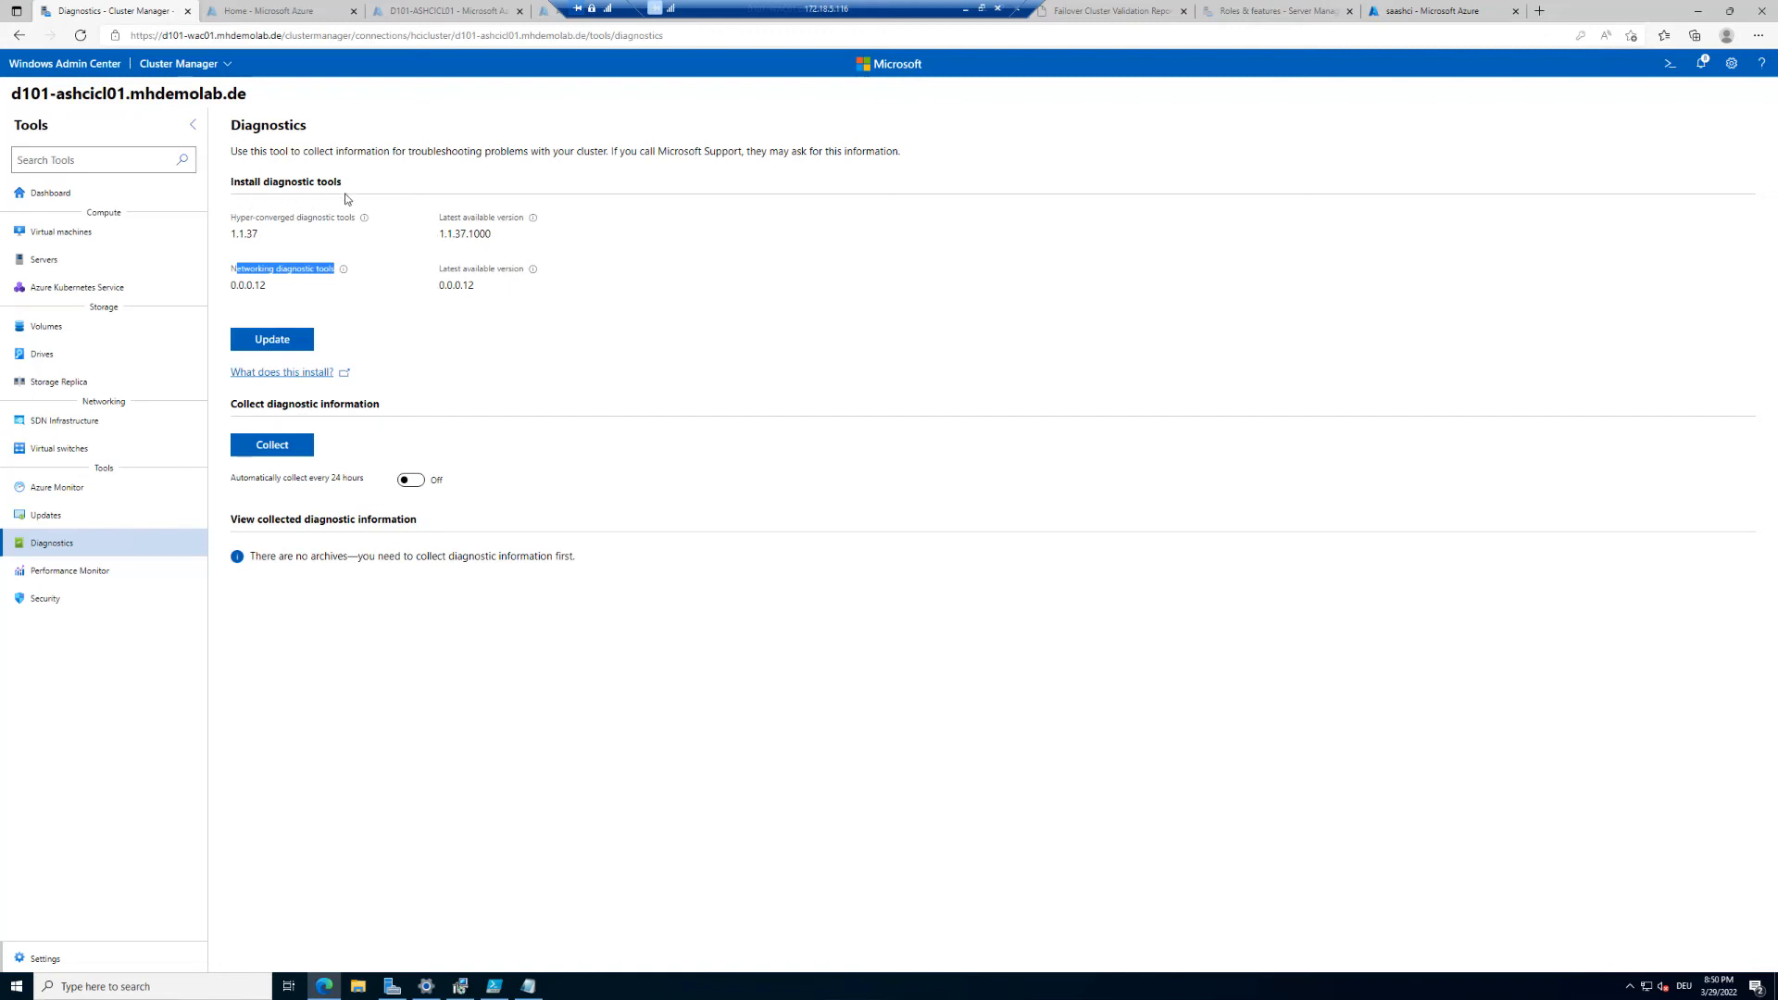
left_click_drag(231, 237, 319, 288)
left_click(619, 372)
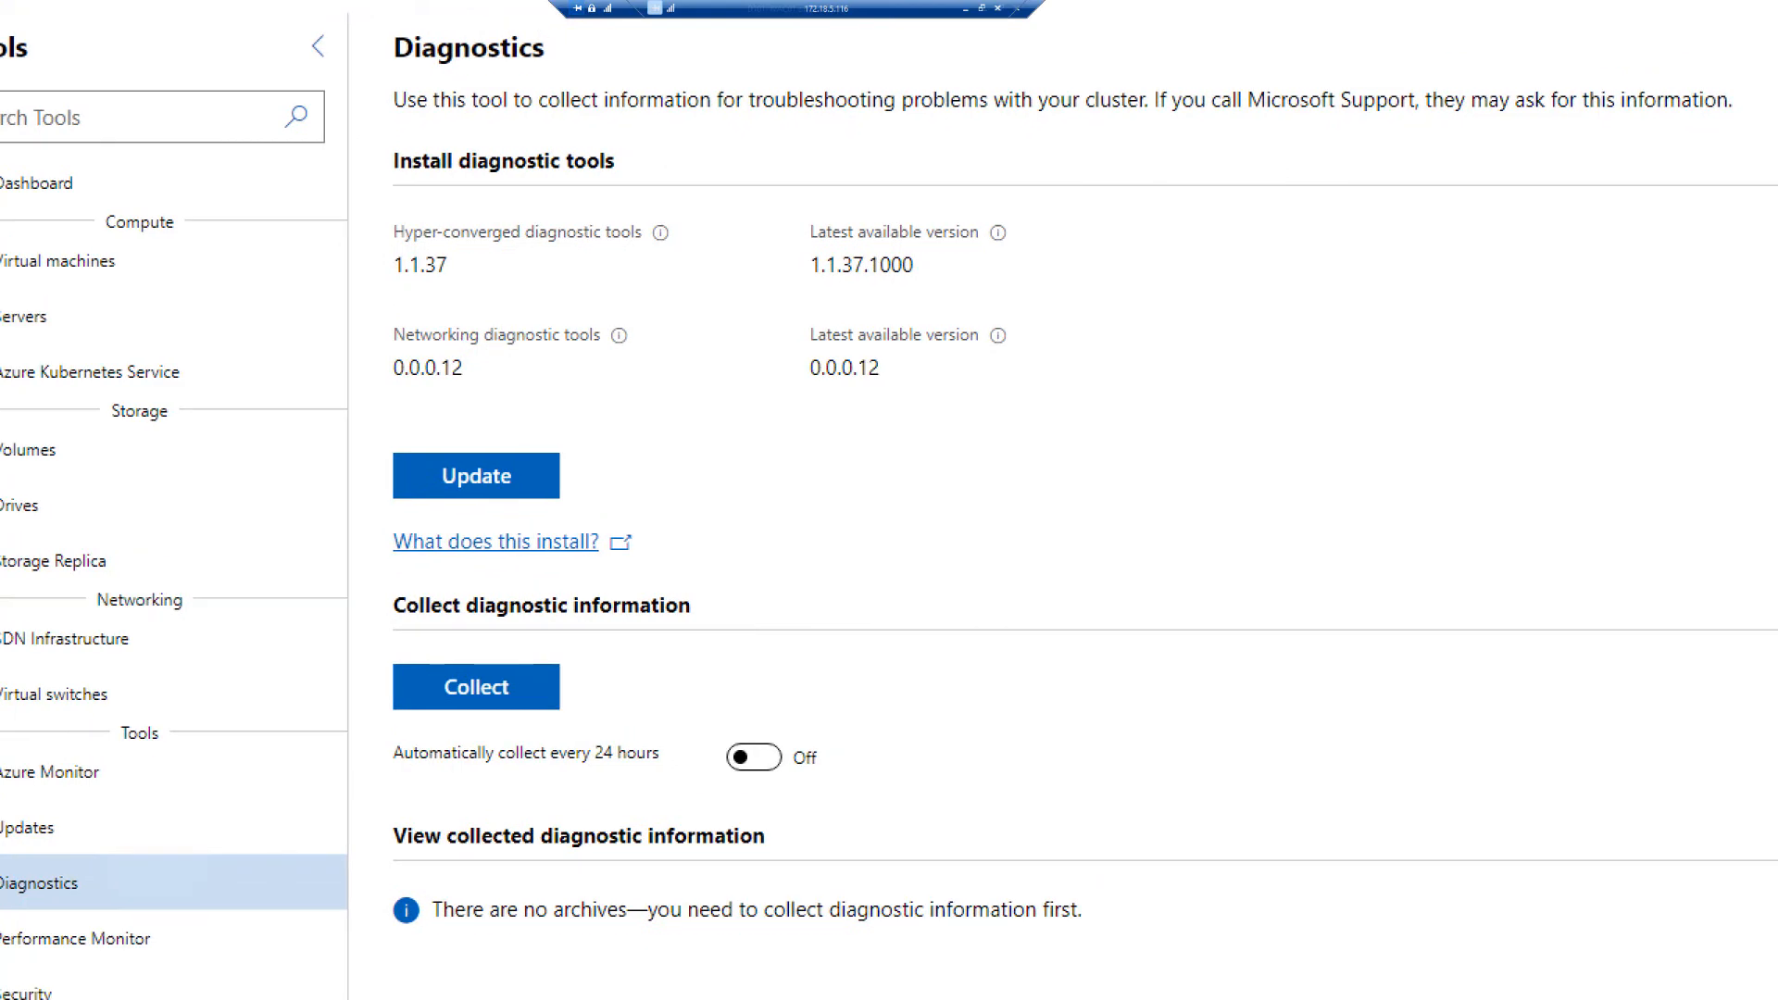
left_click_drag(334, 450, 574, 512)
mouse_move(714, 208)
left_mouse_down()
mouse_move(955, 439)
mouse_move(1024, 433)
left_mouse_up()
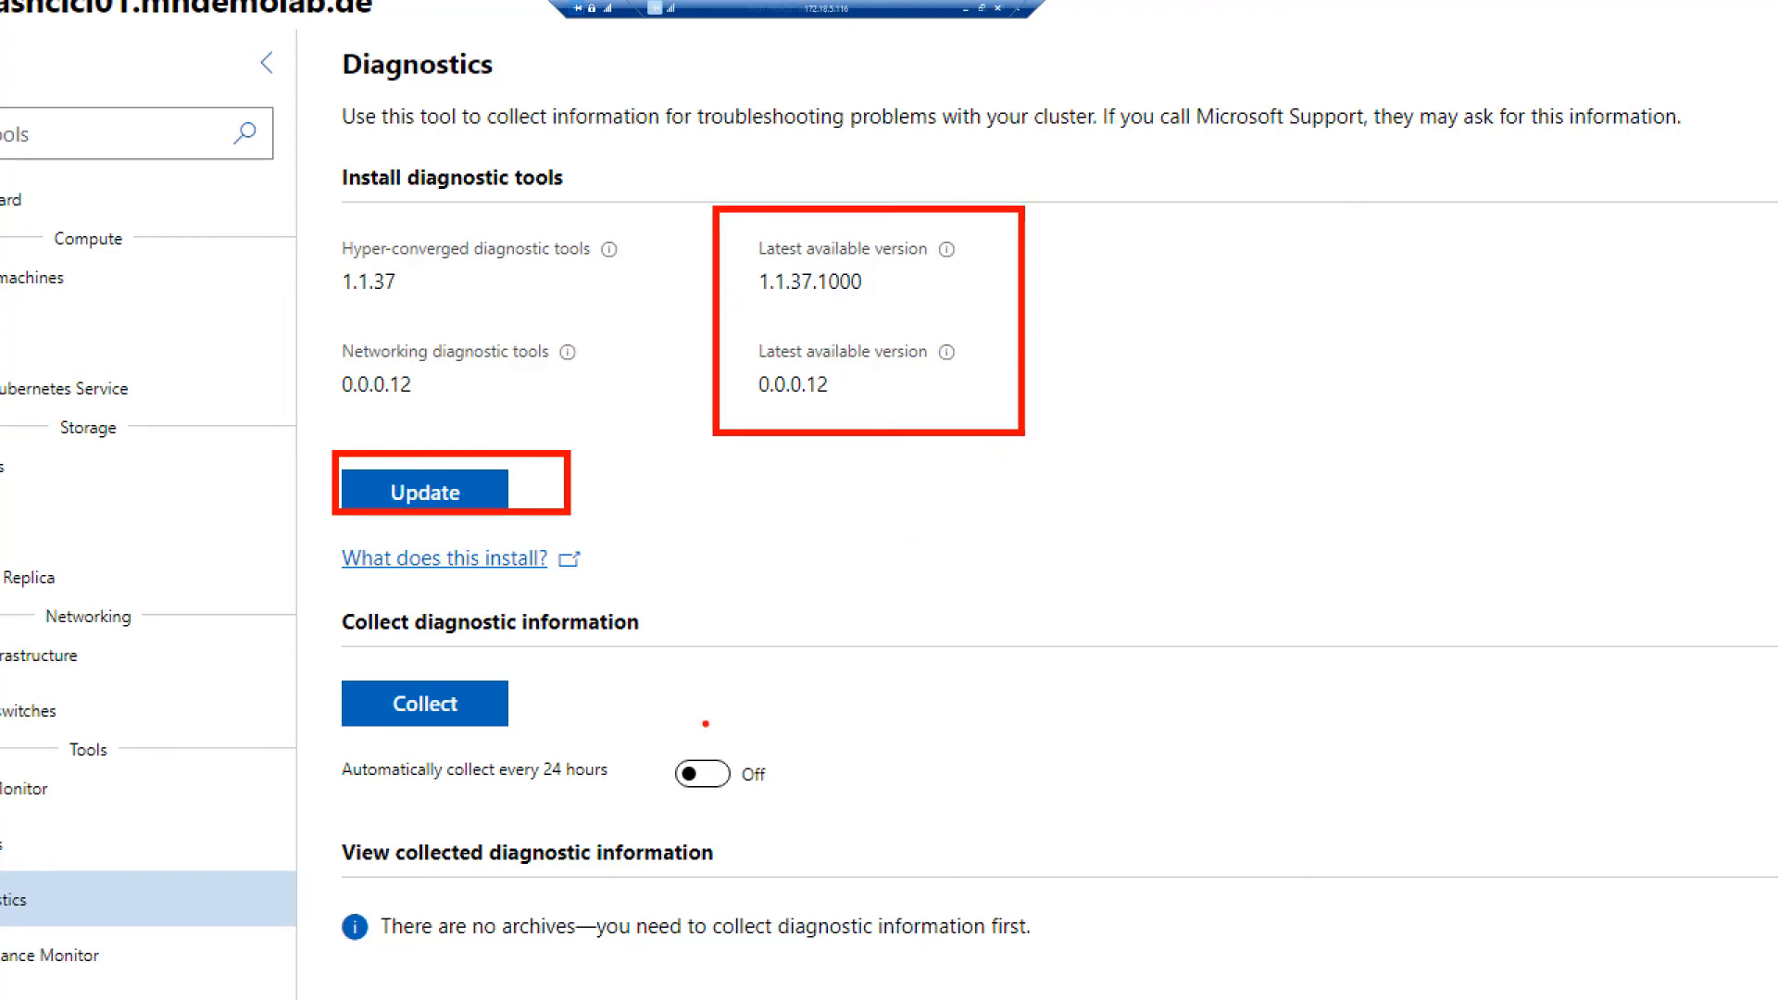
left_click_drag(493, 700, 736, 607)
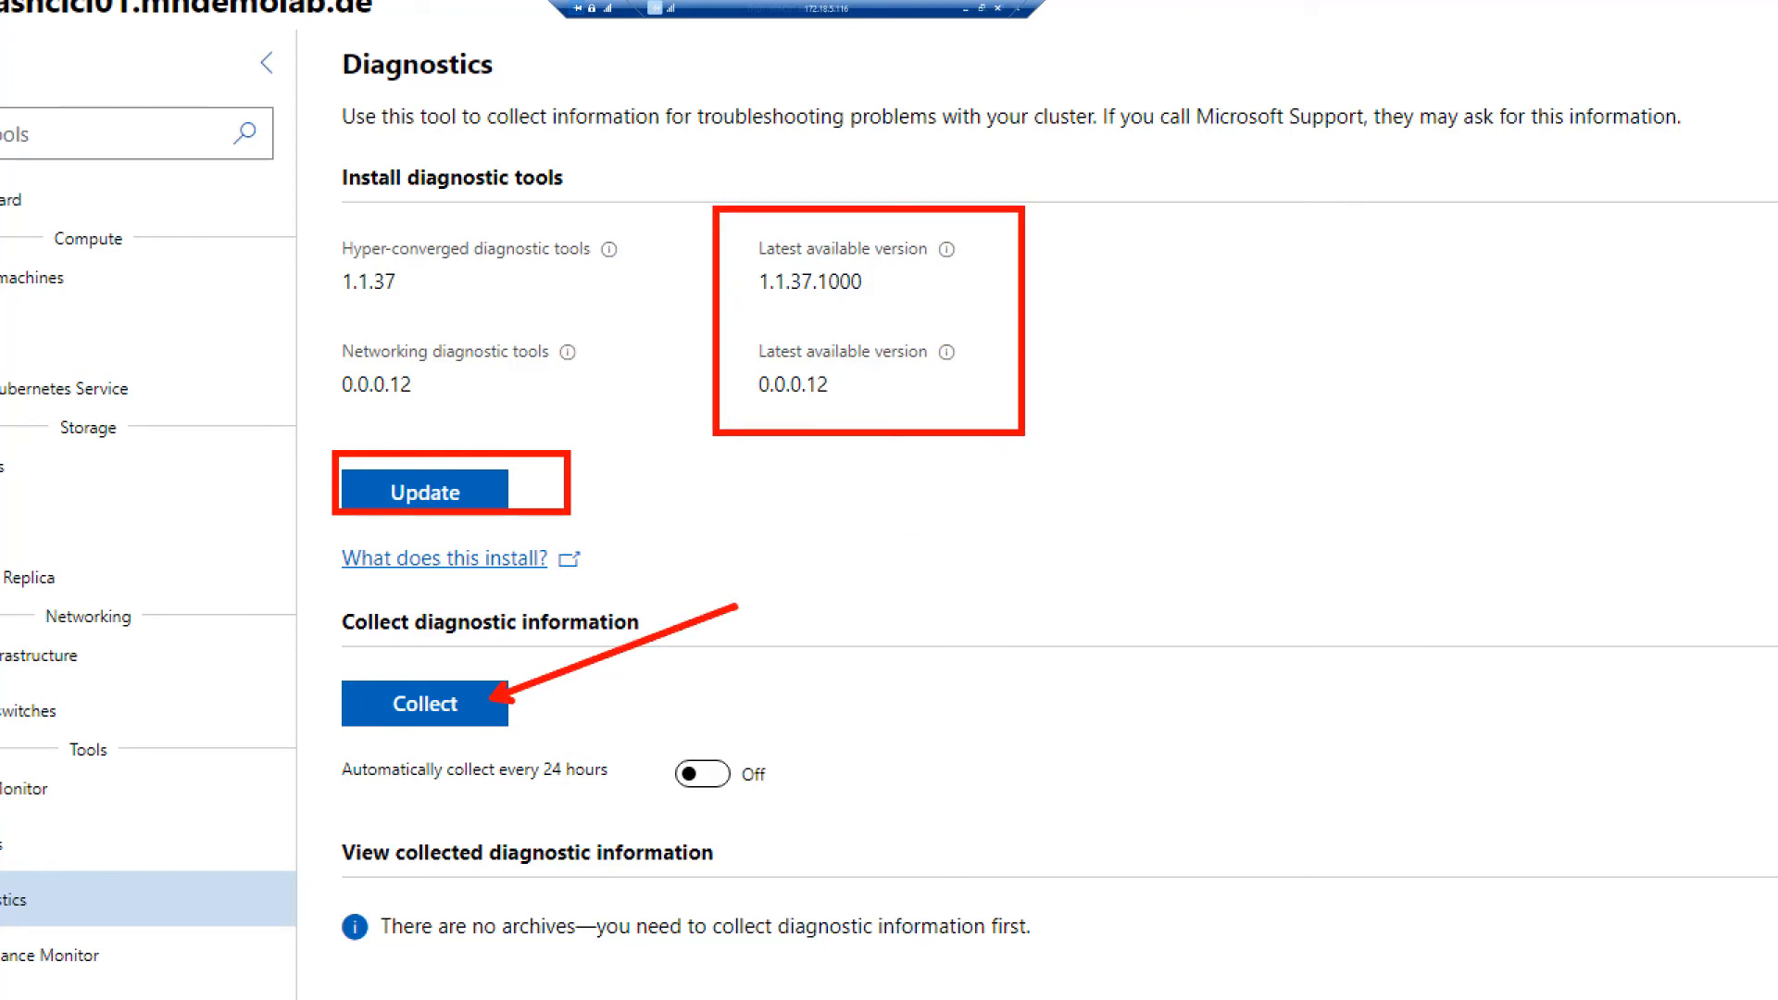
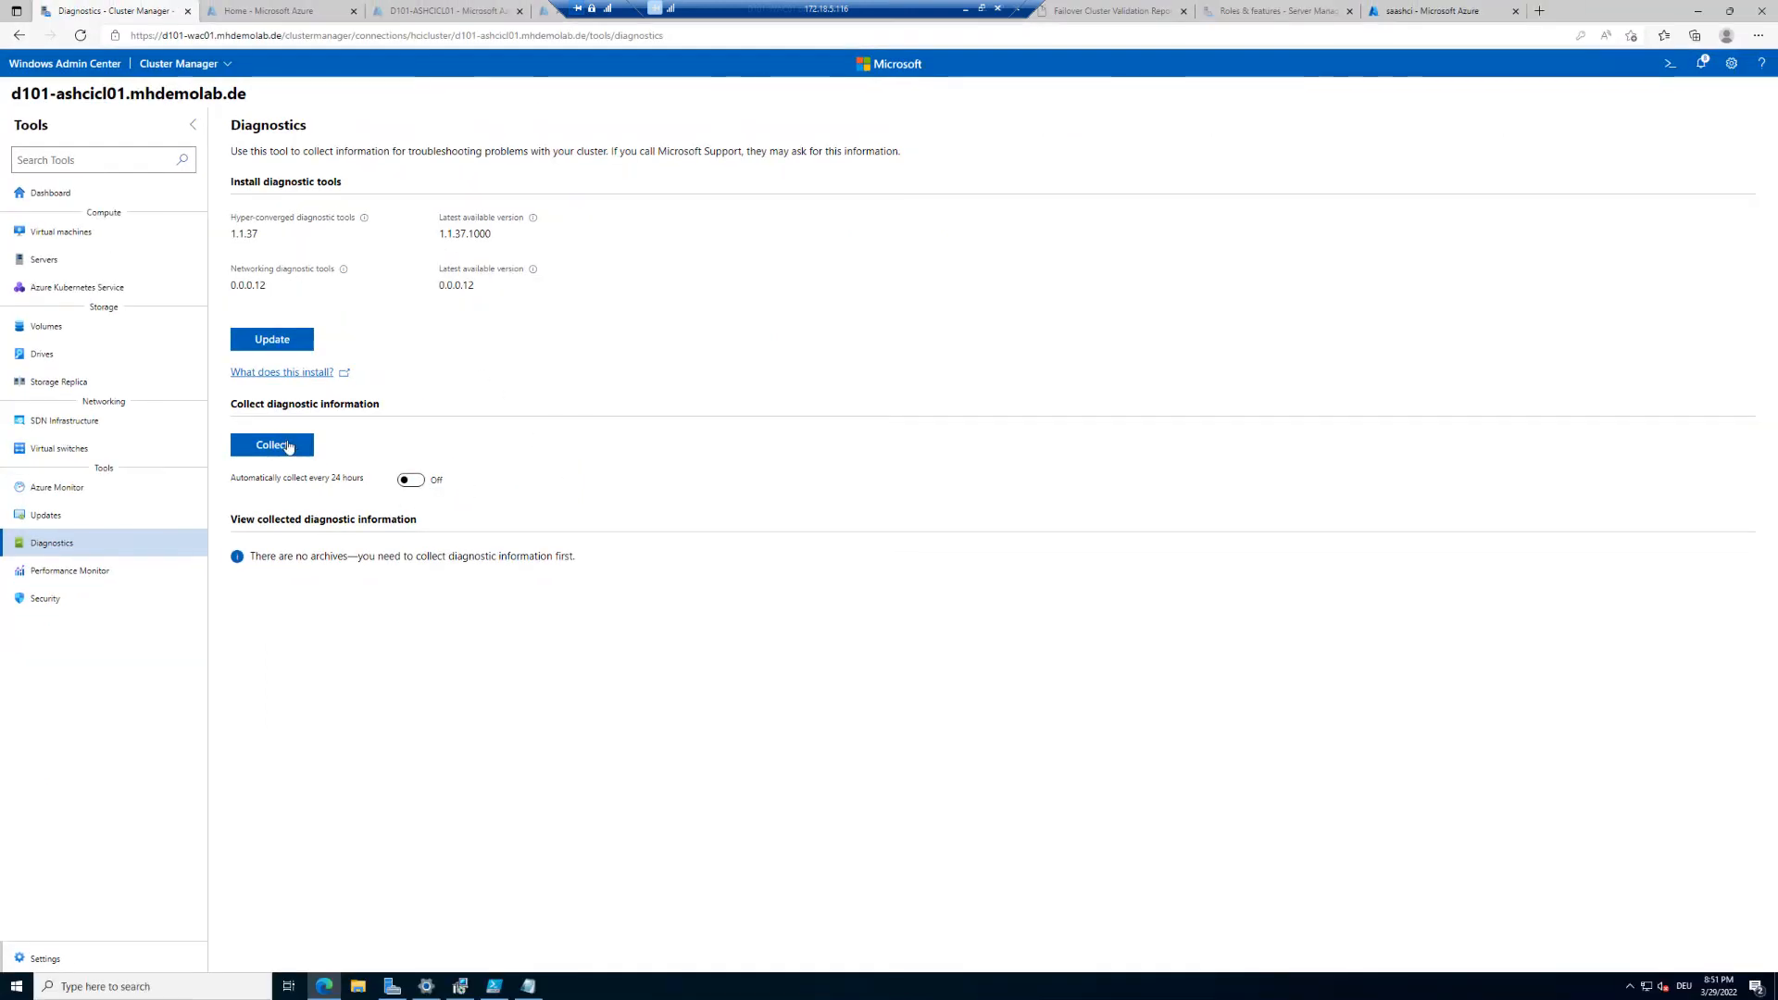
Step: Collect the cluster's diagnostic information and review the resulting diagnostic archive
left_click(280, 454)
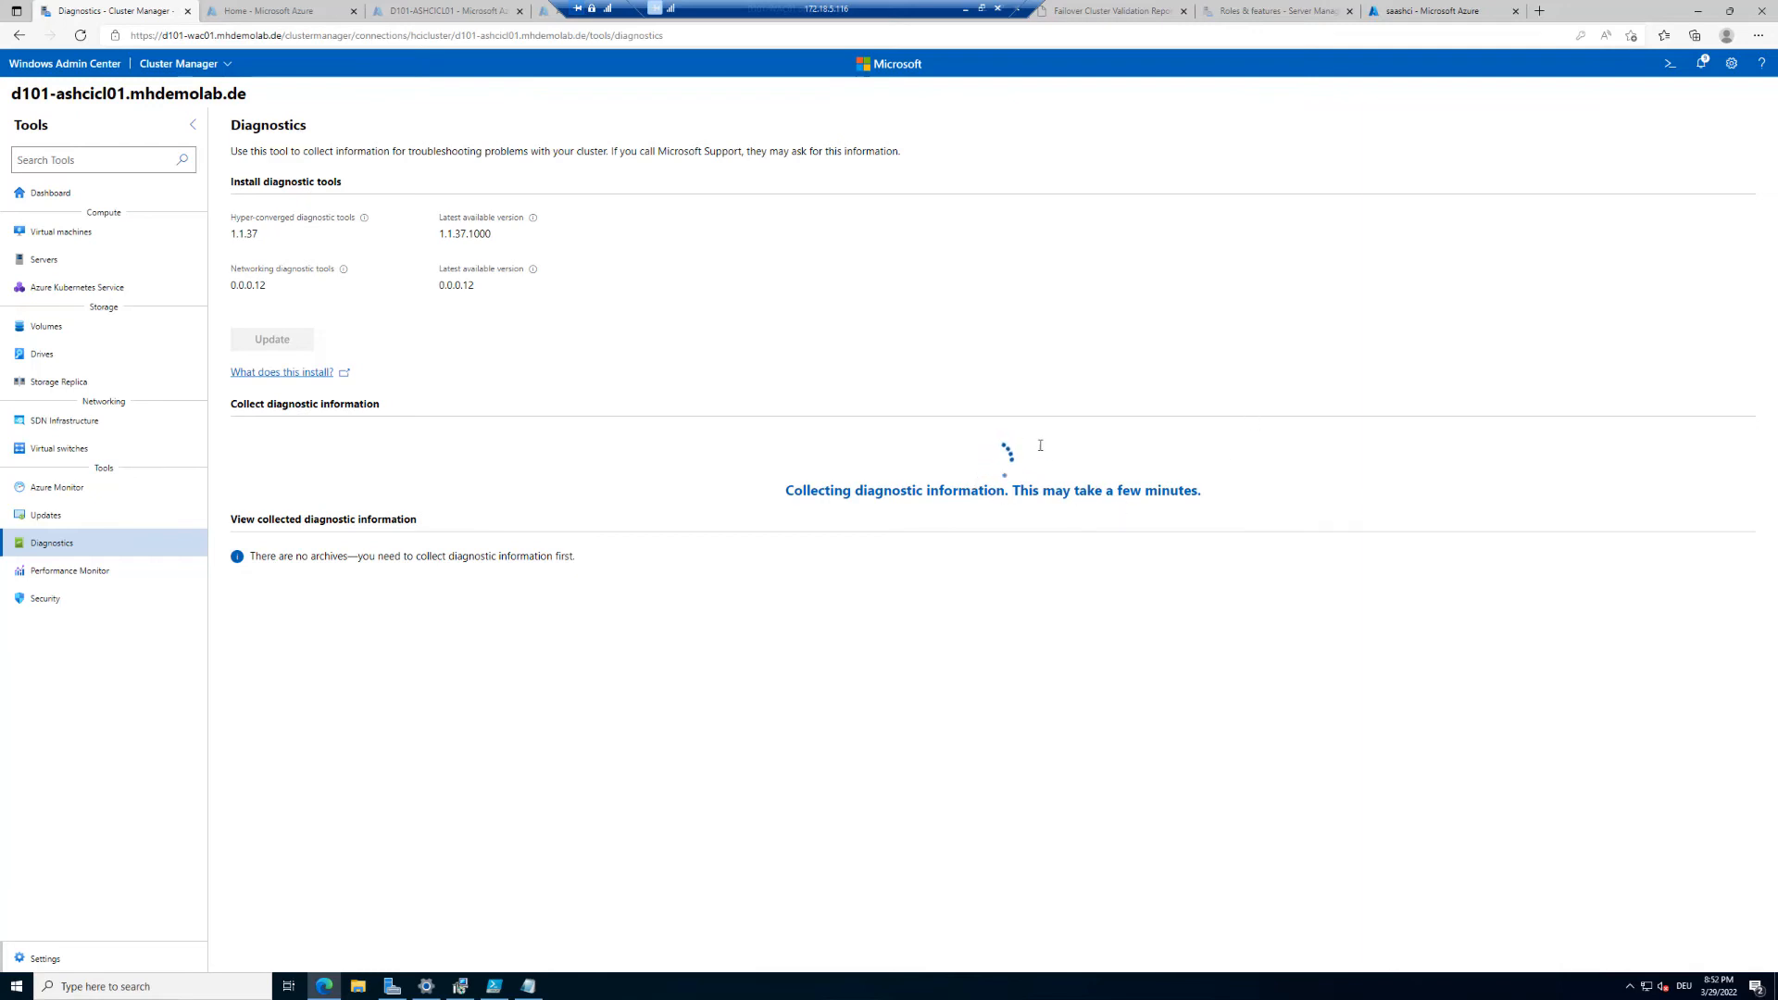
left_click(1704, 63)
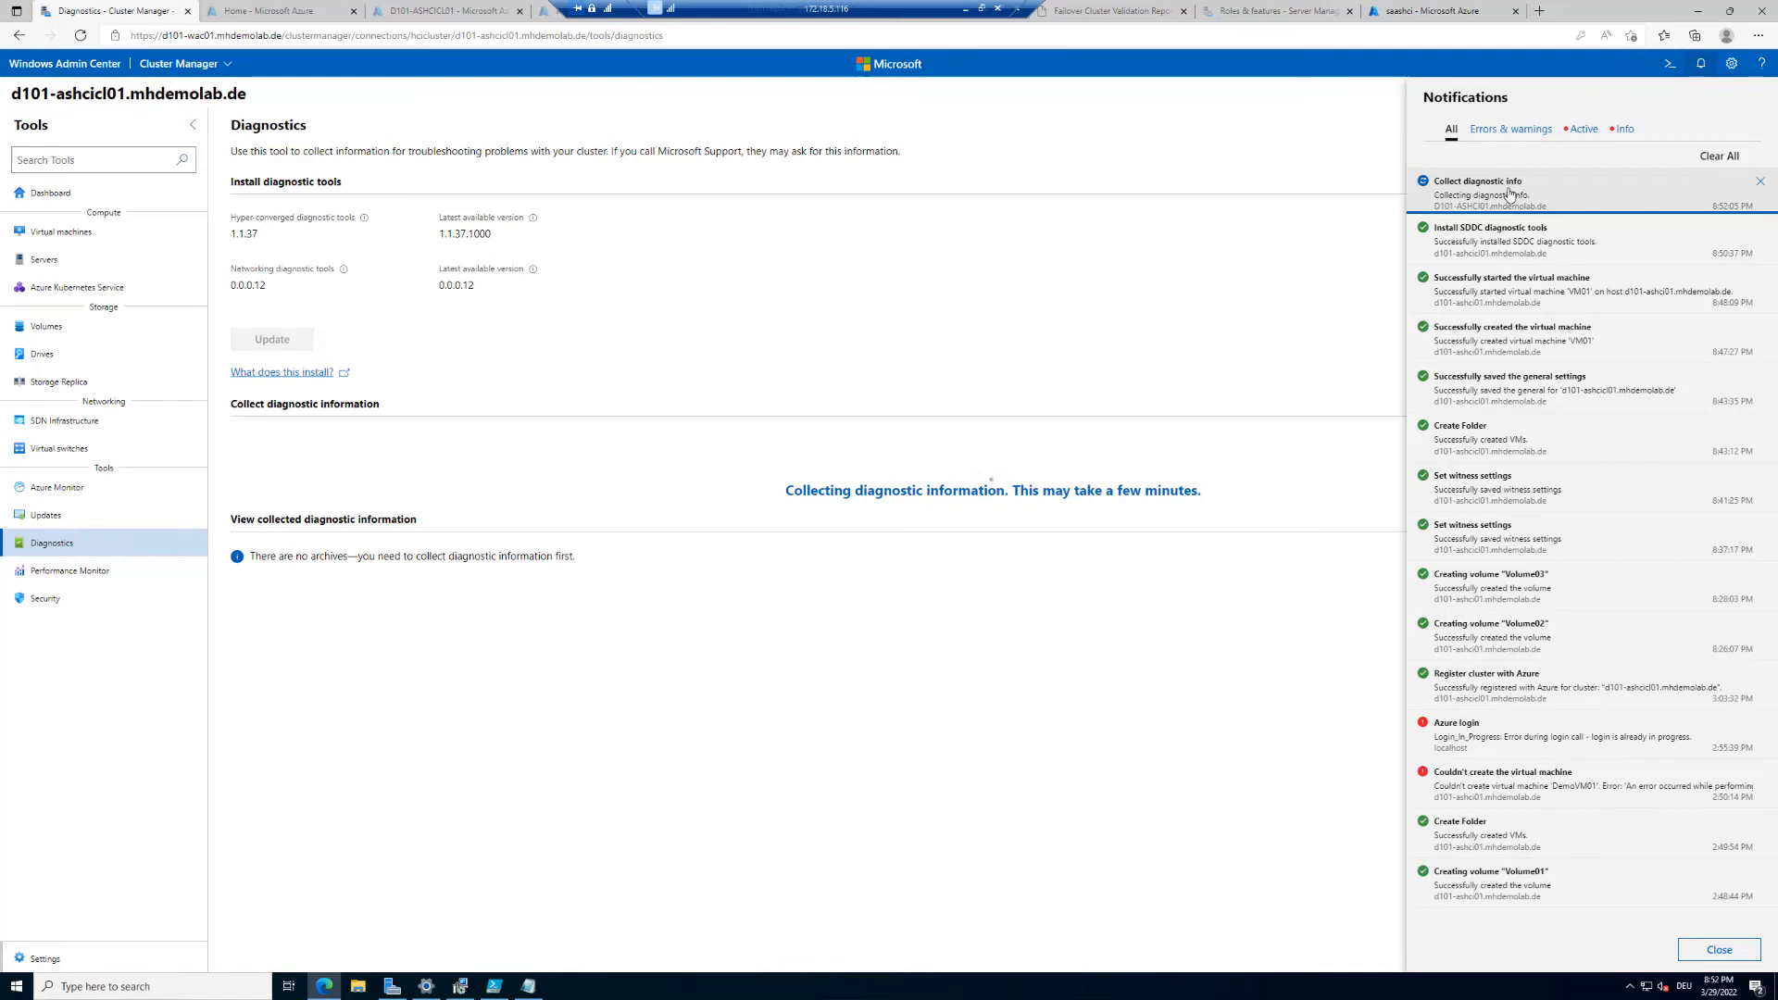
left_click(831, 347)
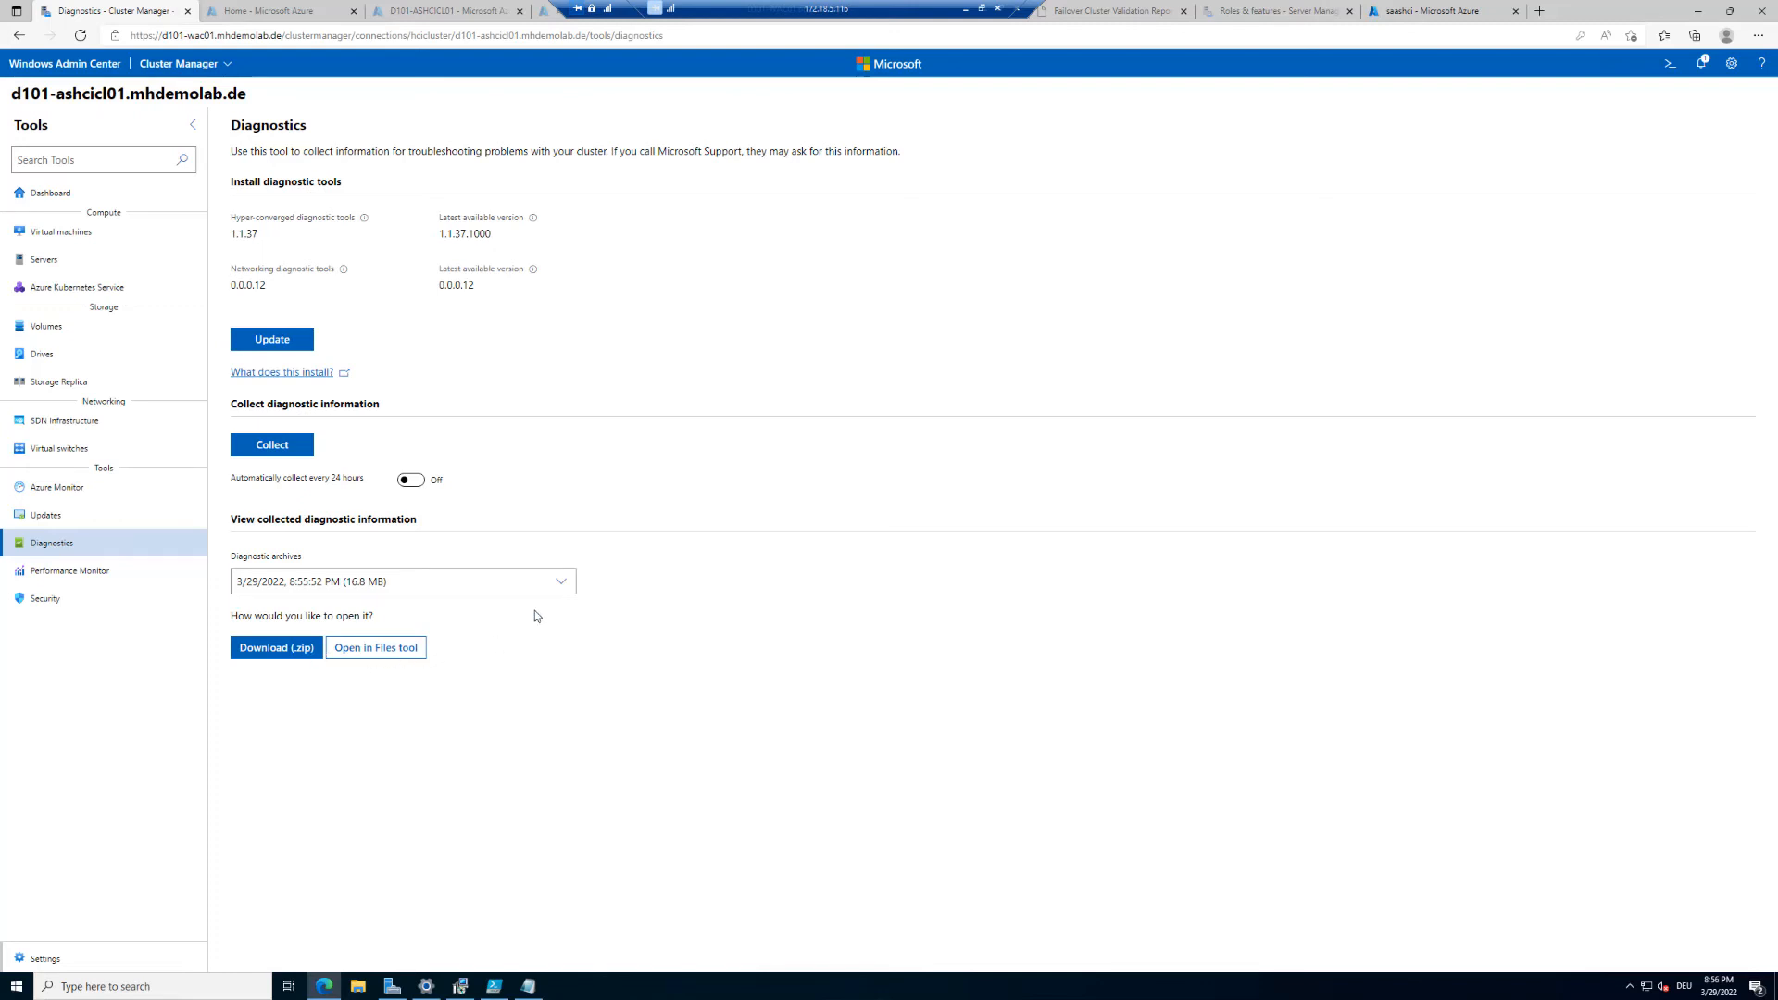
left_click(562, 582)
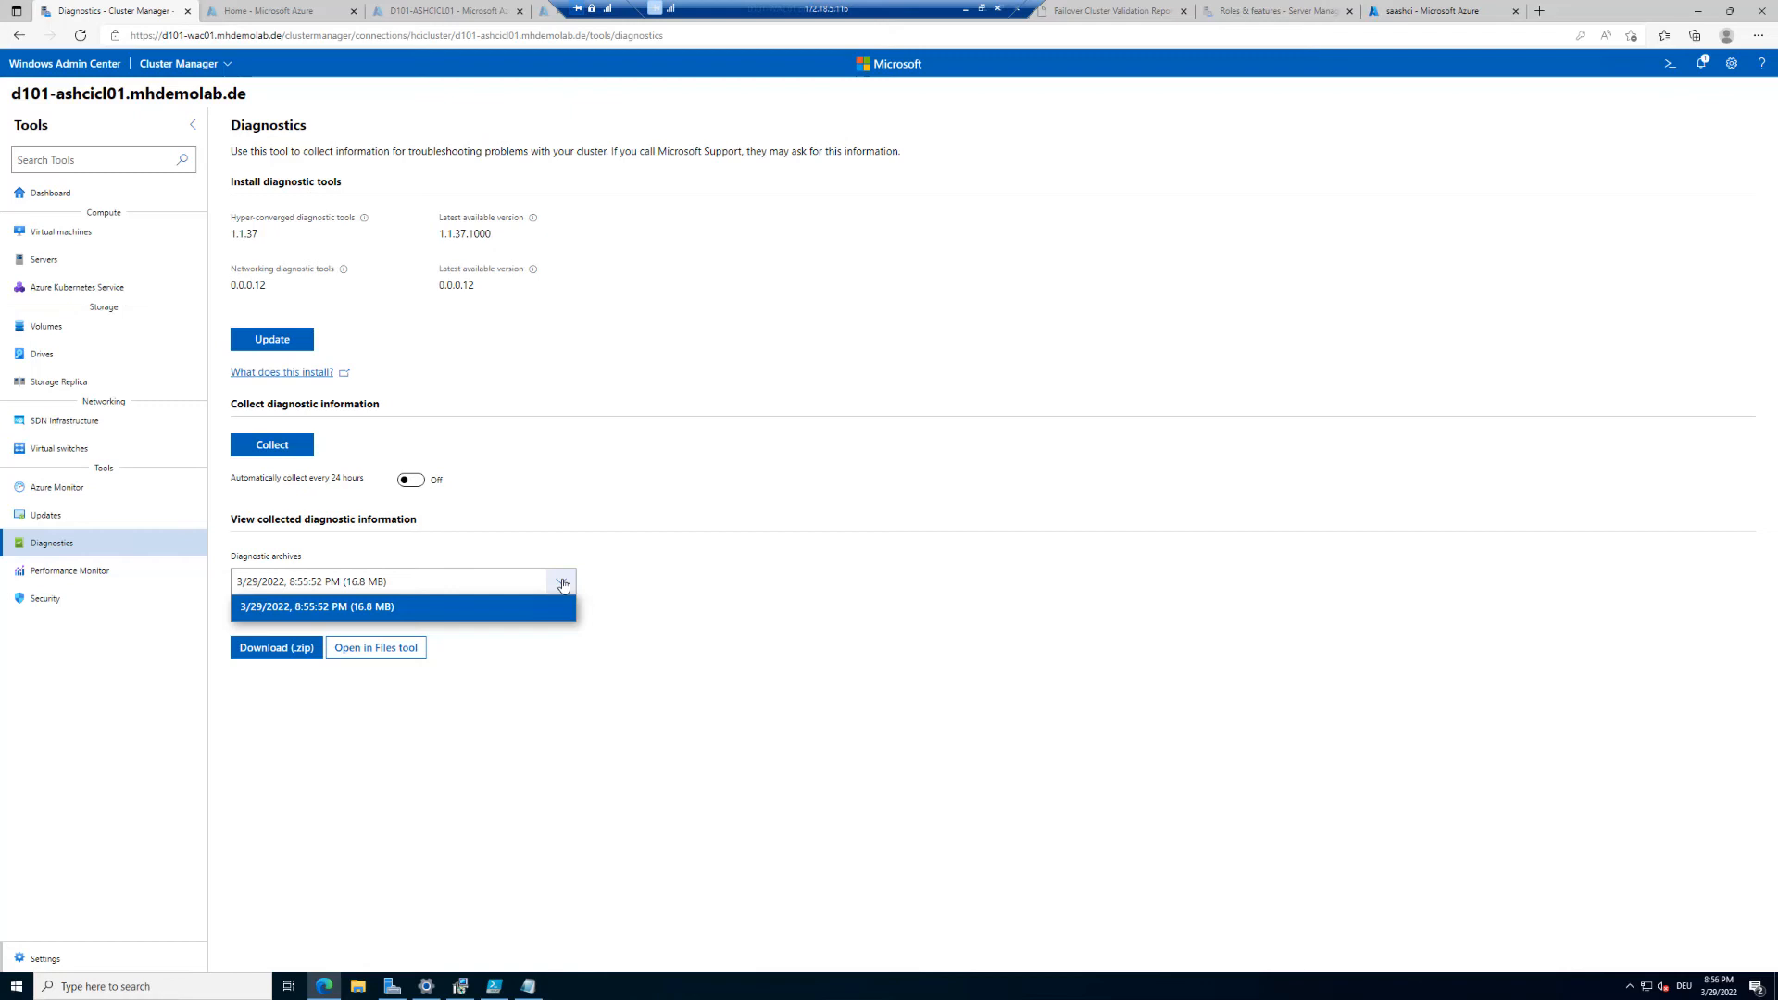
left_click(560, 586)
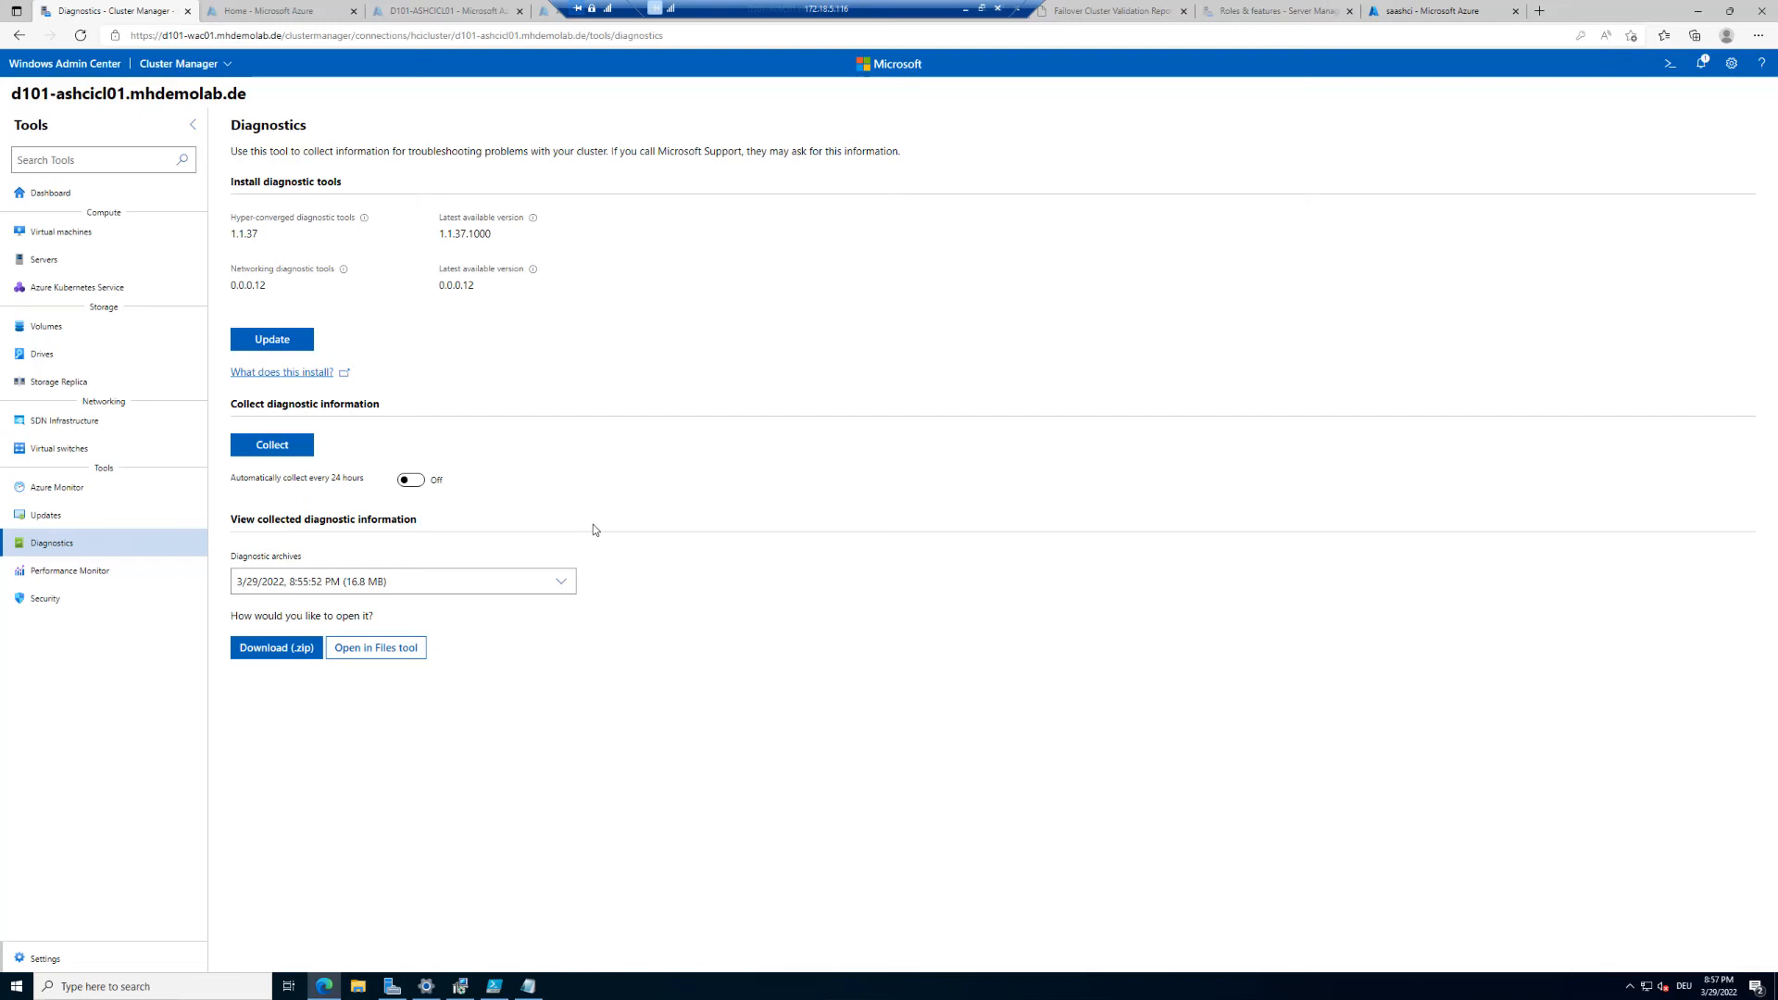
Step: Open the cluster dashboard and open the cluster's linked Azure resource in the portal
left_click(73, 205)
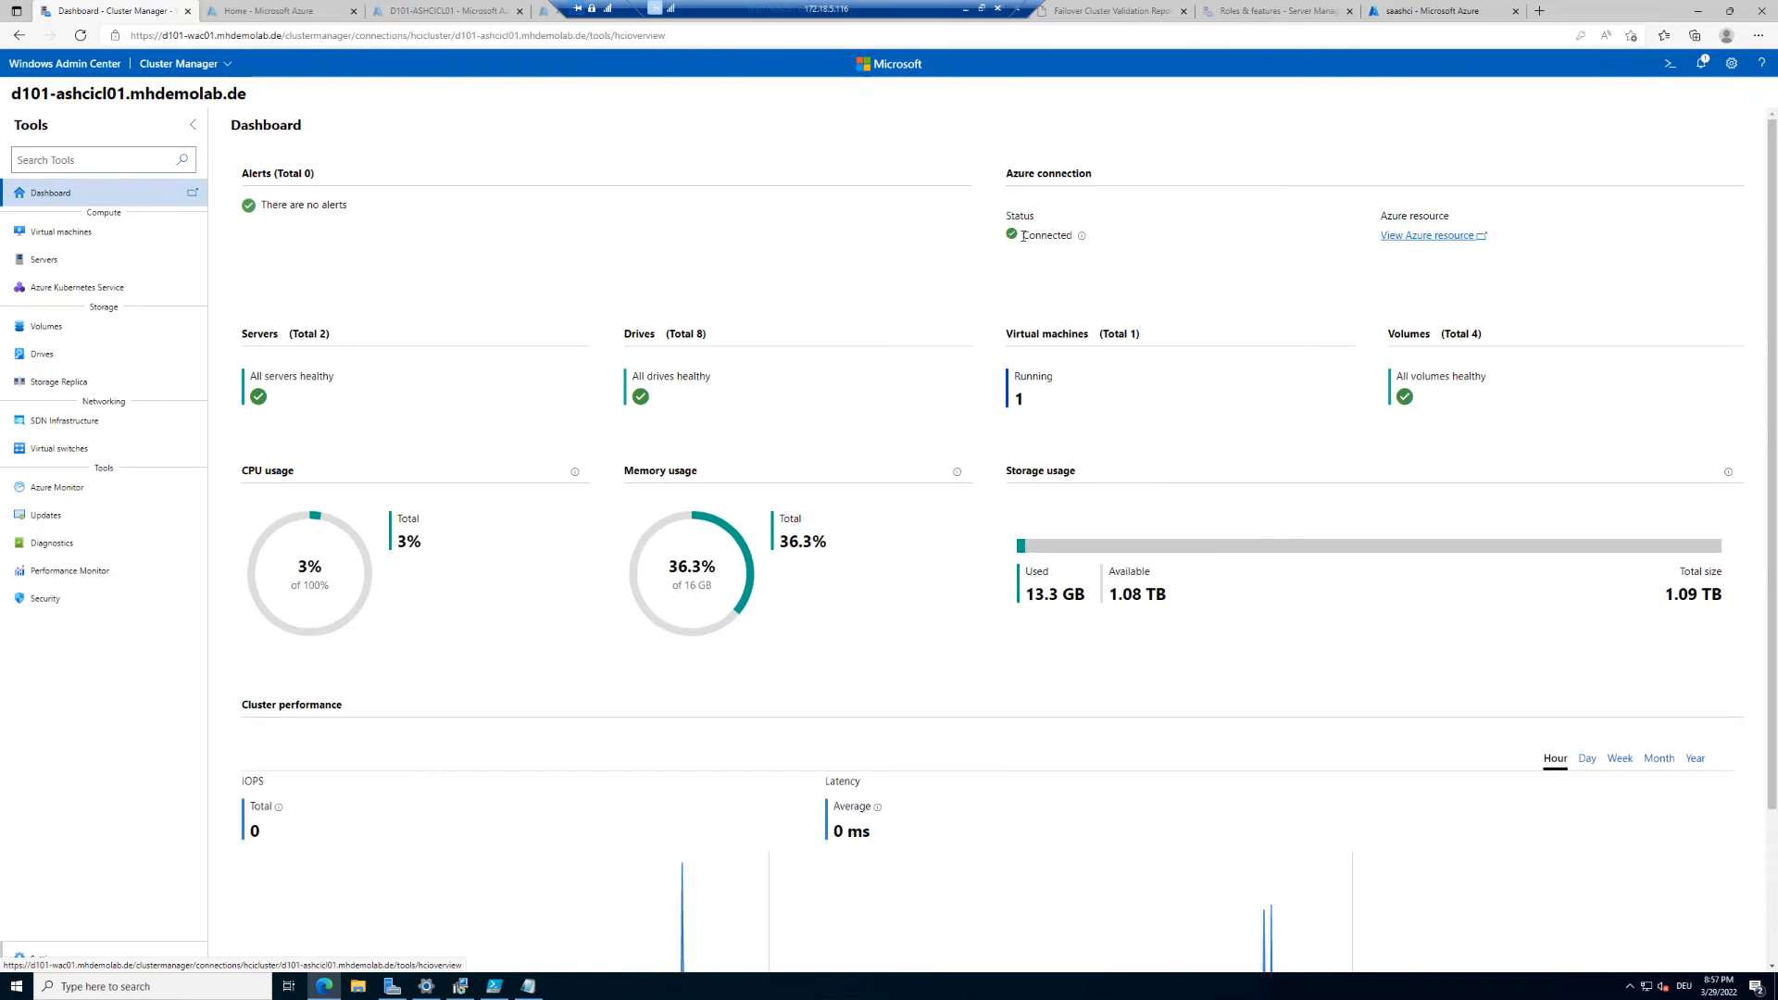
left_click_drag(1022, 235, 1107, 244)
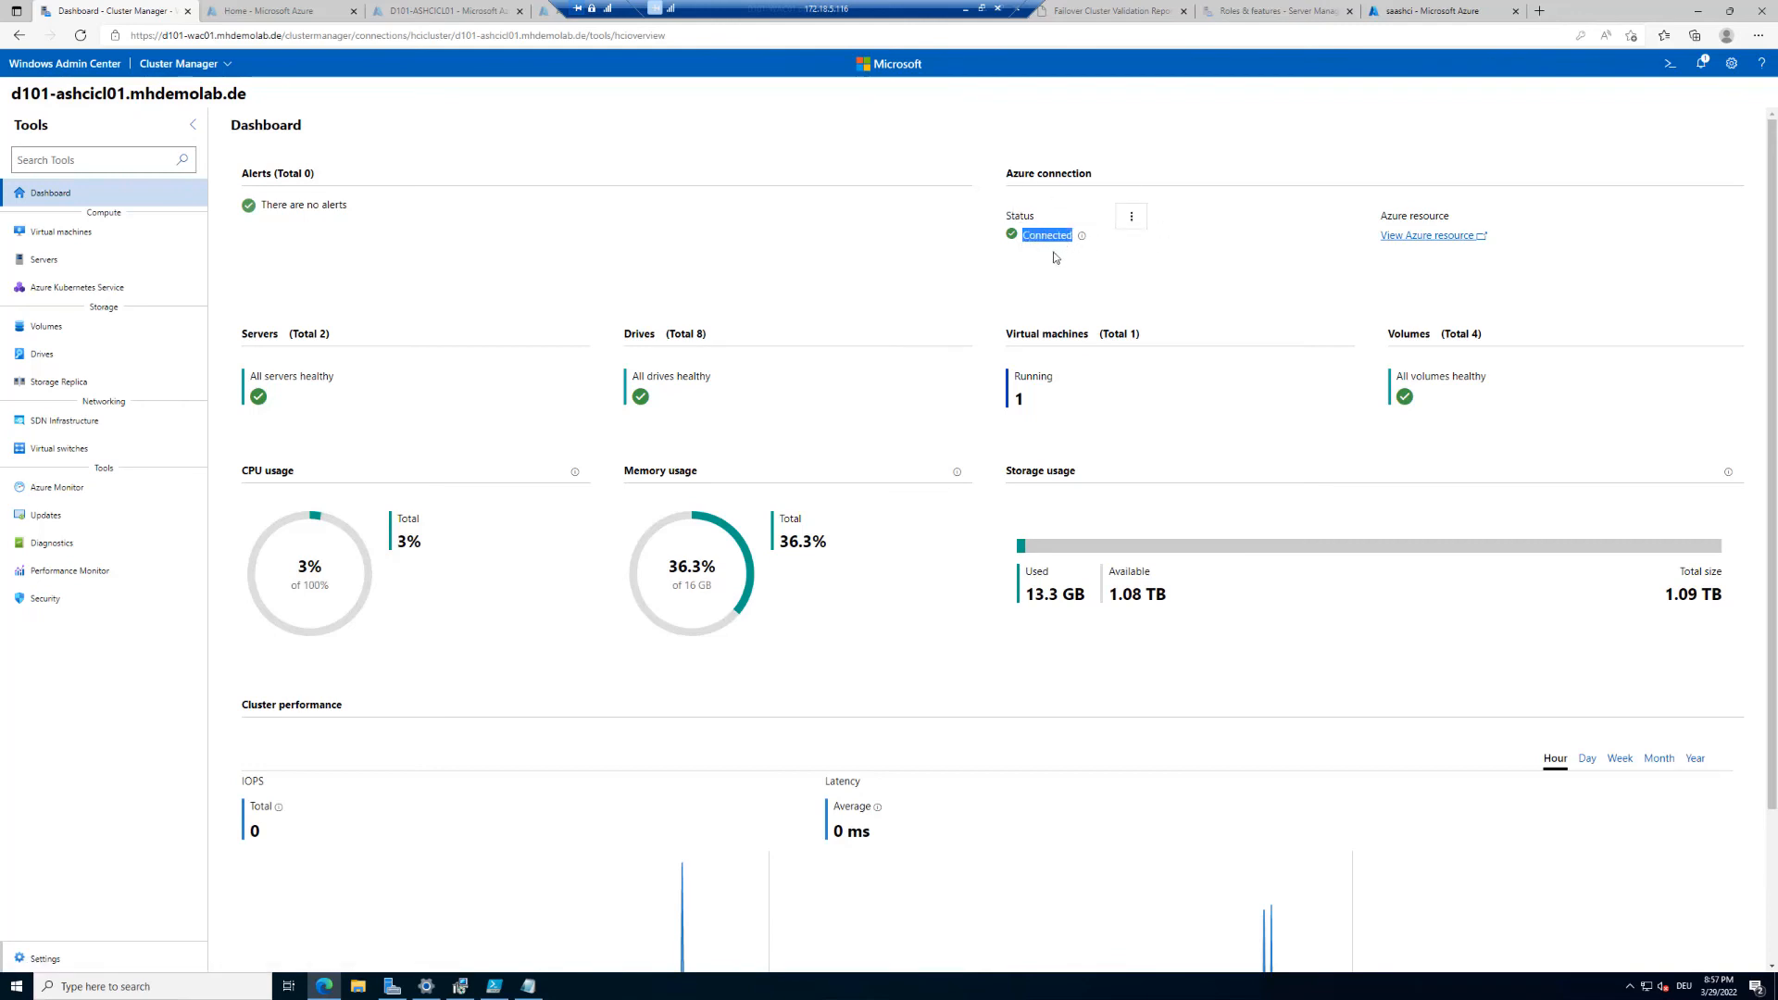
left_click(1432, 237)
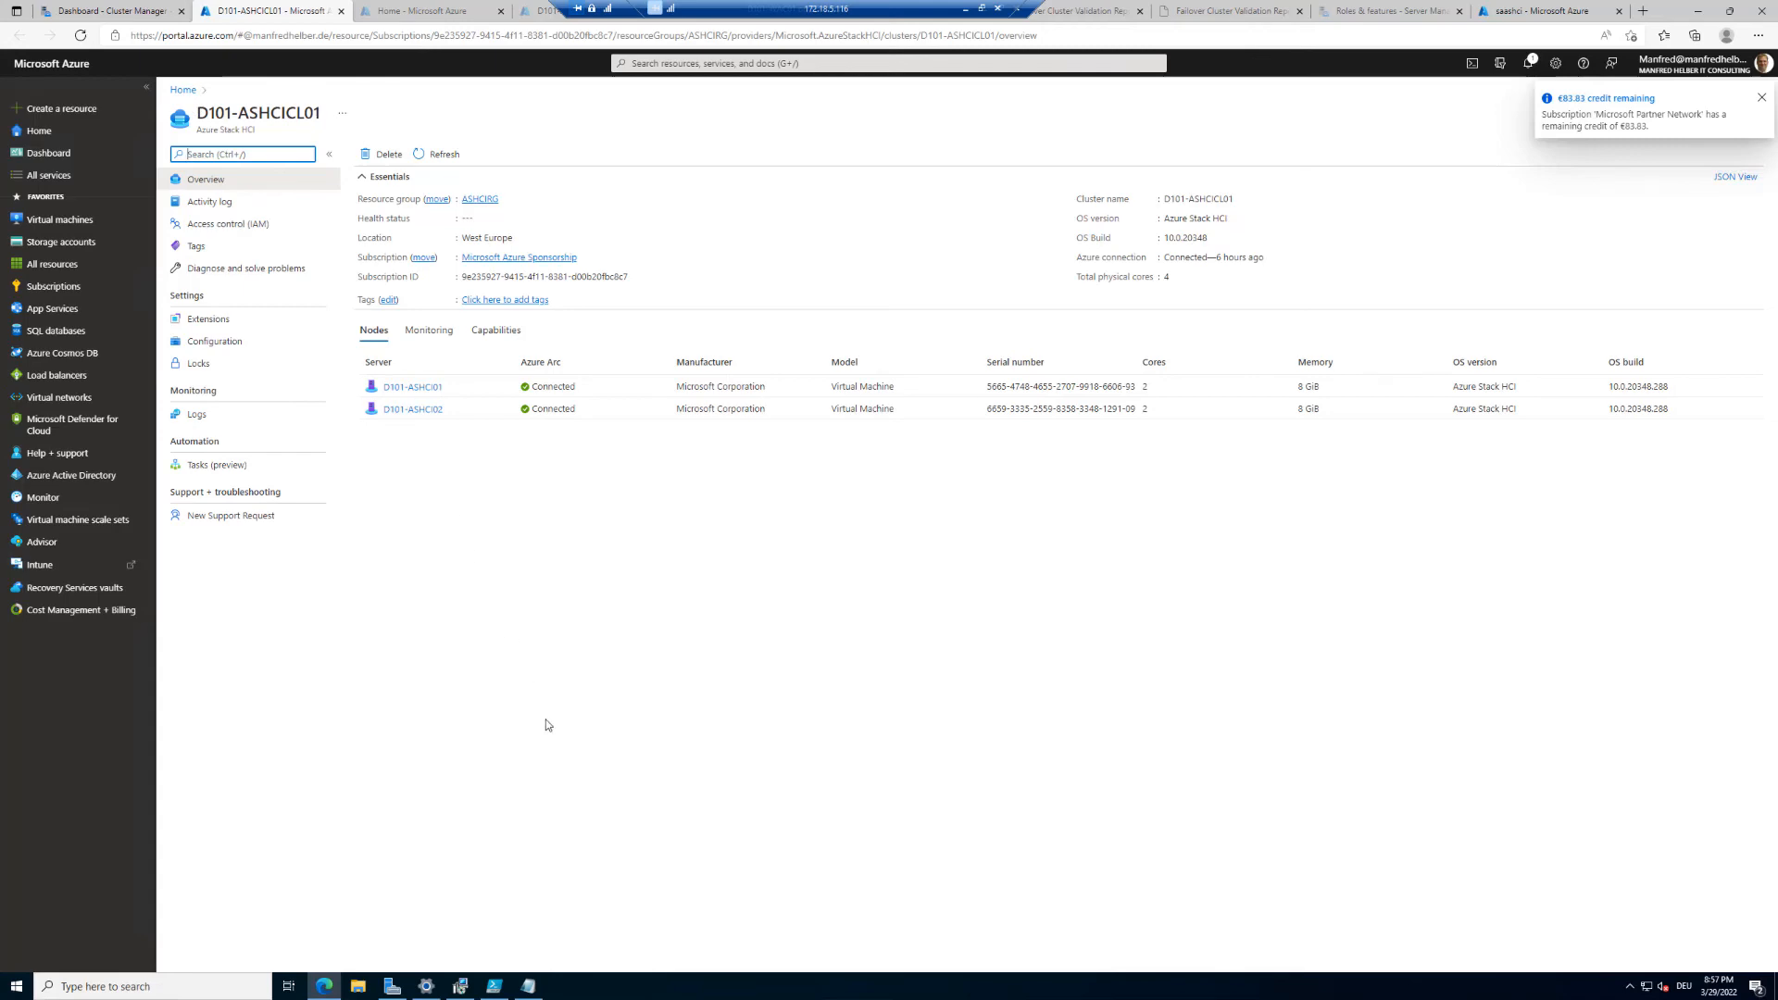
Step: Examine the cluster's nodes, Azure Arc status and physical core count on the Azure resource overview
left_click(577, 767)
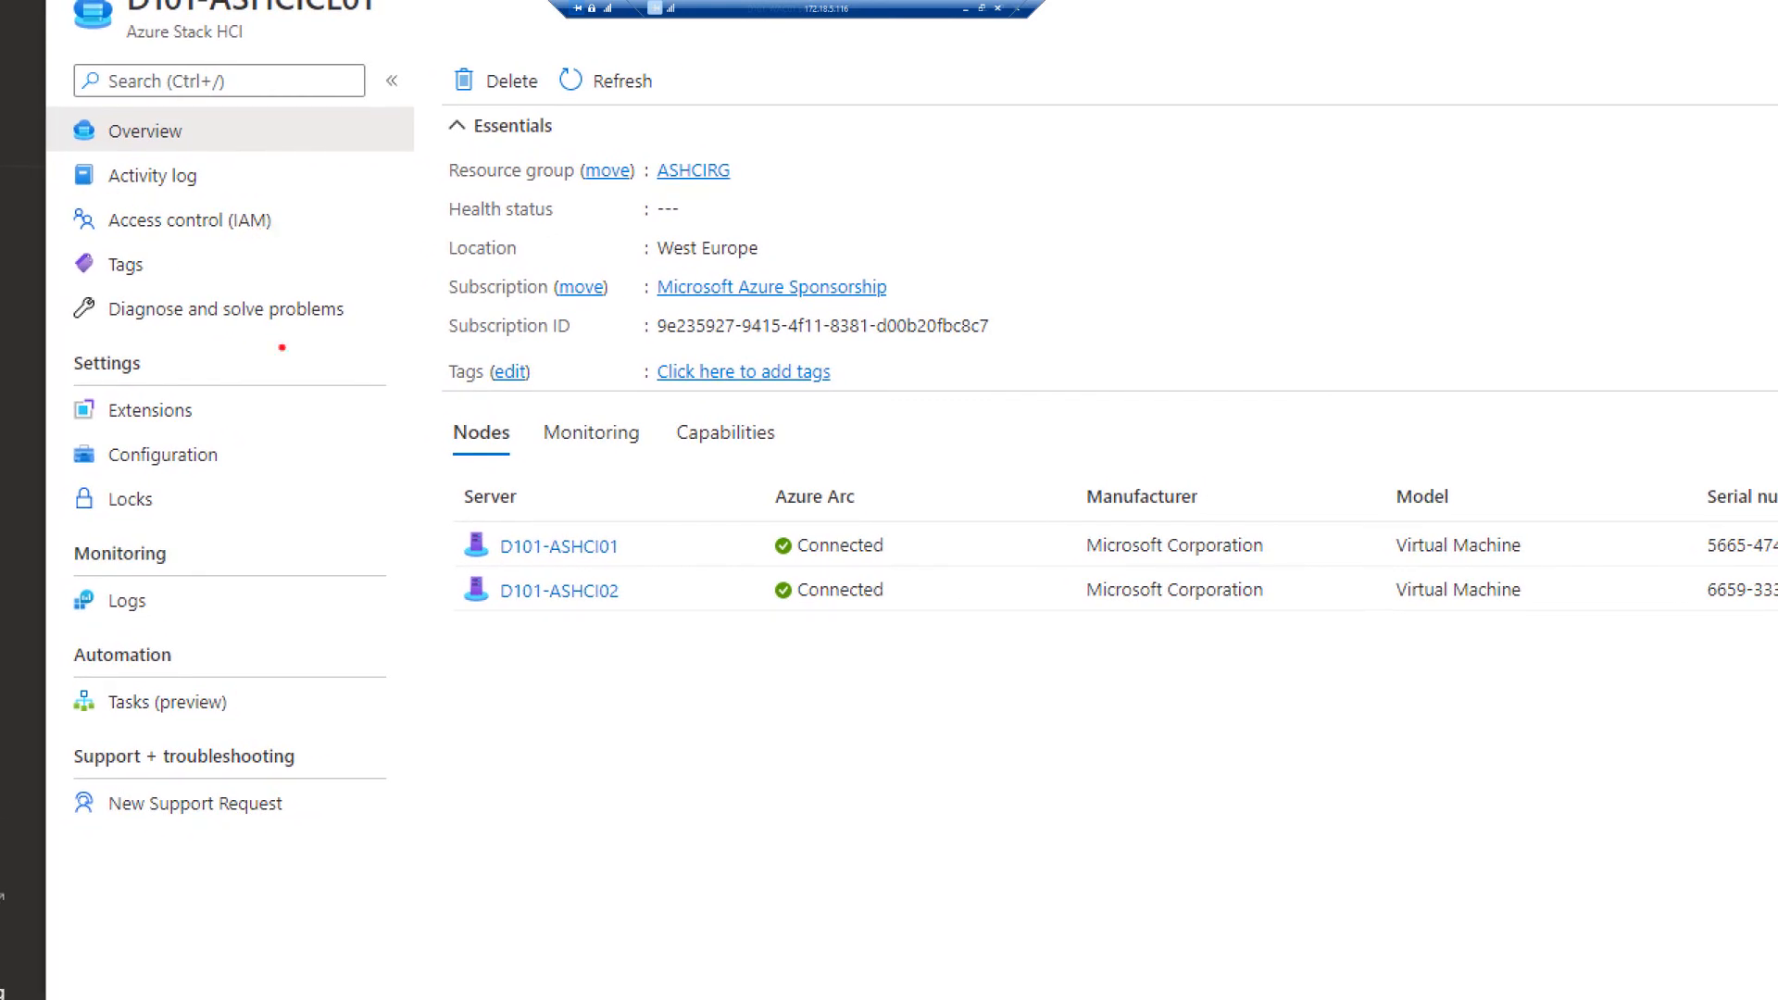
mouse_move(440, 516)
left_mouse_down()
mouse_move(706, 636)
mouse_move(1129, 639)
mouse_move(1128, 617)
left_mouse_up()
left_click_drag(654, 541, 708, 466)
mouse_move(518, 404)
left_mouse_down()
mouse_move(741, 465)
mouse_move(828, 463)
left_mouse_up()
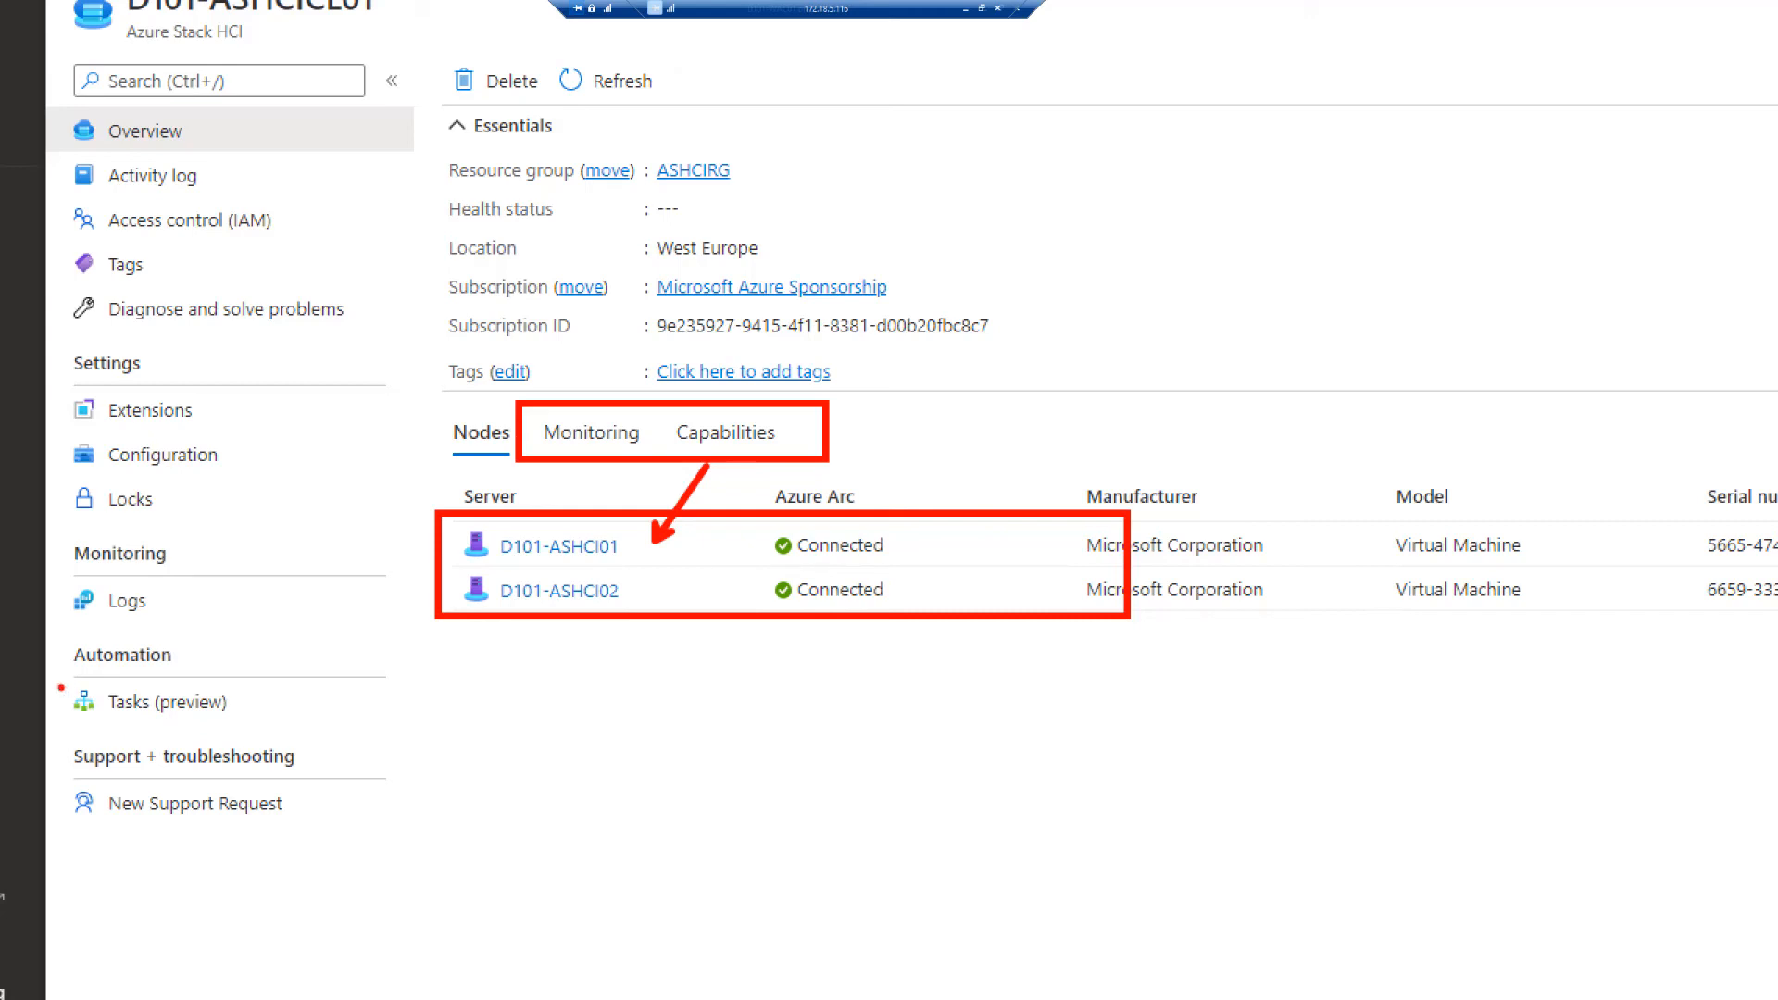
left_click_drag(58, 682, 308, 729)
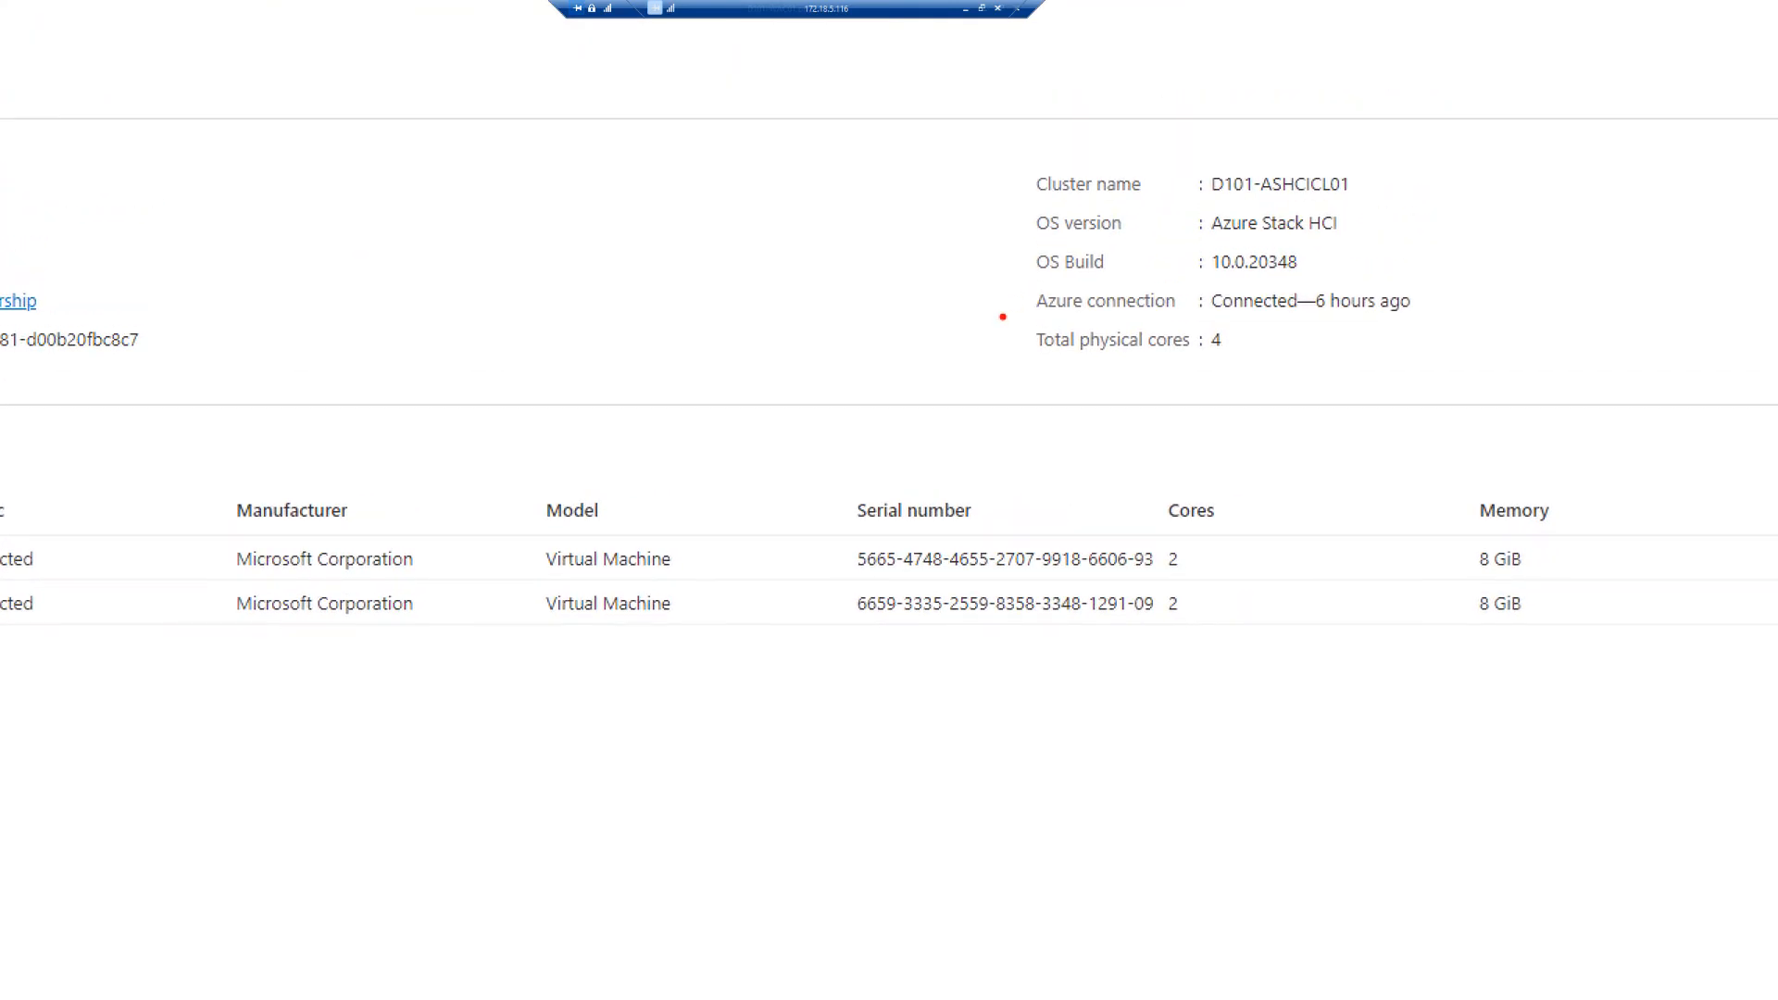
left_click_drag(999, 318, 1305, 360)
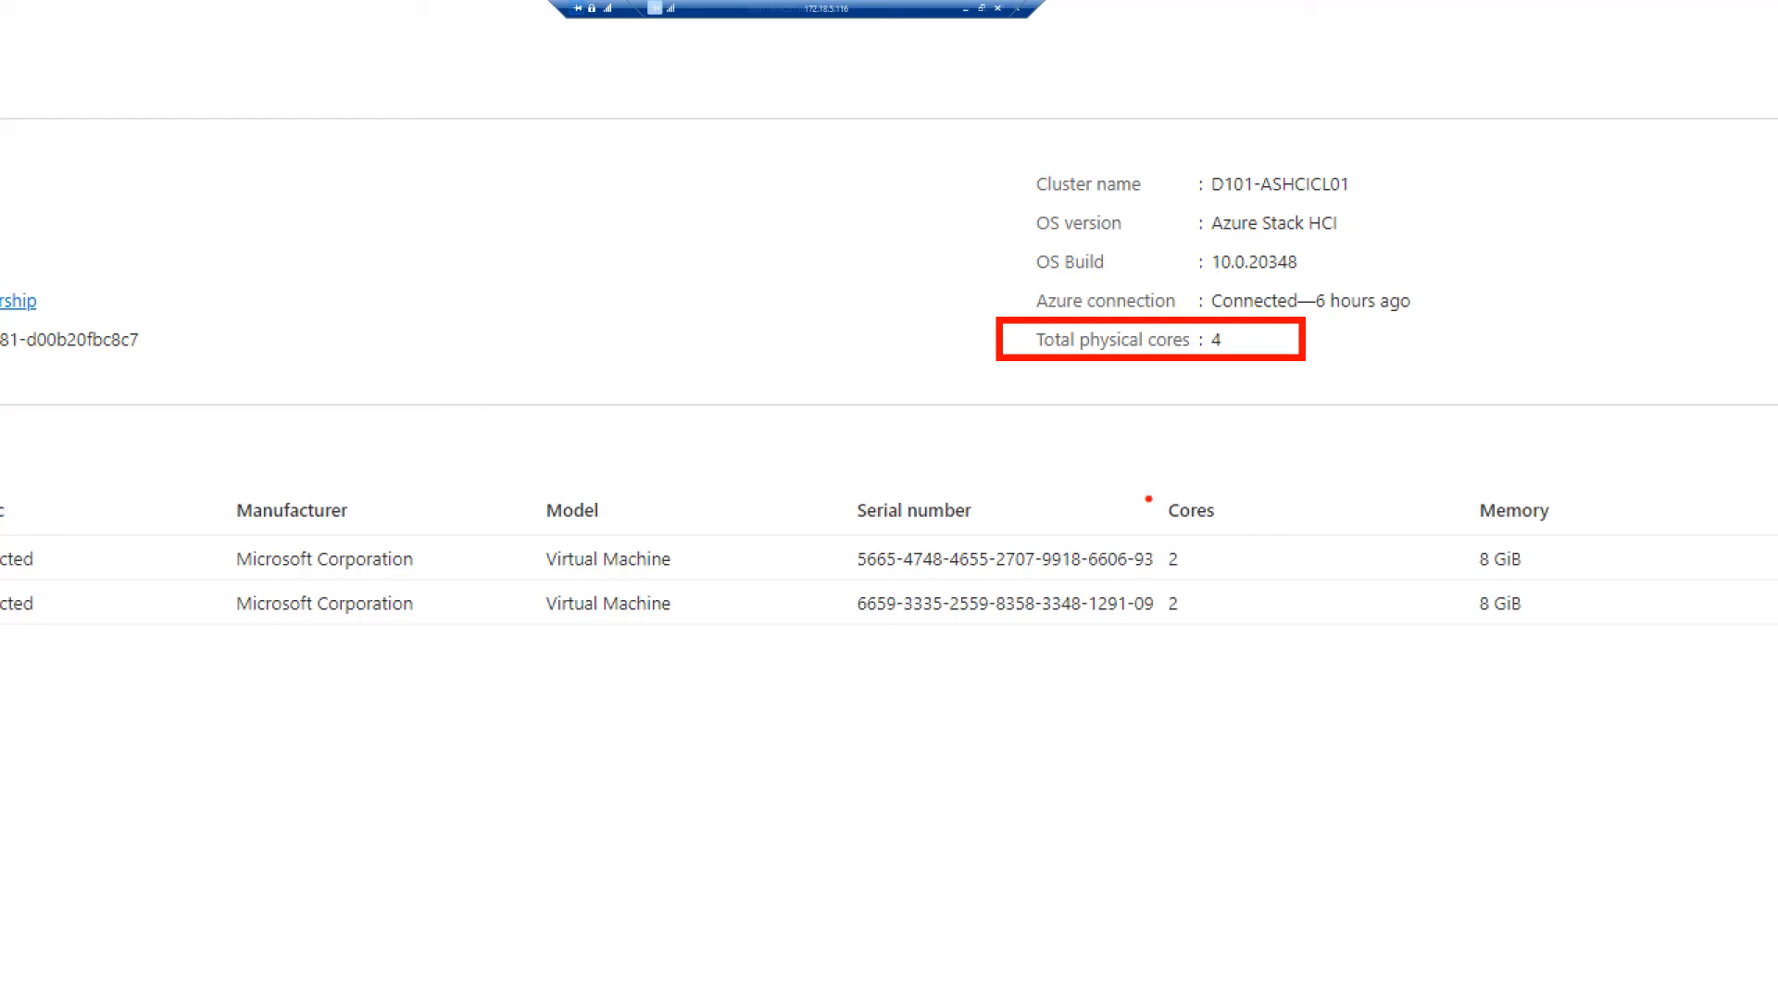
left_click_drag(1159, 492, 1245, 657)
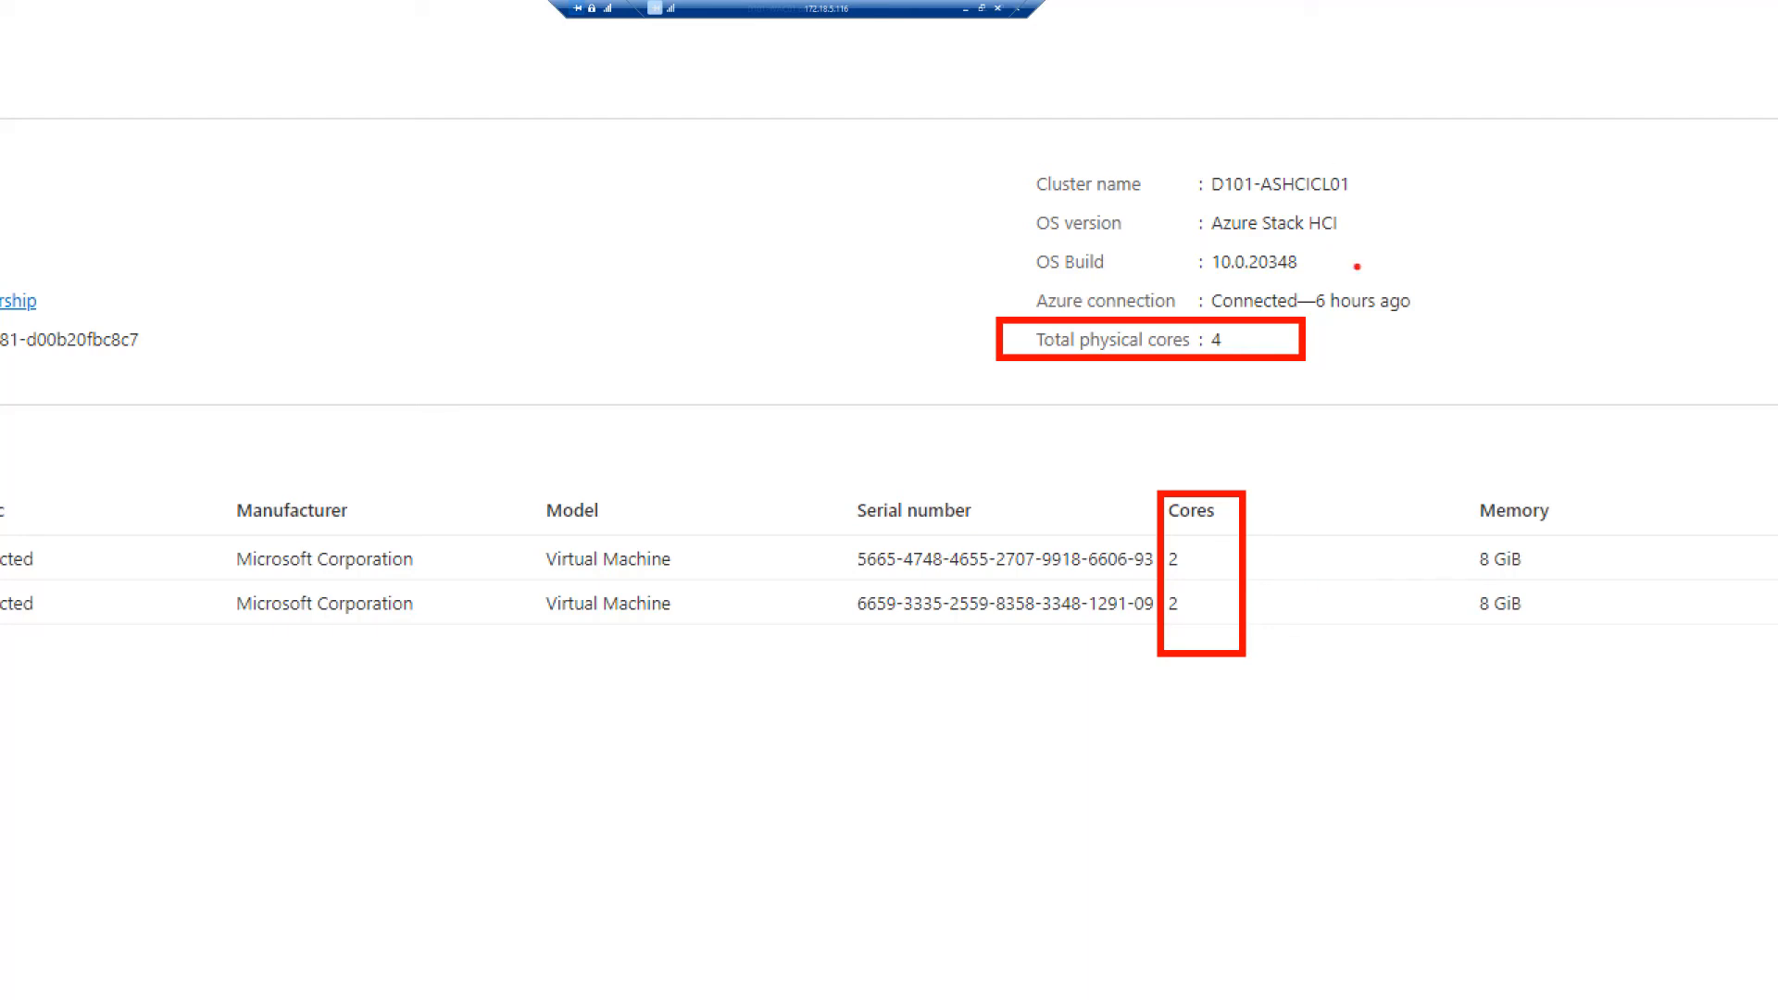
mouse_move(1232, 328)
left_mouse_down()
mouse_move(1186, 315)
mouse_move(1190, 355)
mouse_move(1259, 369)
mouse_move(1235, 324)
left_mouse_up()
key("Escape")
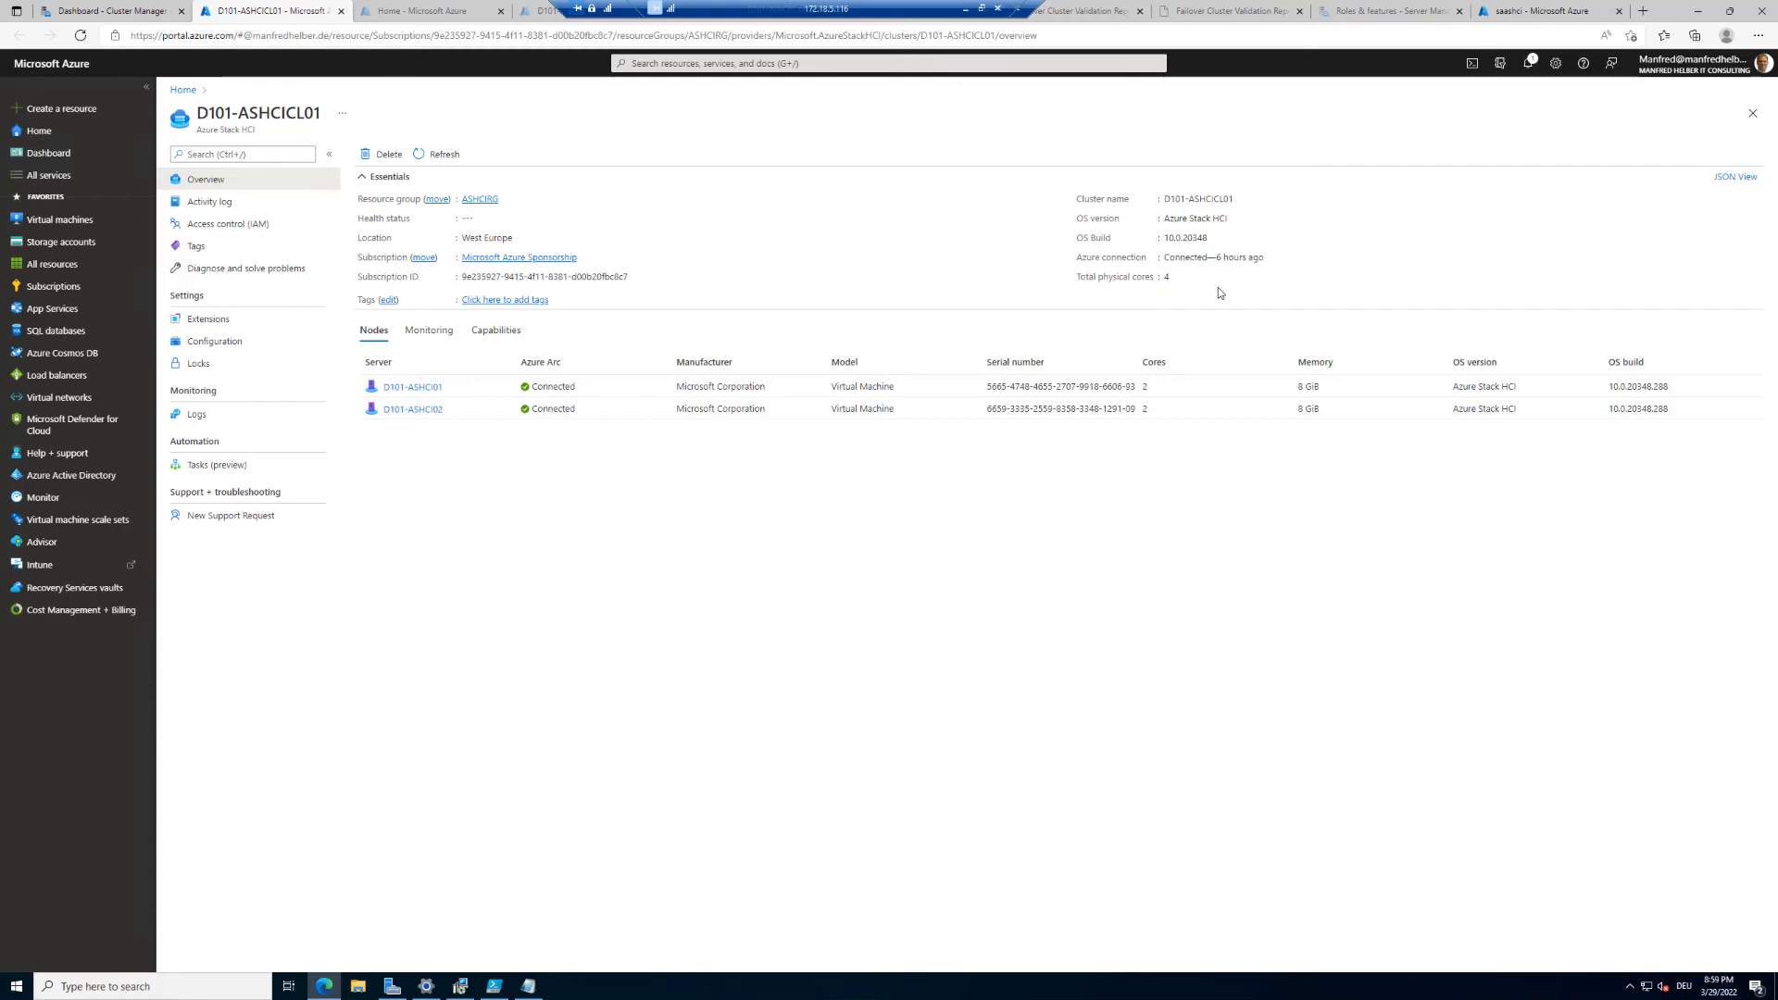
Step: Return to the cluster manager, open the Updates tool and add the Cluster-Aware-Updating role
left_click(126, 11)
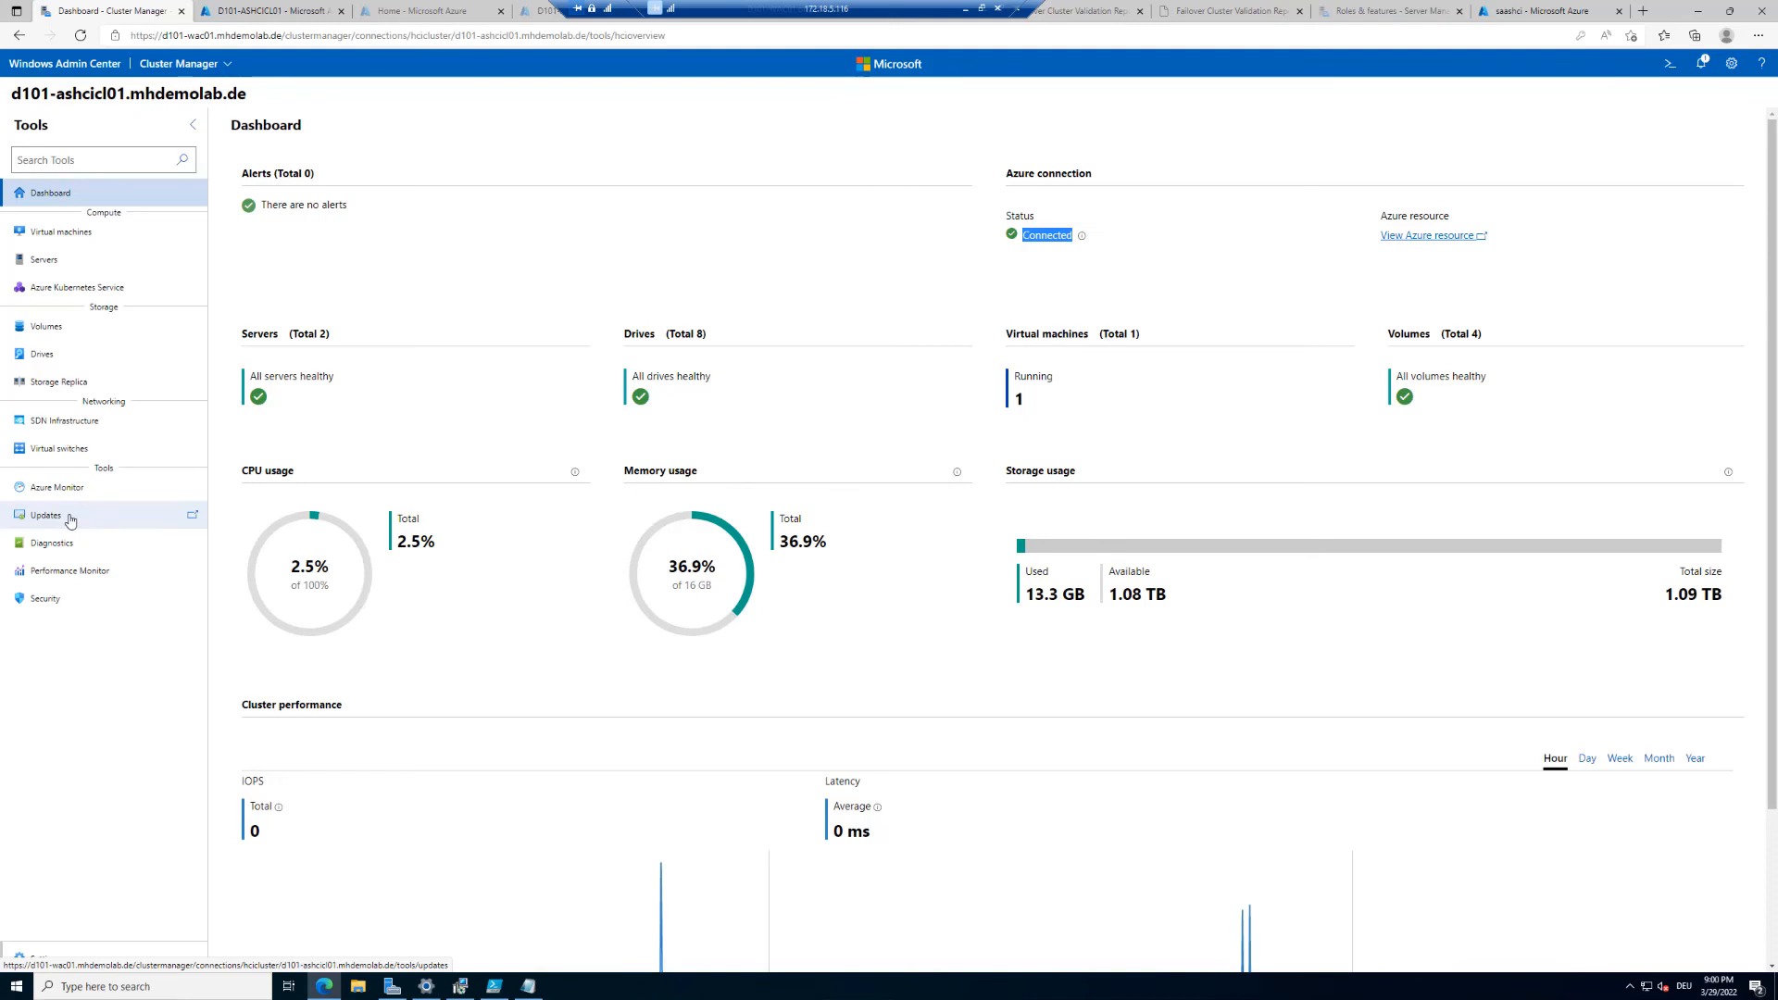
left_click(70, 521)
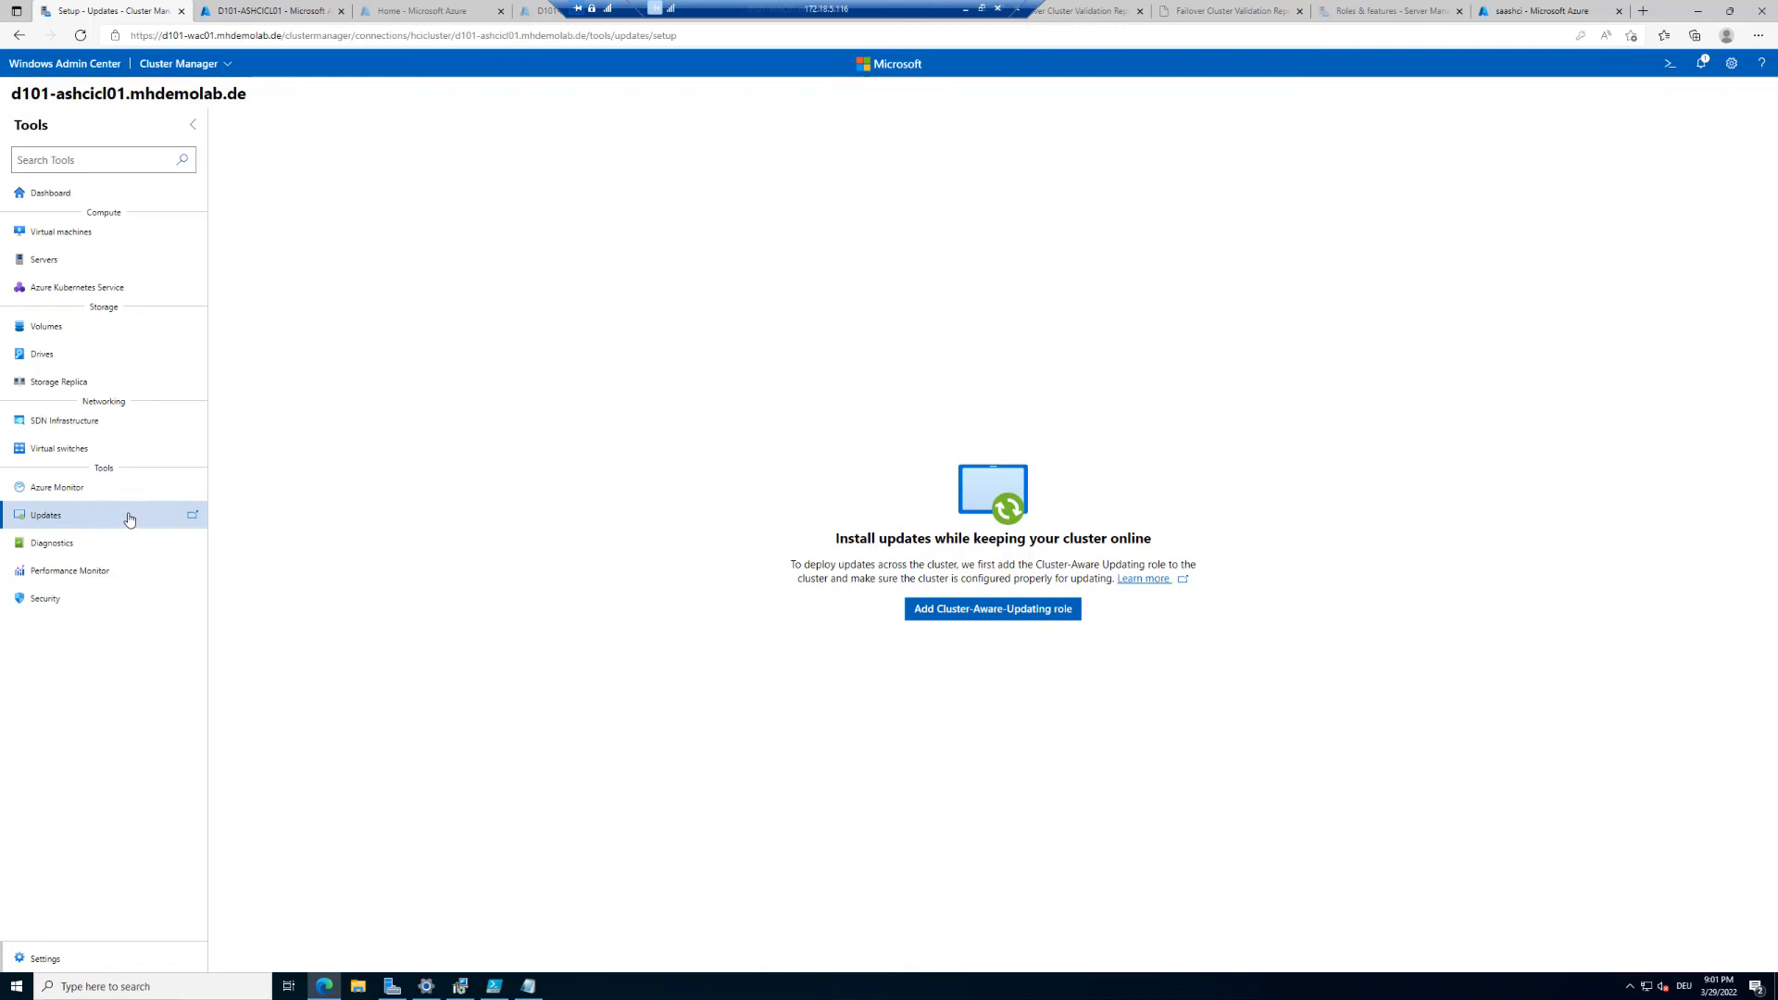
left_click(986, 618)
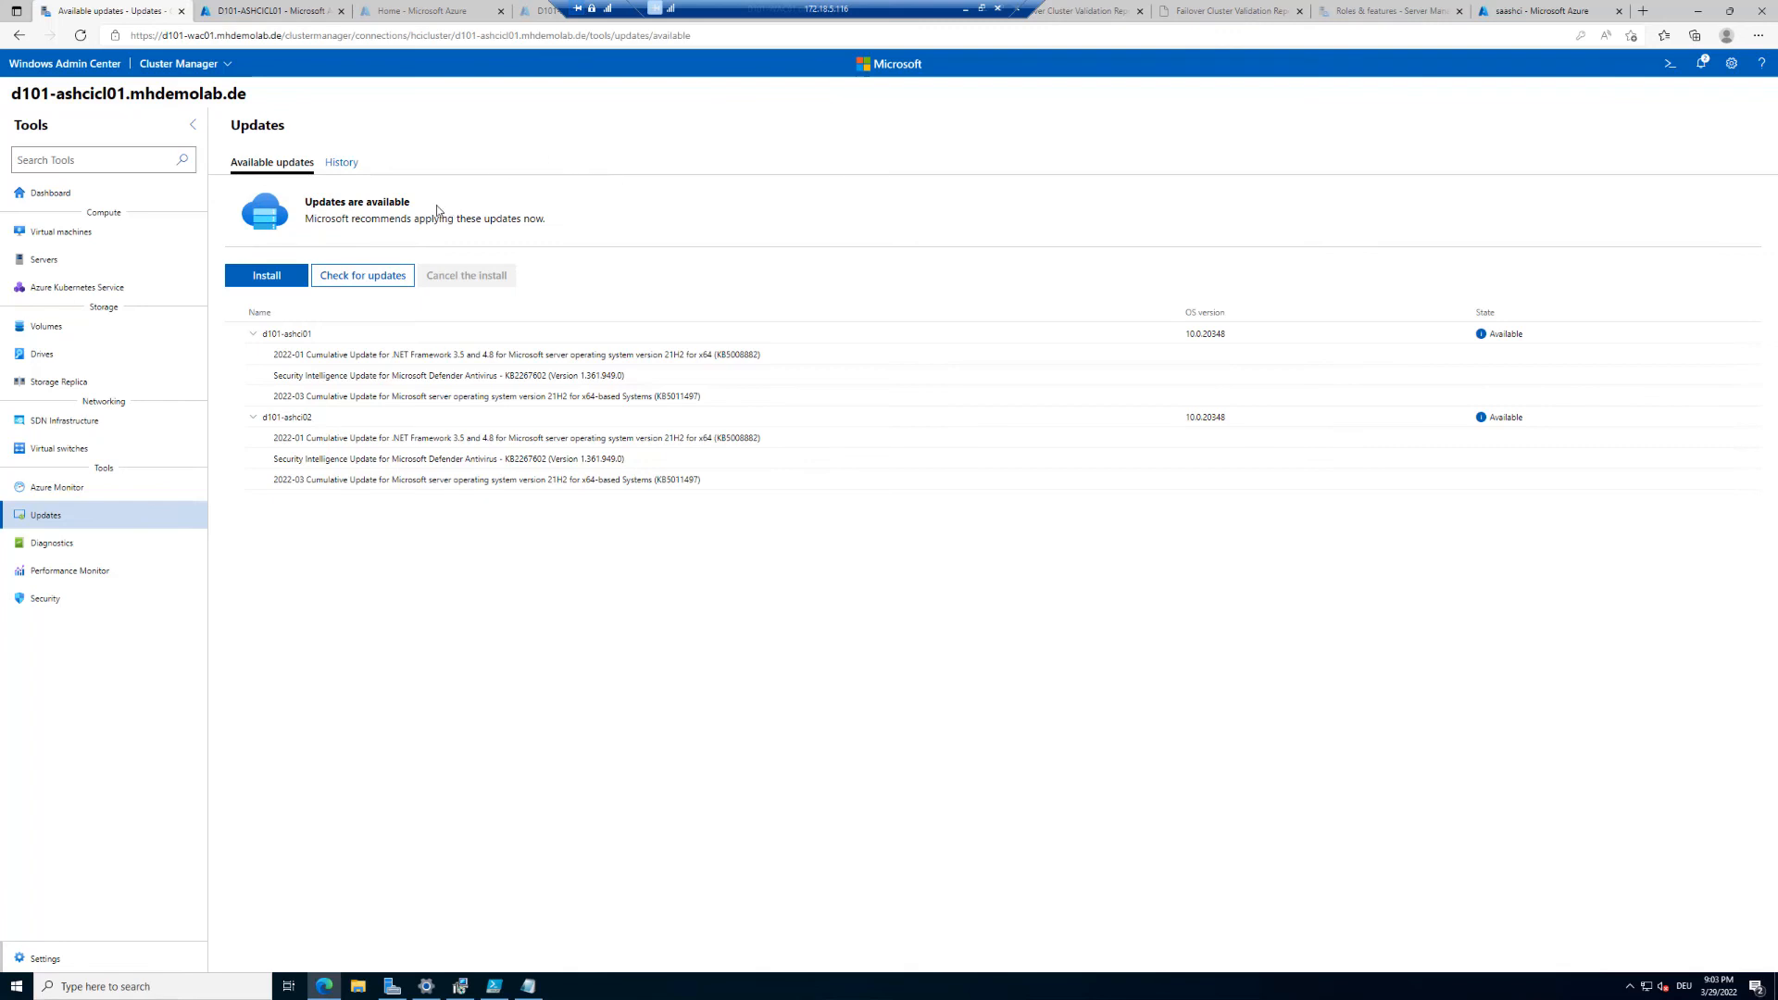
Step: Check the update history, then install the available updates on both servers, skipping hardware updates
left_click(343, 164)
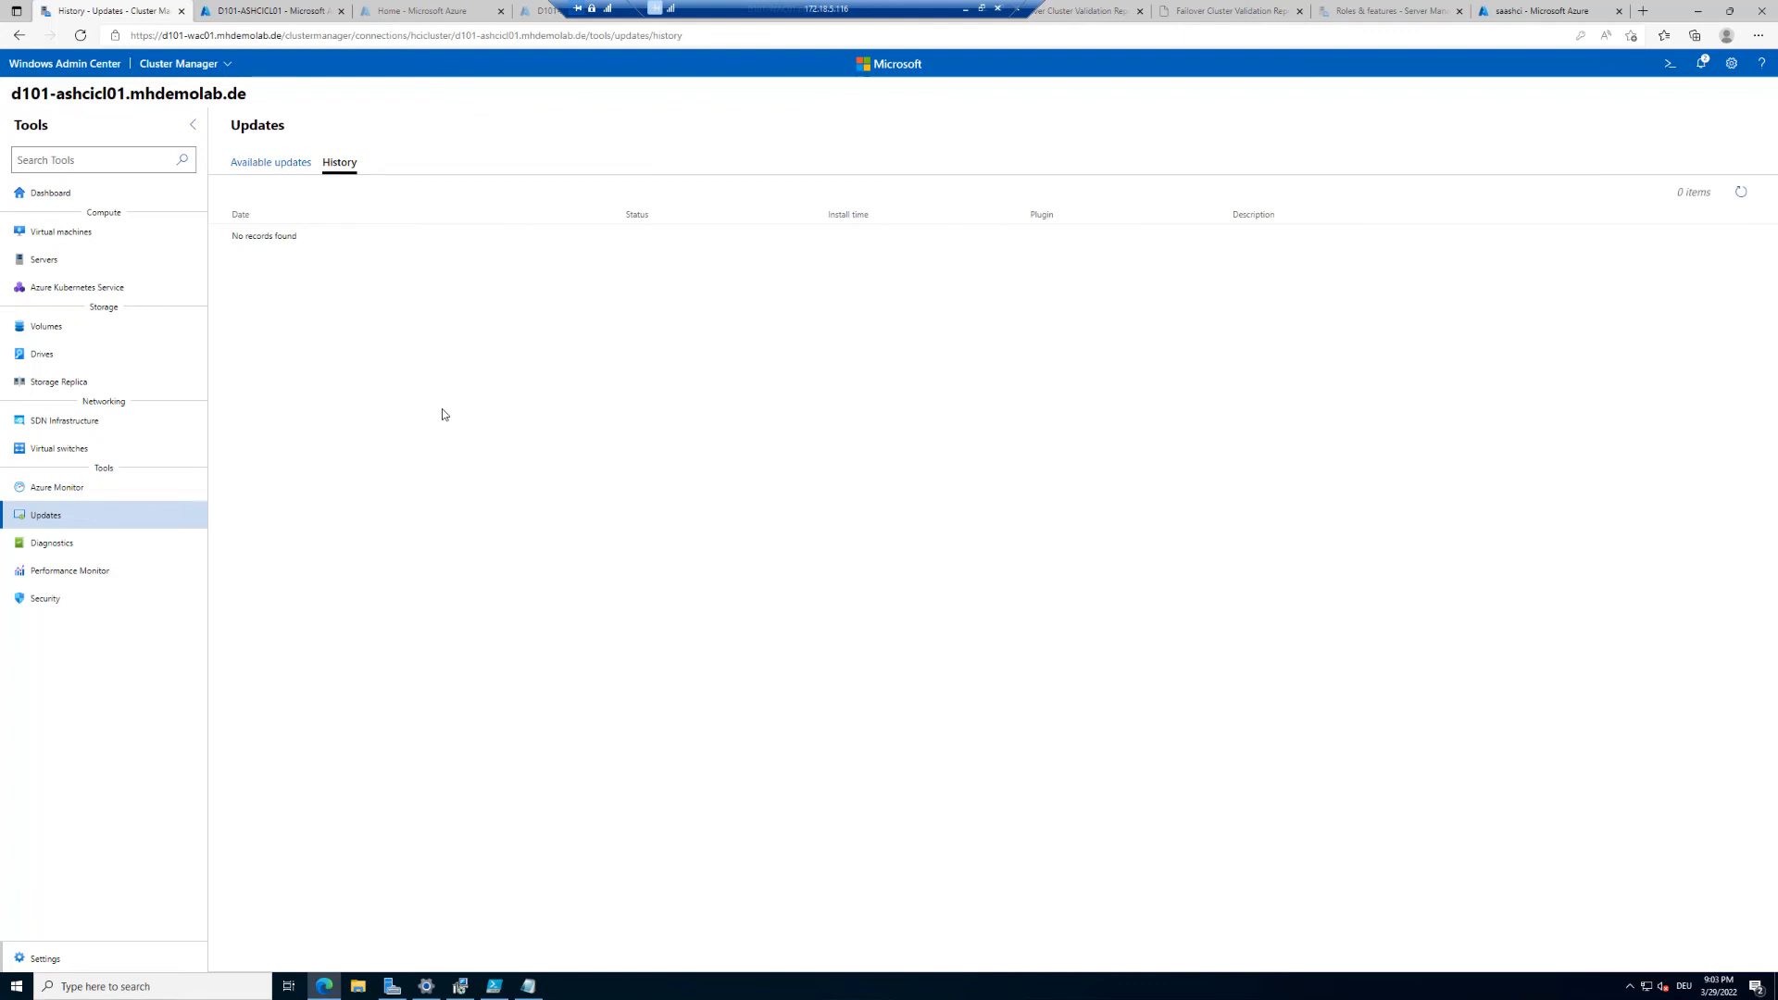
left_click(284, 163)
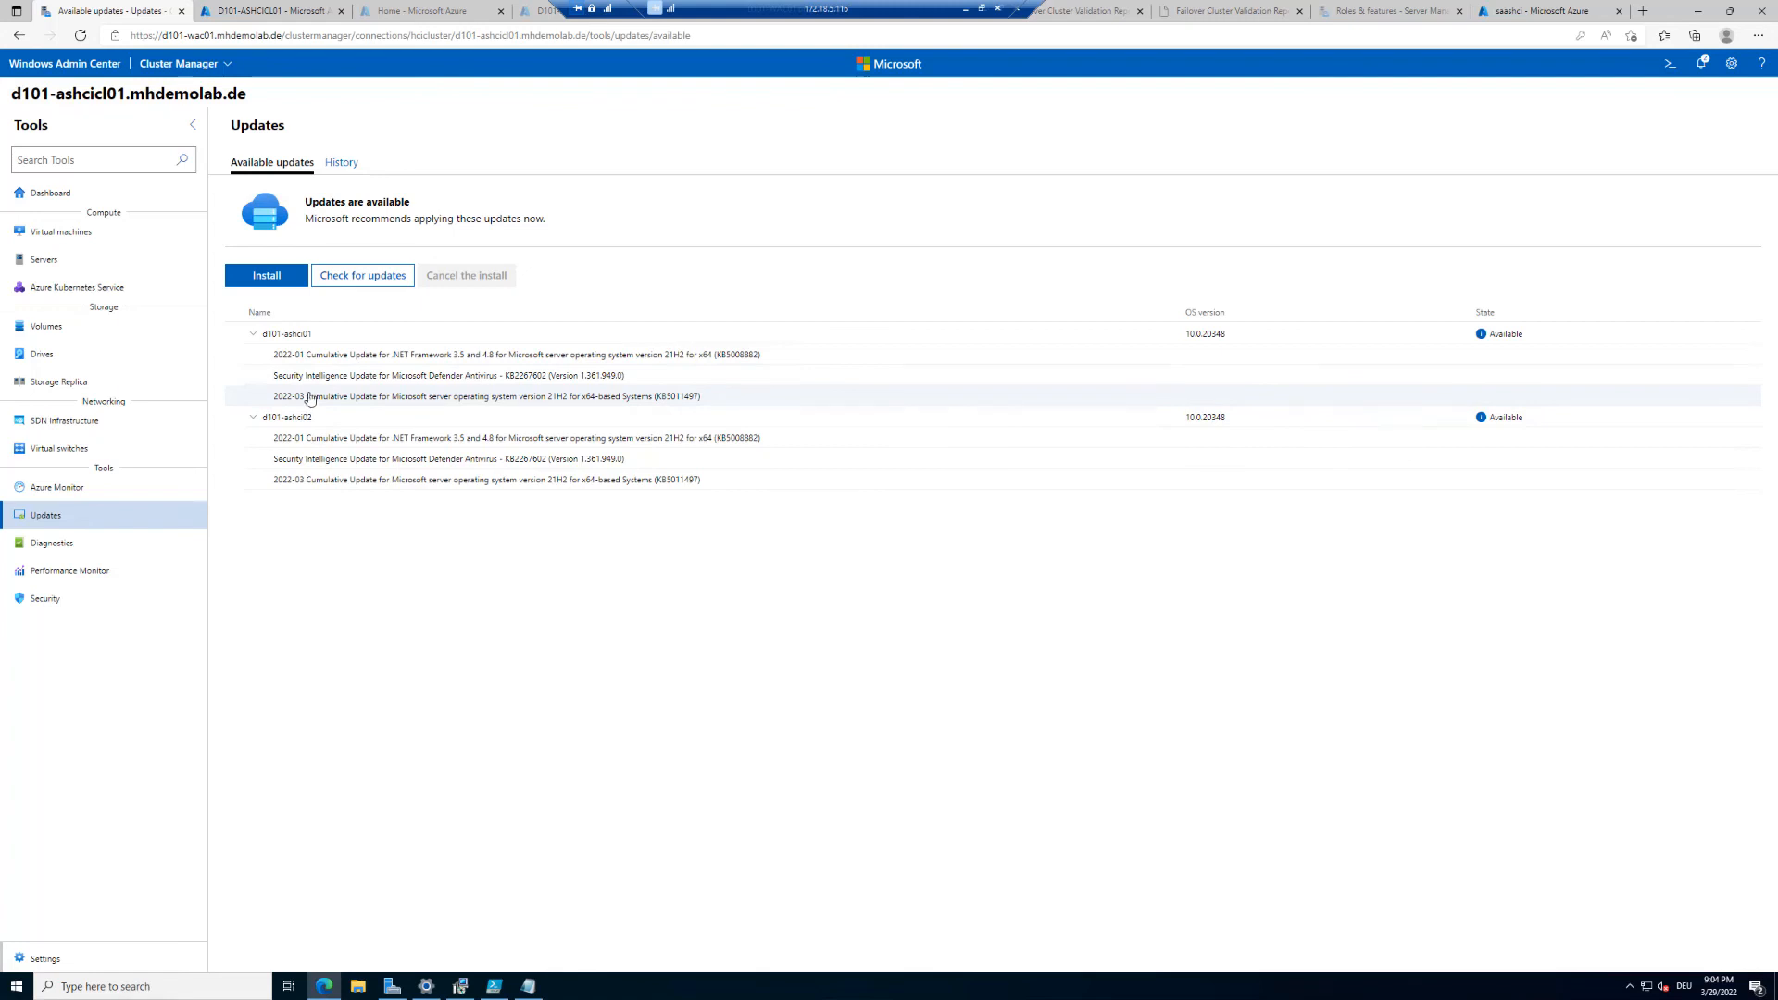
left_click(274, 285)
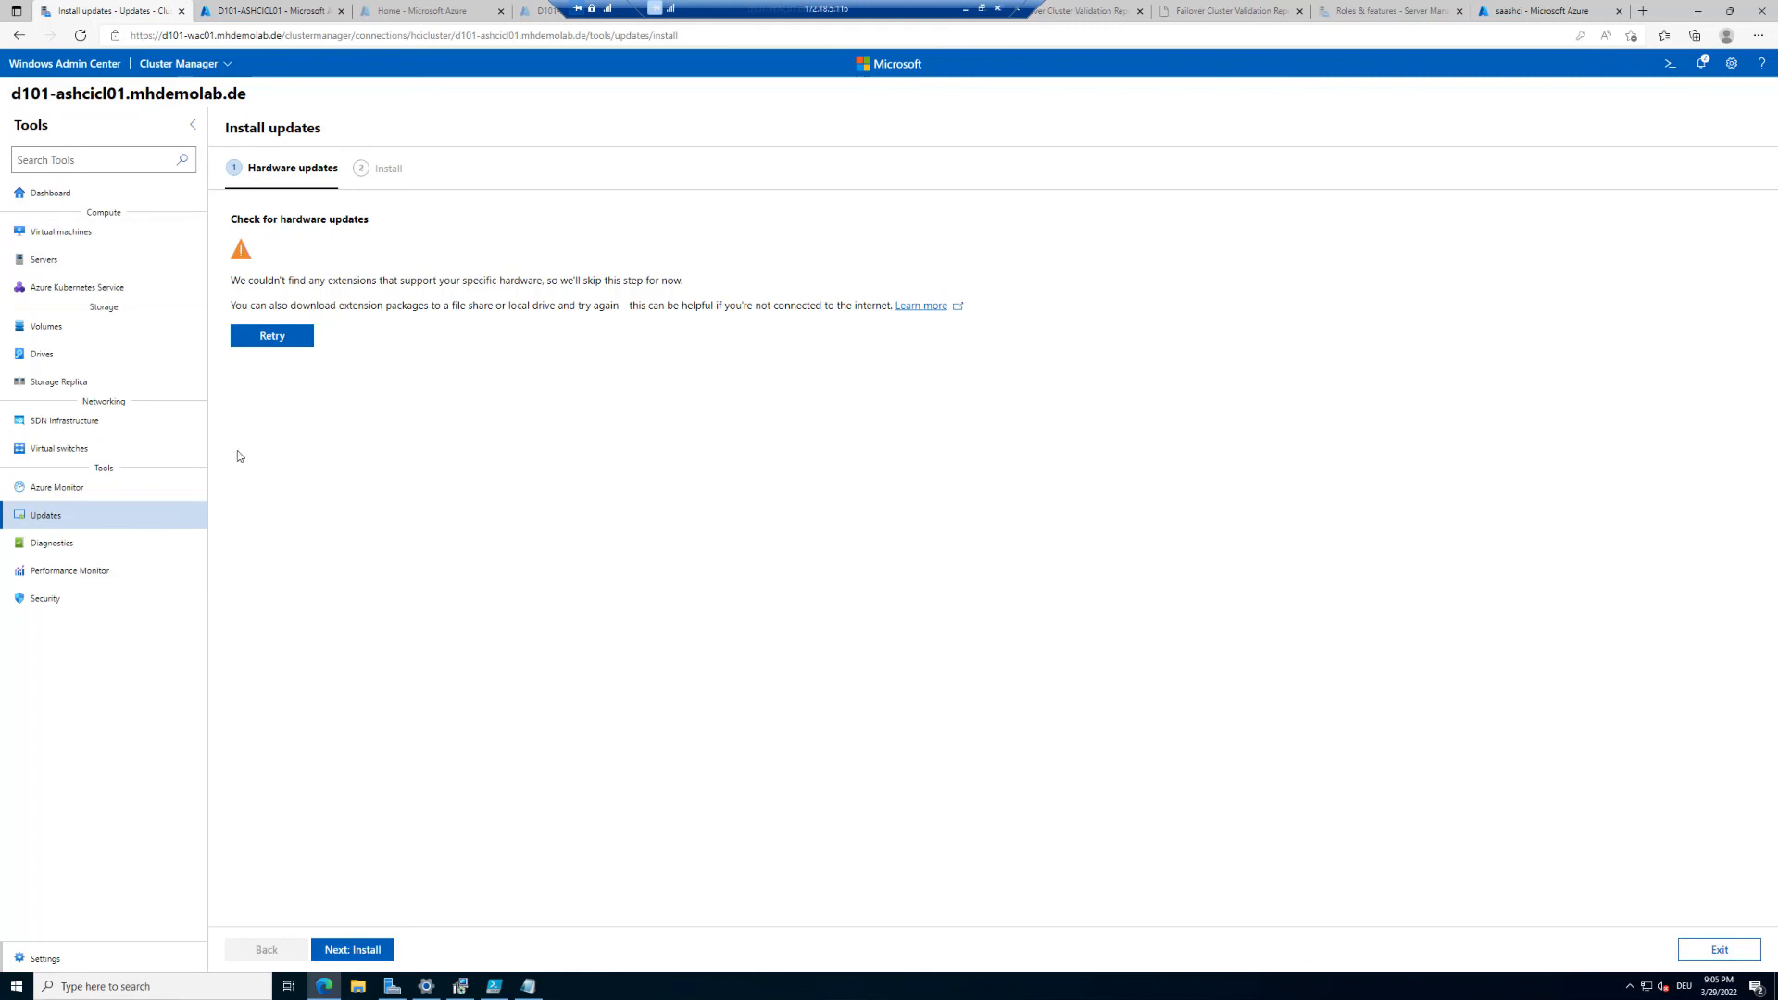
left_click(343, 950)
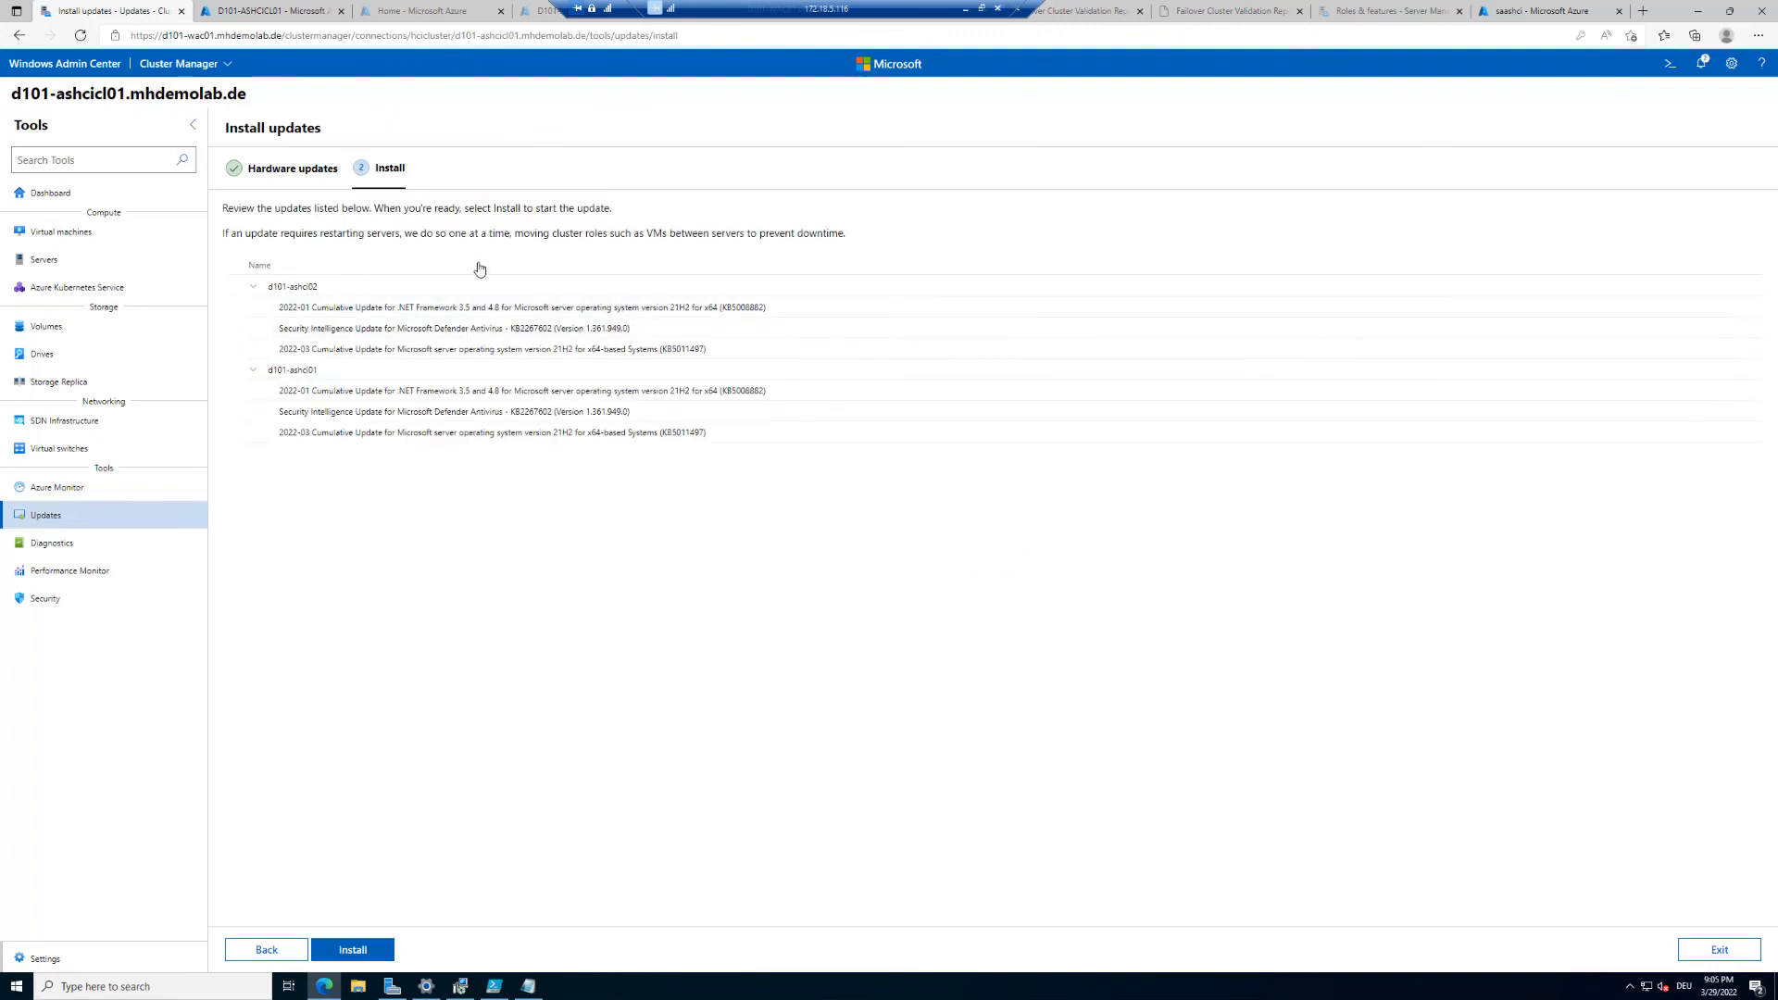
left_click(353, 950)
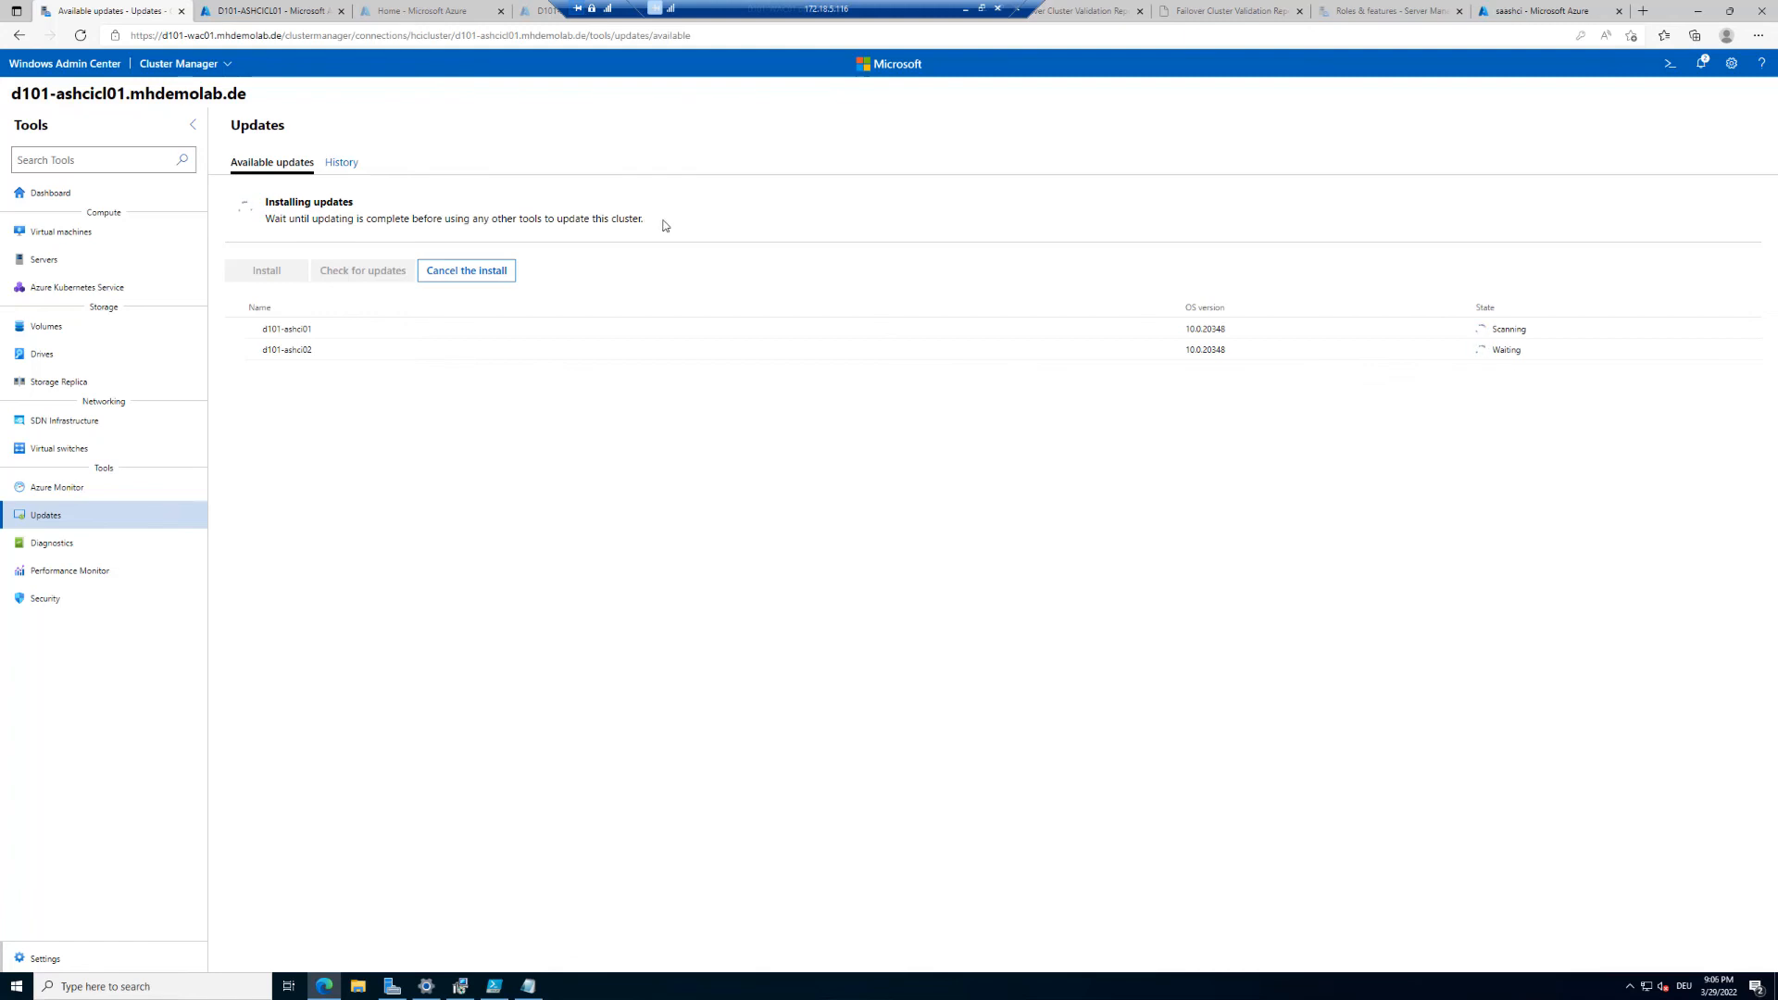
Step: Watch the update installation state of both cluster servers
left_click(1465, 987)
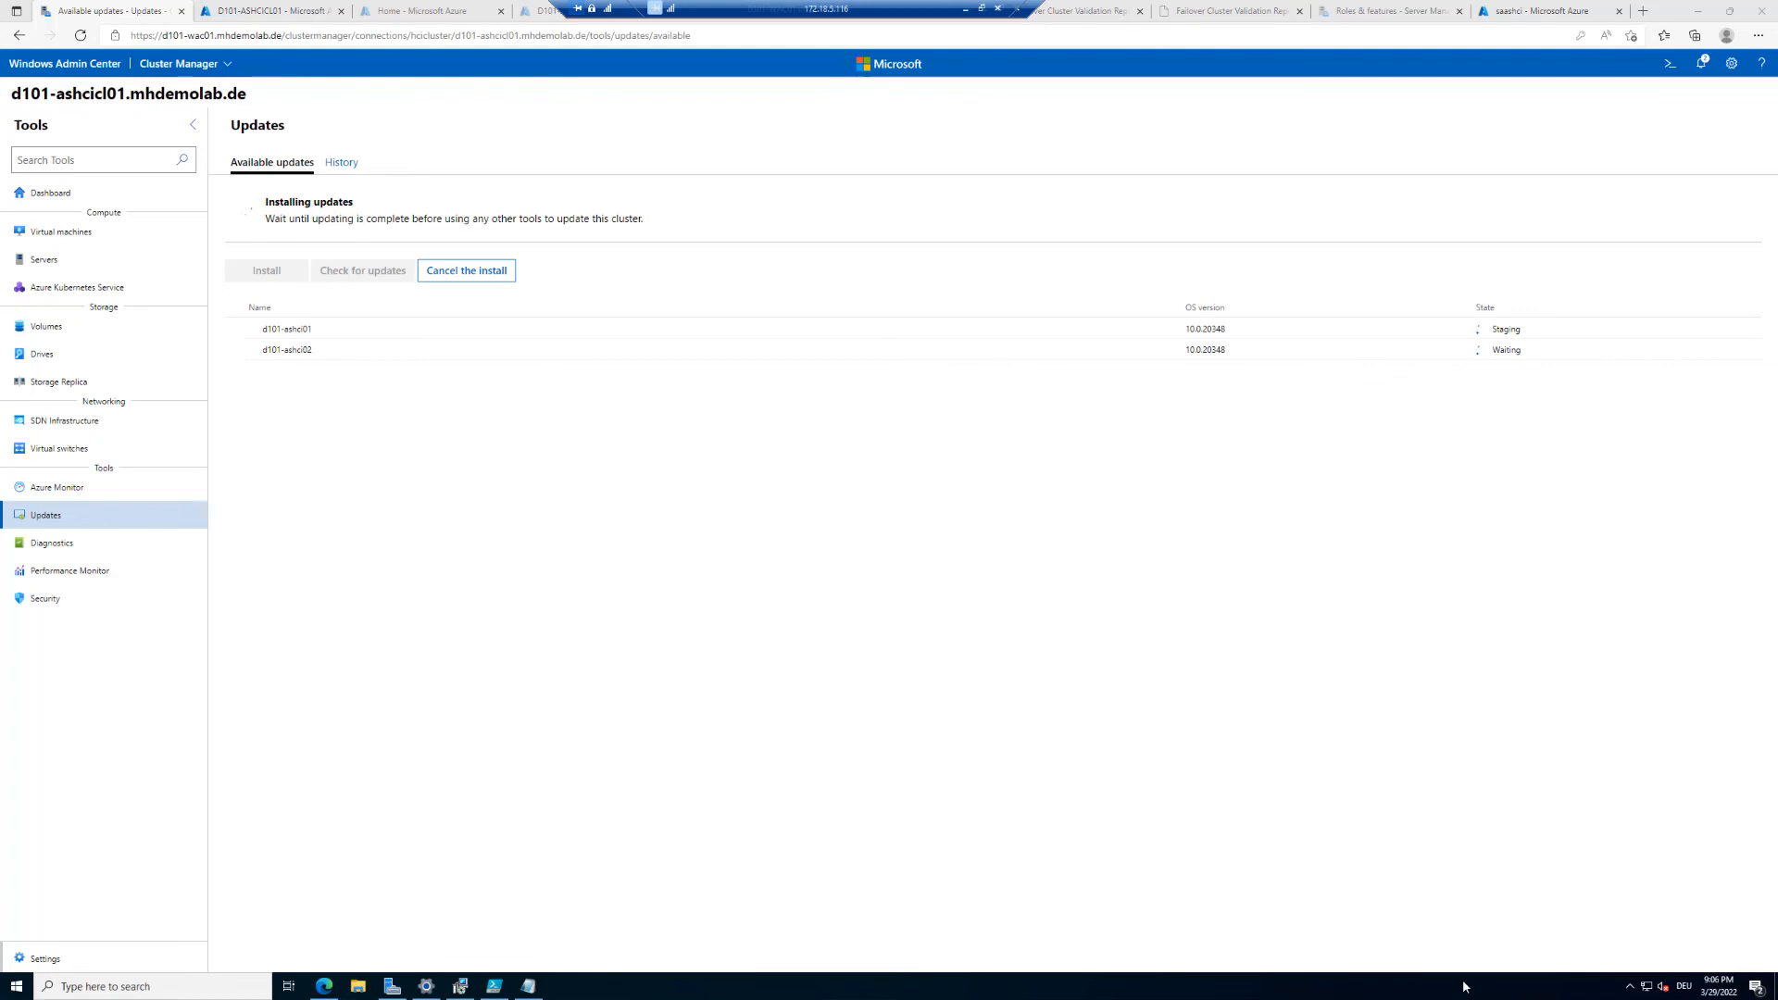
key("ctrl+1")
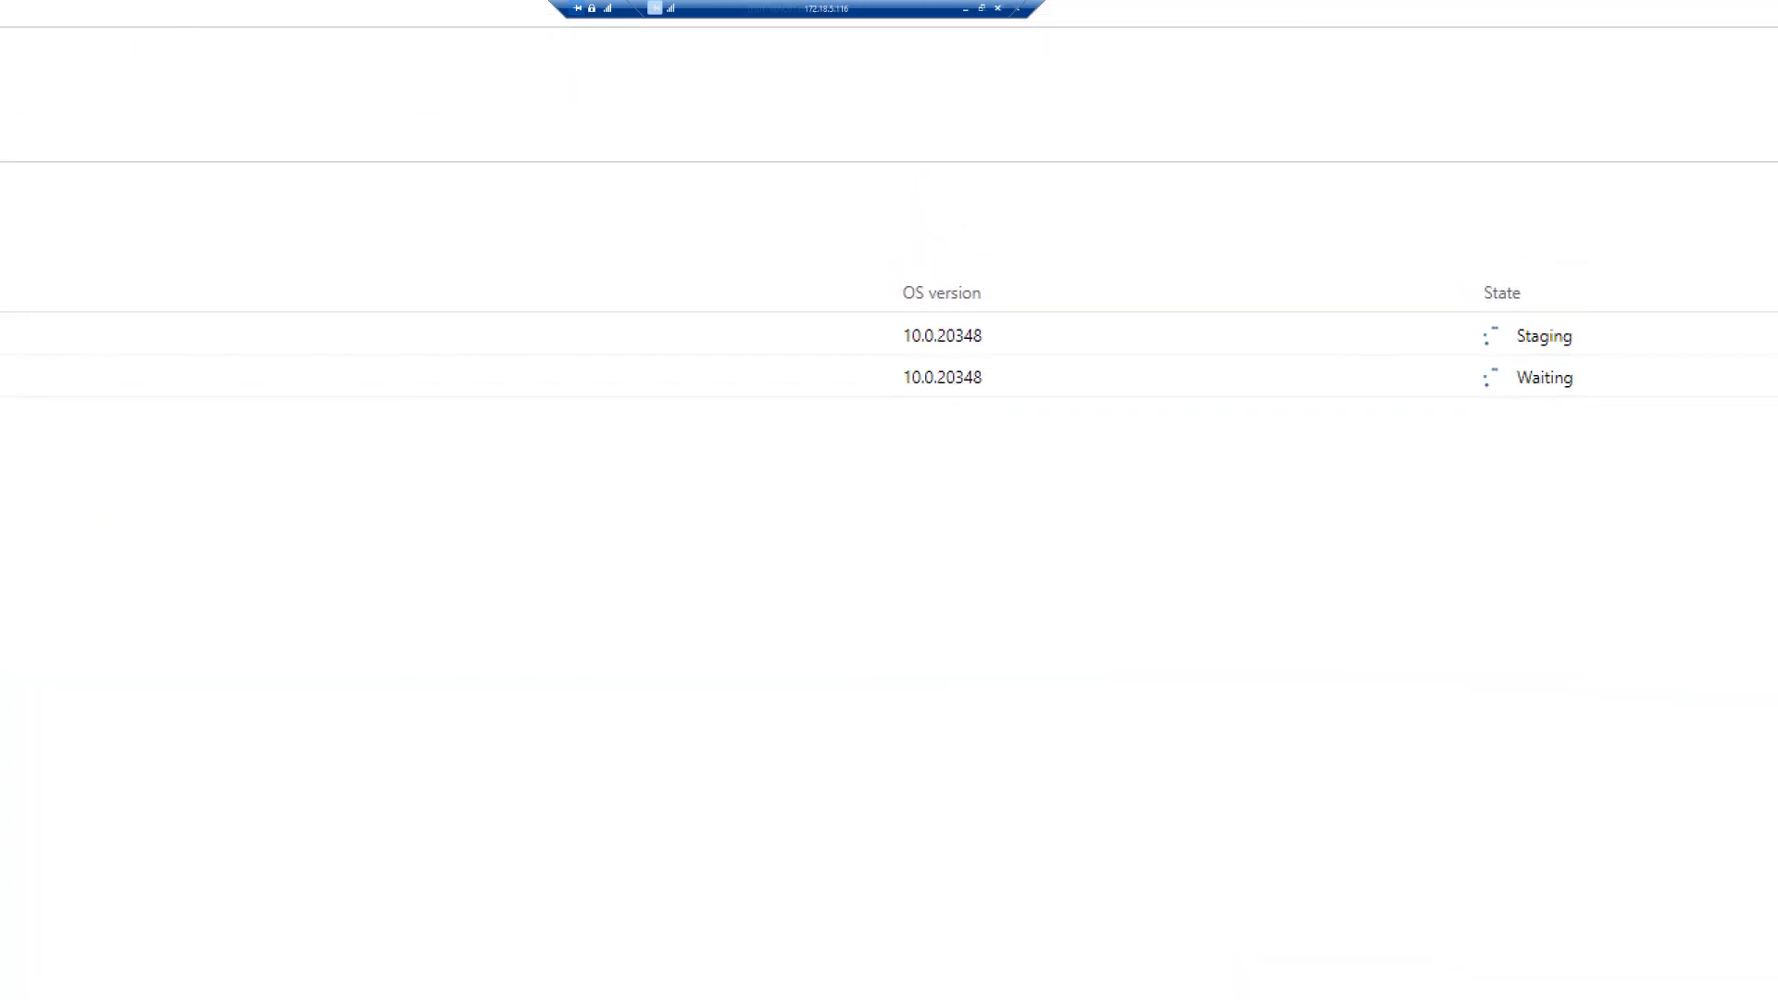
left_click_drag(1435, 295, 1652, 366)
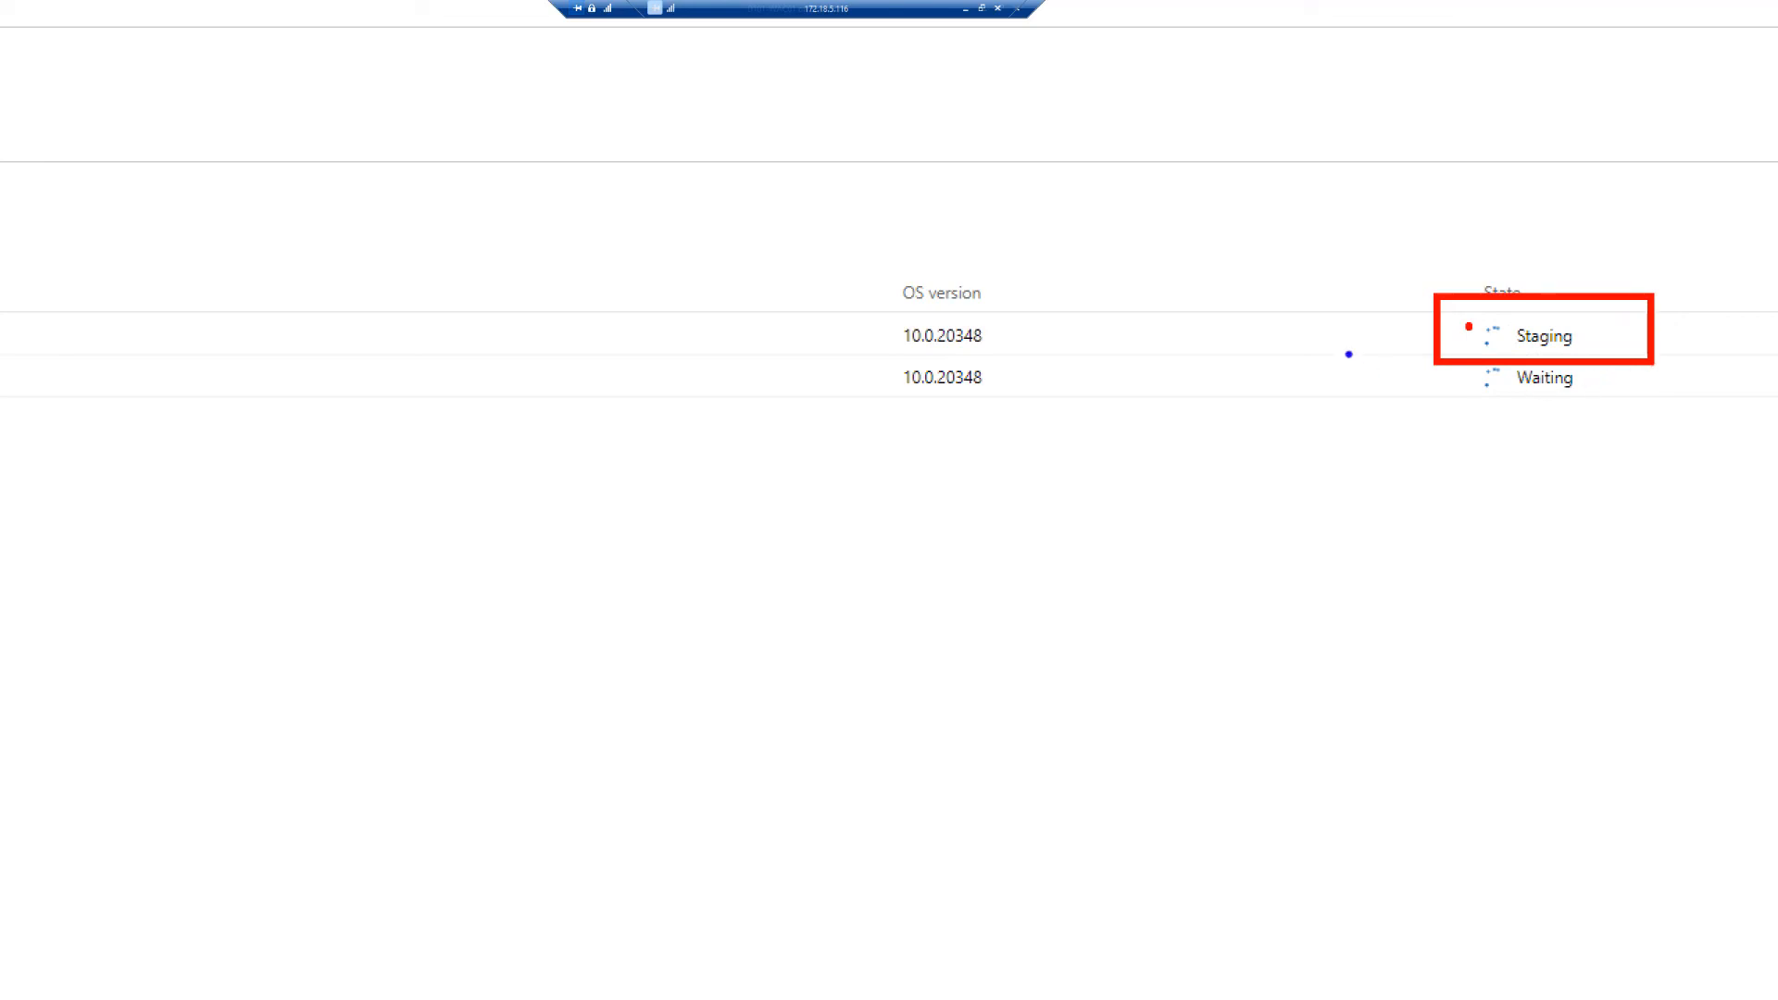
left_click_drag(1426, 355, 1676, 408)
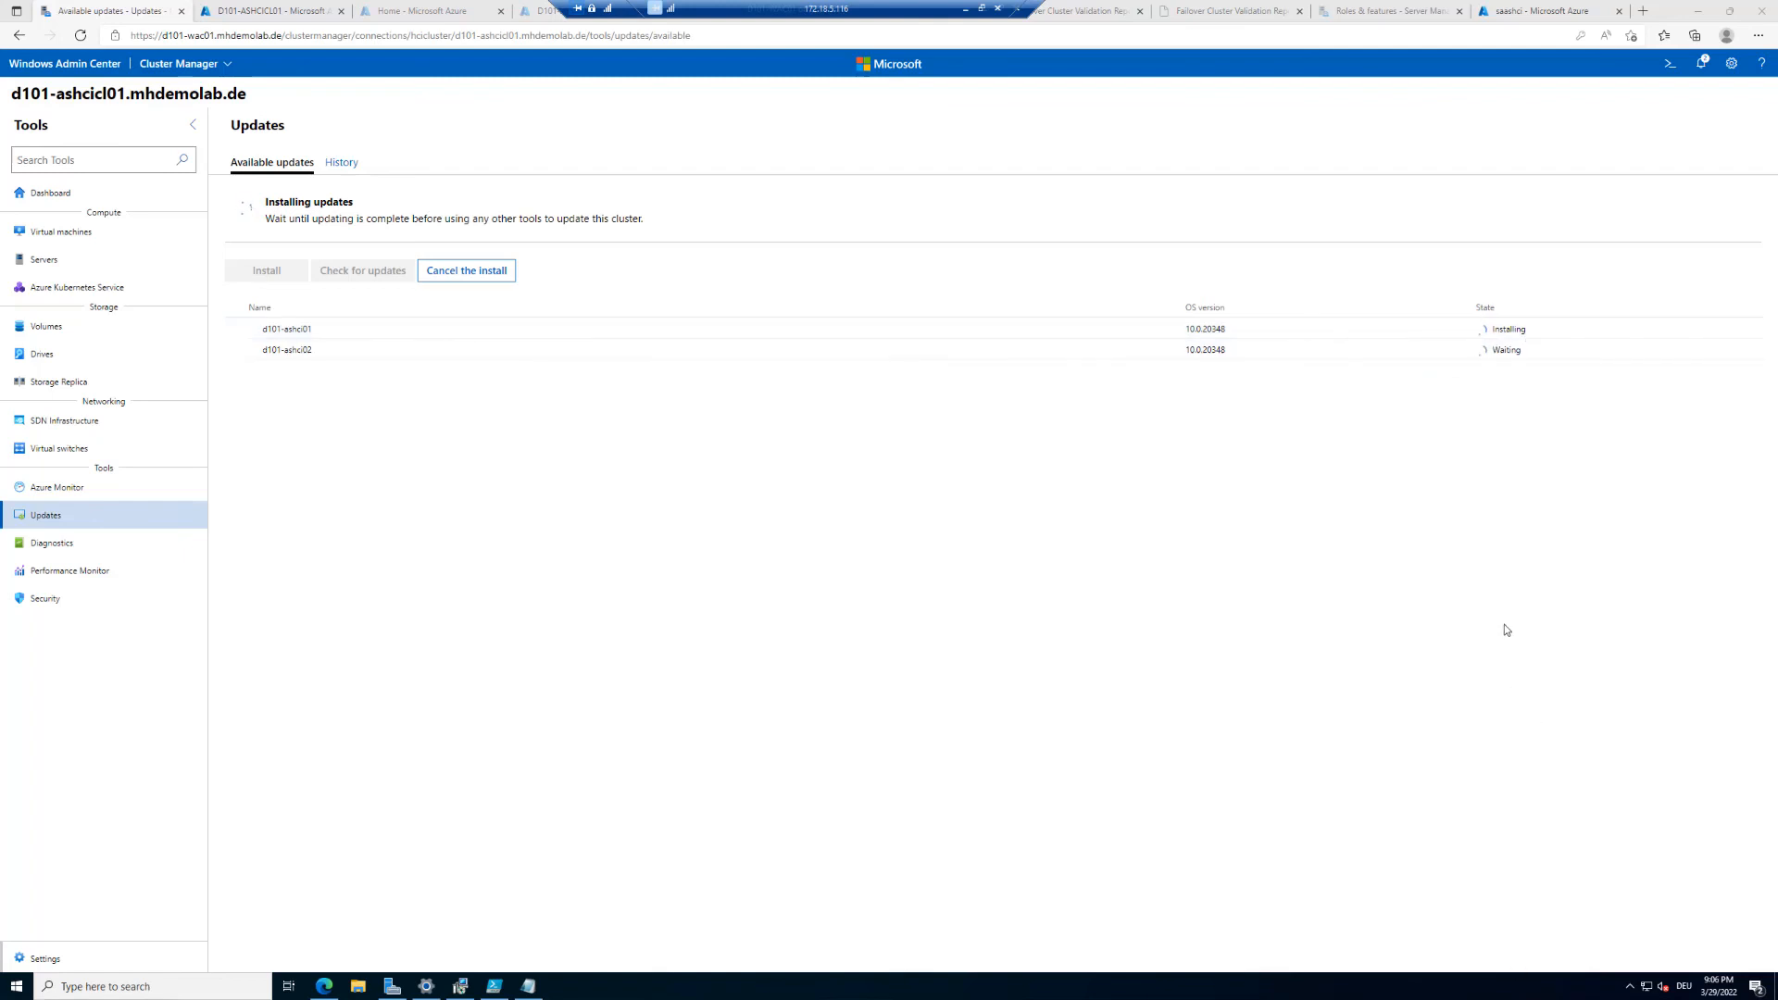
key("ctrl+1")
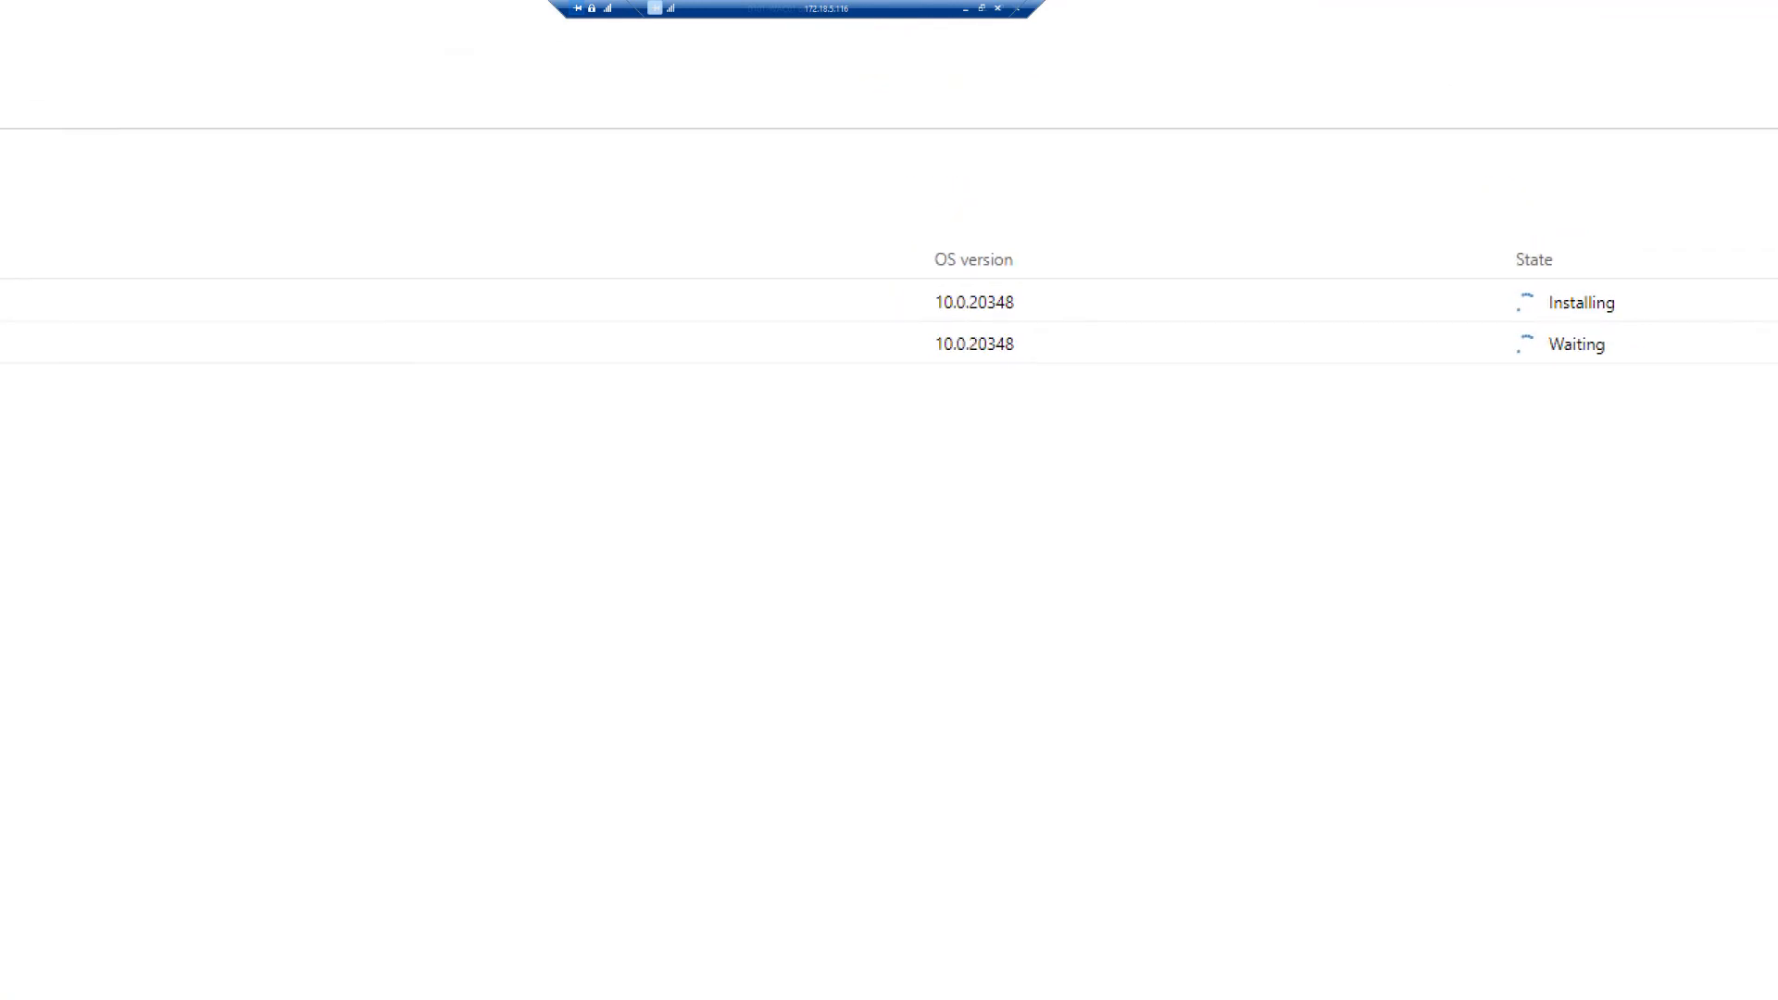
left_click_drag(1496, 254, 1698, 323)
key("Escape")
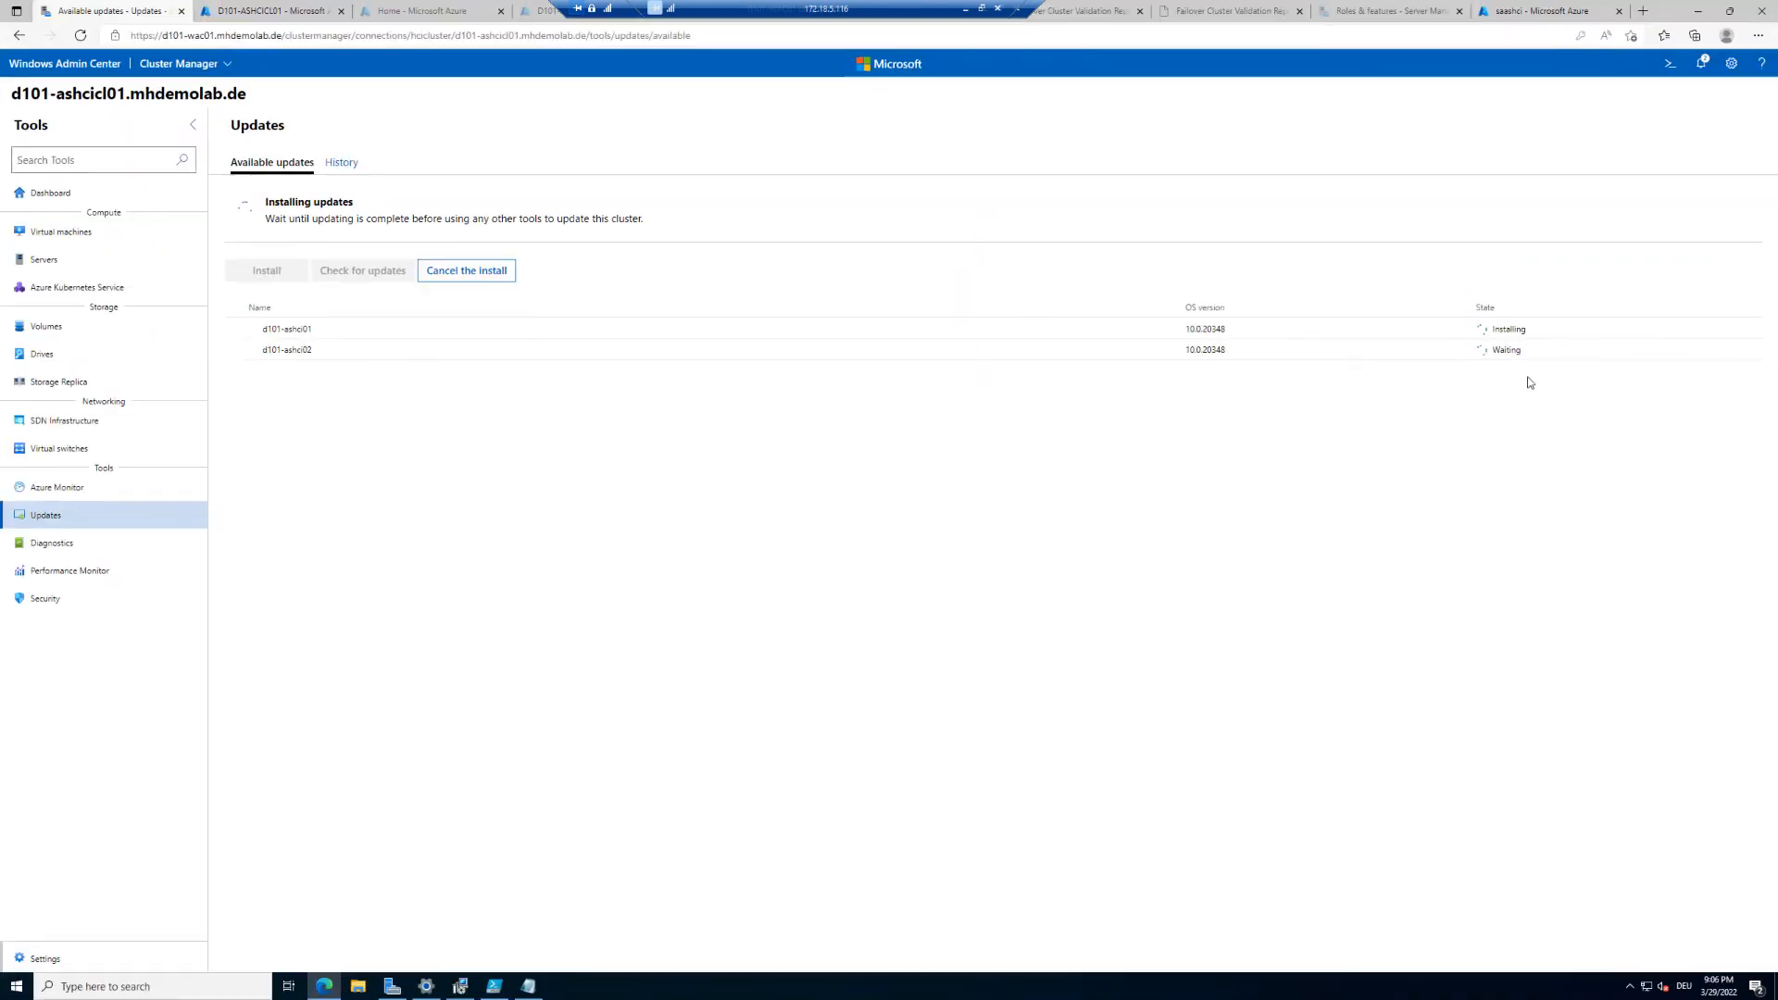